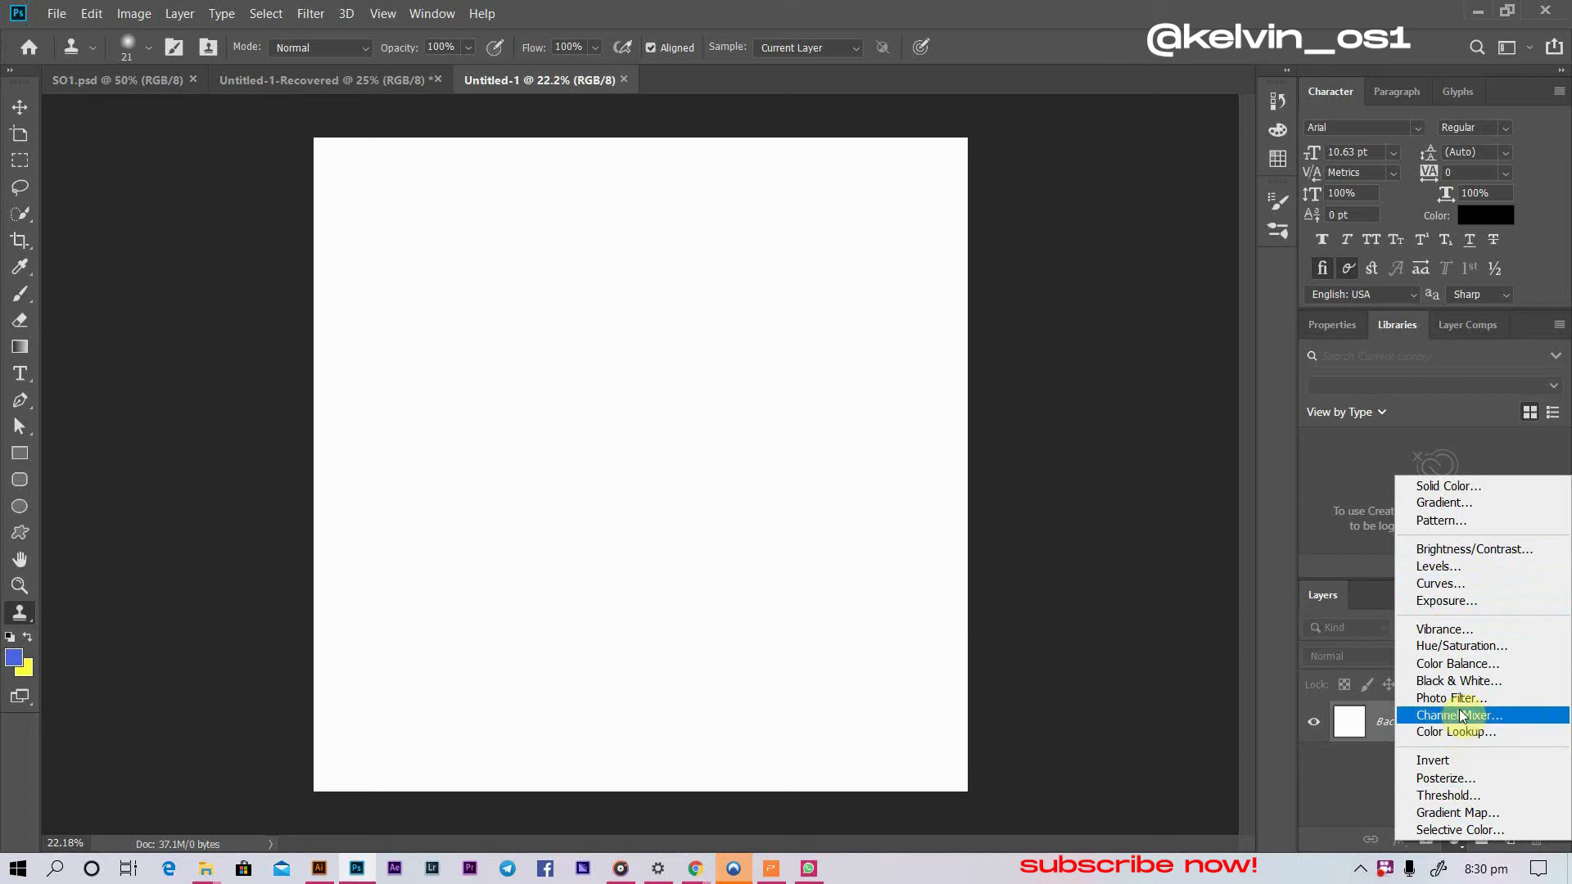
# - Add a Solid Color fill layer over the background in near-black #151512
pyautogui.click(1442, 486)
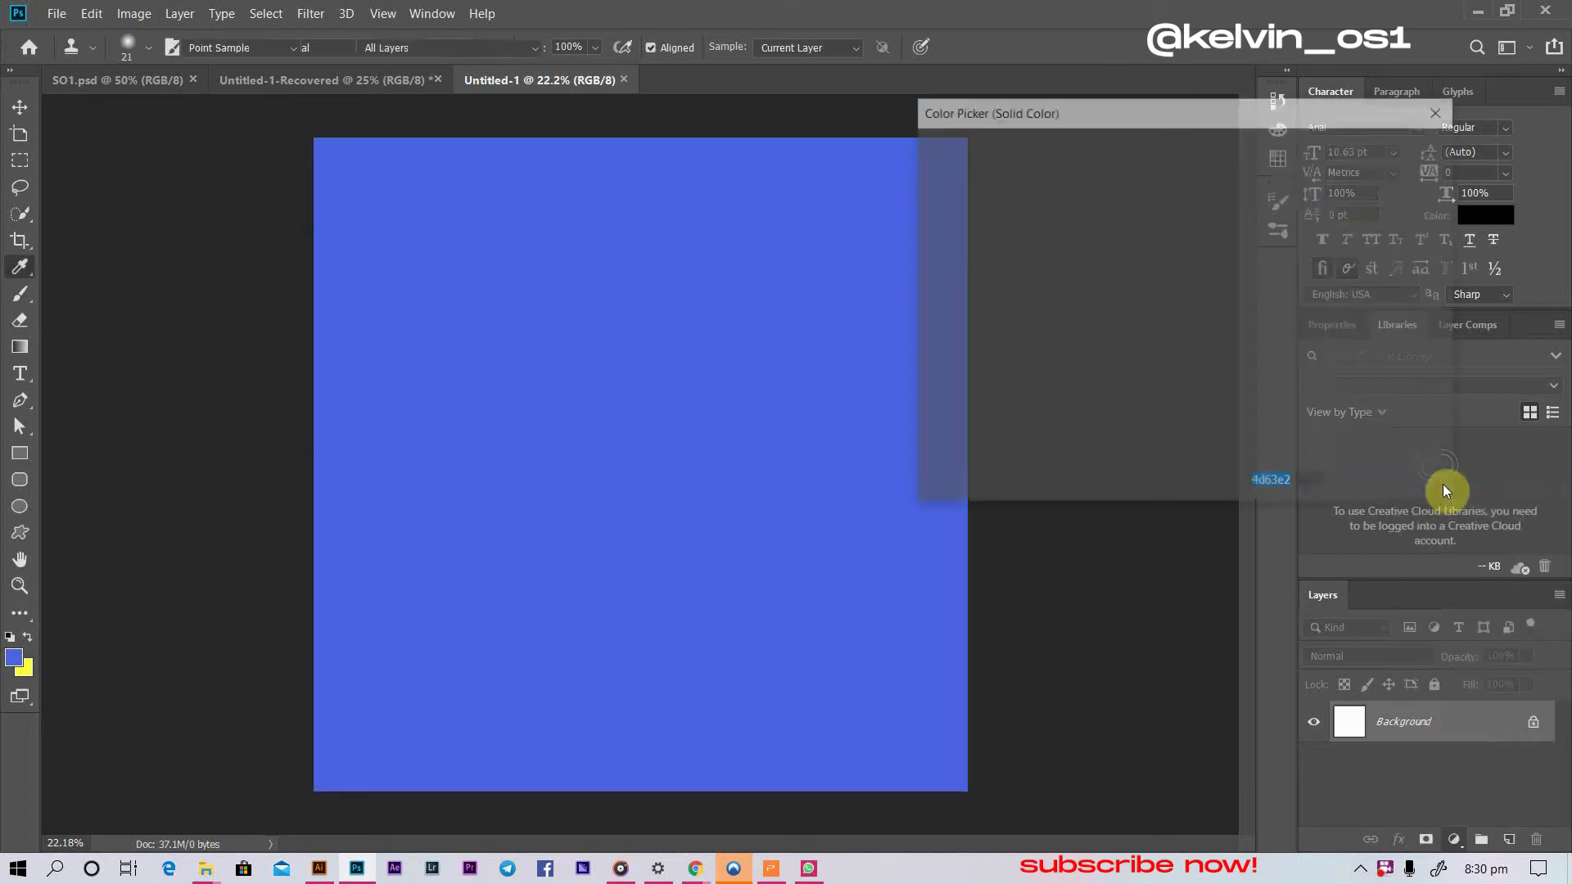
pyautogui.moveTo(1013, 356)
pyautogui.mouseDown()
pyautogui.moveTo(1020, 340)
pyautogui.moveTo(963, 374)
pyautogui.moveTo(973, 388)
pyautogui.mouseUp()
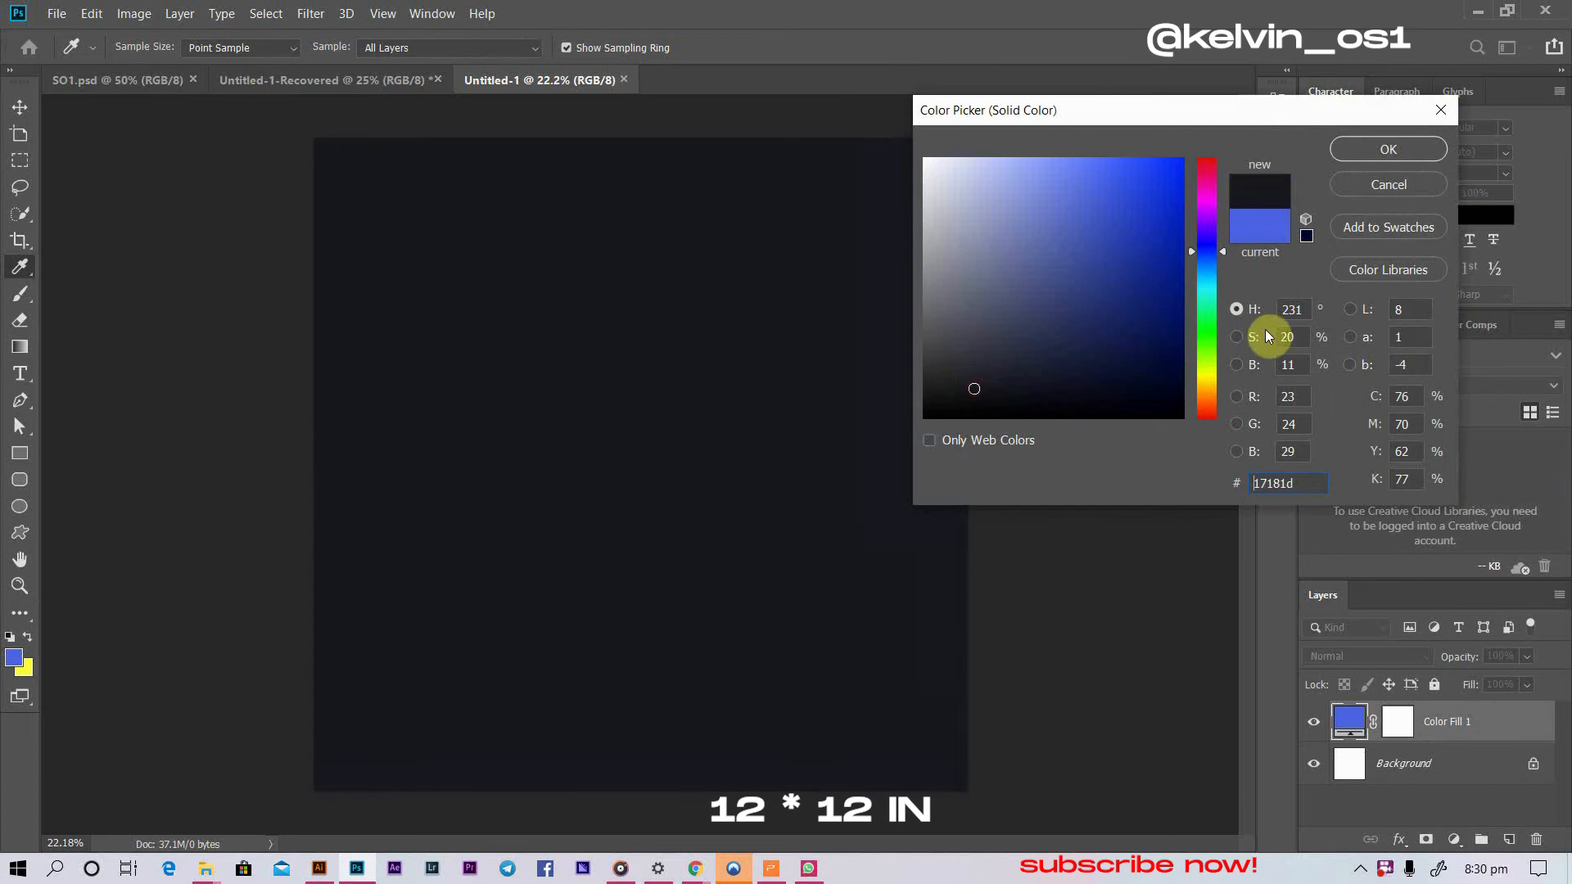
pyautogui.click(1207, 376)
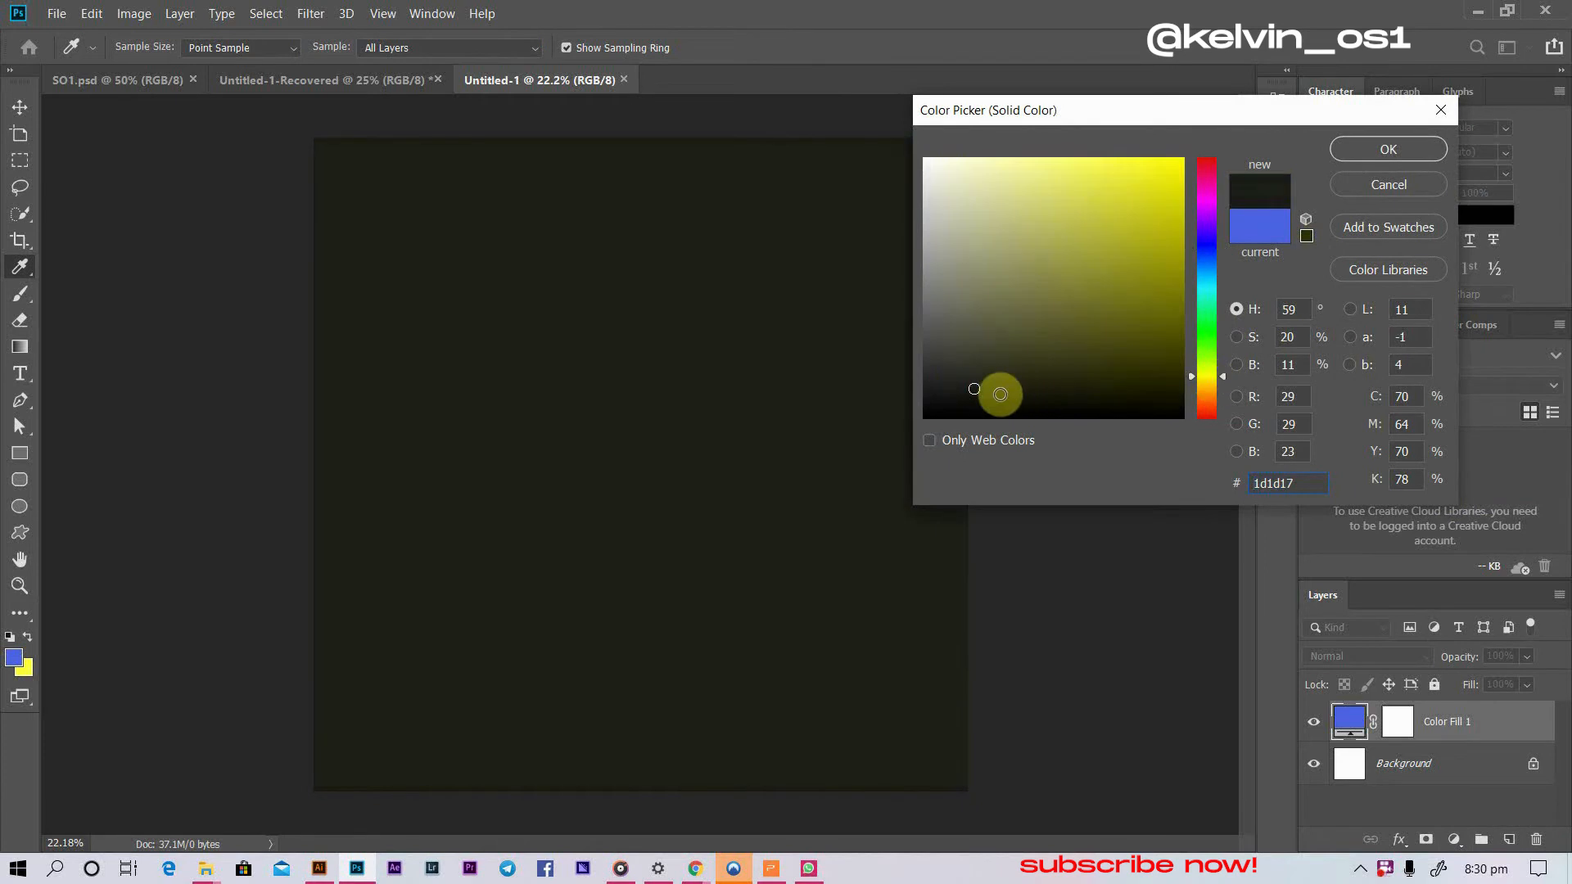
pyautogui.click(1023, 379)
pyautogui.moveTo(1023, 379); pyautogui.dragTo(958, 396)
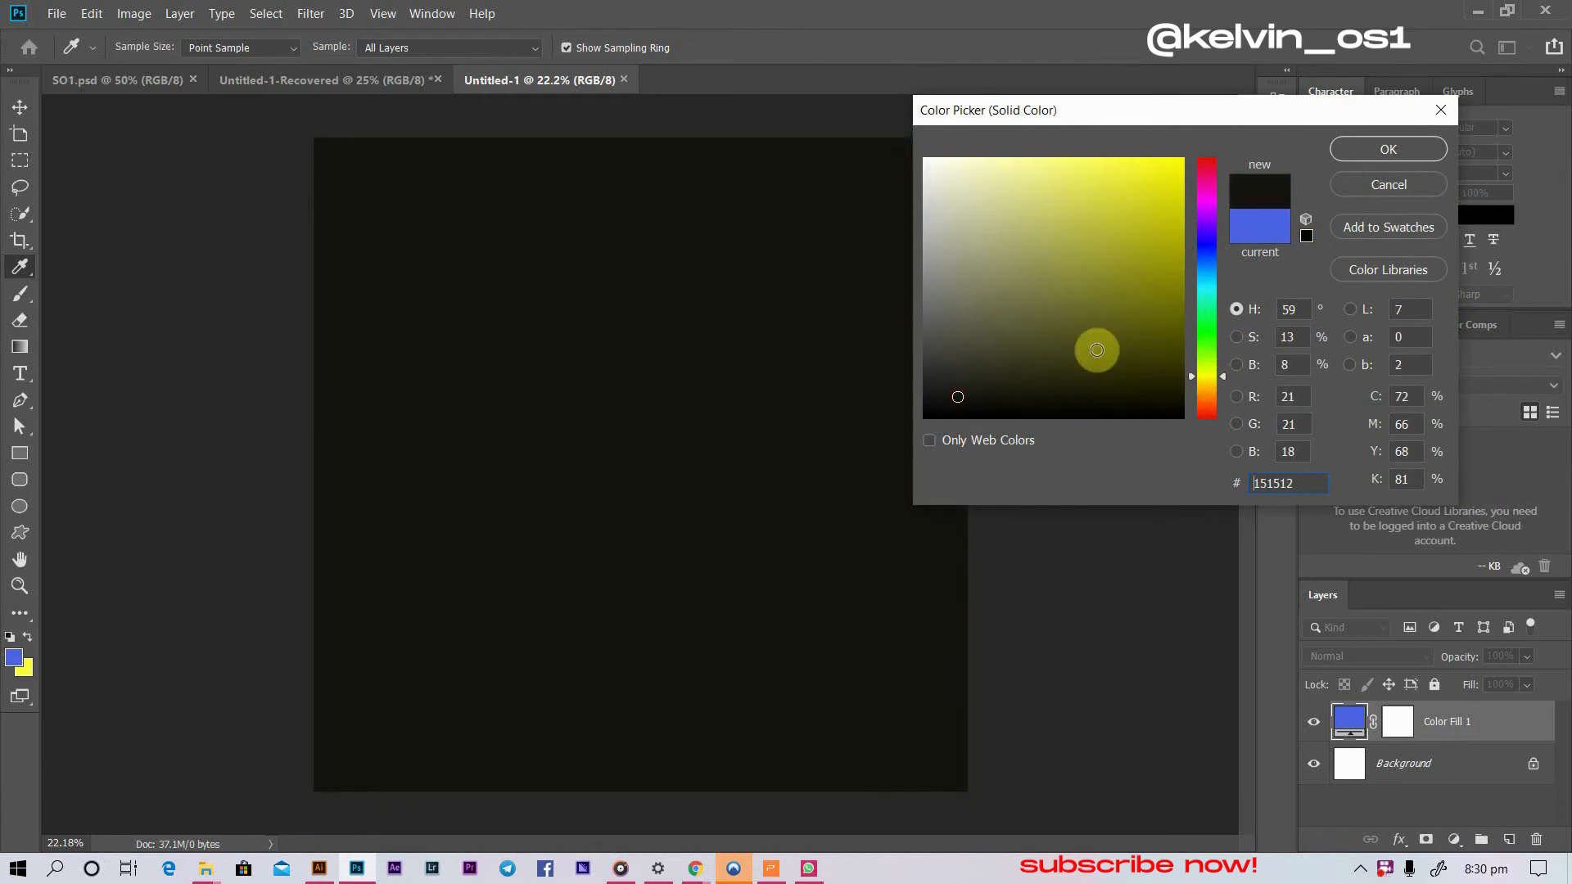
pyautogui.click(1379, 148)
pyautogui.press('s')
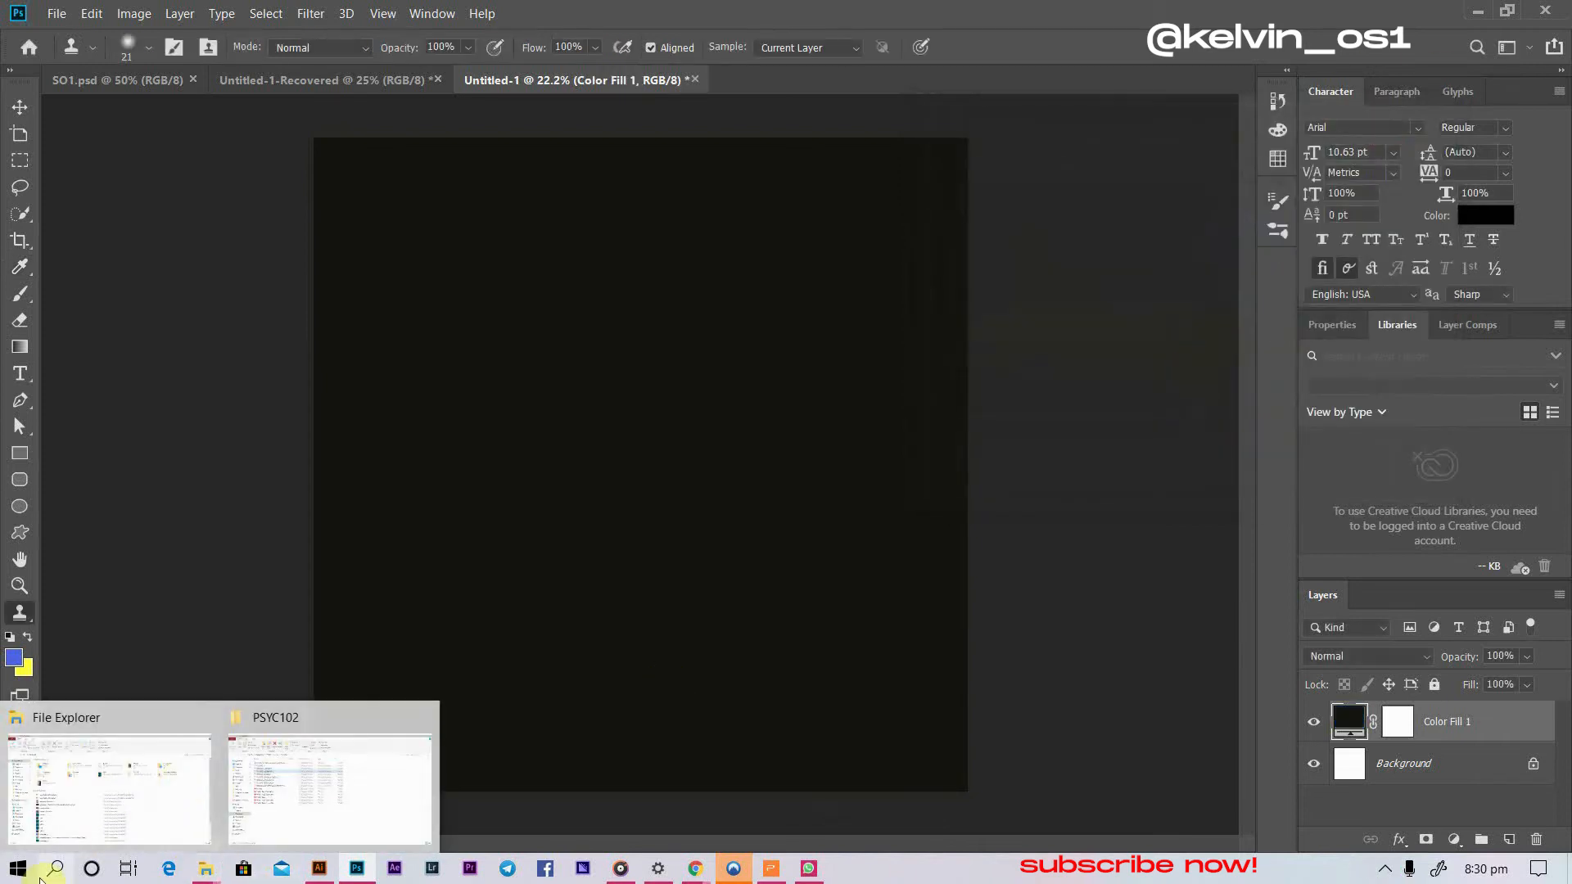
# - Place the image "1 Noise Old Film By freeject.net" from the Documents > Elementz > Elementz folder into the square Photoshop document
pyautogui.click(55, 869)
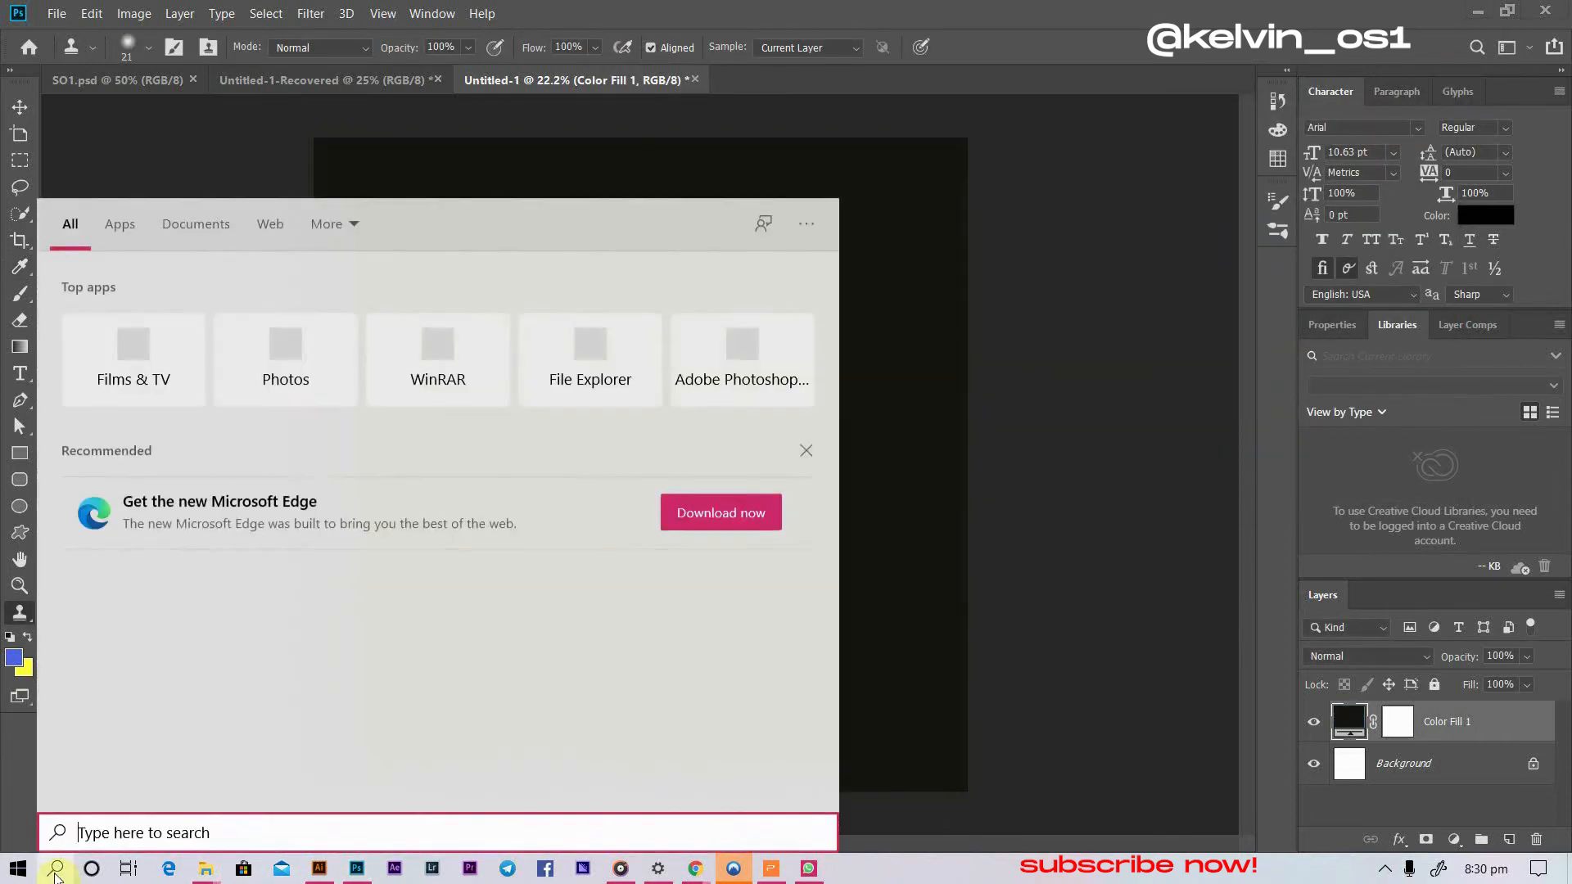
pyautogui.click(205, 870)
pyautogui.click(109, 787)
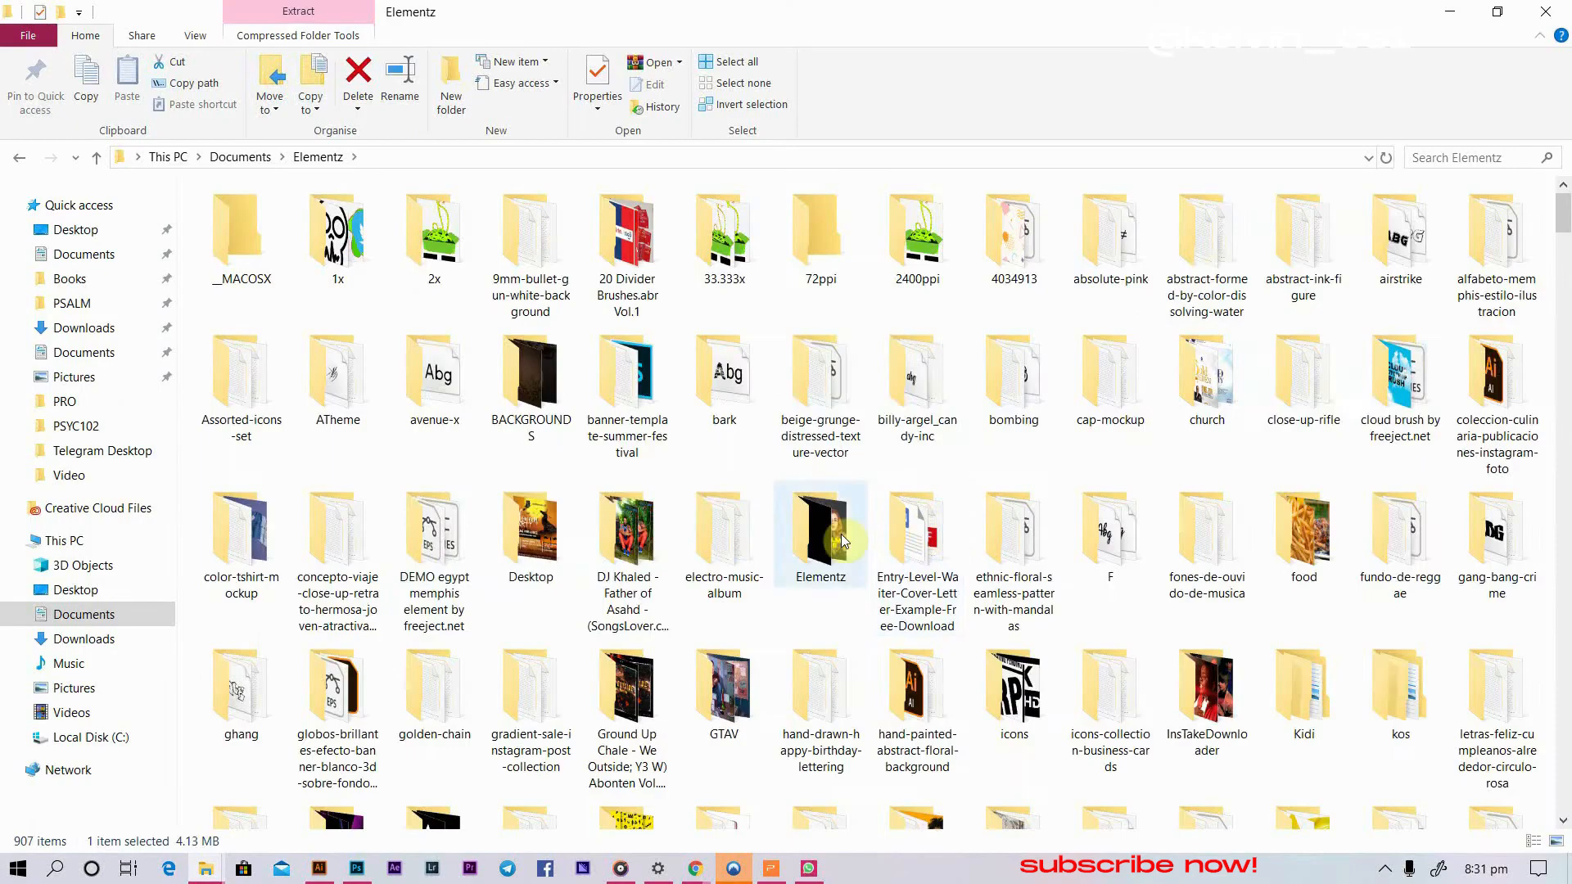
pyautogui.doubleClick(835, 532)
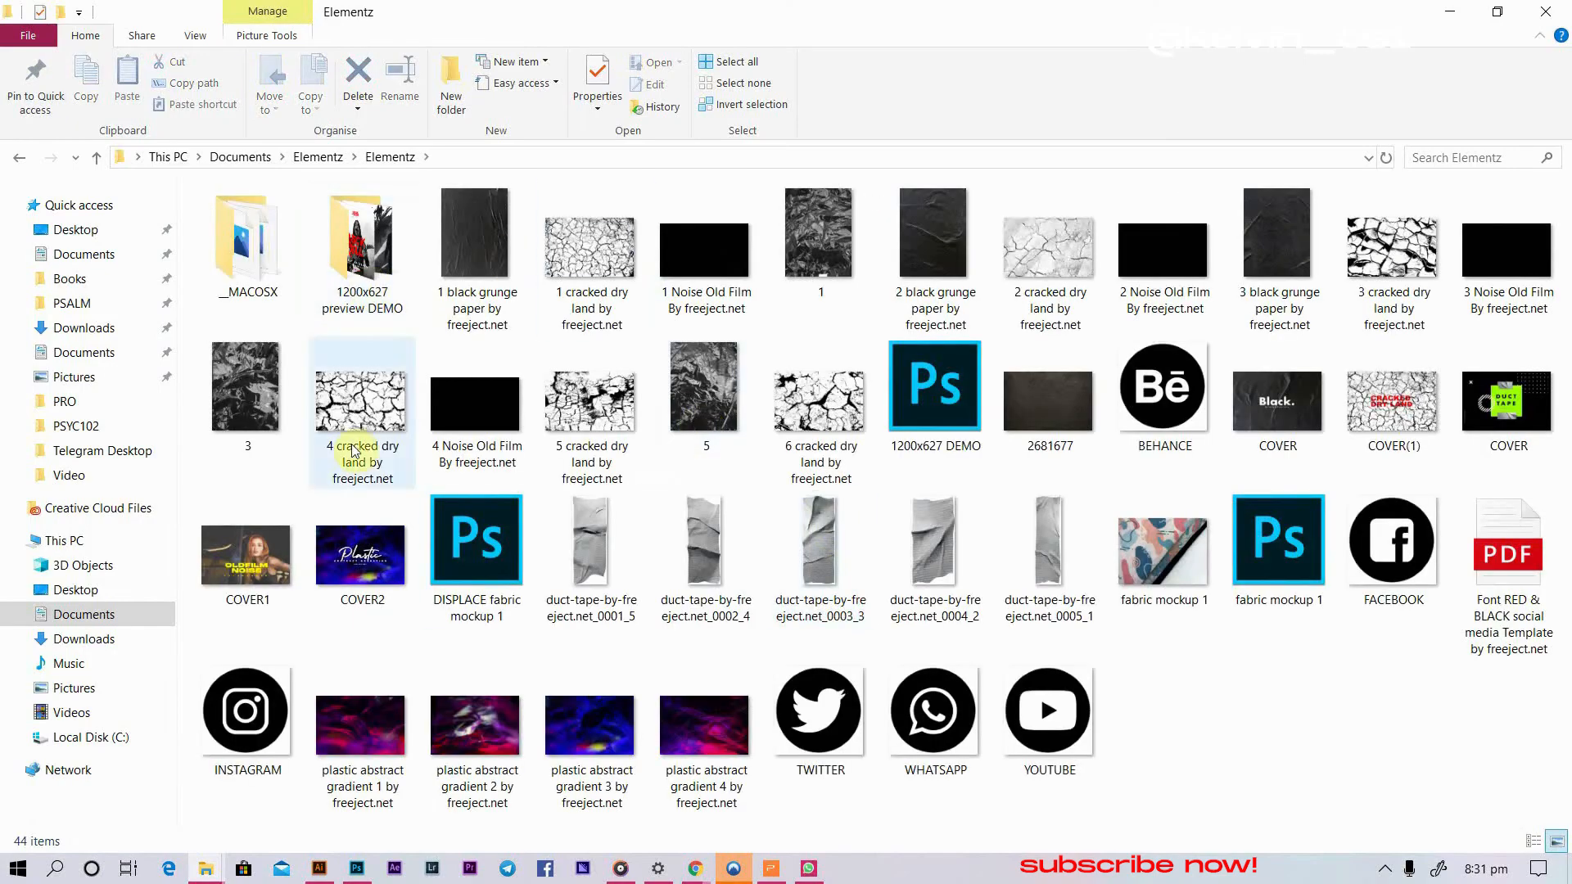
pyautogui.moveTo(704, 258); pyautogui.dragTo(618, 515)
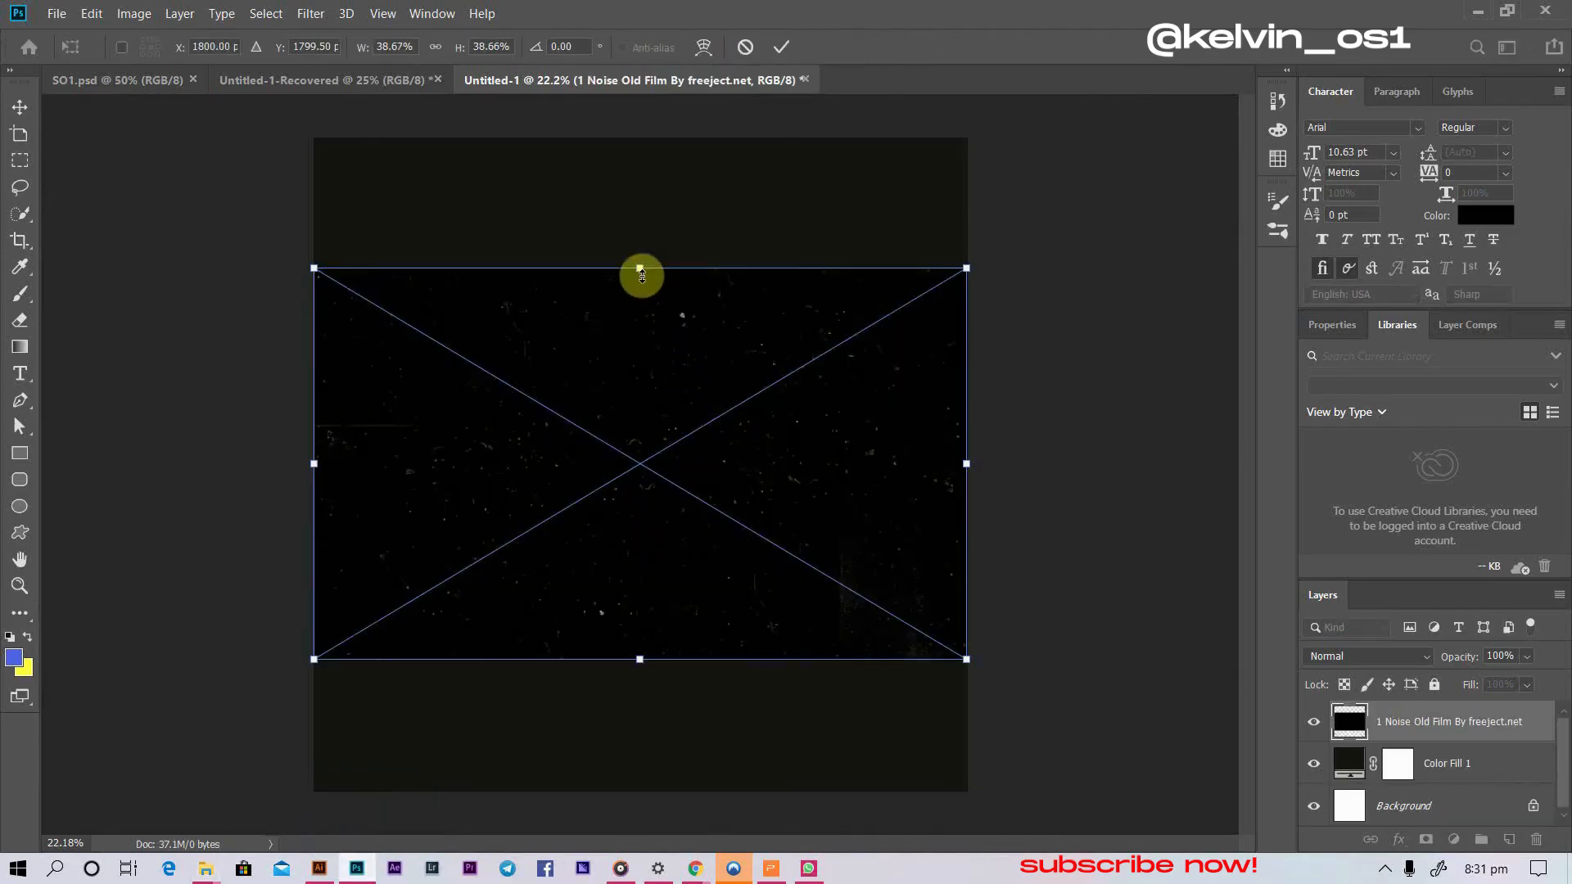
# - Scale the noise image proportionally to about 69% so it covers the whole canvas, and set its blend mode to Dissolve
pyautogui.moveTo(640, 270); pyautogui.dragTo(641, 186)
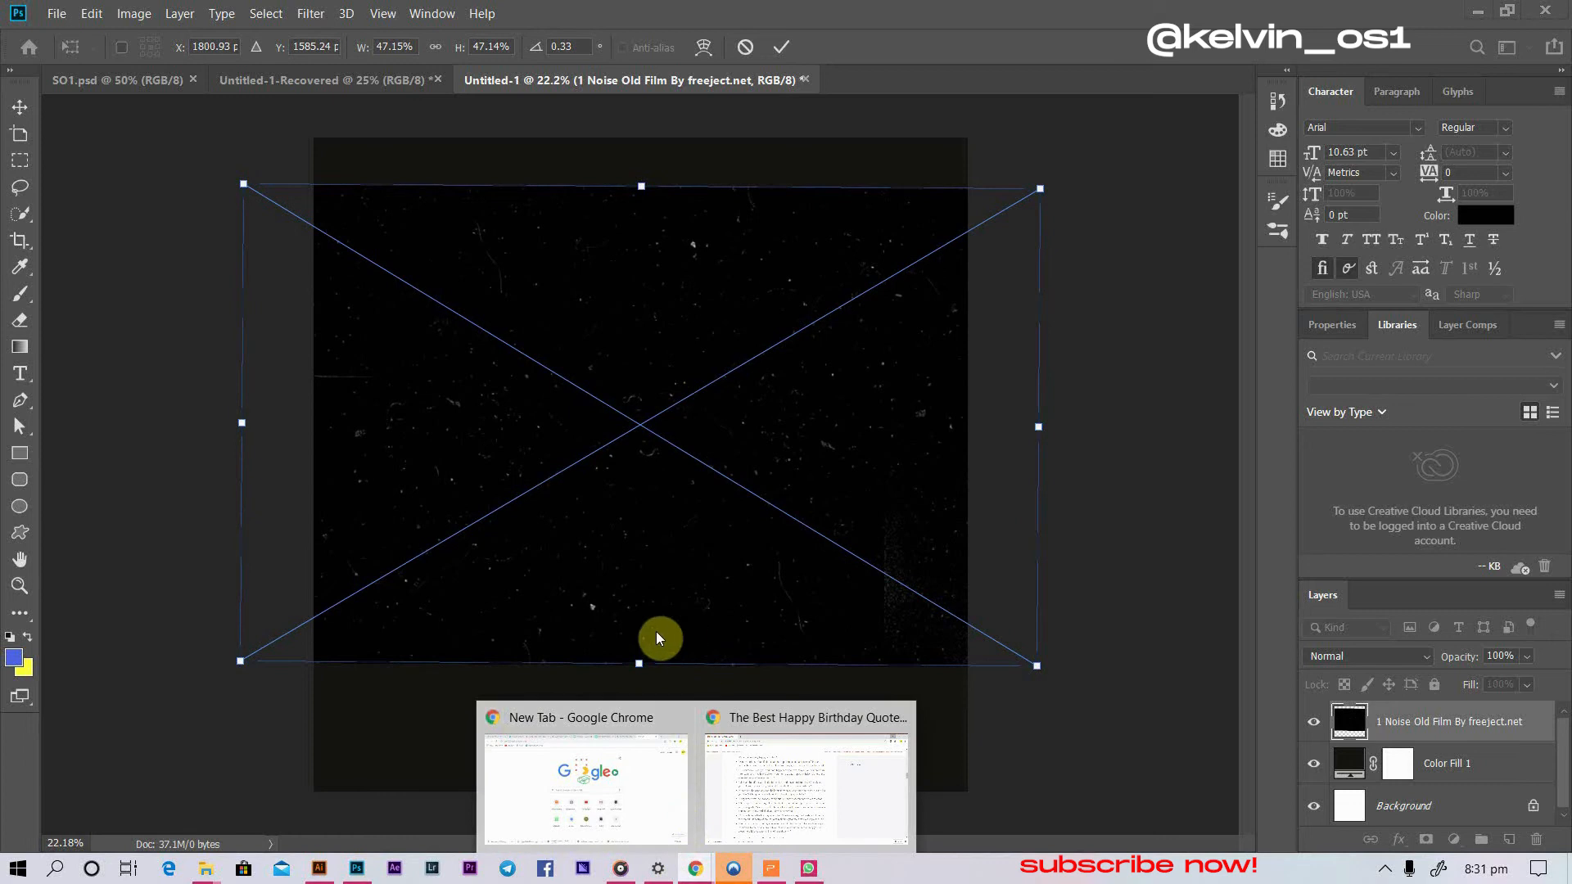
pyautogui.moveTo(638, 702)
pyautogui.mouseDown()
pyautogui.moveTo(652, 754)
pyautogui.moveTo(624, 737)
pyautogui.moveTo(648, 742)
pyautogui.moveTo(647, 729)
pyautogui.mouseUp()
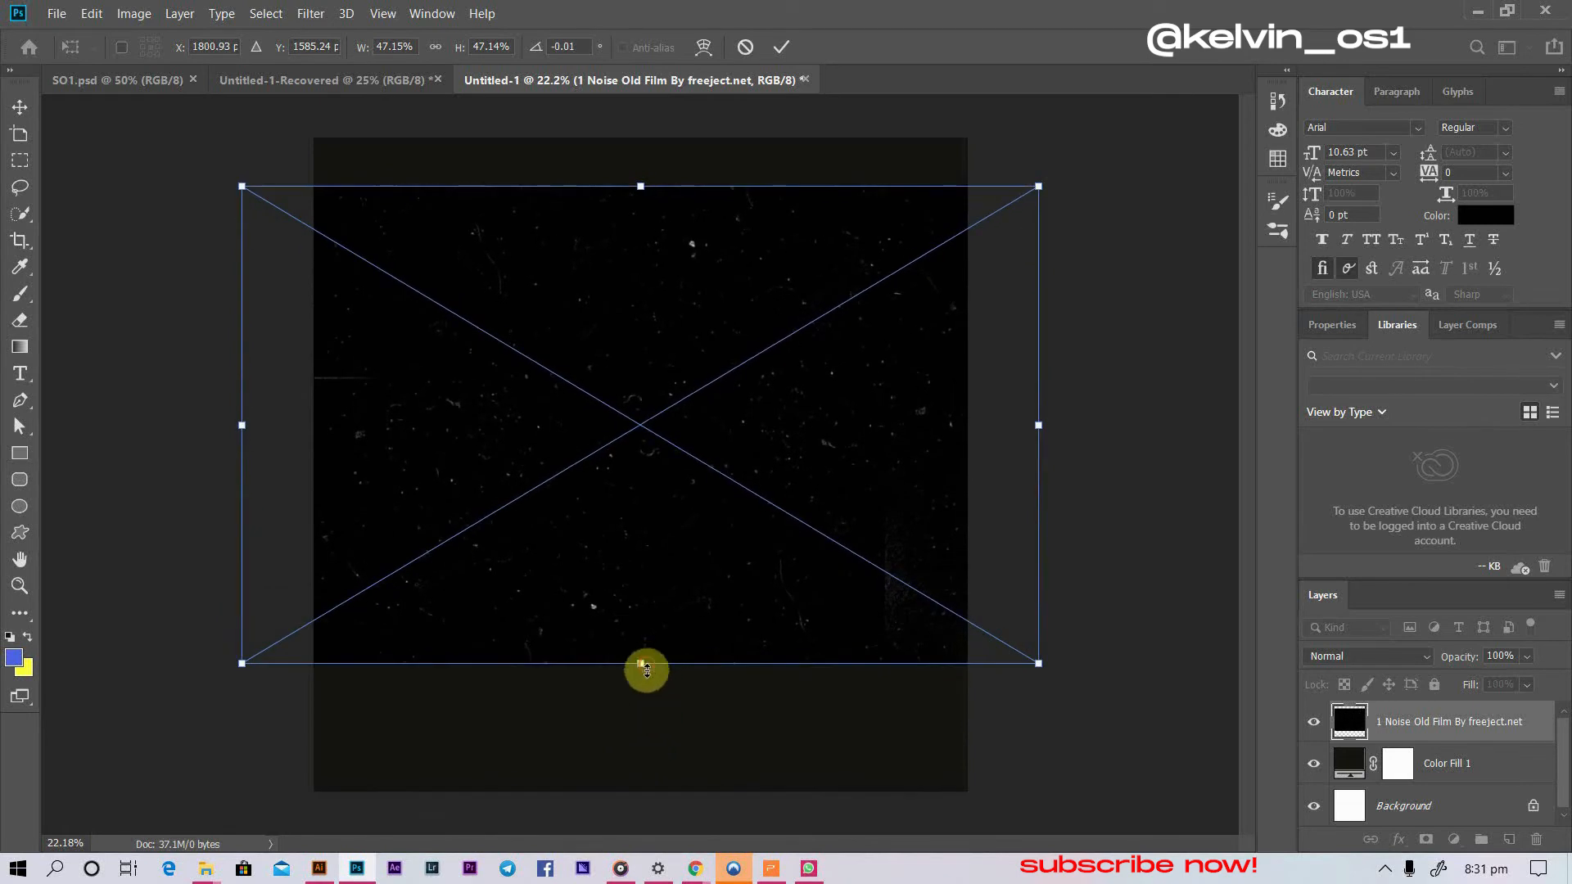
pyautogui.moveTo(646, 671); pyautogui.dragTo(655, 829)
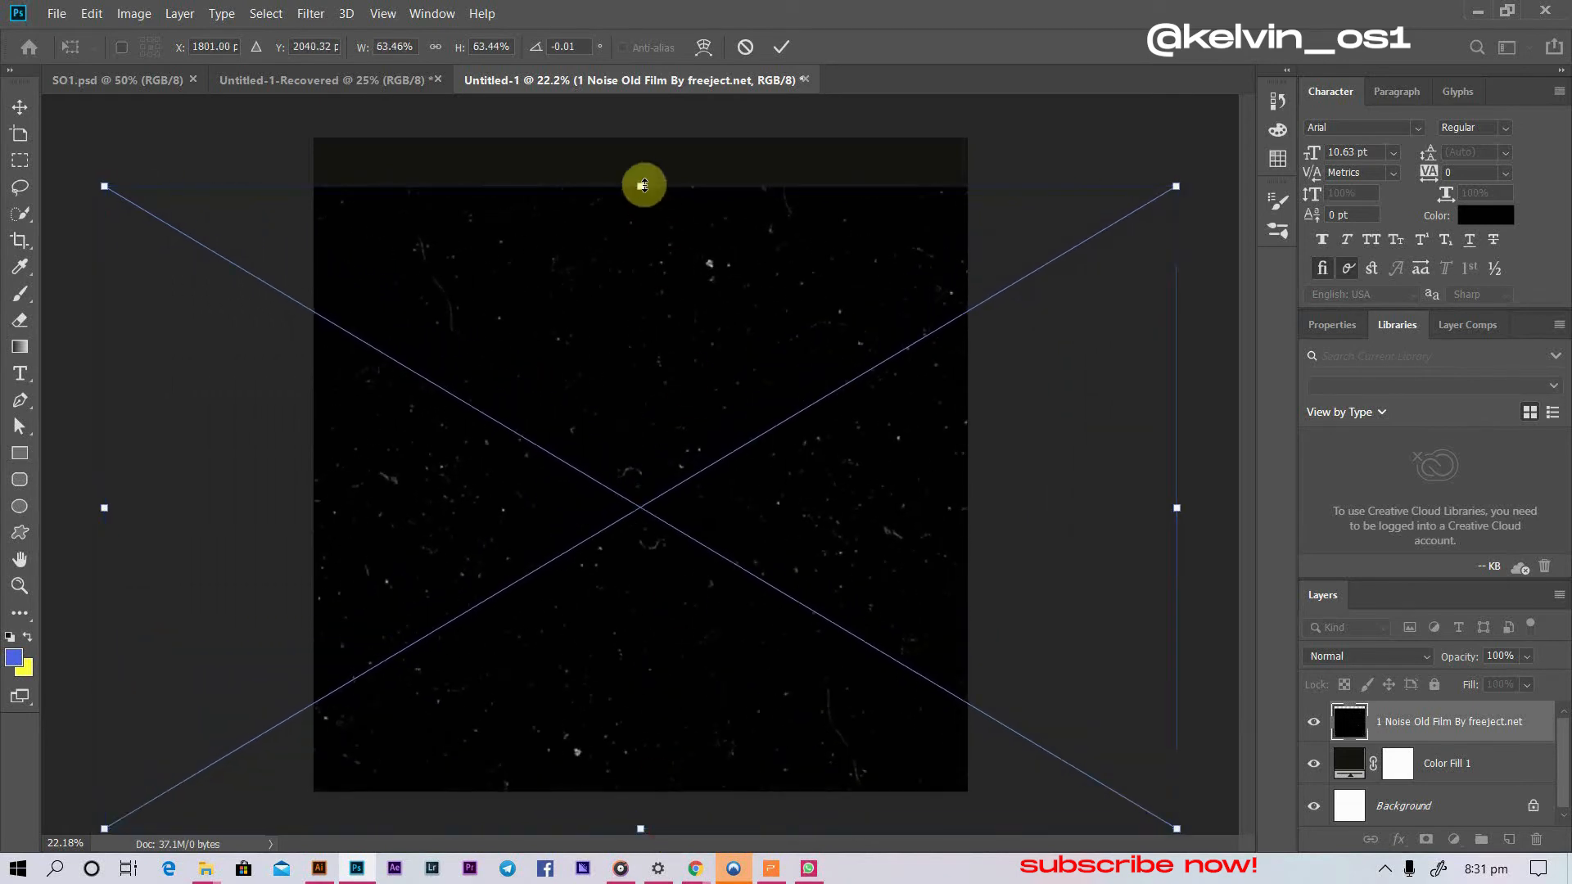
pyautogui.moveTo(643, 186); pyautogui.dragTo(648, 127)
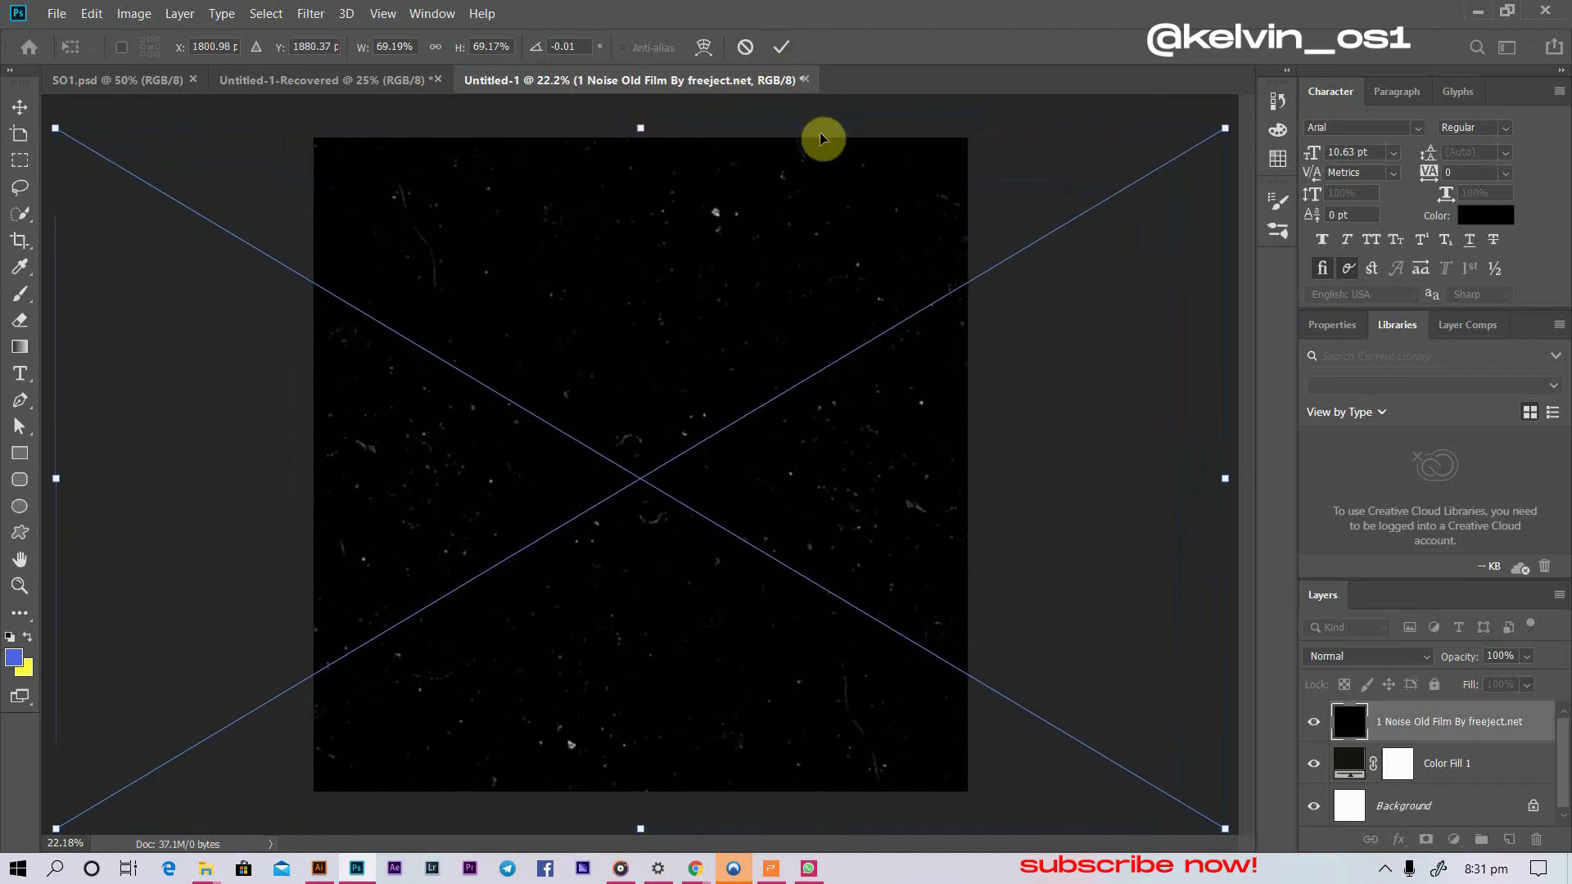
pyautogui.click(781, 47)
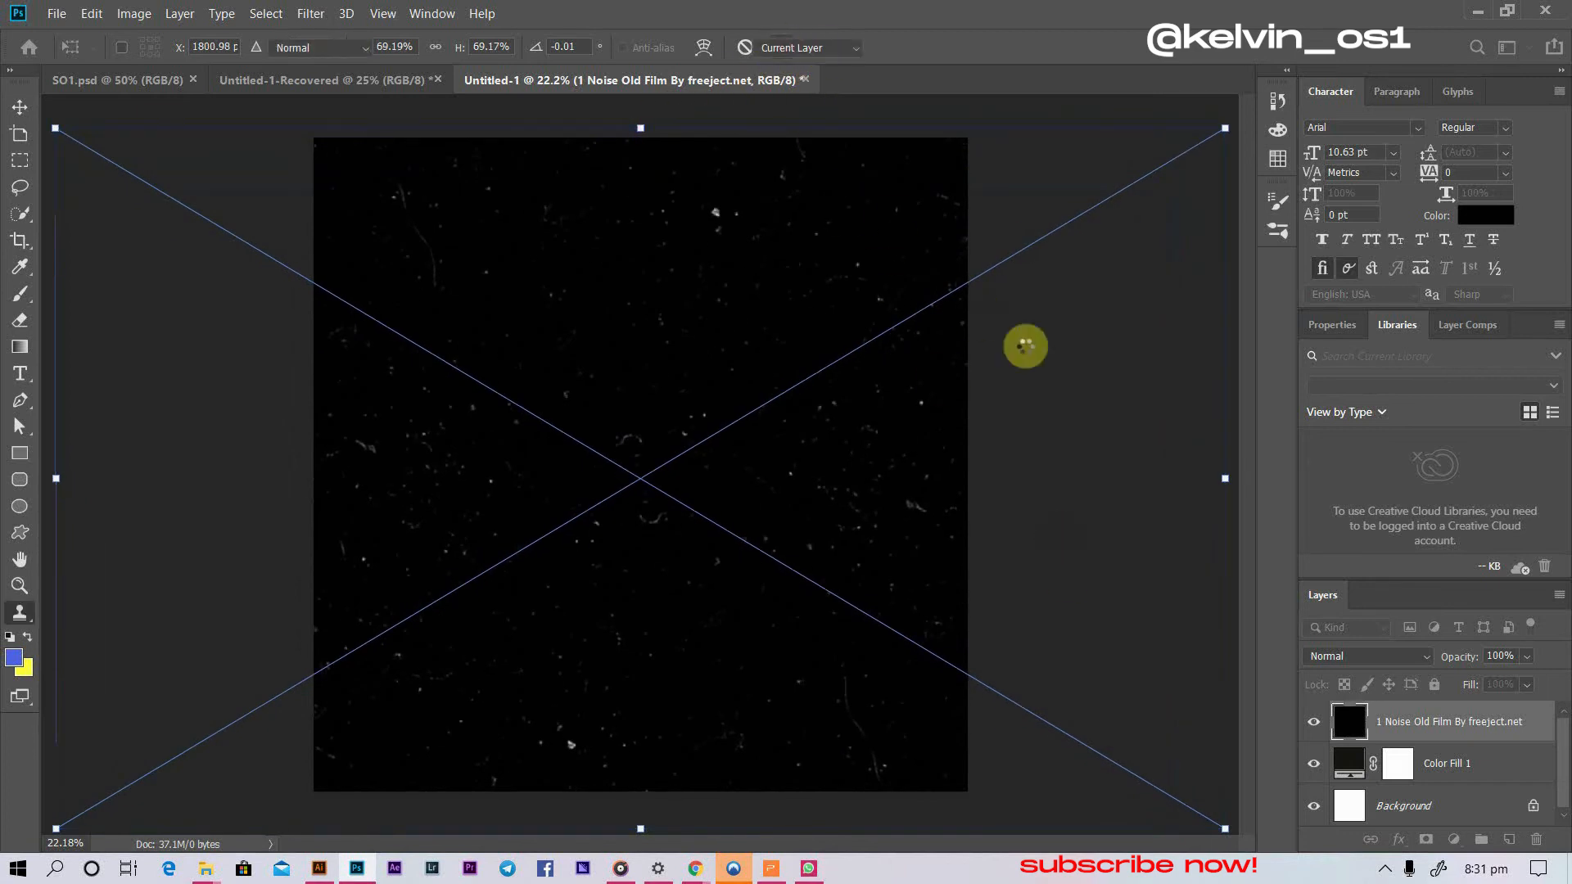
pyautogui.click(1431, 659)
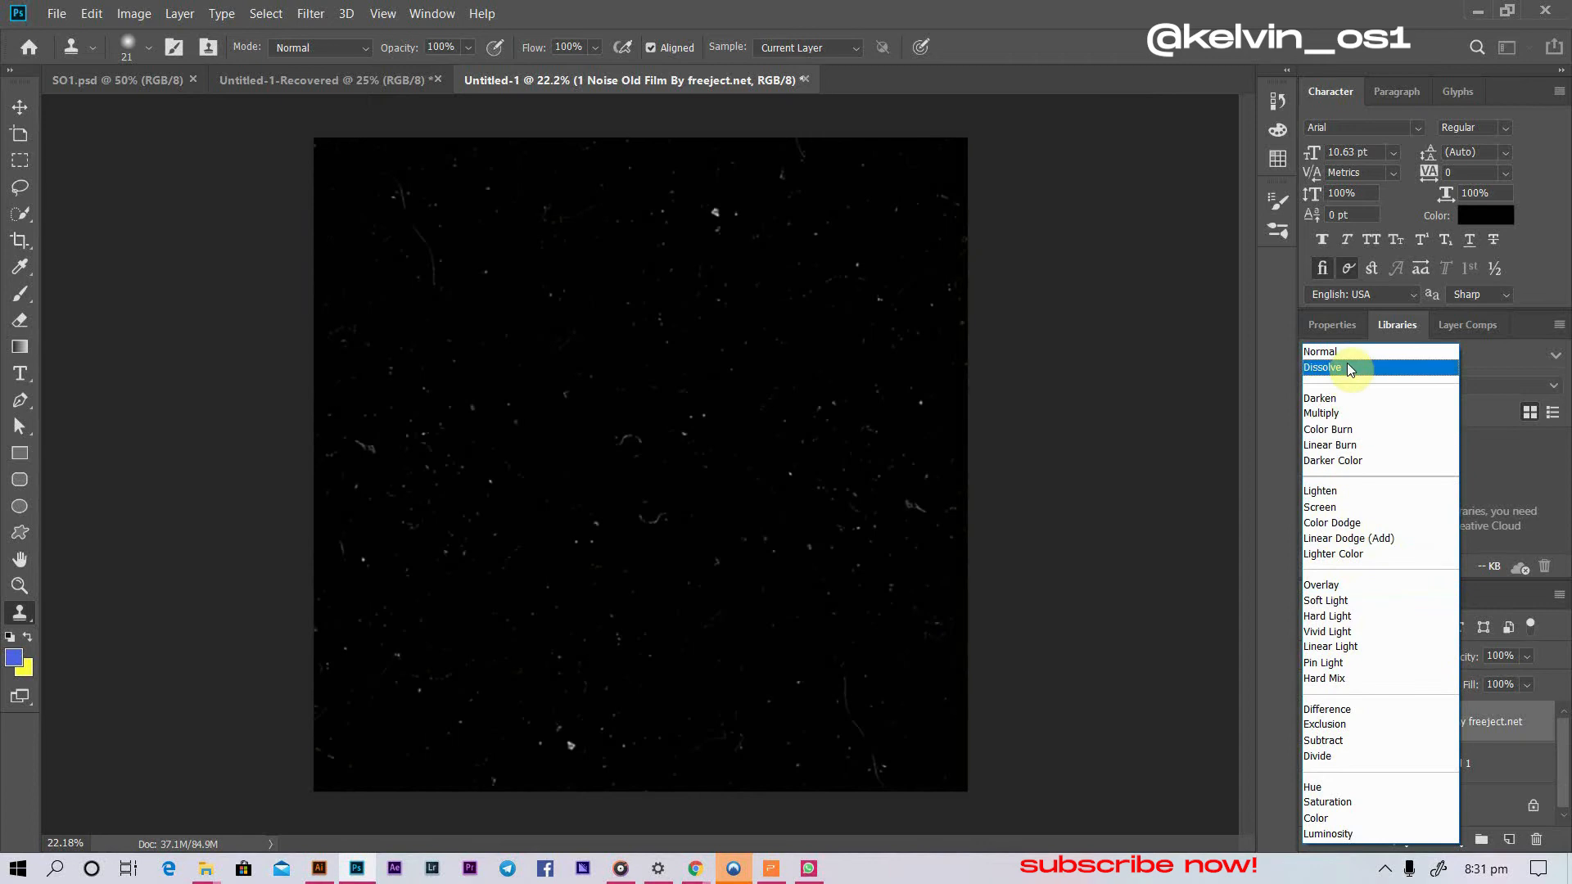
pyautogui.click(1349, 369)
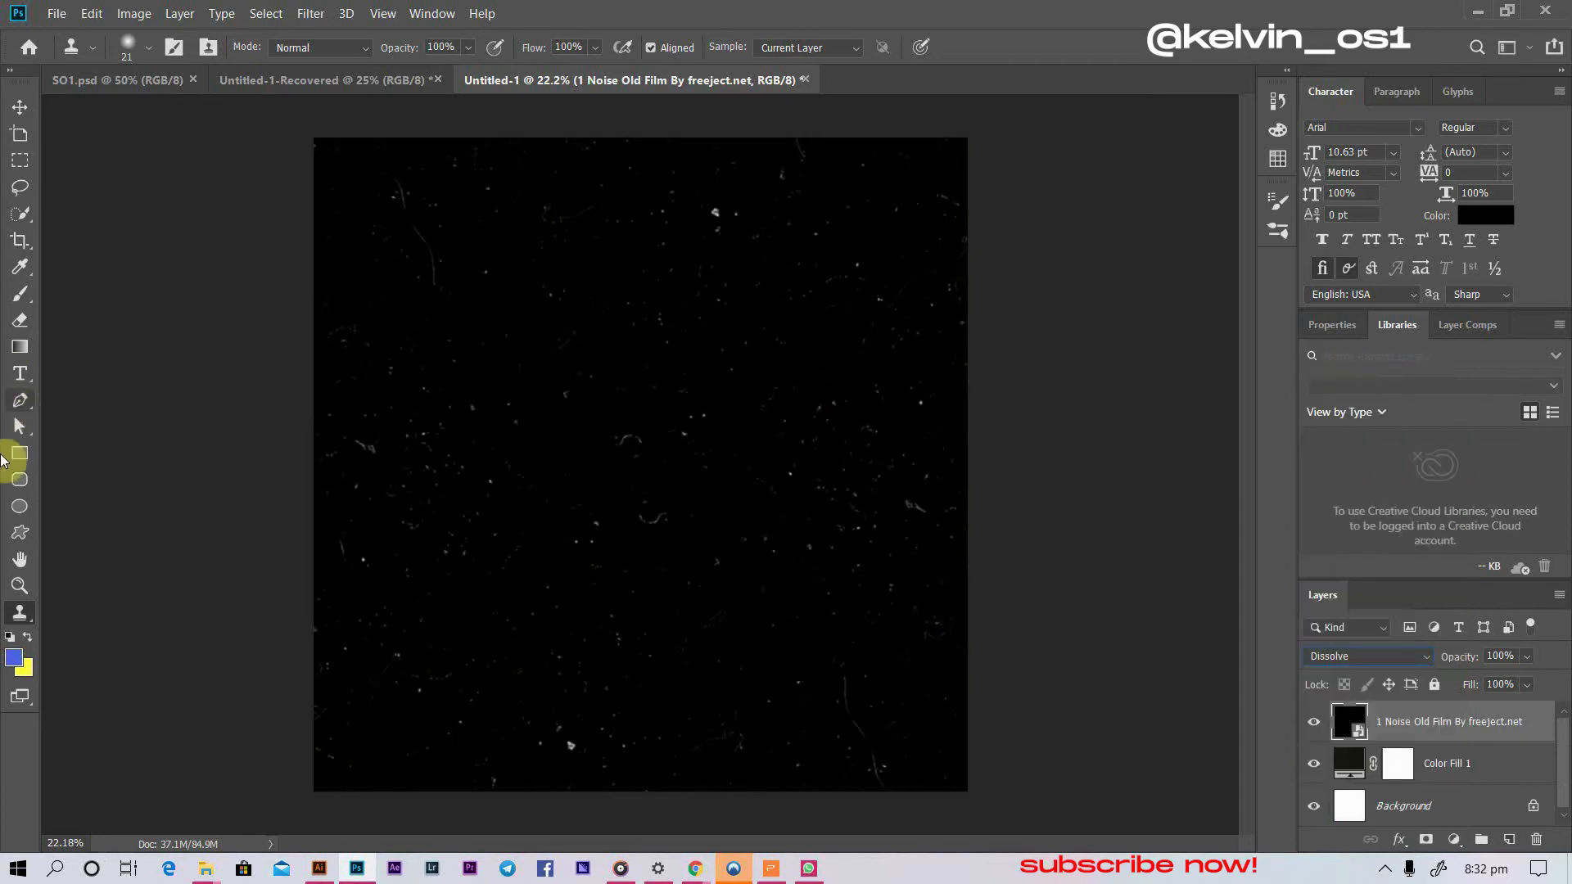
# - Add the text "PRECAUTION" on the upper half of the canvas and colour it with the yellow background colour
pyautogui.click(20, 374)
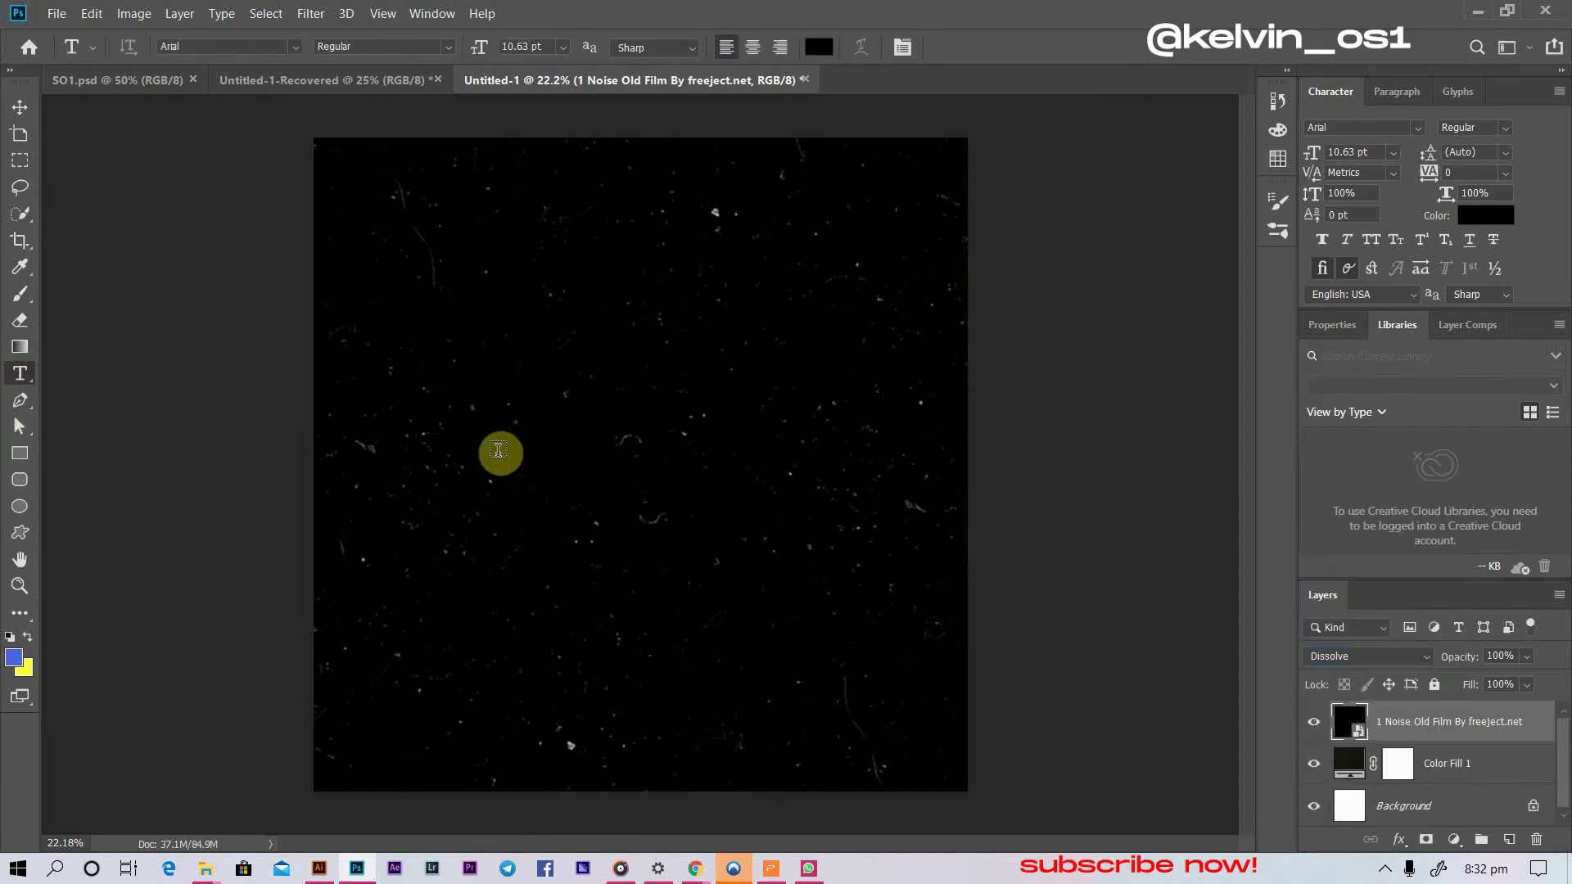
pyautogui.click(501, 439)
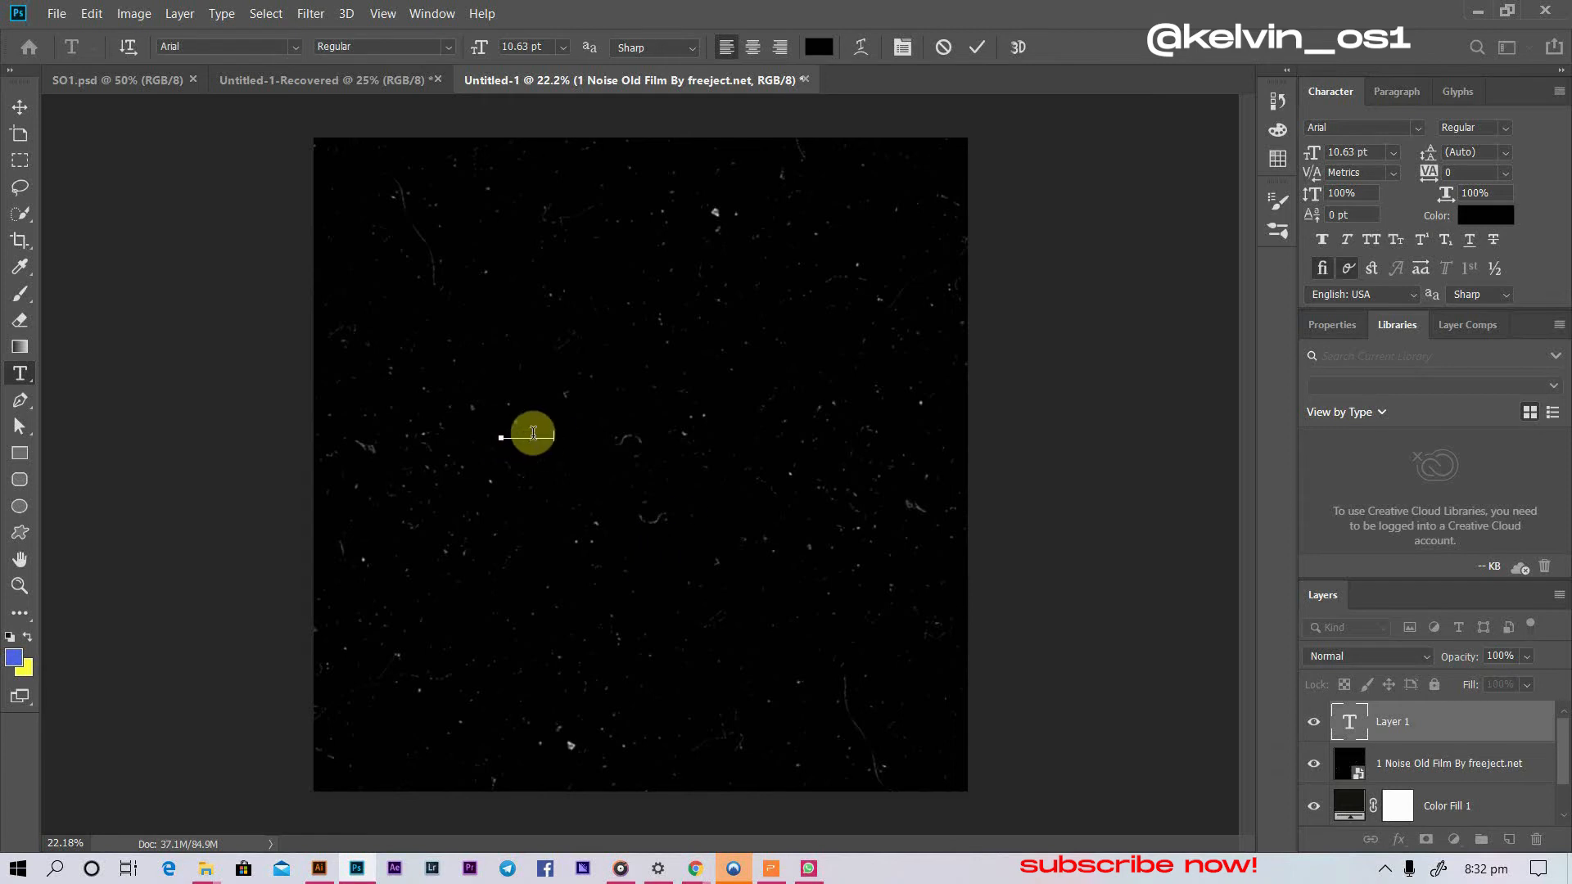
pyautogui.click(33, 636)
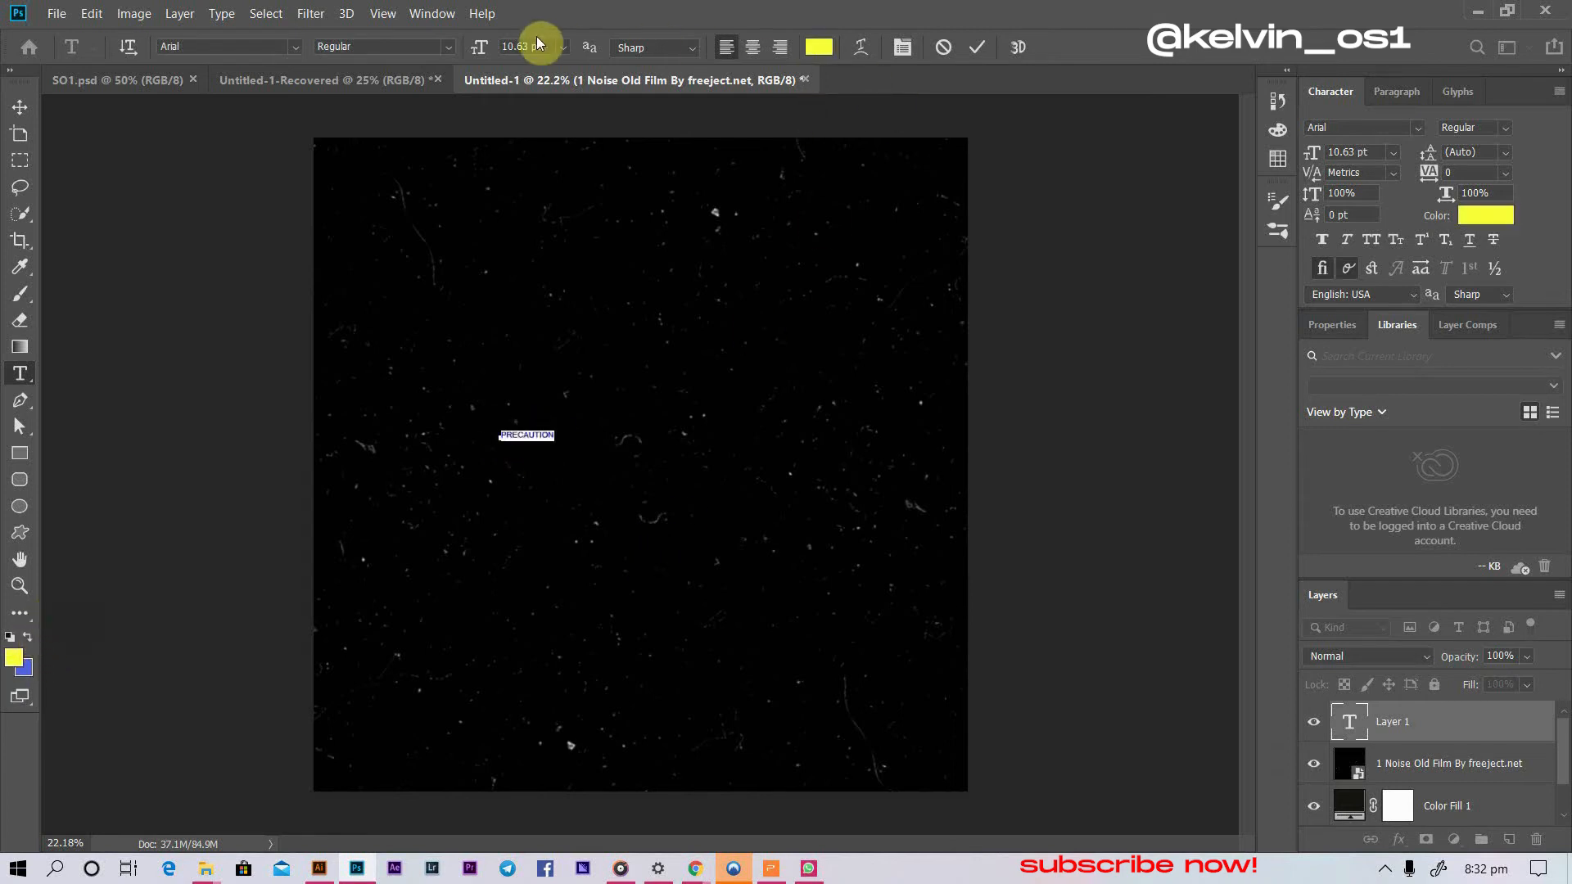
# - Set the PRECAUTION text to 100 pt in the Monument Extended font
pyautogui.moveTo(475, 47); pyautogui.dragTo(606, 80)
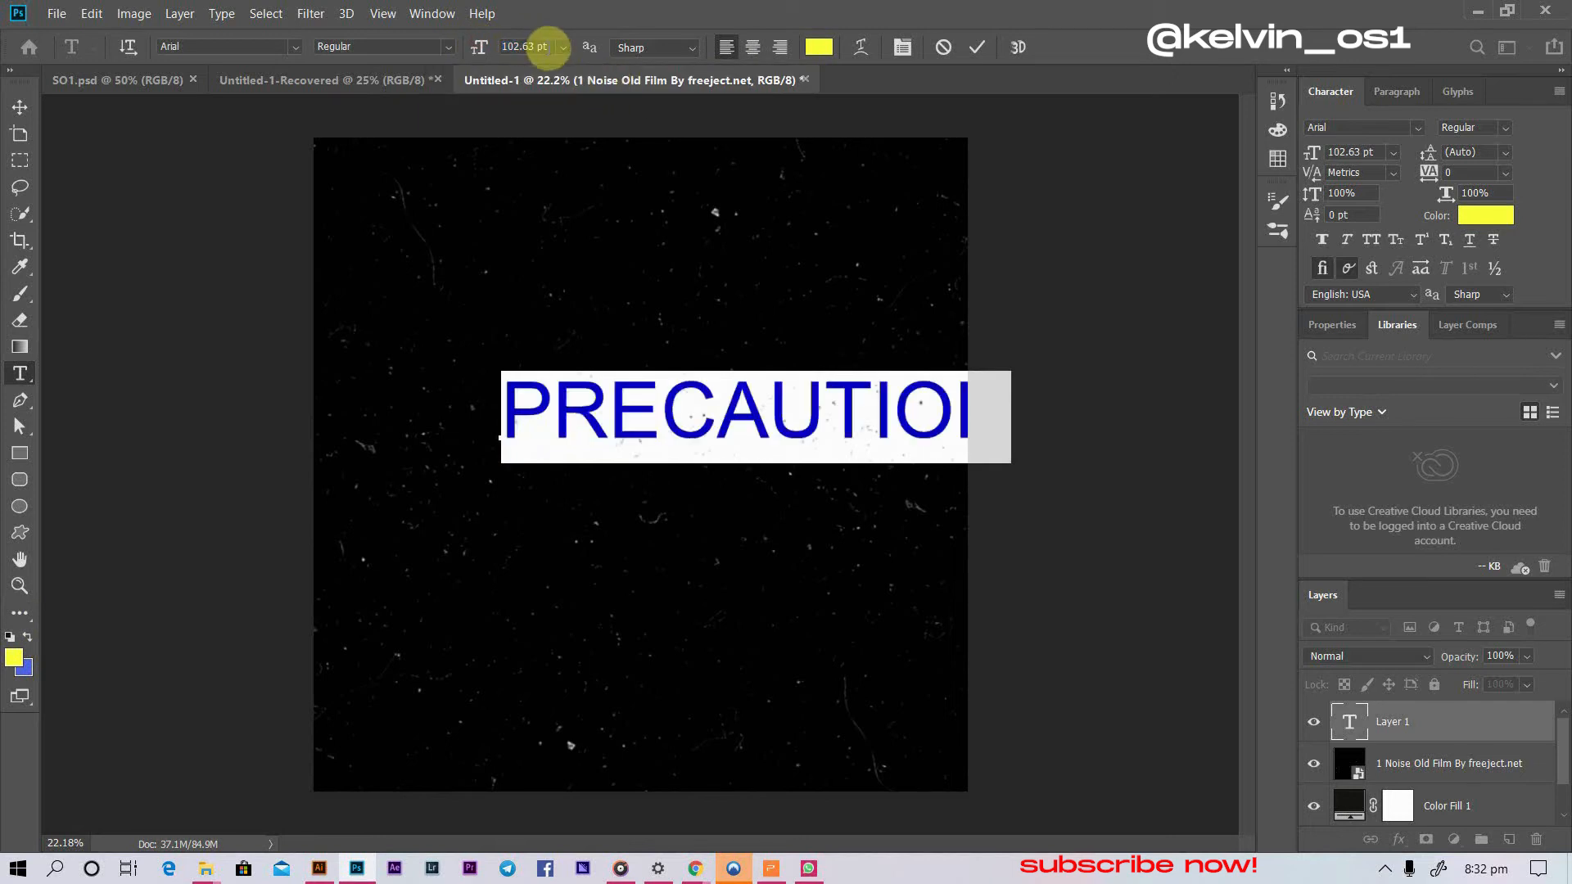
pyautogui.click(475, 49)
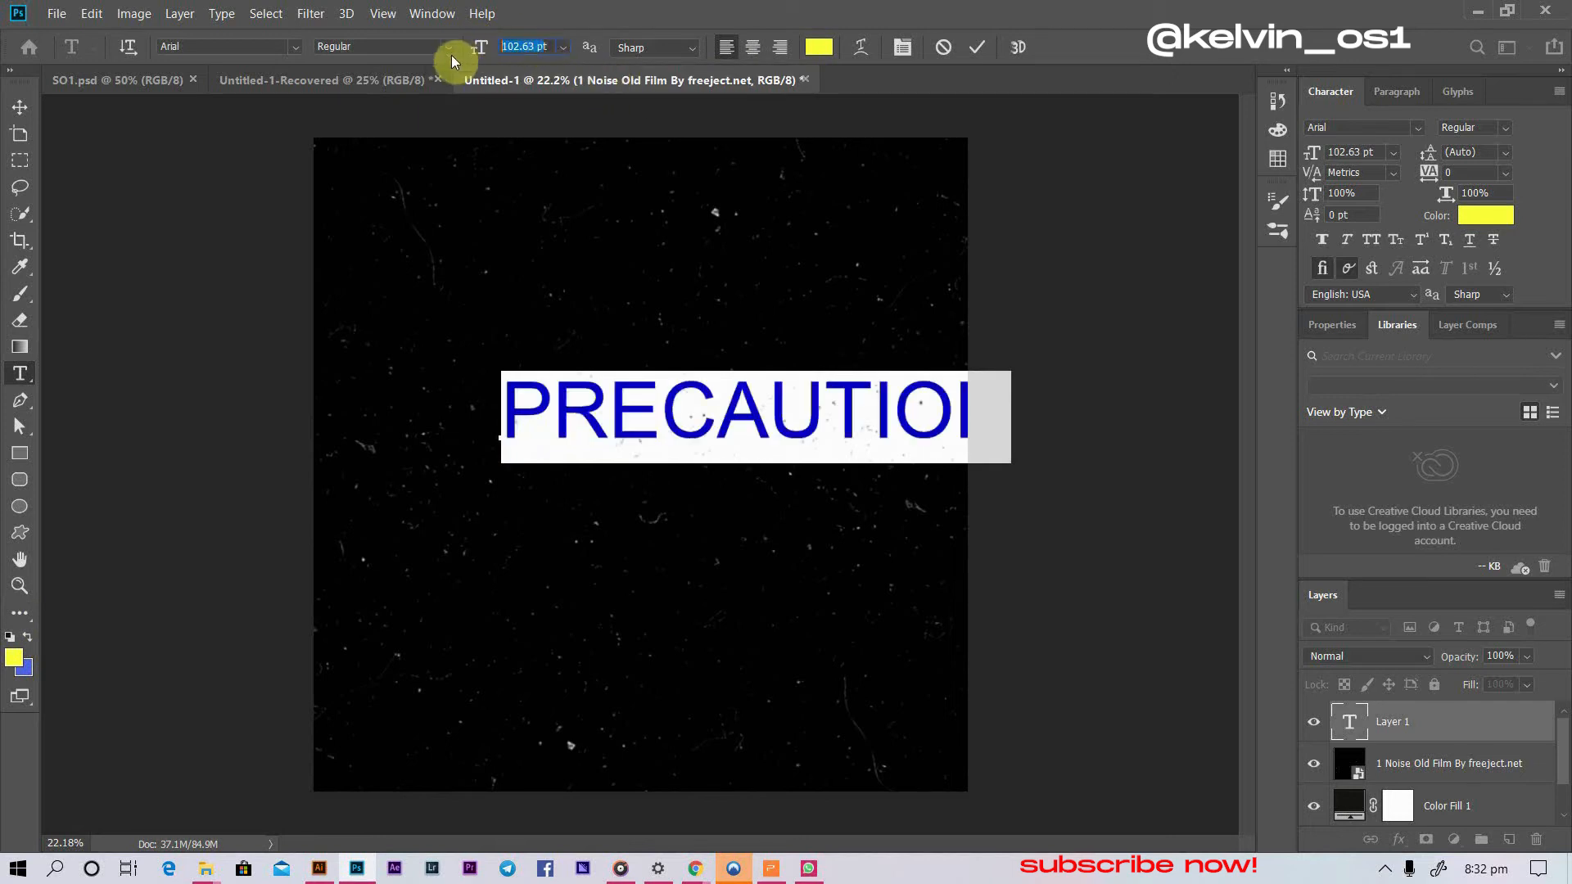
pyautogui.write('1')
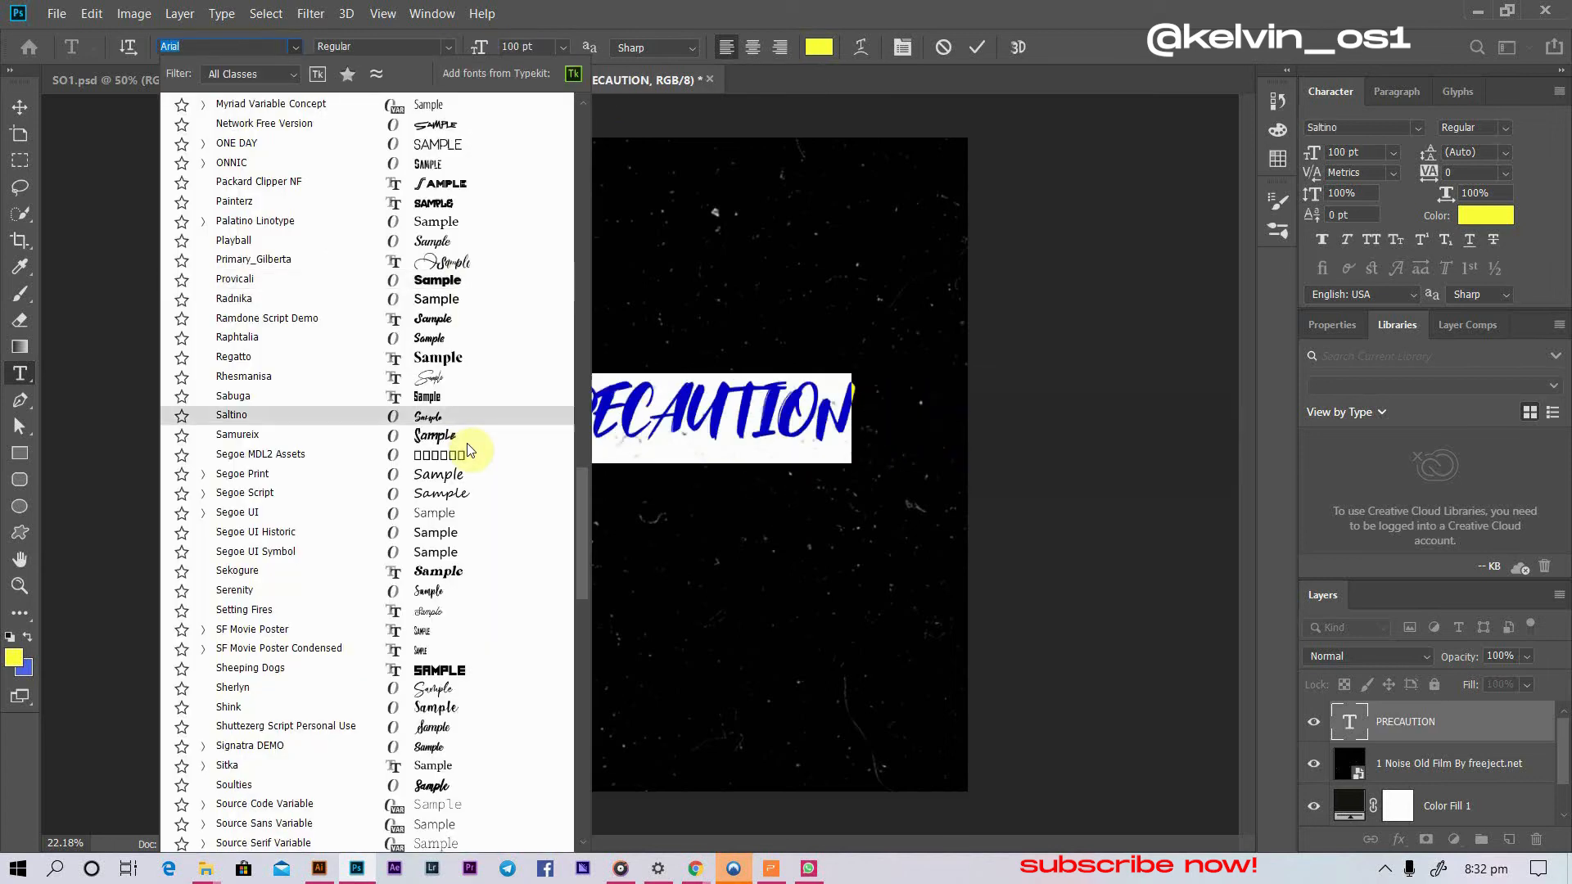
pyautogui.scroll(2, 467, 442)
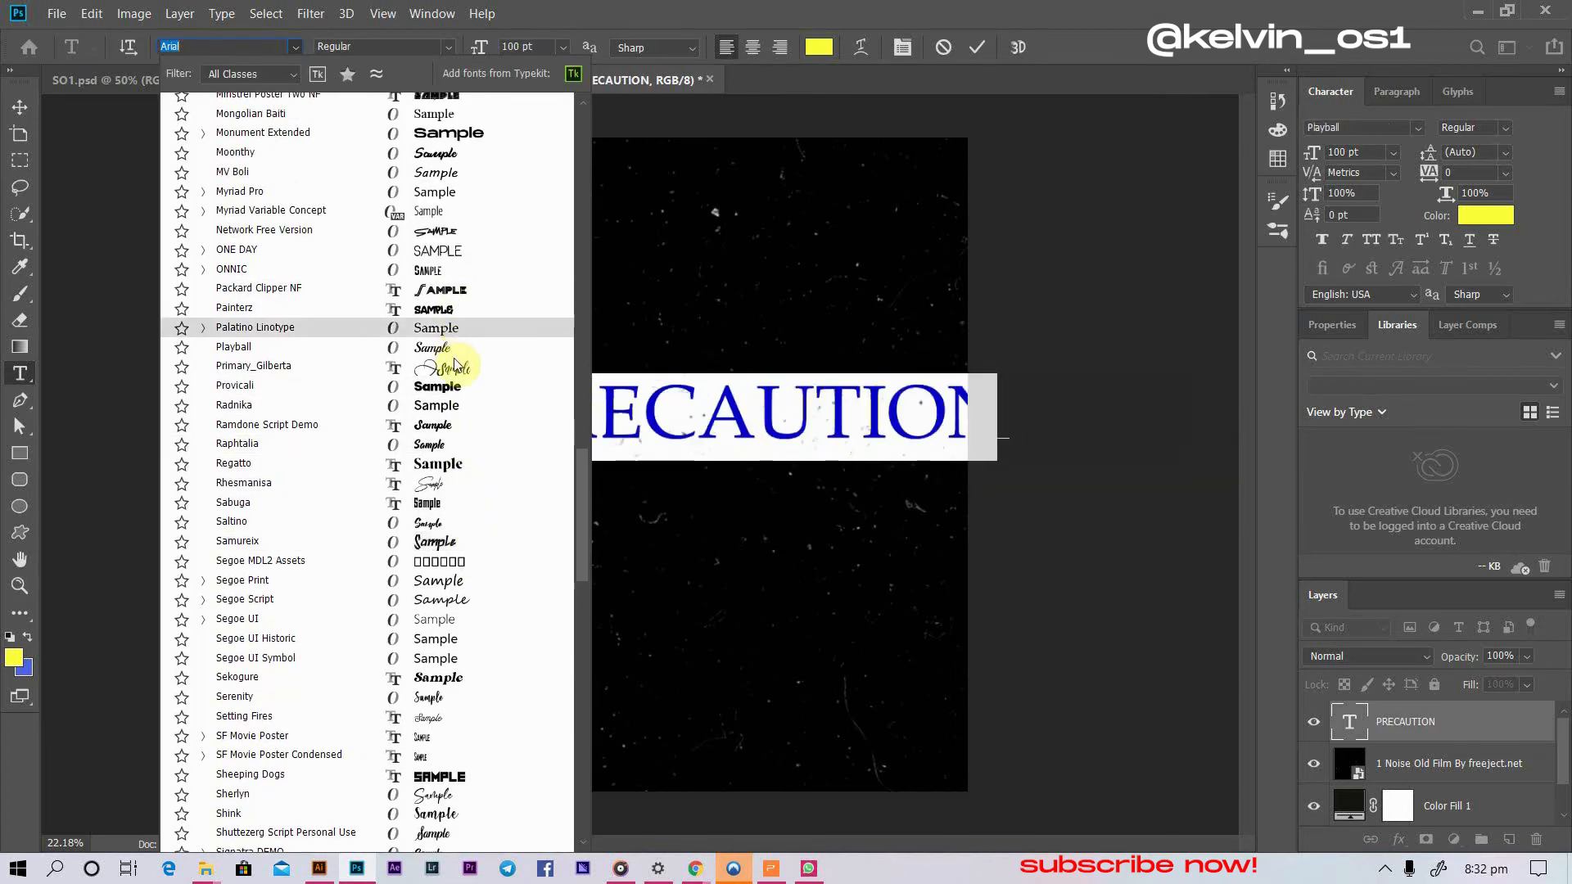
pyautogui.scroll(3, 460, 344)
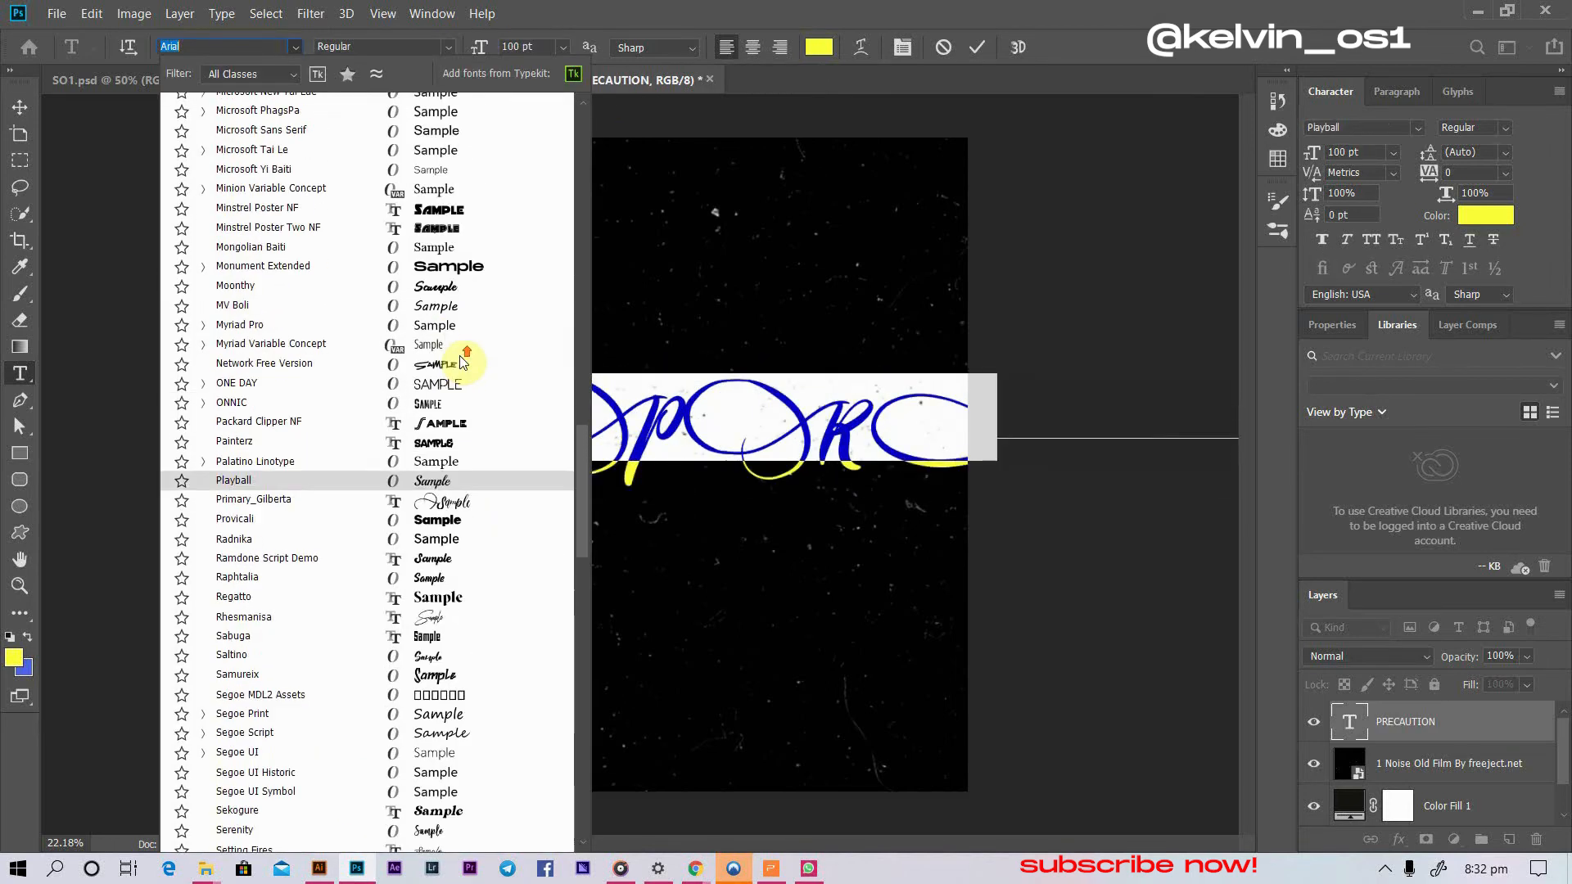
pyautogui.click(460, 264)
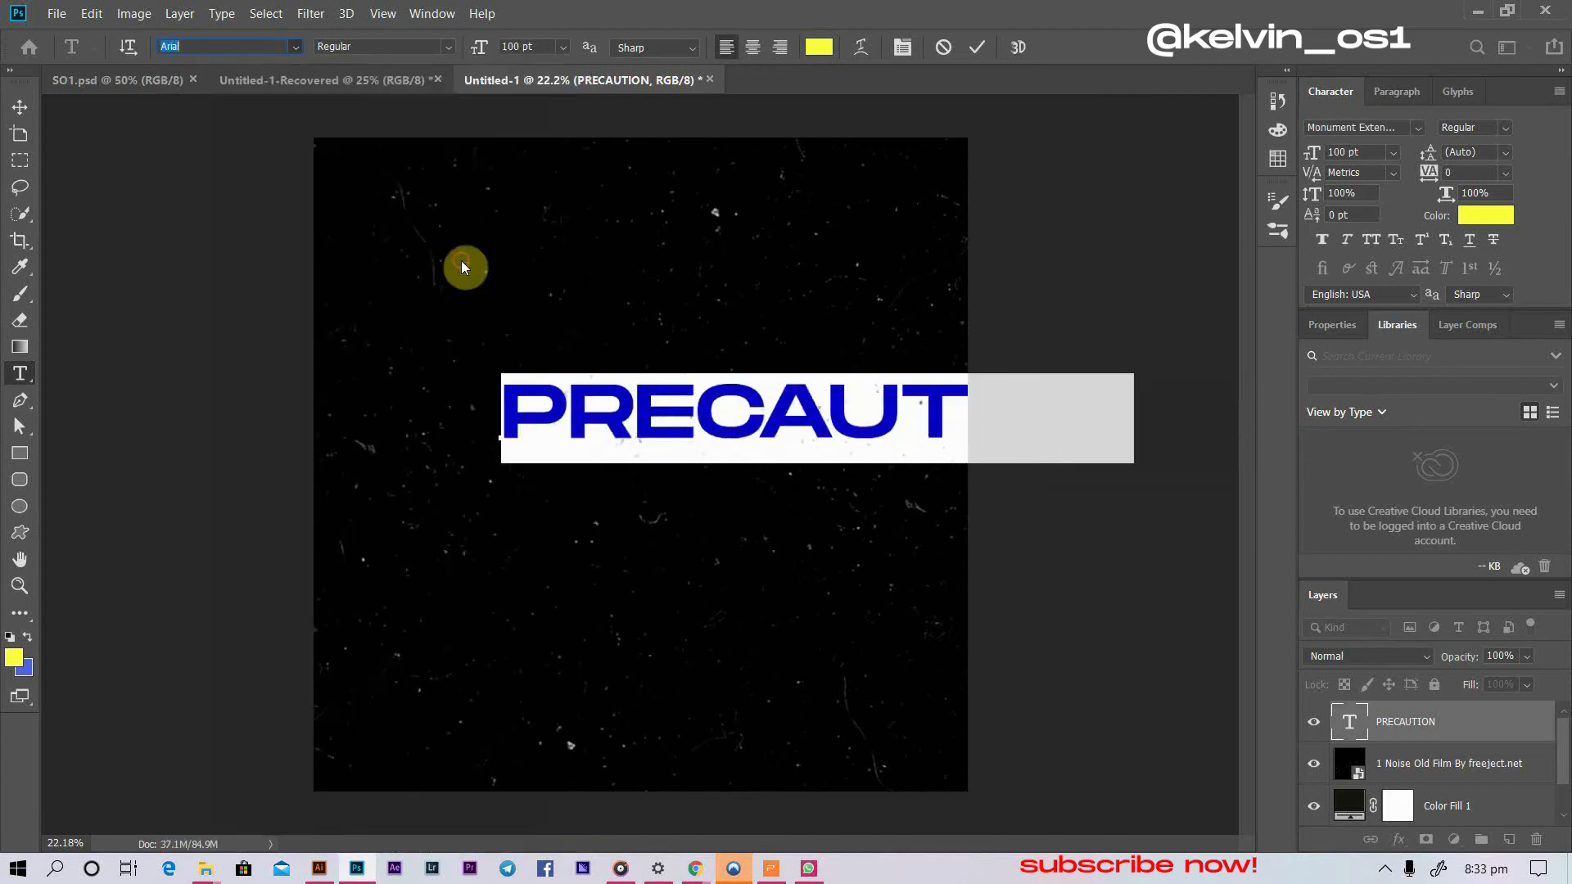
# - Move the PRECAUTION text fully inside the canvas and scale it proportionally to about 81%
pyautogui.click(21, 107)
pyautogui.moveTo(773, 426); pyautogui.dragTo(612, 375)
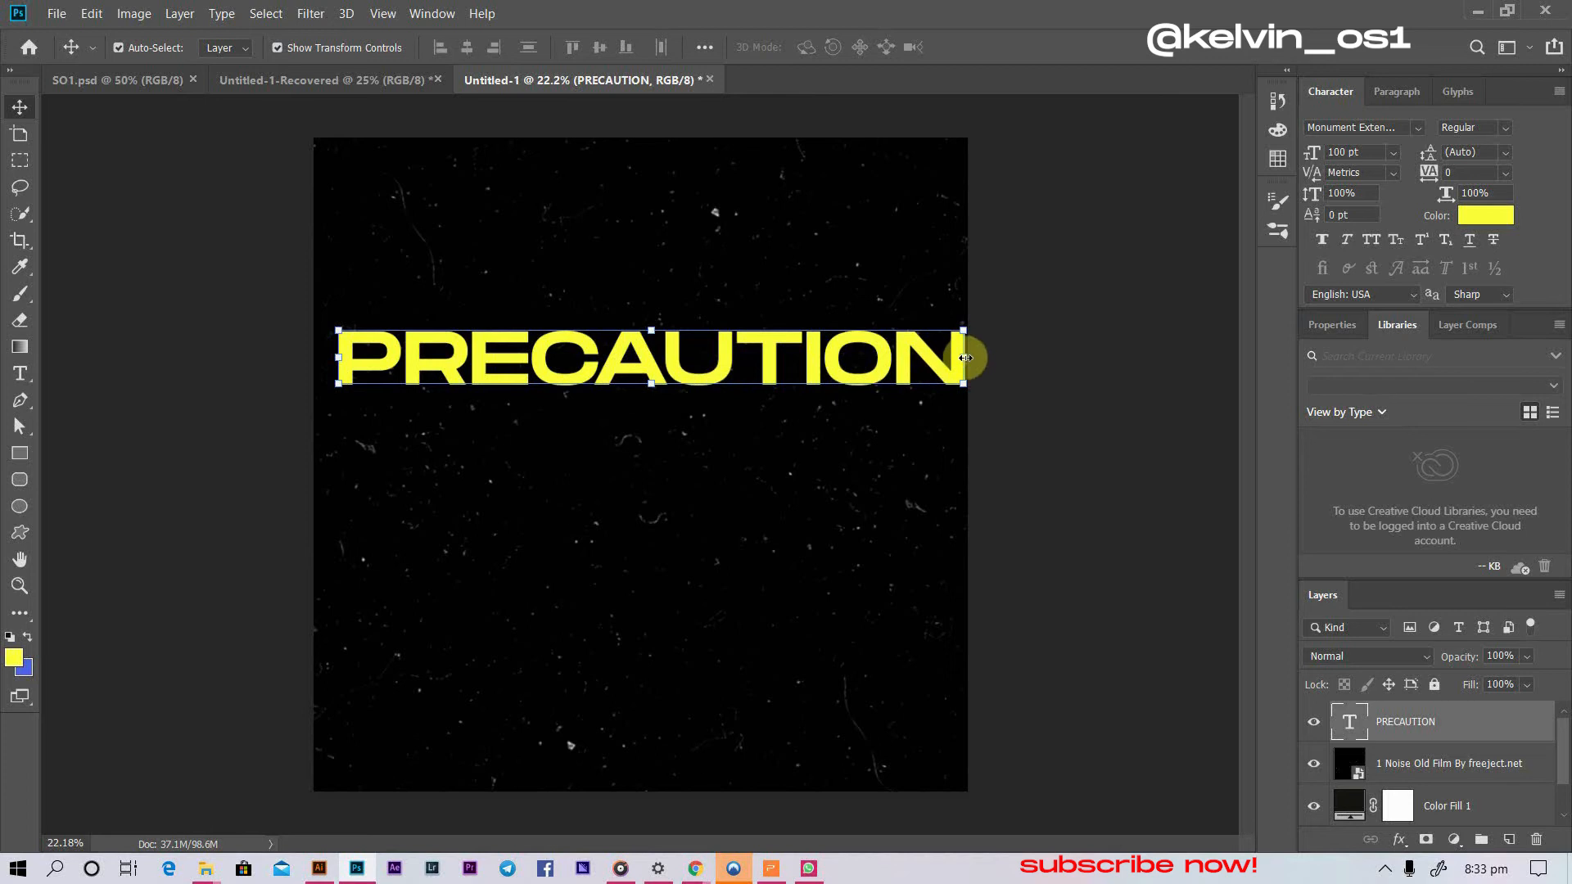
pyautogui.moveTo(965, 357); pyautogui.dragTo(839, 363)
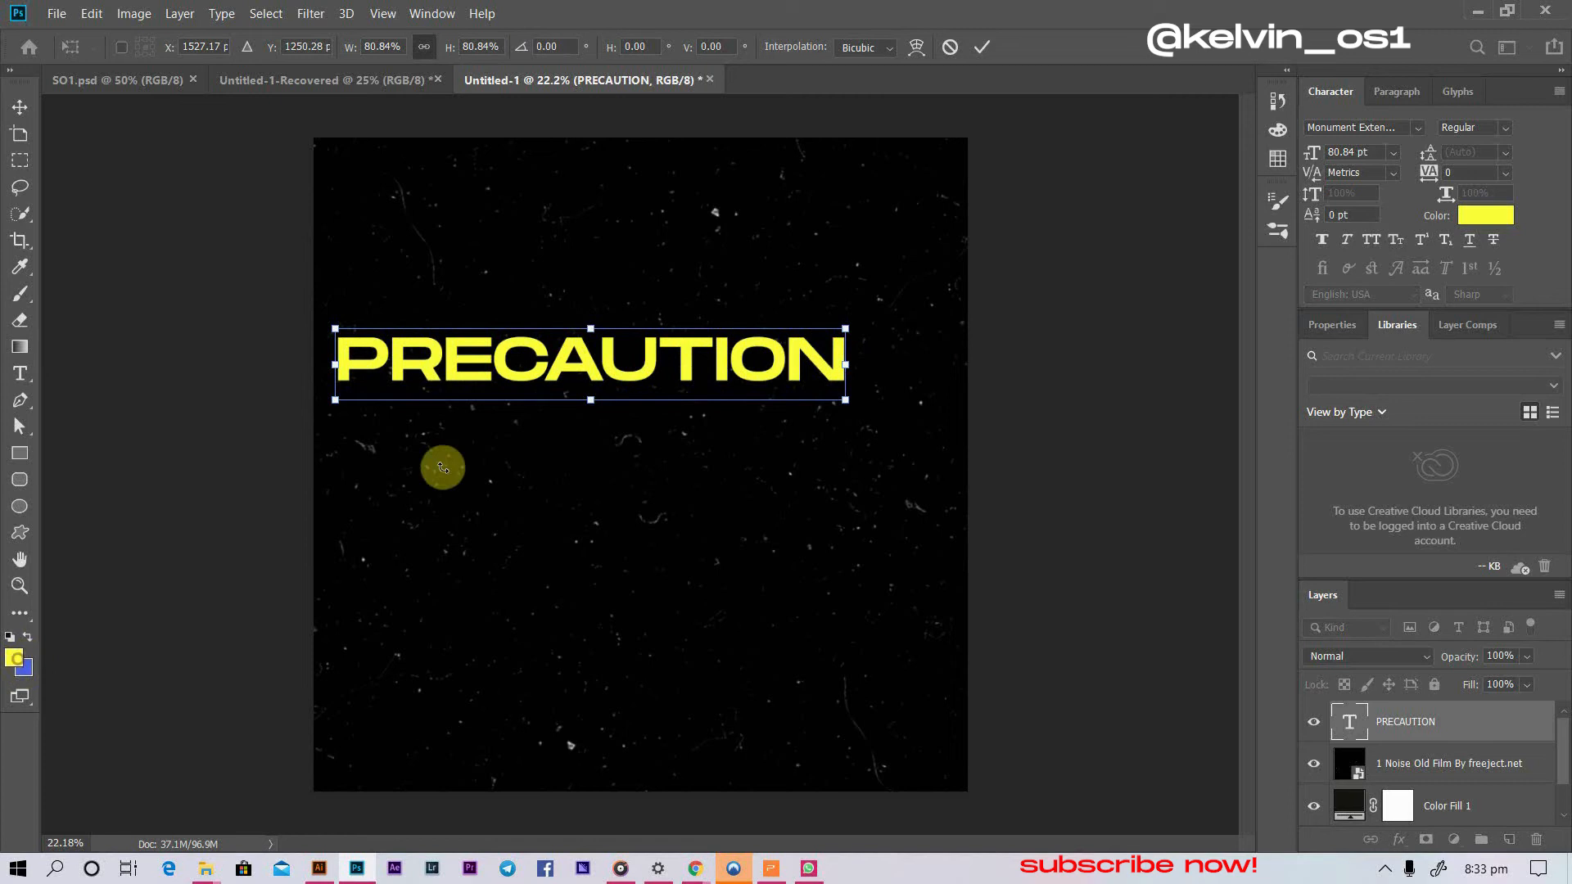
pyautogui.click(979, 49)
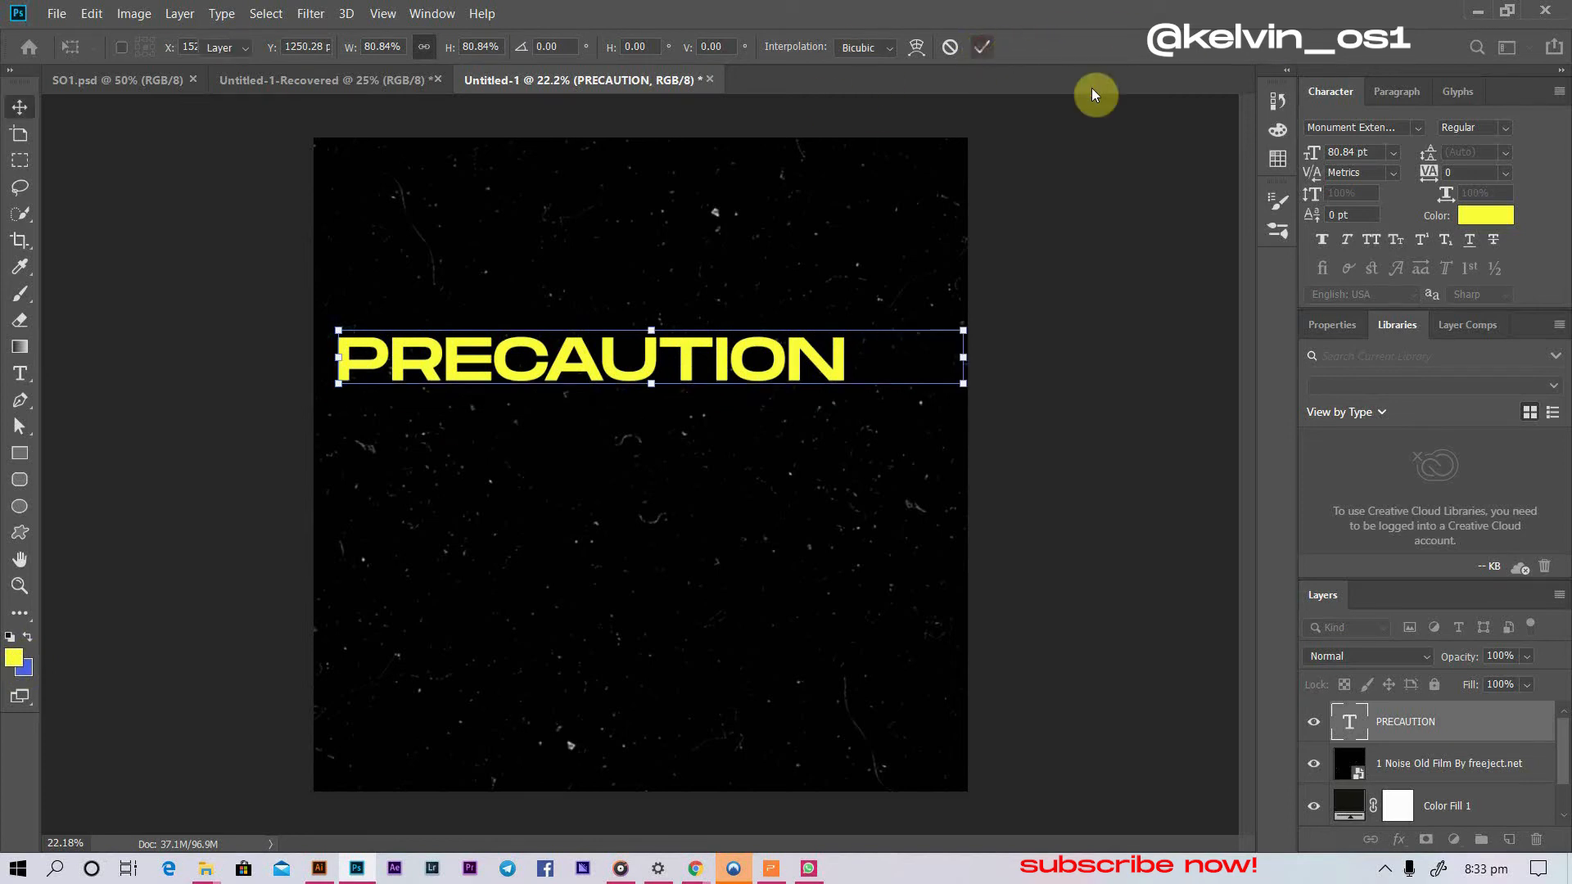
# - Change the PRECAUTION text to a pure, fully saturated yellow and centre it horizontally on the canvas
pyautogui.click(1491, 216)
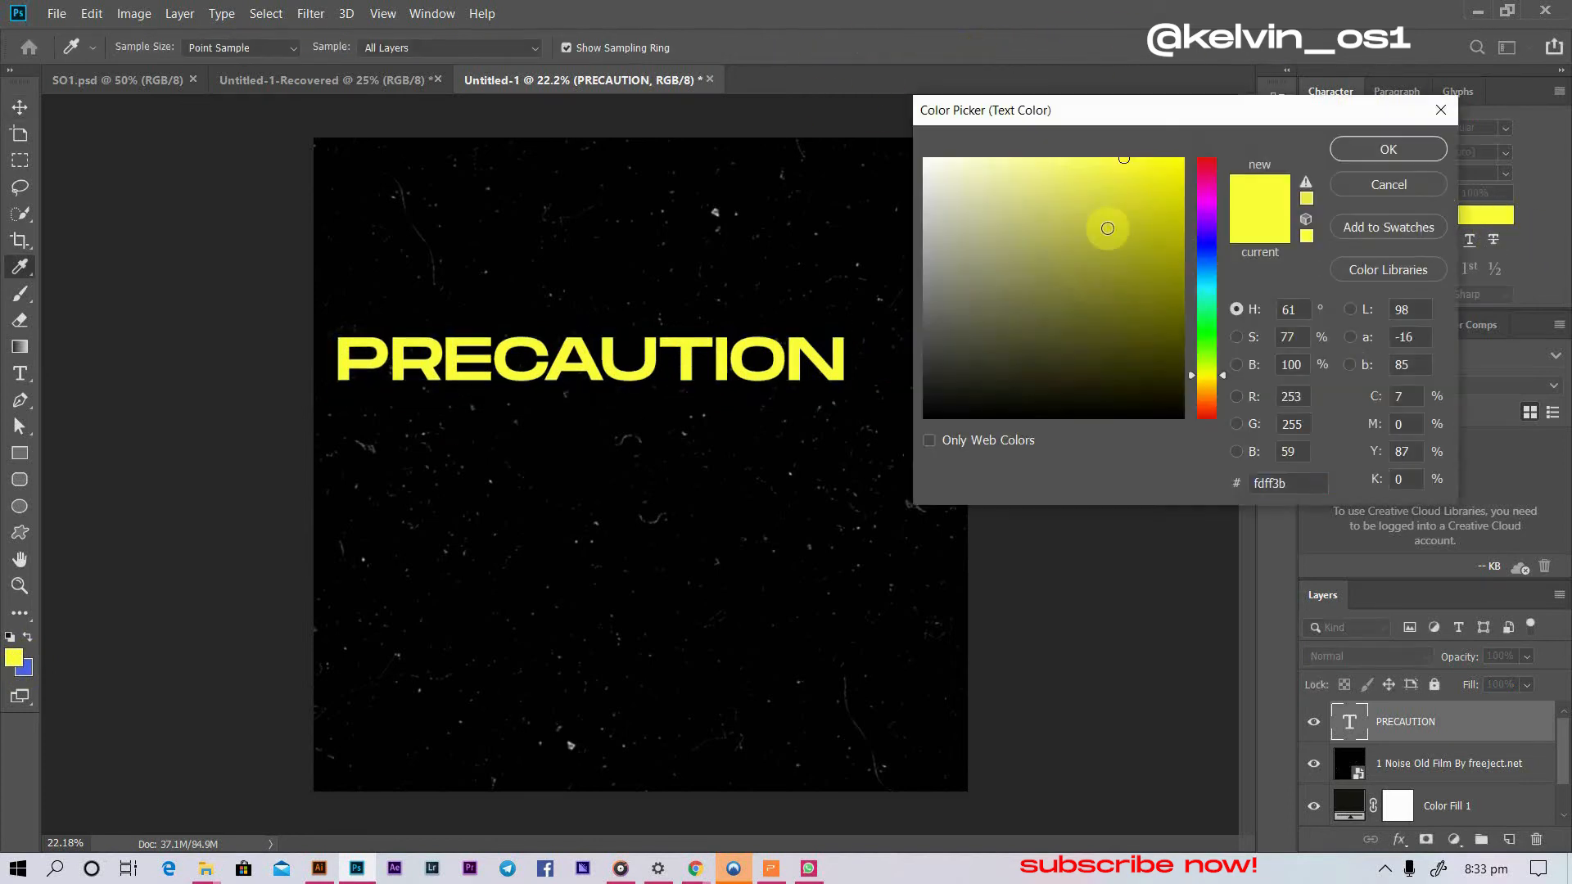
pyautogui.click(1362, 147)
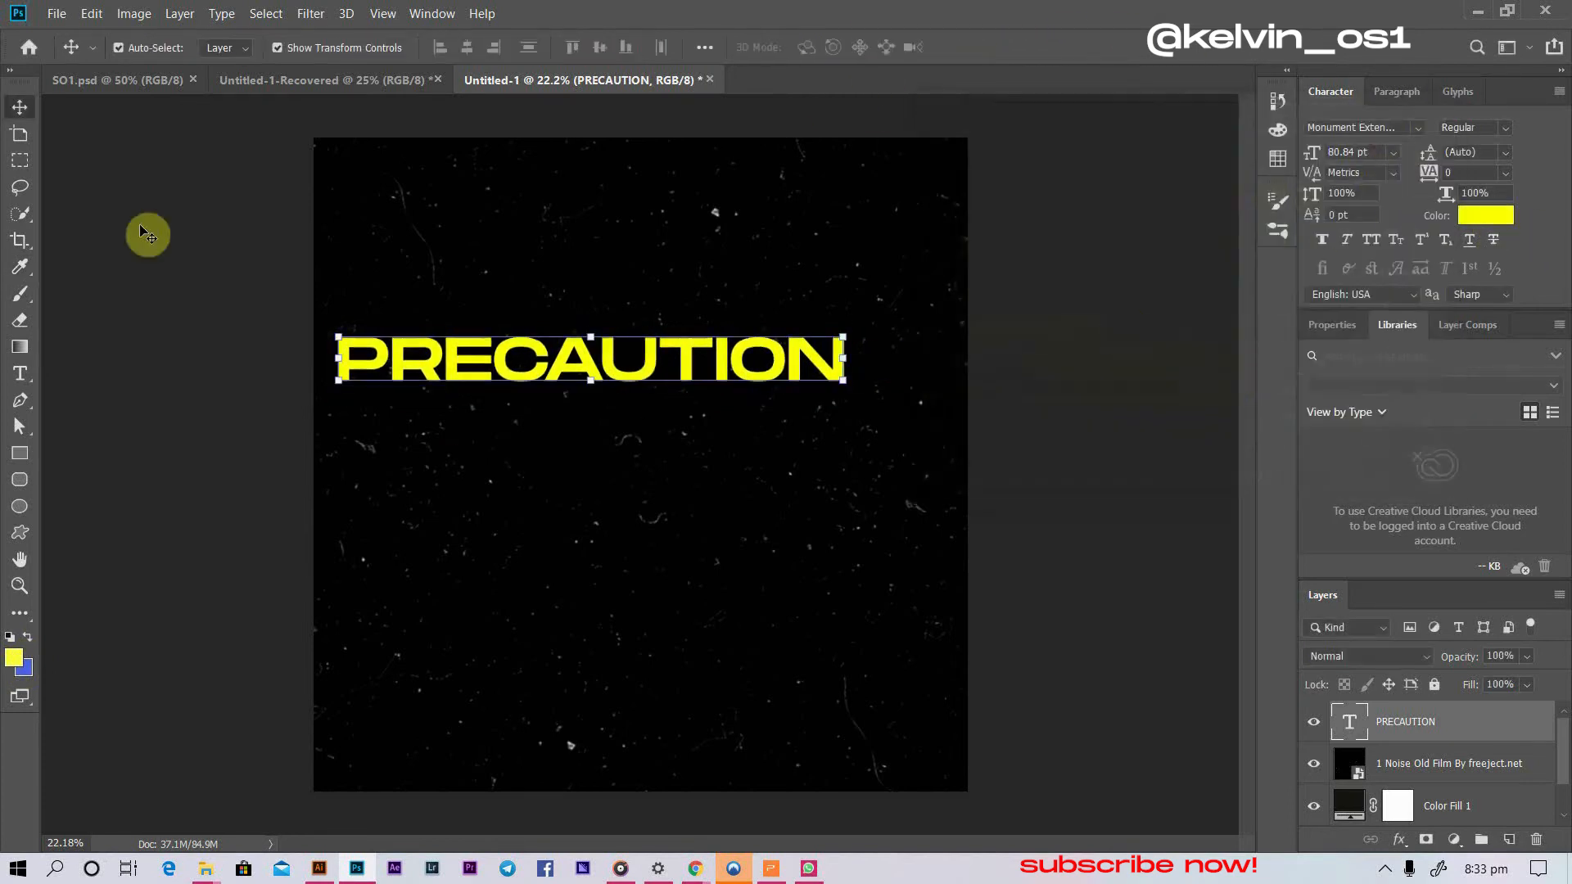
pyautogui.click(290, 284)
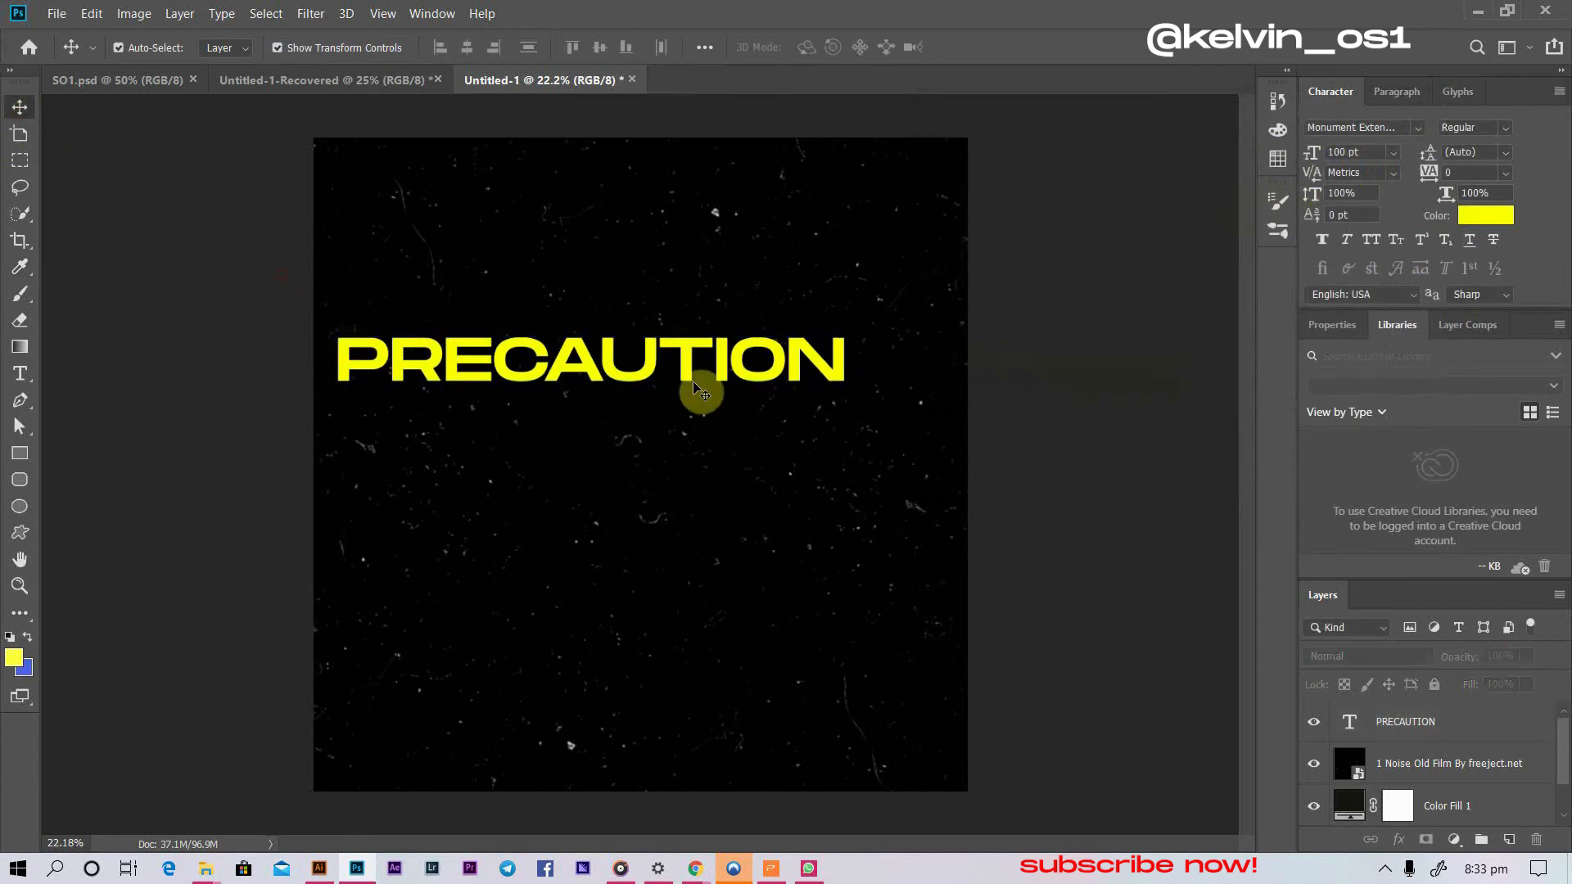
pyautogui.moveTo(636, 377); pyautogui.dragTo(678, 369)
# - Lock the noise image layer and the Color Fill 1 layer
pyautogui.click(786, 385)
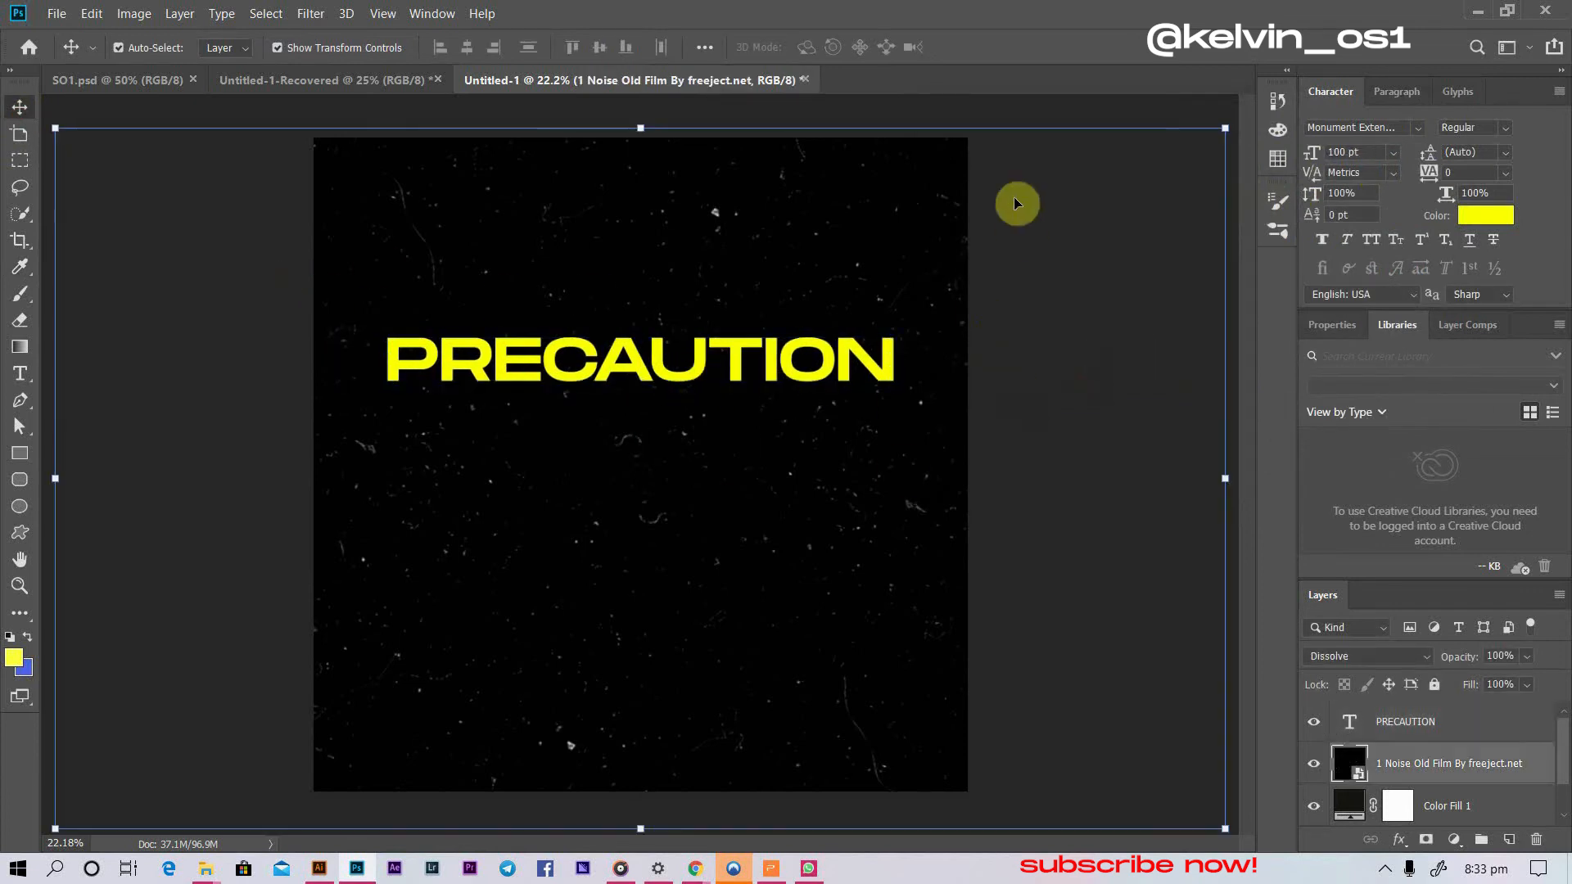
pyautogui.click(1436, 685)
pyautogui.click(1444, 819)
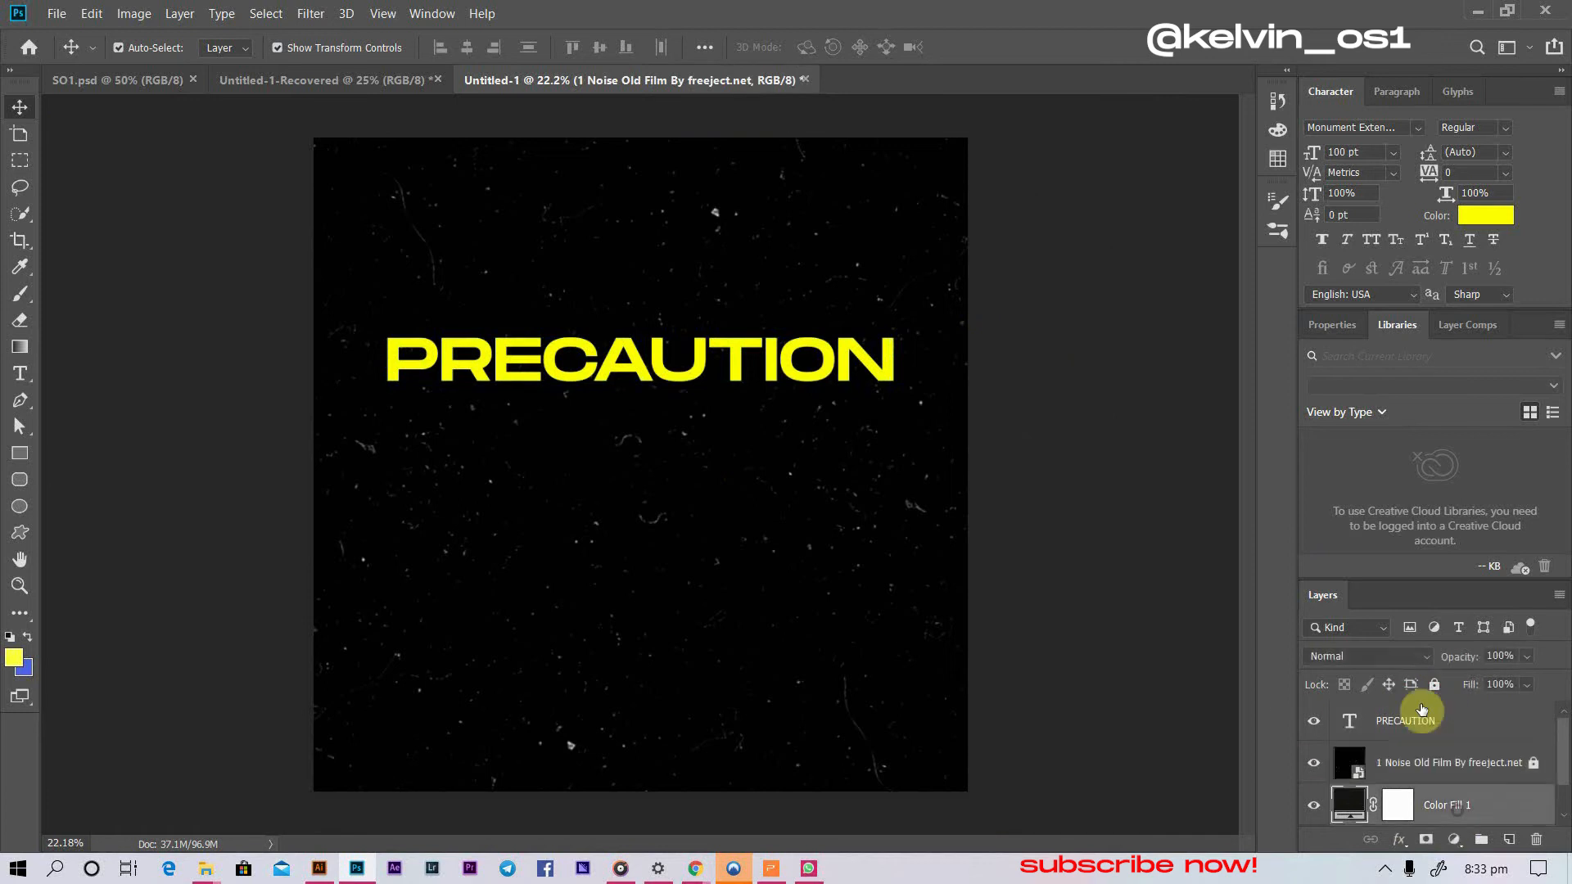
pyautogui.click(1435, 686)
pyautogui.click(804, 375)
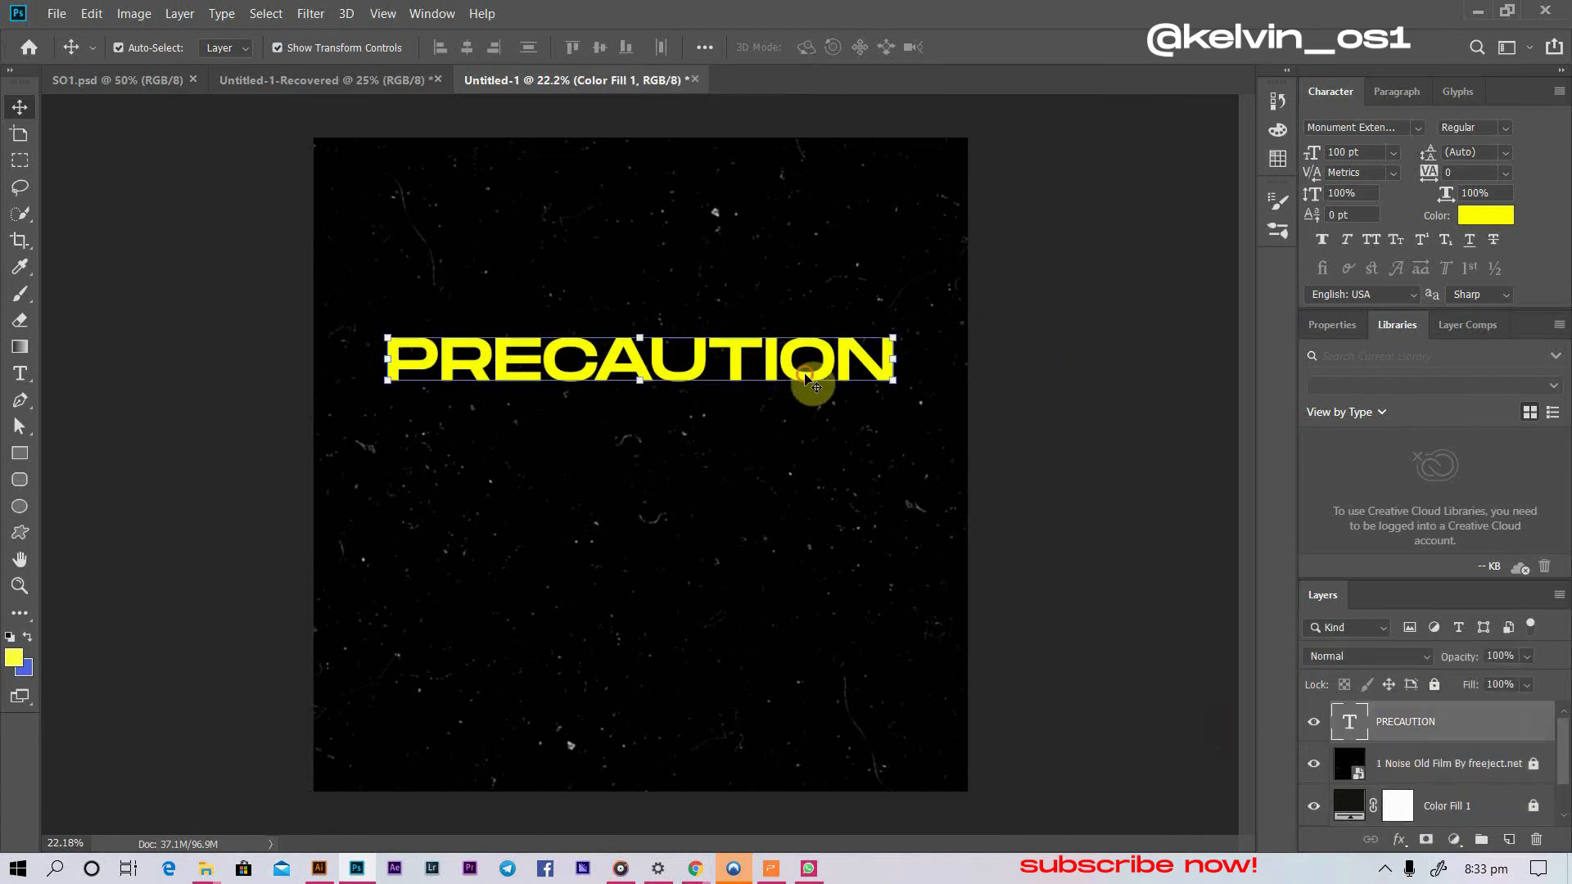
pyautogui.press('t')
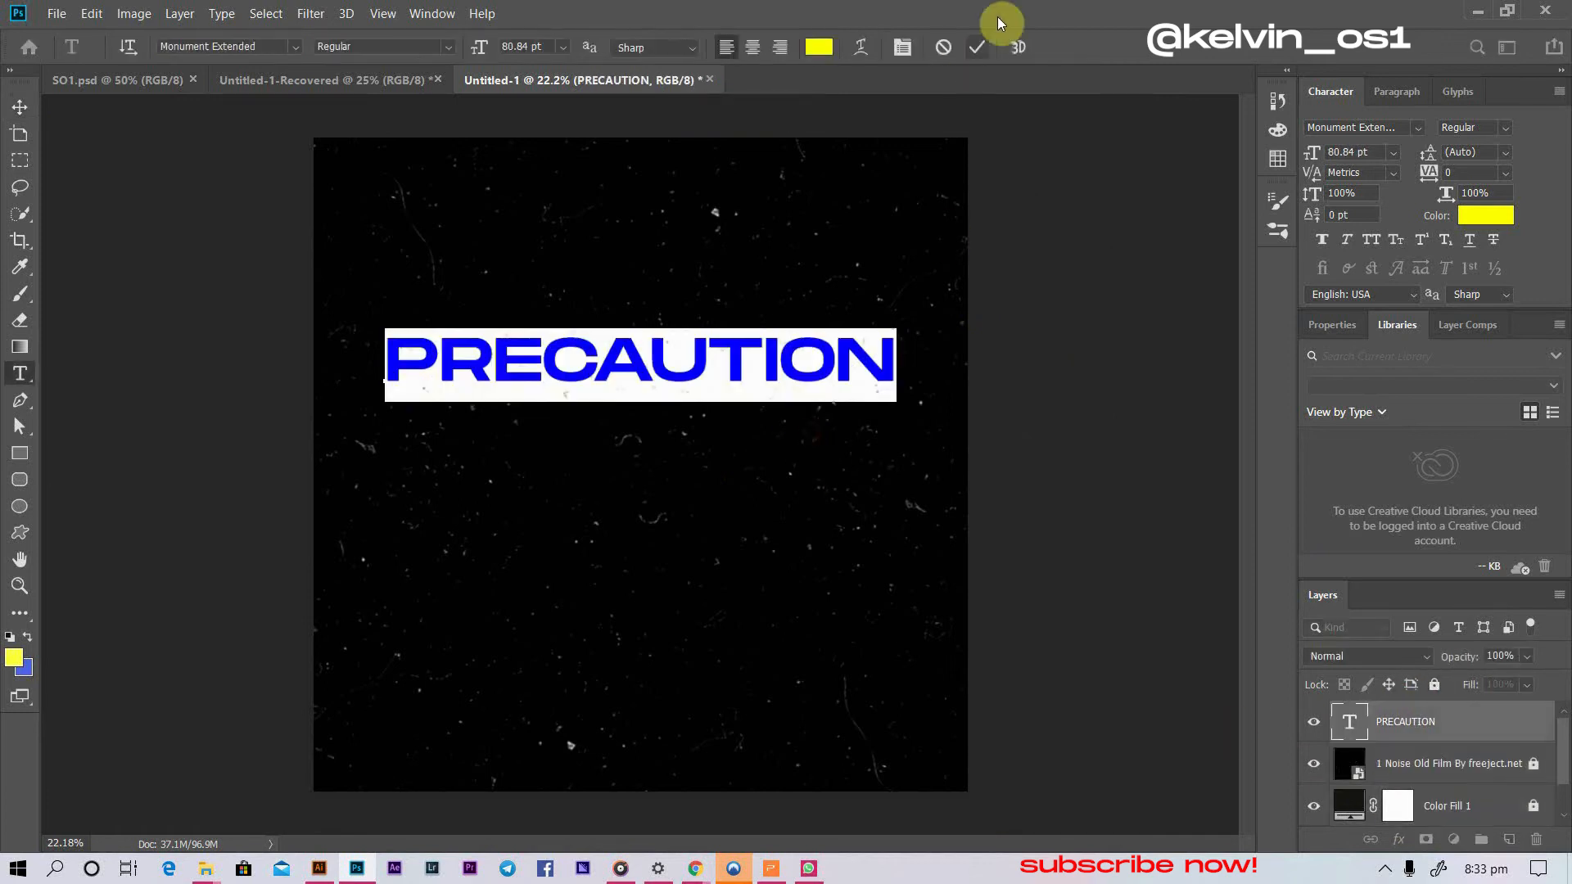
pyautogui.click(974, 52)
pyautogui.press('v')
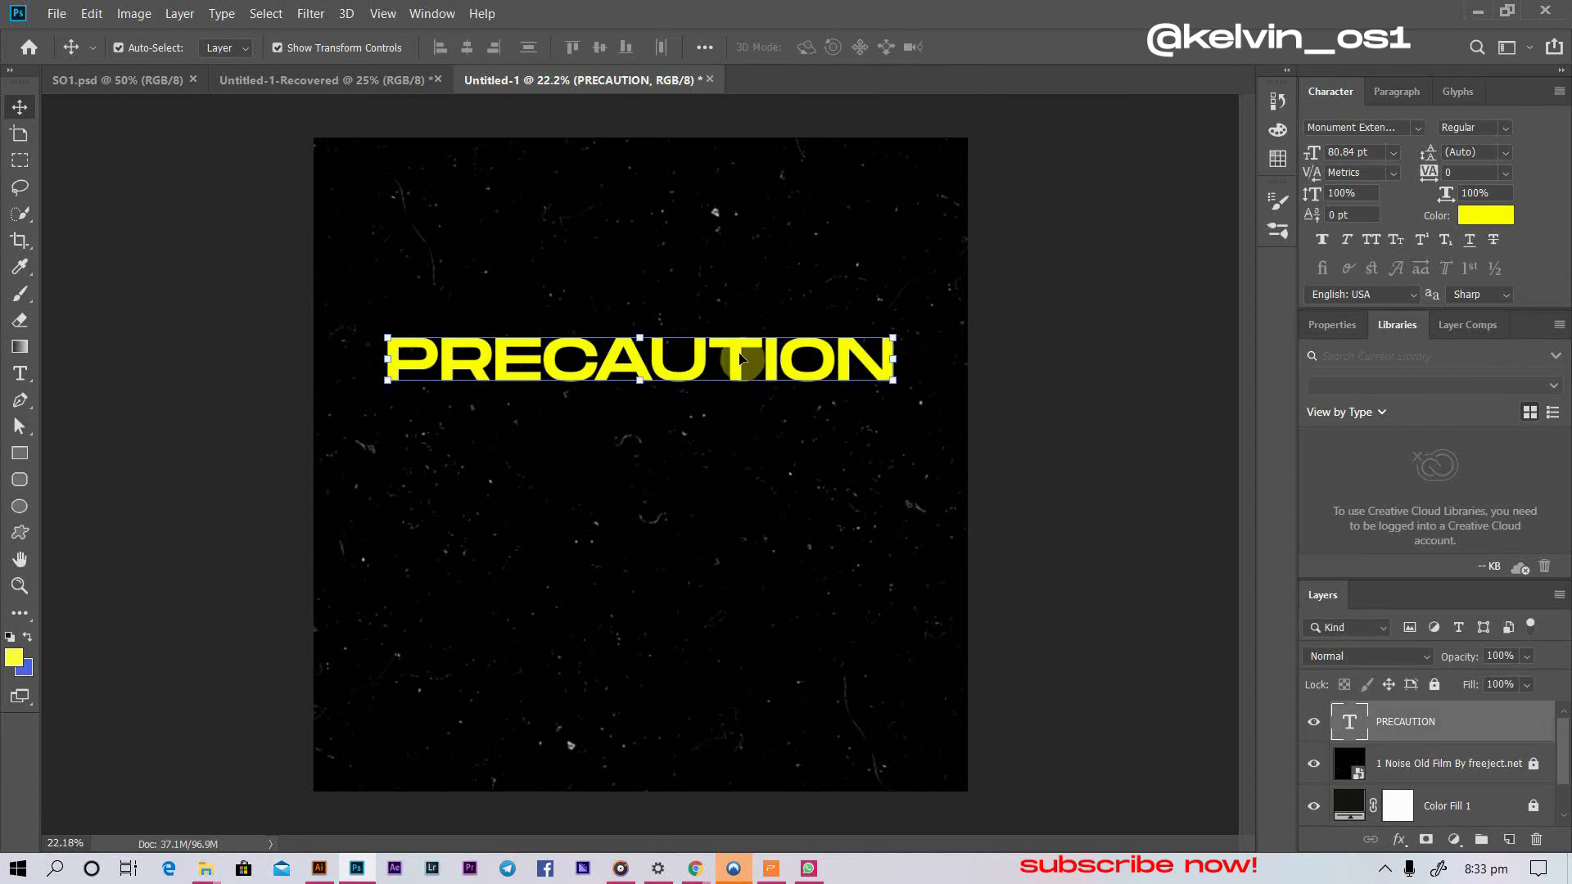
# - Duplicate the yellow PRECAUTION title and place the copy directly below the original
pyautogui.click(744, 431)
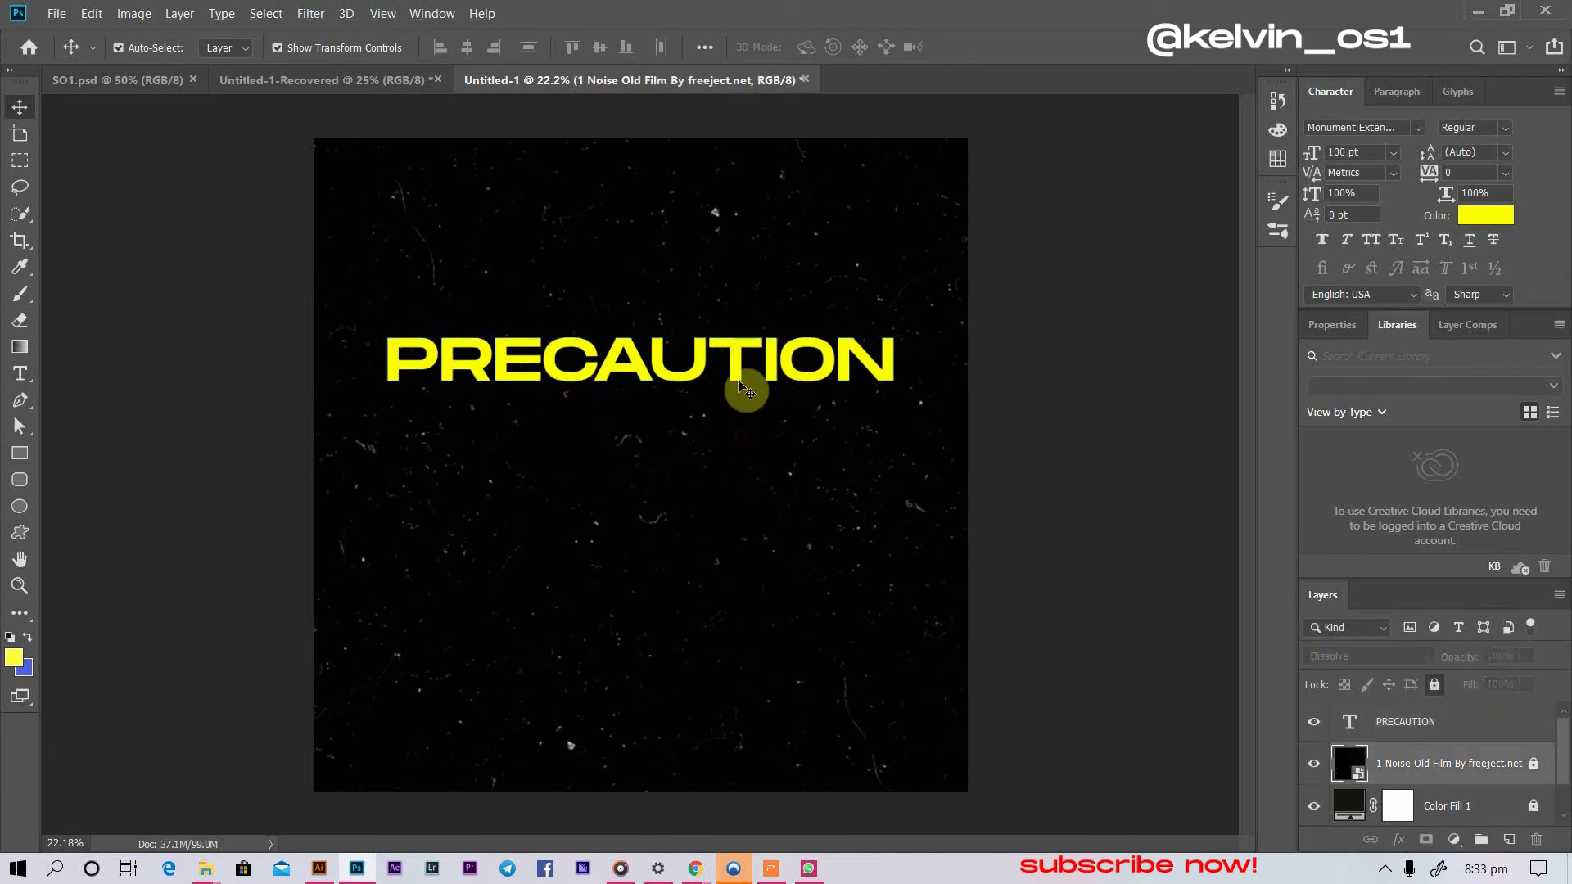
pyautogui.click(1411, 722)
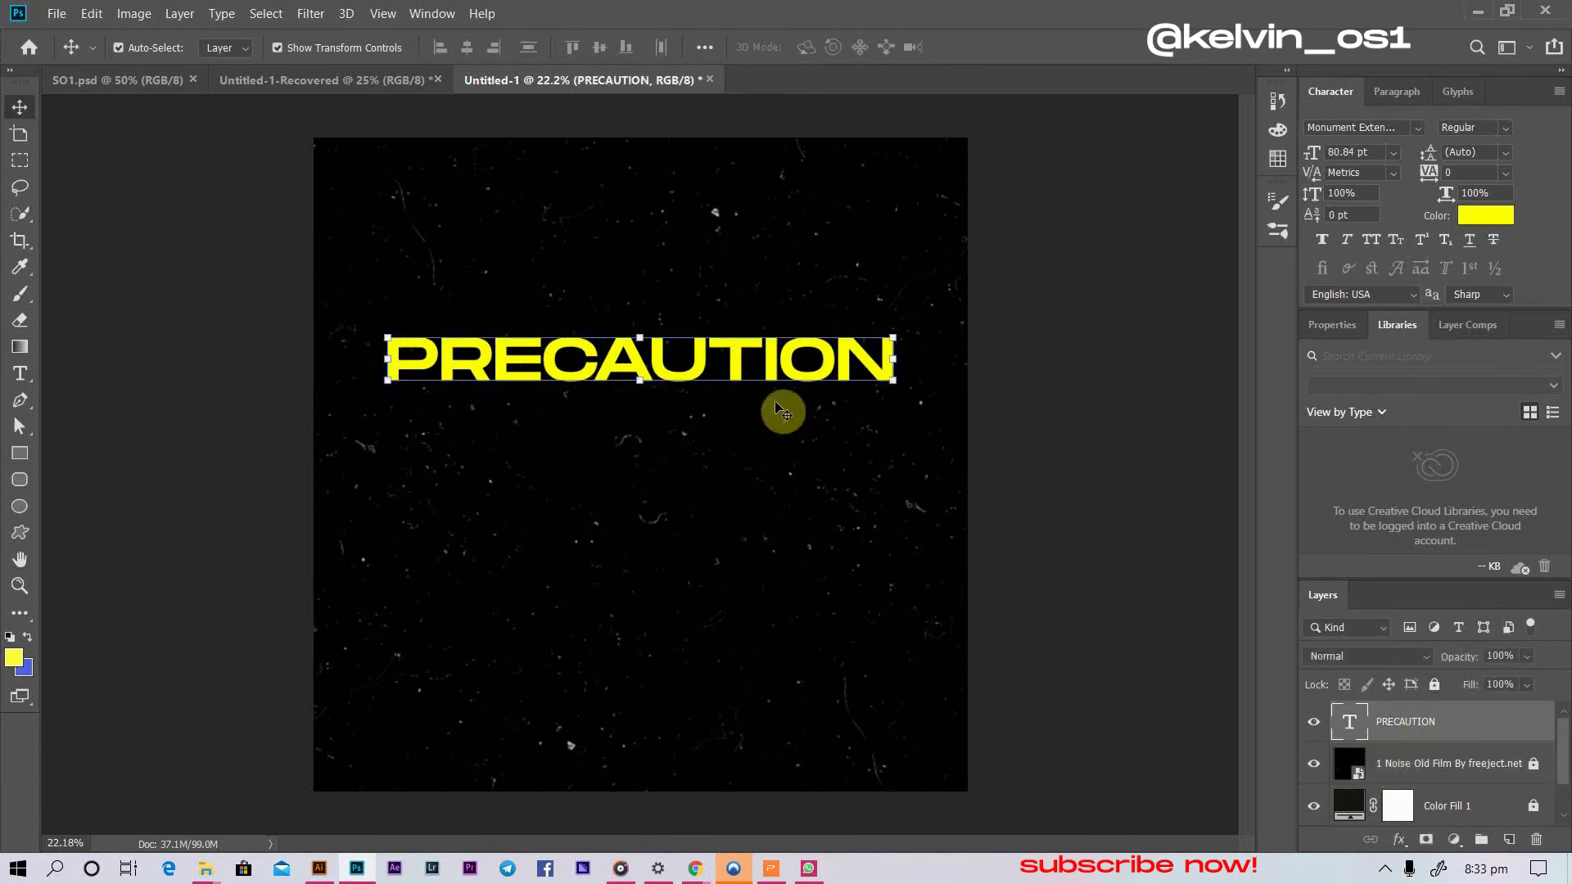
pyautogui.moveTo(734, 358); pyautogui.dragTo(735, 405)
# - Open the blending options of the lower PRECAUTION copy and set its fill opacity to 0%
pyautogui.click(1402, 835)
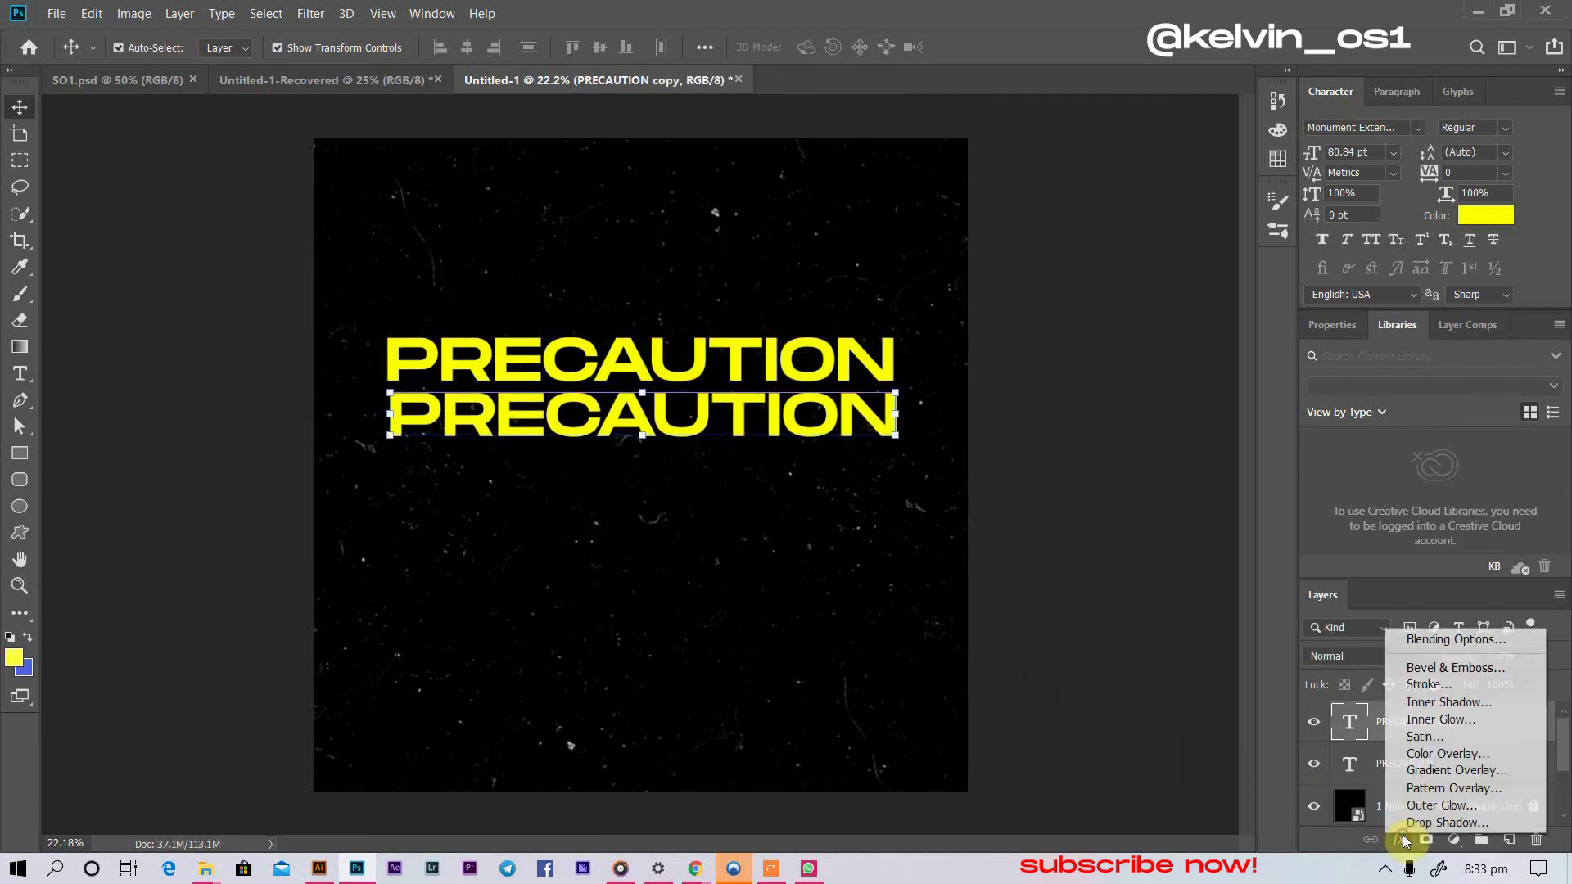
pyautogui.click(1406, 637)
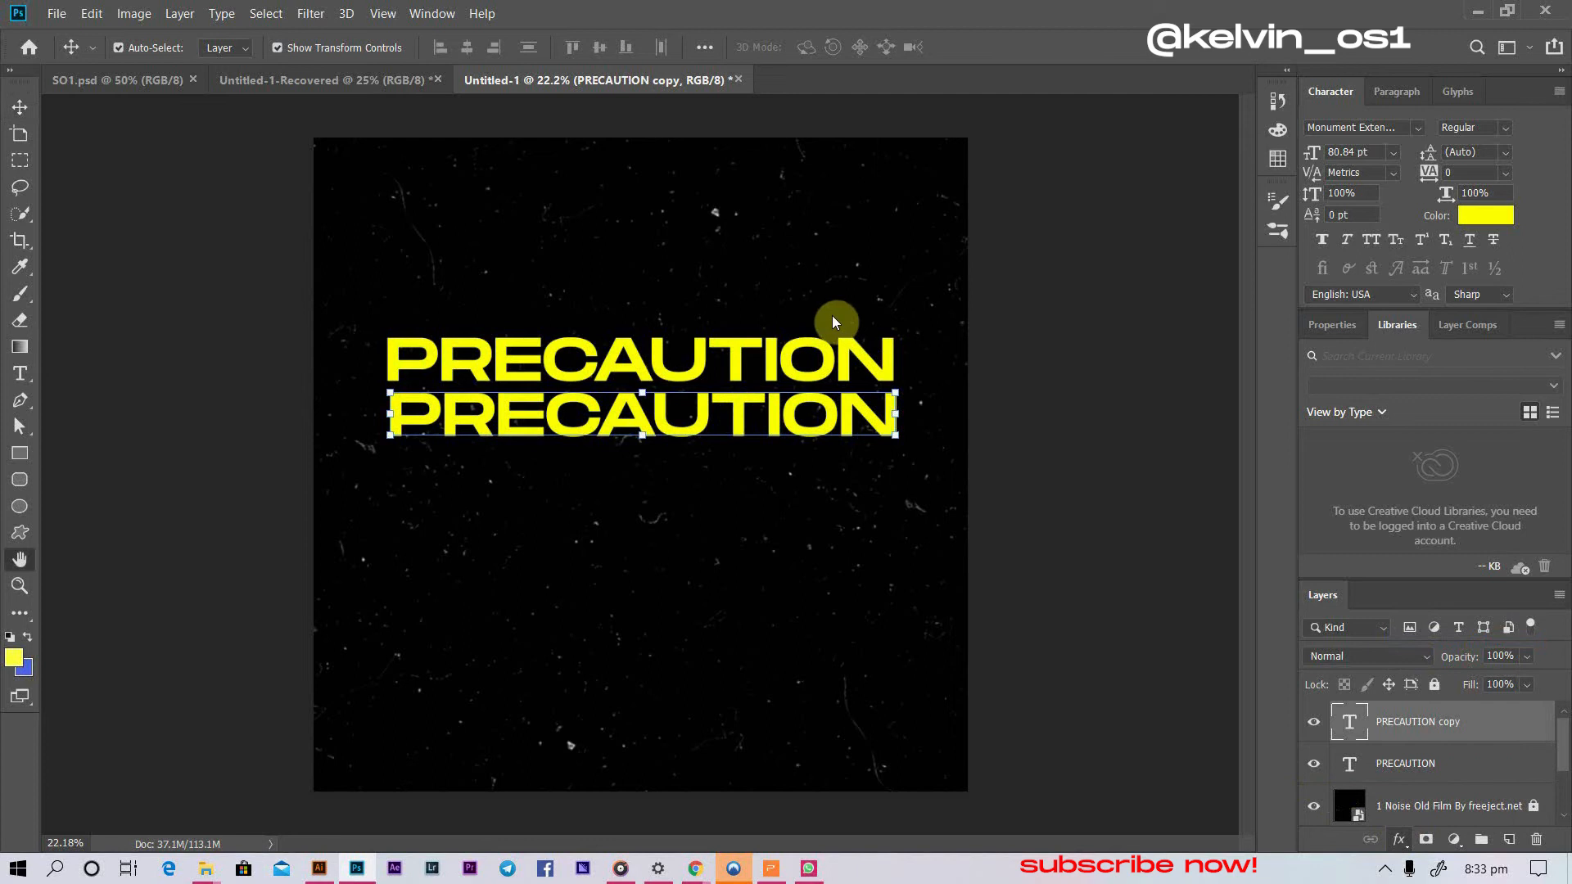
pyautogui.moveTo(1166, 303); pyautogui.dragTo(994, 300)
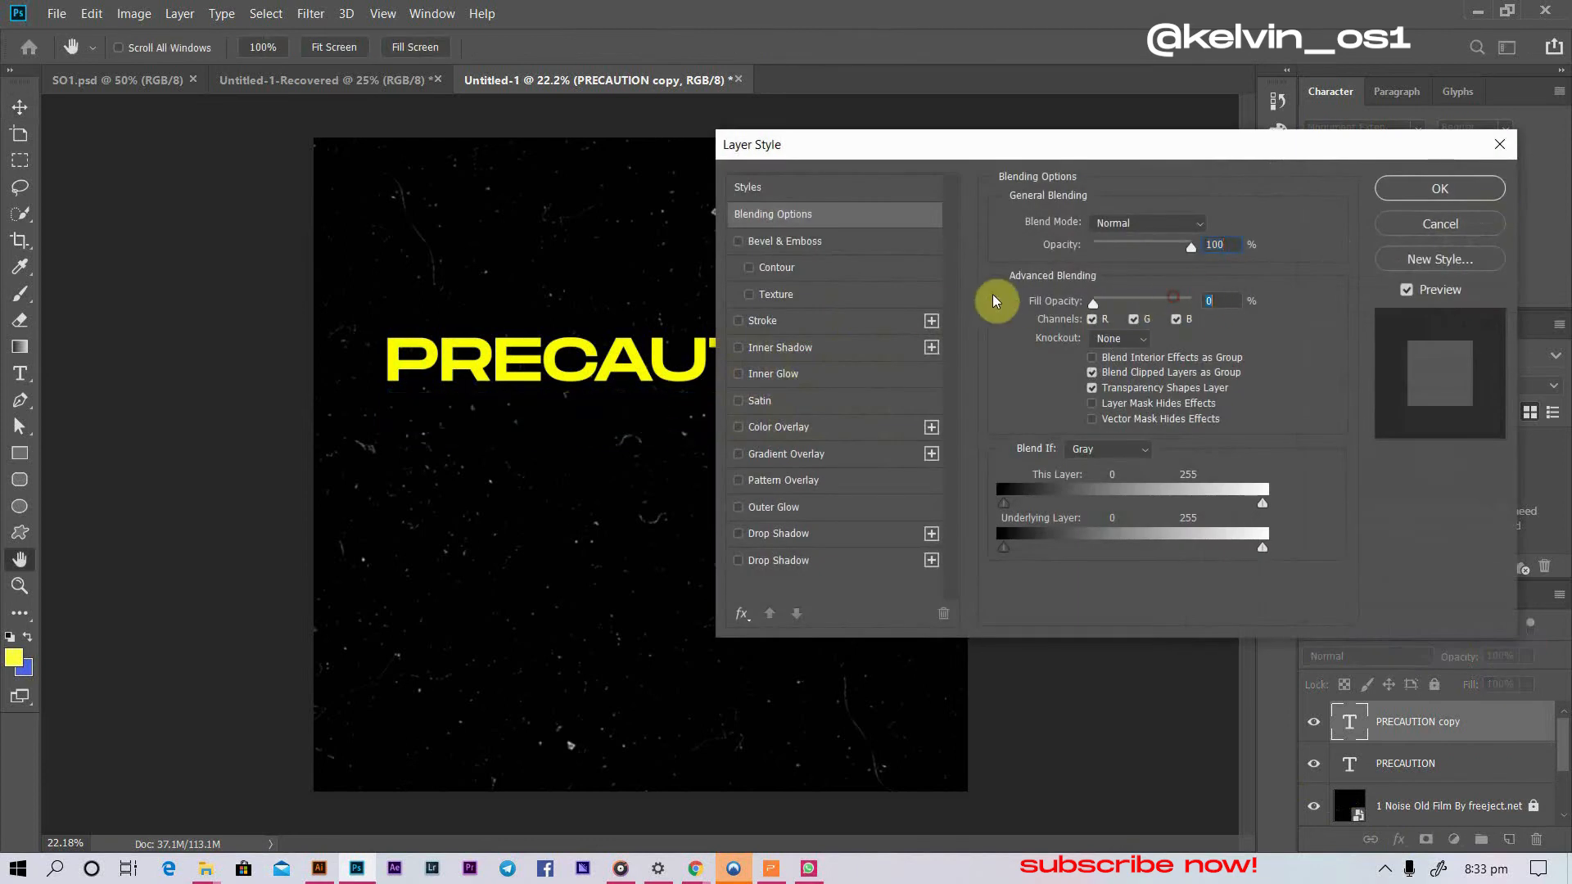
# - Add a 5 px stroke to the PRECAUTION copy, using the yellow #fcff00 sampled from the solid title
pyautogui.click(739, 320)
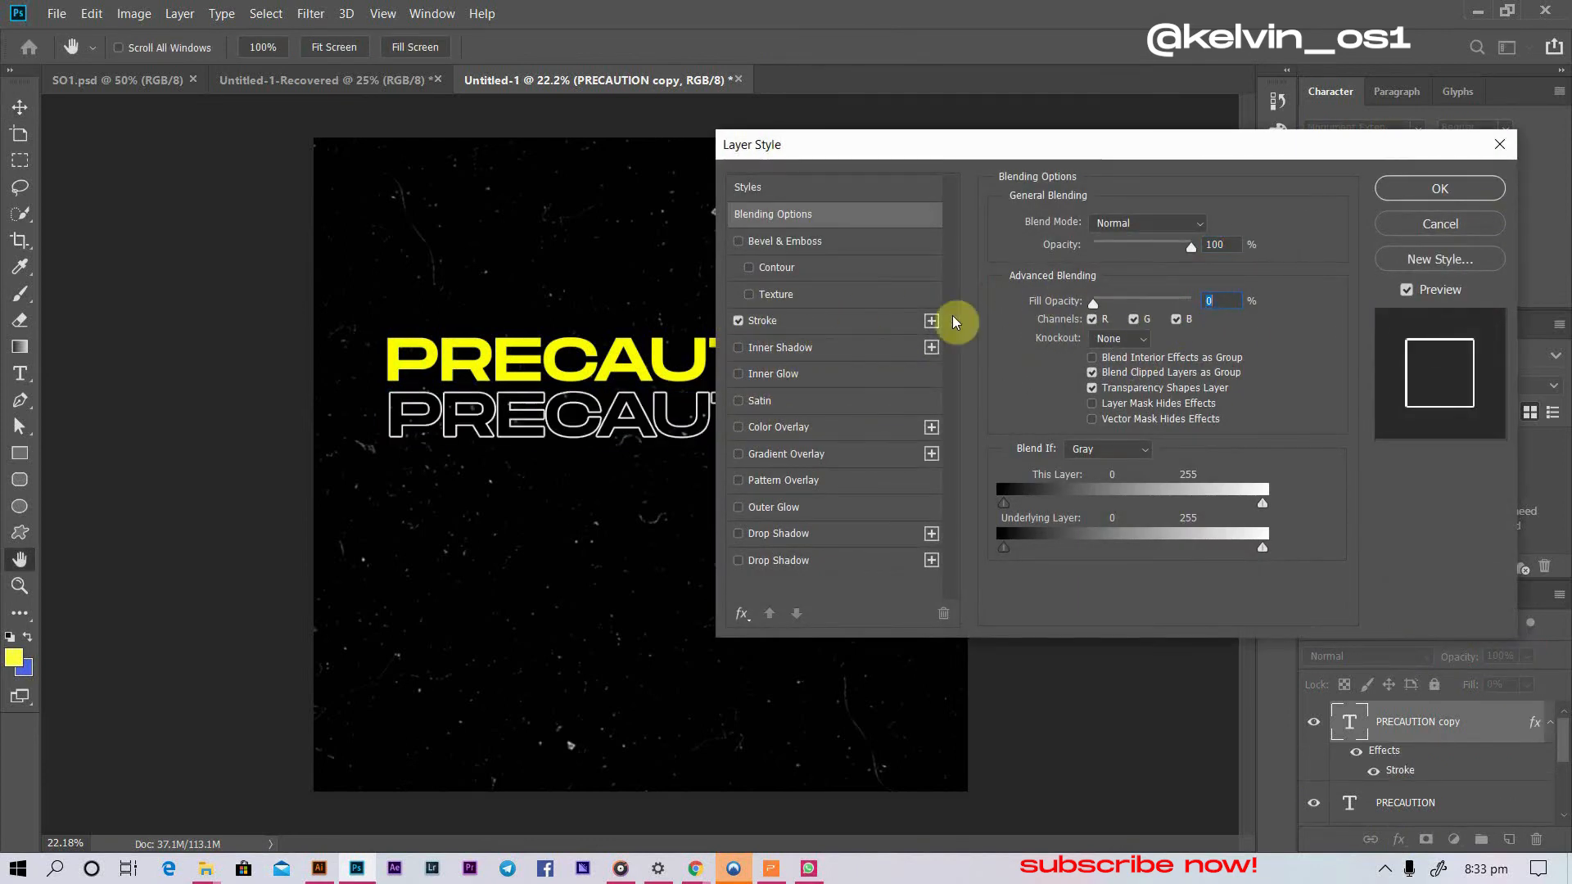
pyautogui.click(862, 319)
pyautogui.click(1043, 373)
pyautogui.click(1043, 371)
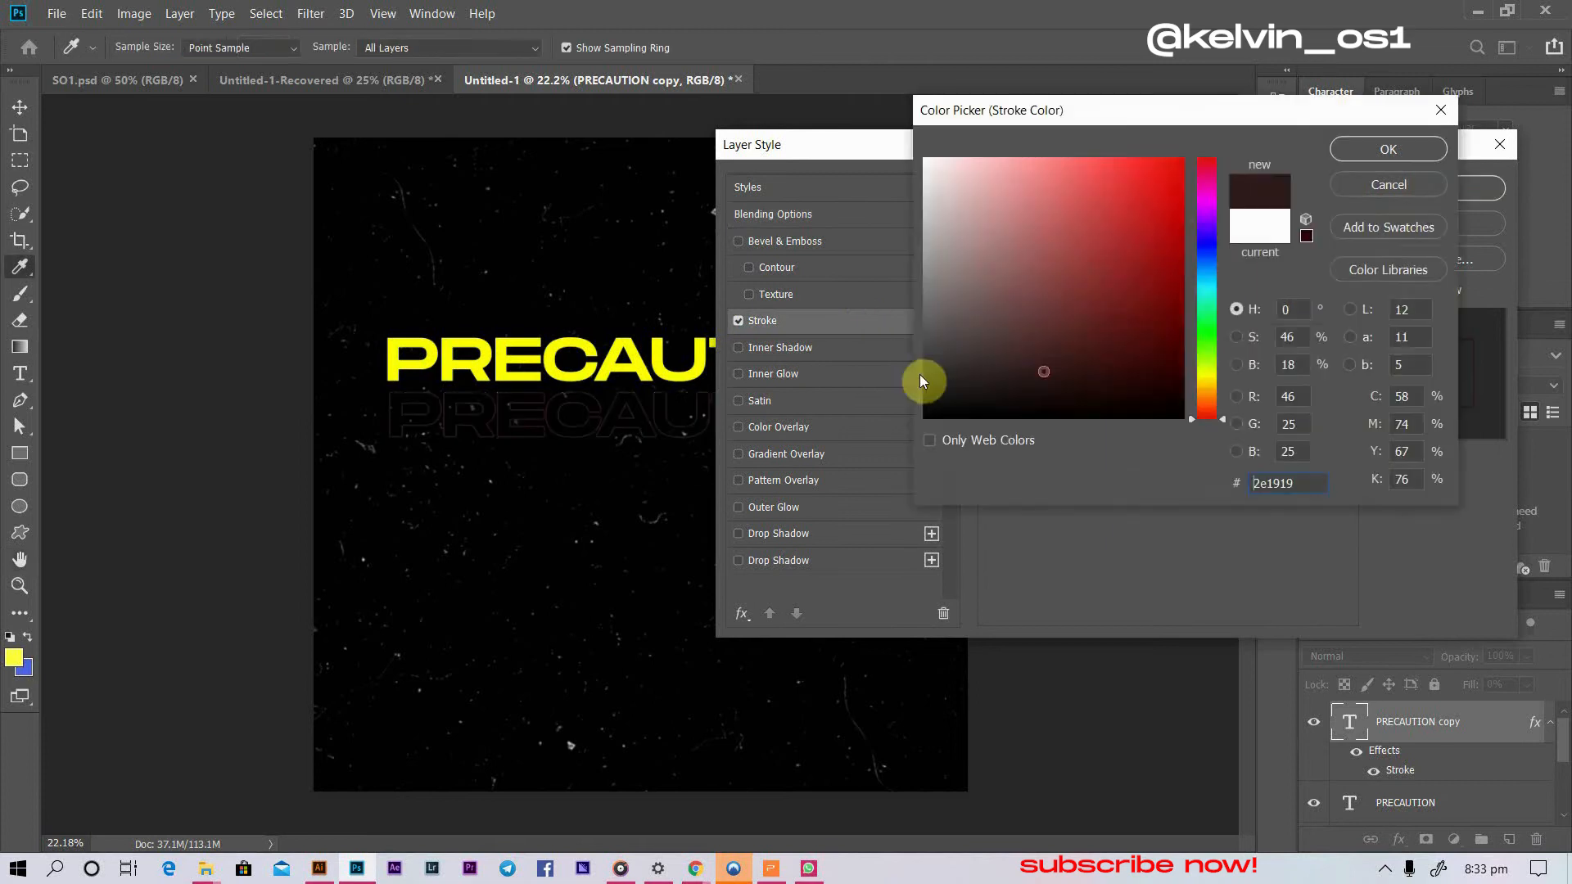
pyautogui.click(499, 357)
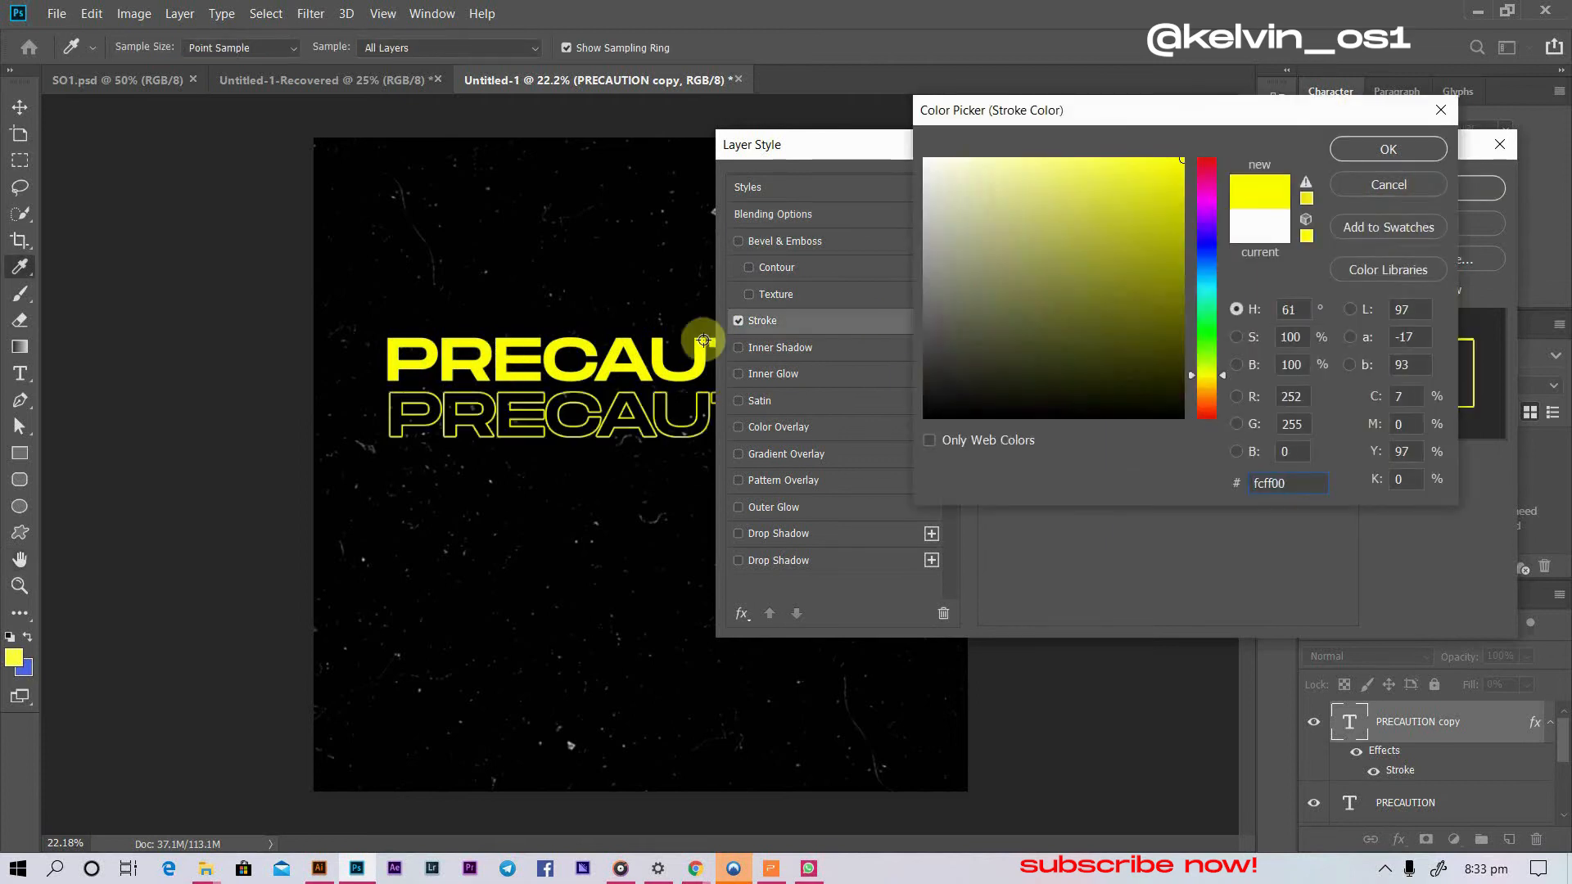
pyautogui.click(1389, 150)
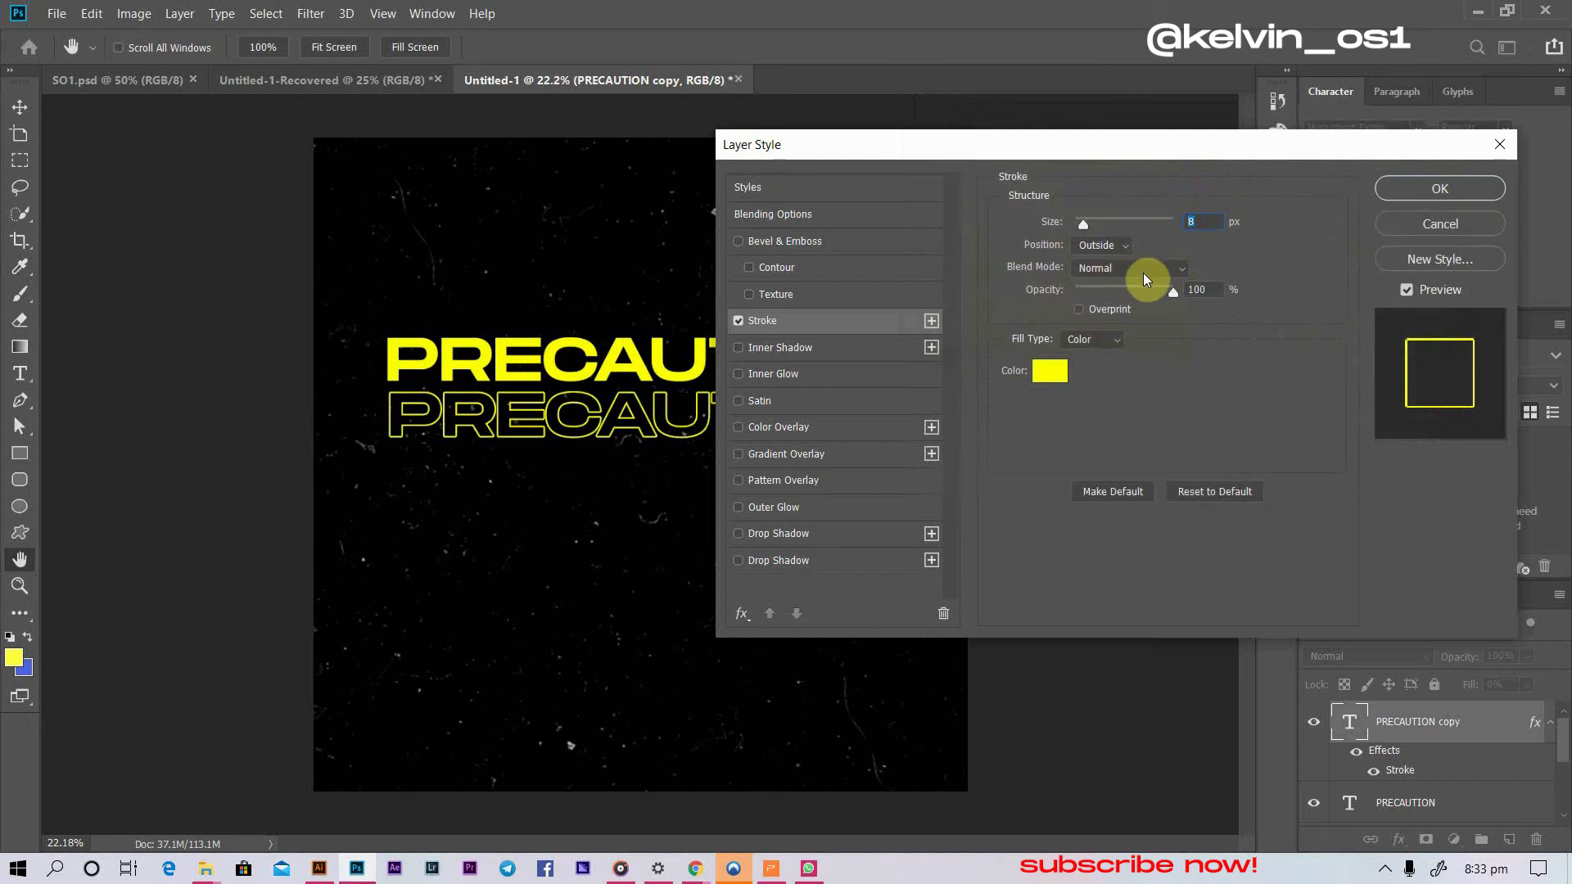
pyautogui.write('5')
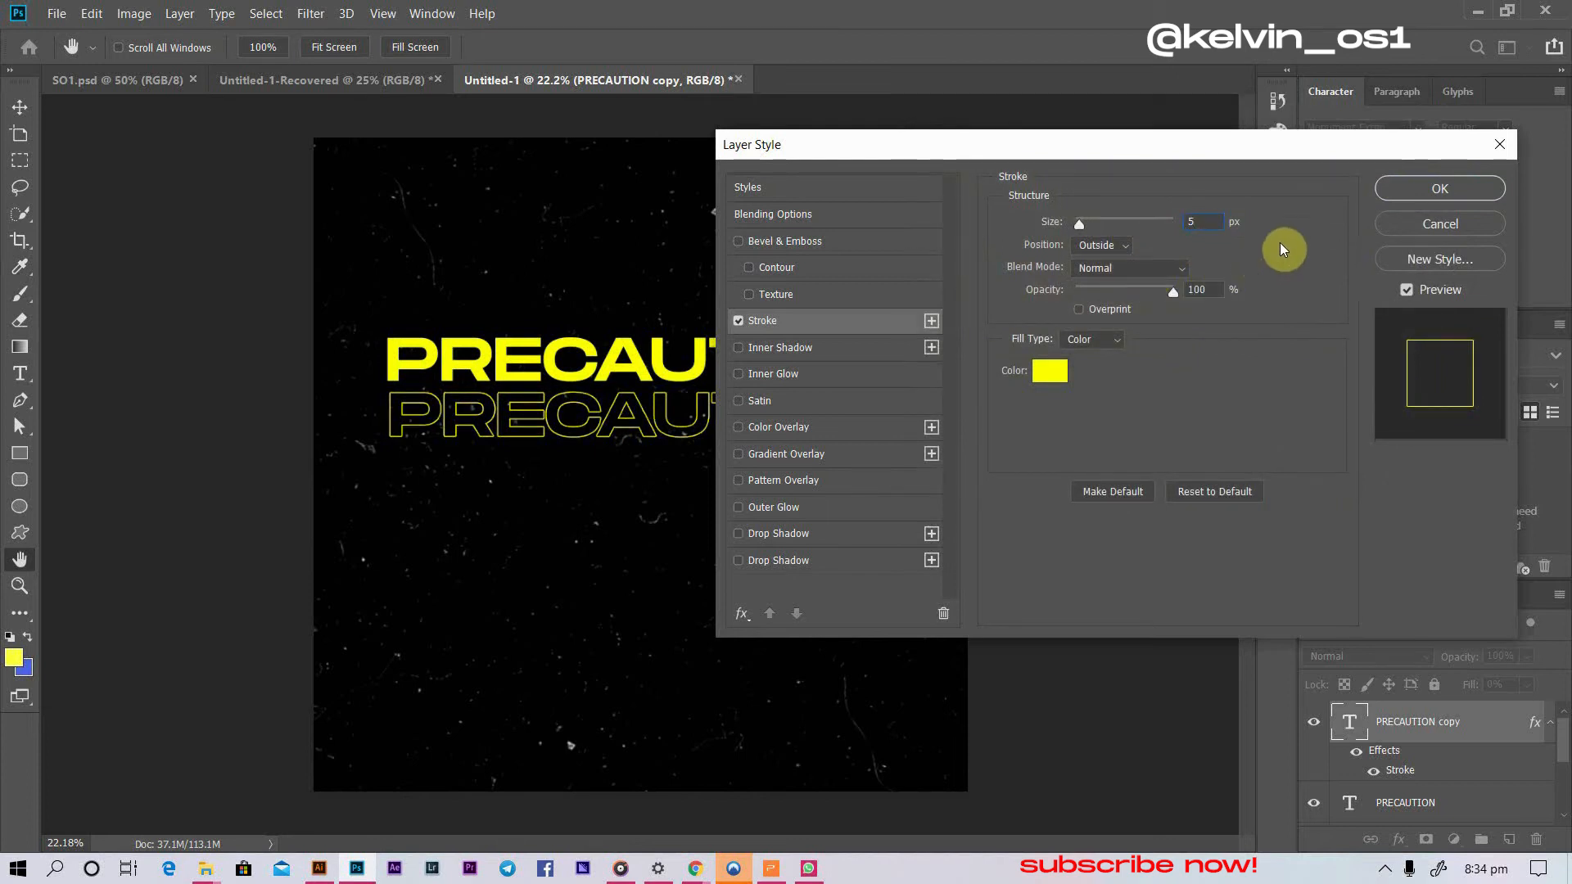
pyautogui.click(1436, 189)
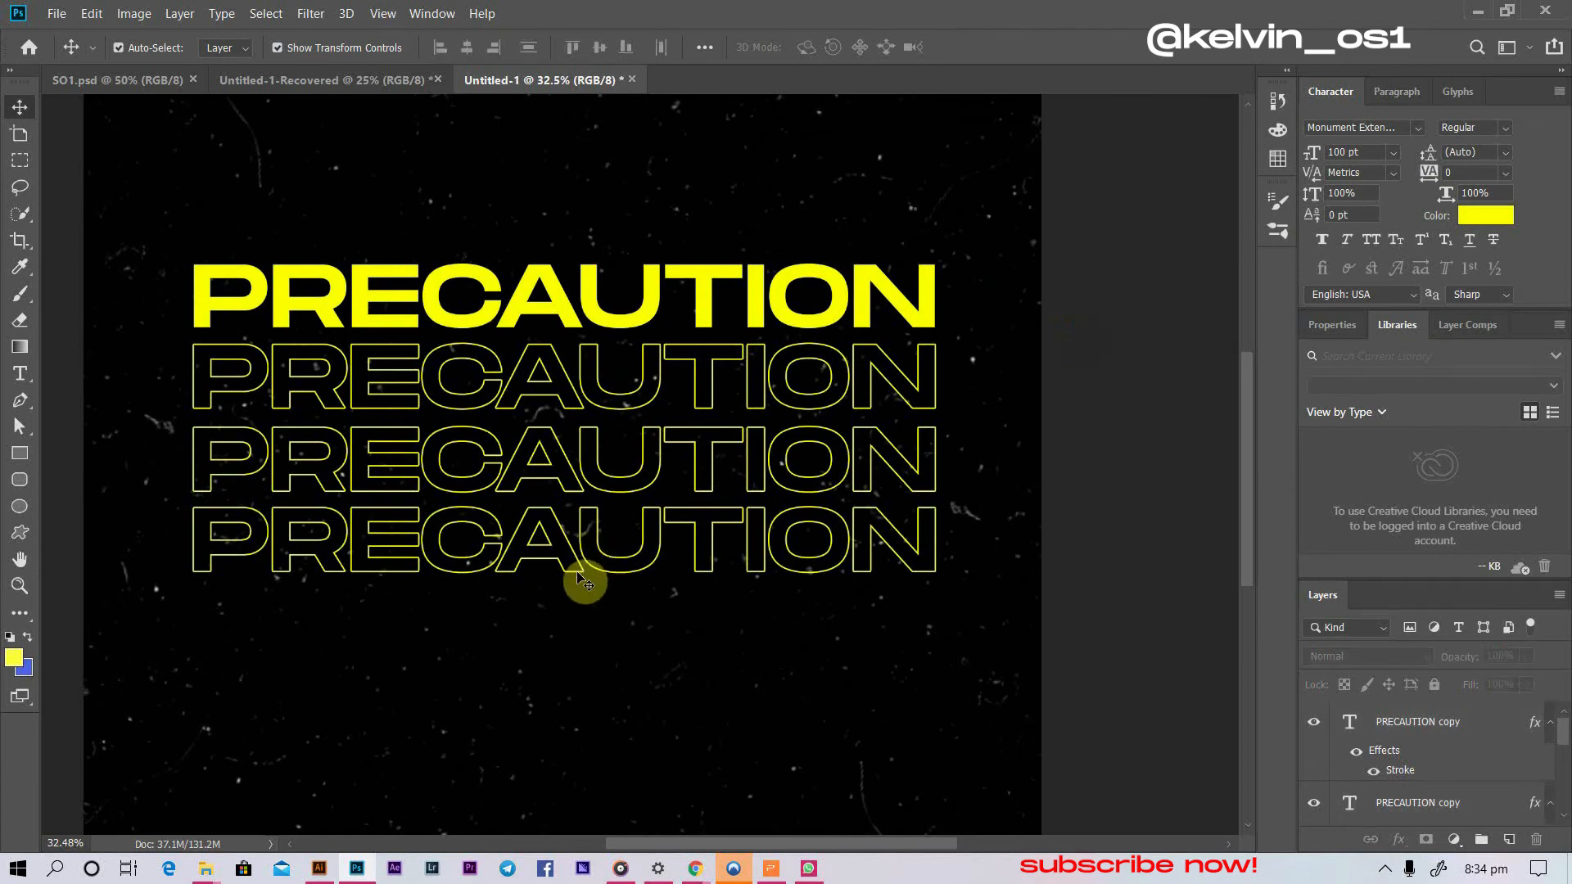
# - Duplicate the lowest outlined PRECAUTION line and place the copy directly beneath it with matching spacing
pyautogui.click(579, 579)
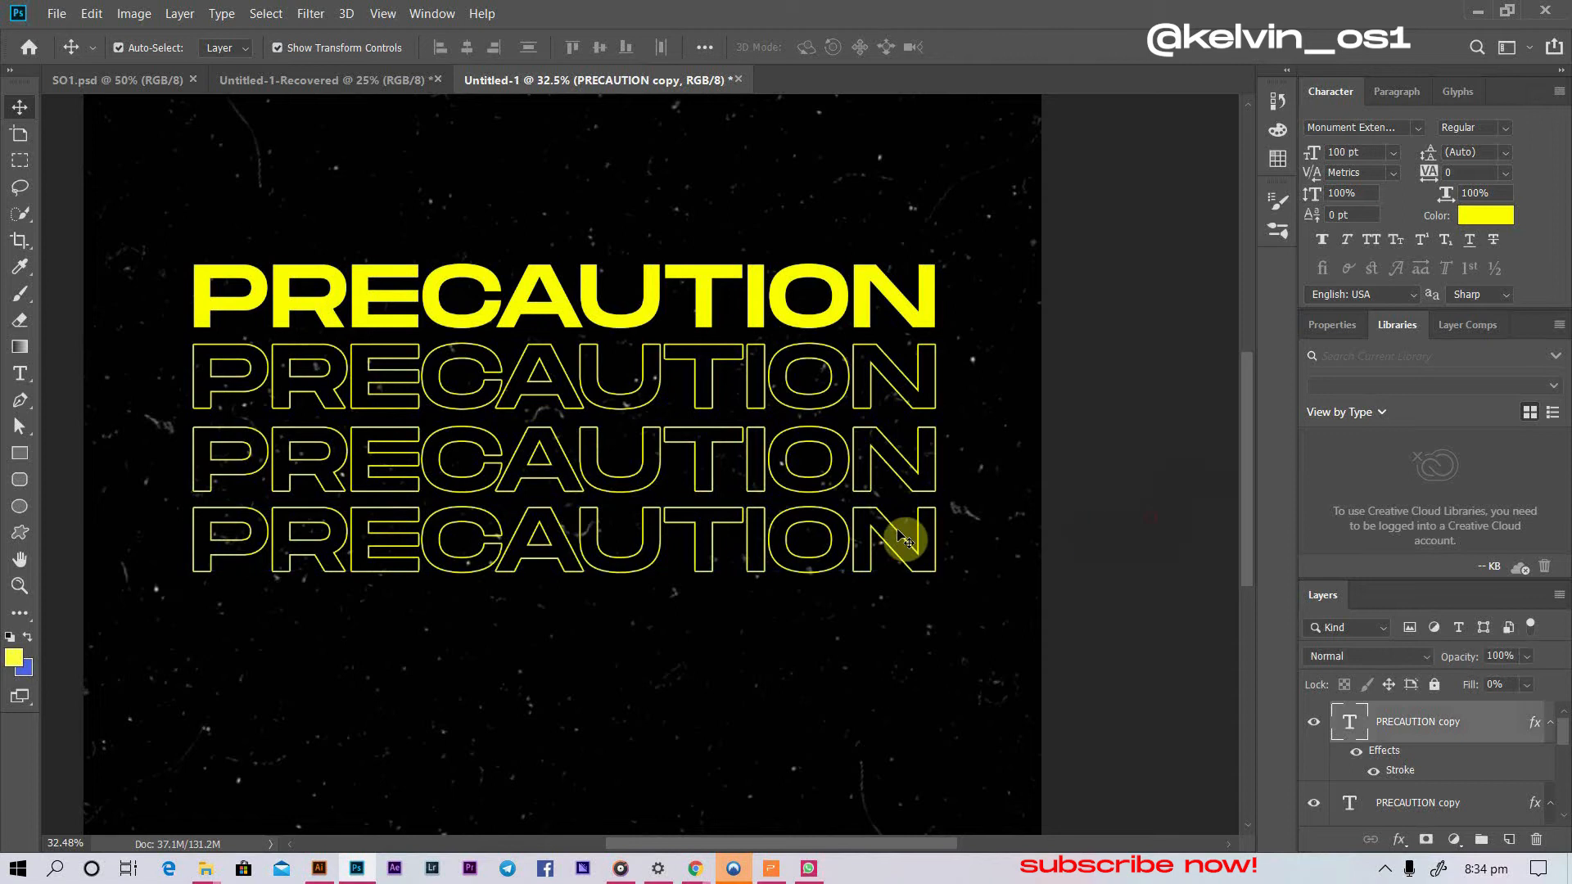
pyautogui.click(805, 582)
pyautogui.moveTo(811, 579); pyautogui.dragTo(813, 647)
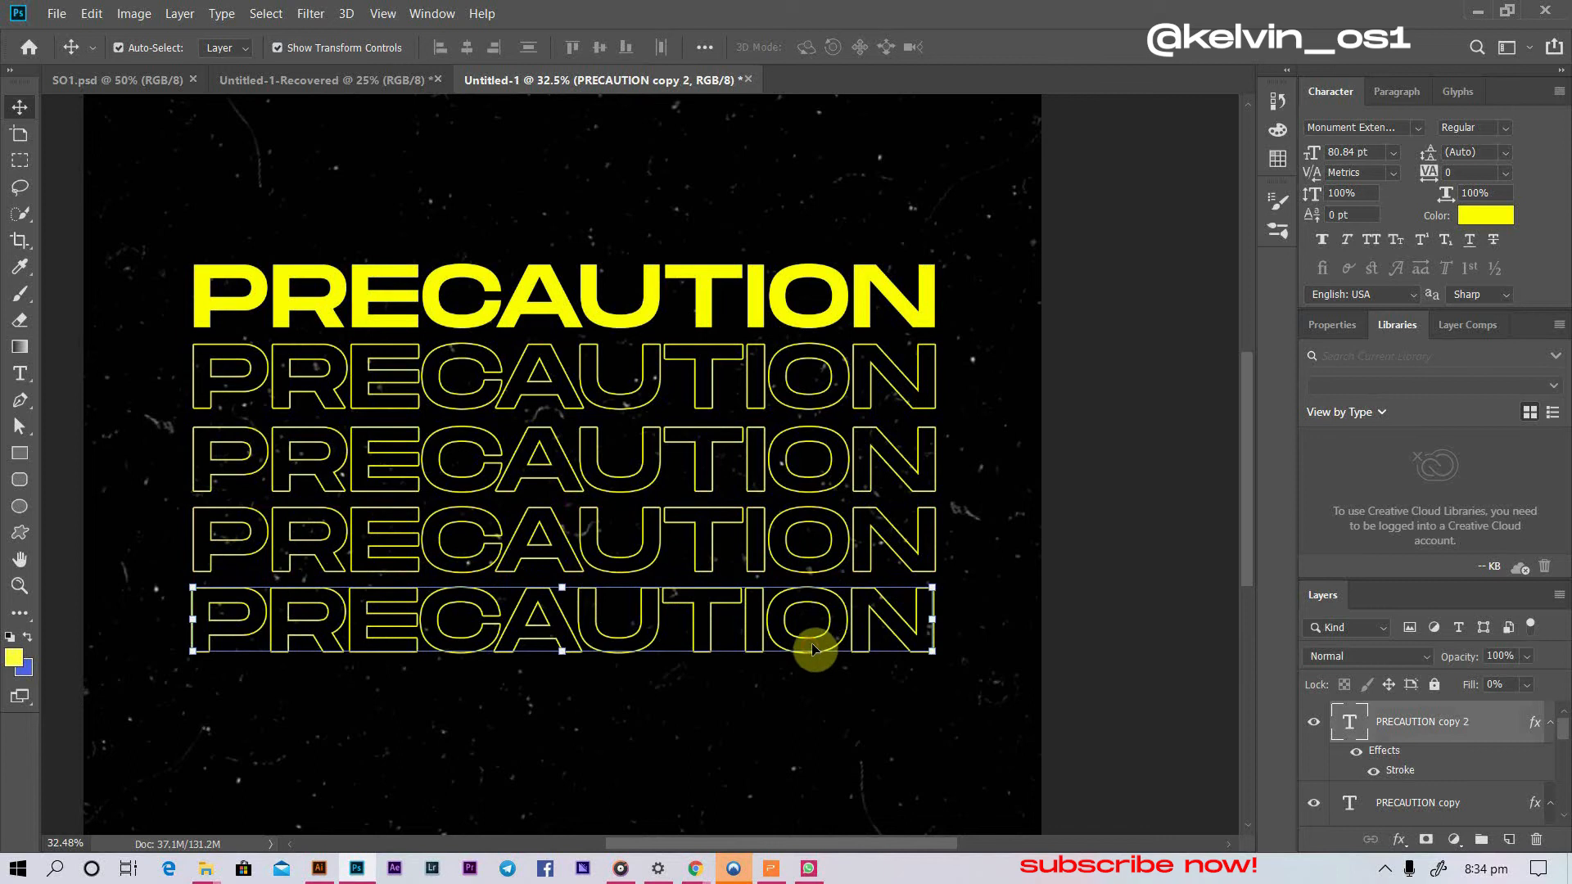
pyautogui.scroll(-2, 835, 656)
pyautogui.click(1005, 615)
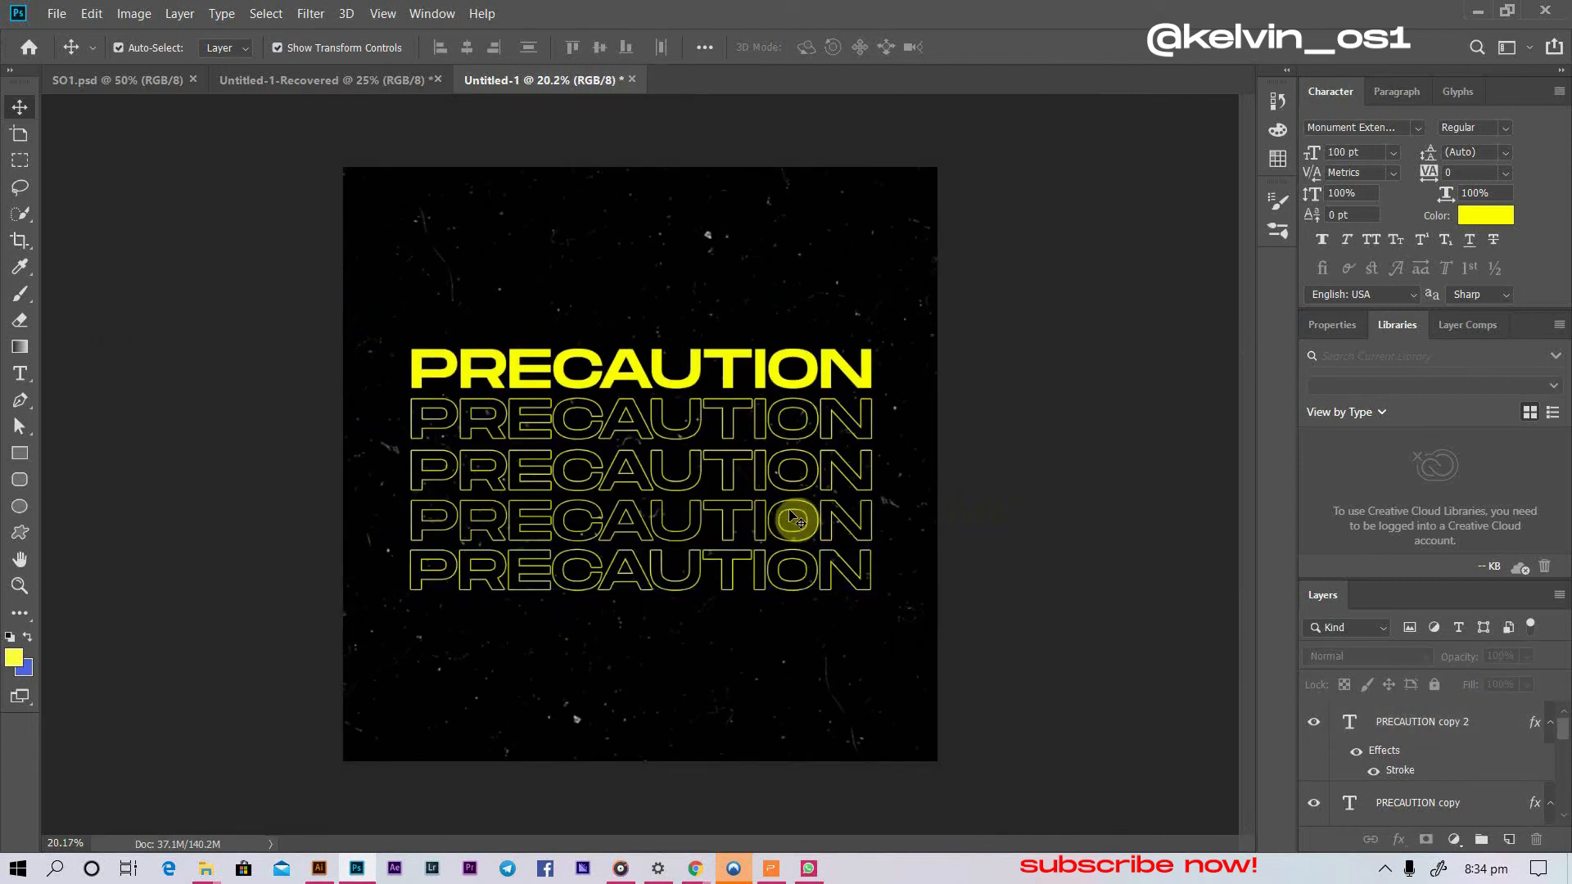
# - Duplicate the solid yellow PRECAUTION title and place the copy below the last outlined line
pyautogui.click(761, 375)
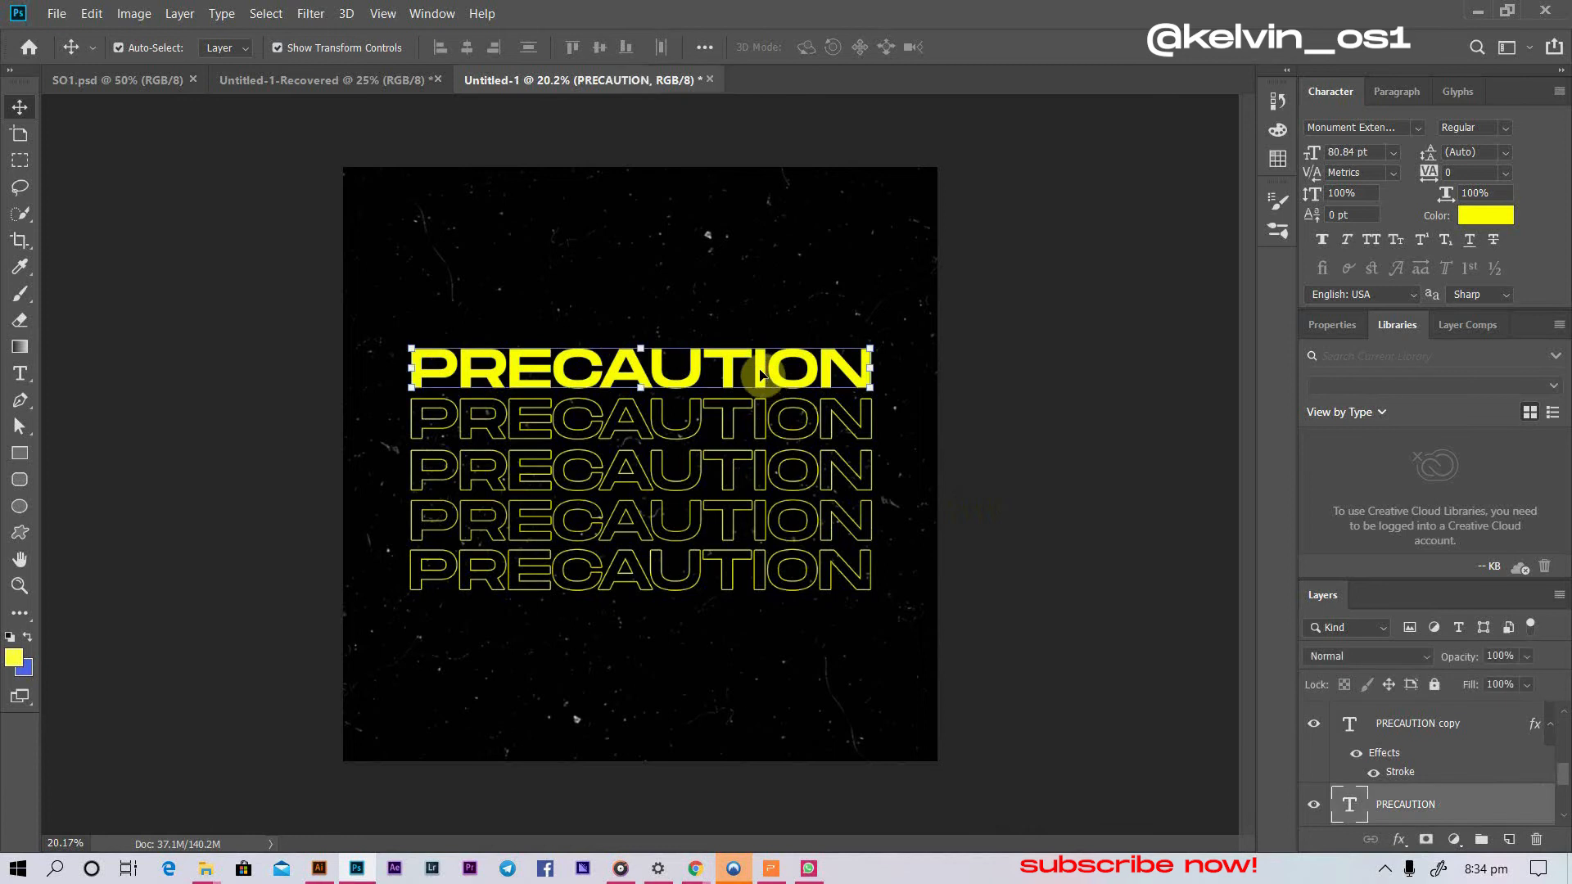
pyautogui.moveTo(761, 375); pyautogui.dragTo(762, 626)
pyautogui.click(1092, 493)
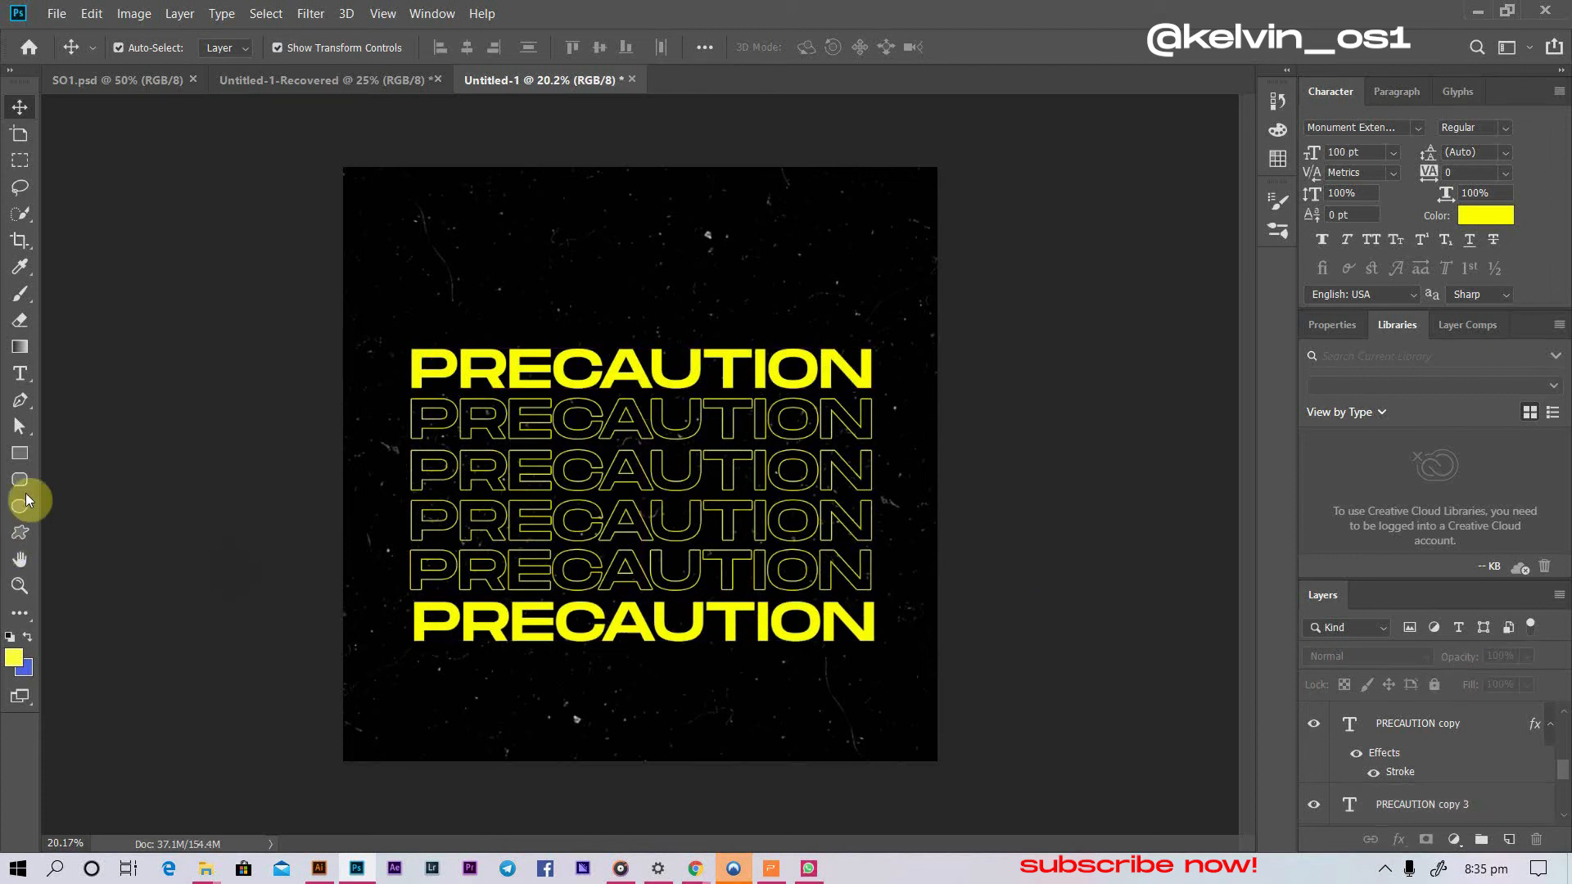
# - Replace the wording of the bottom solid PRECAUTION copy with "HOMMIE BLAYZE"
pyautogui.click(20, 373)
pyautogui.click(659, 636)
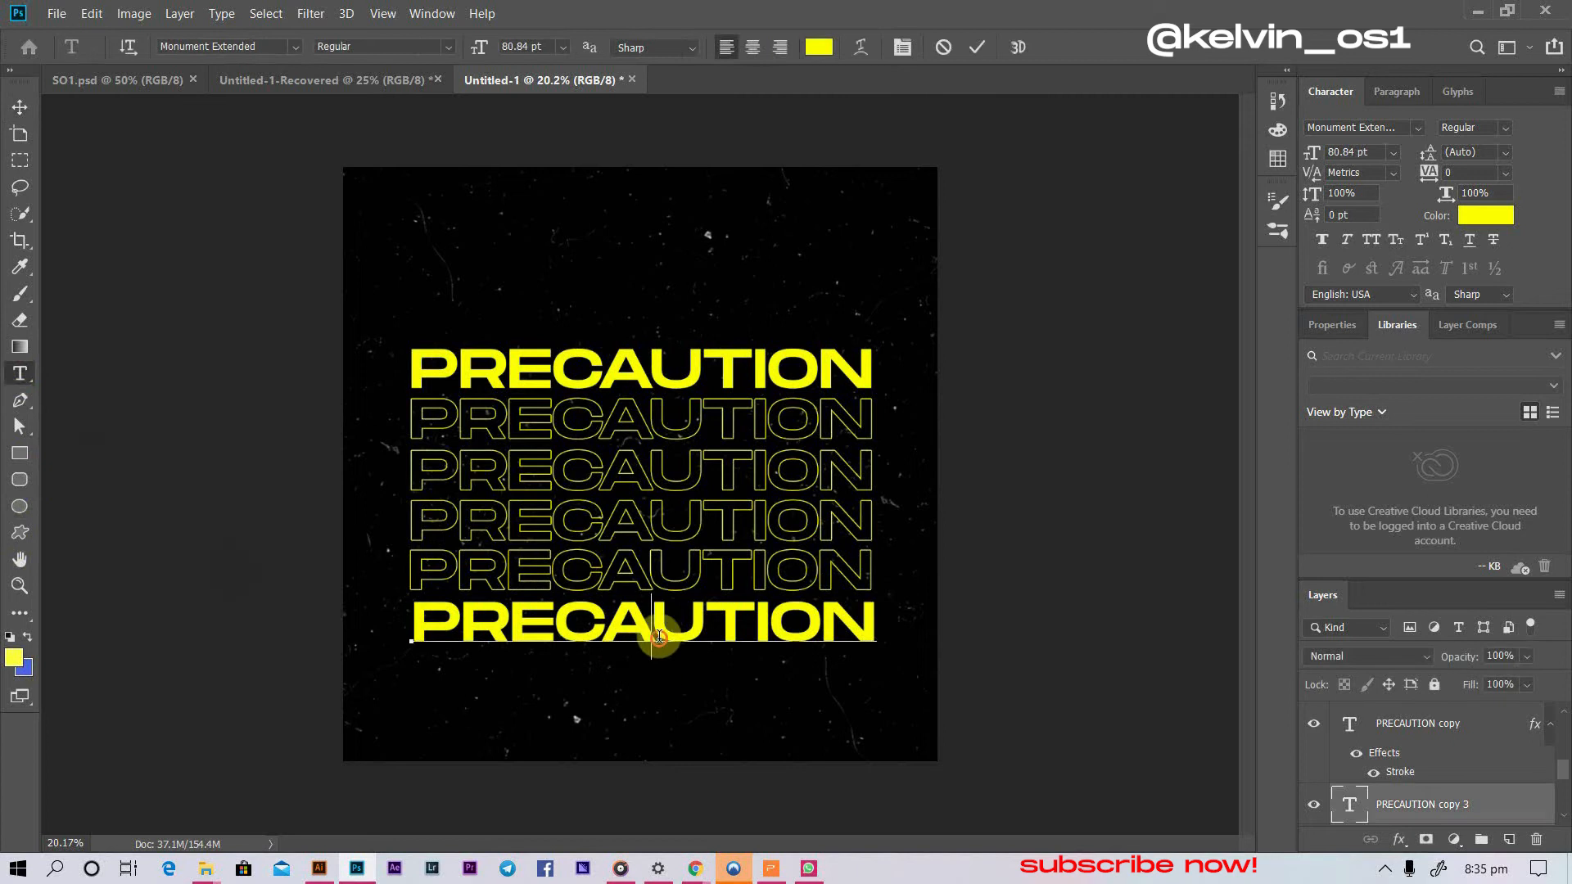
pyautogui.doubleClick(659, 636)
pyautogui.write('HI')
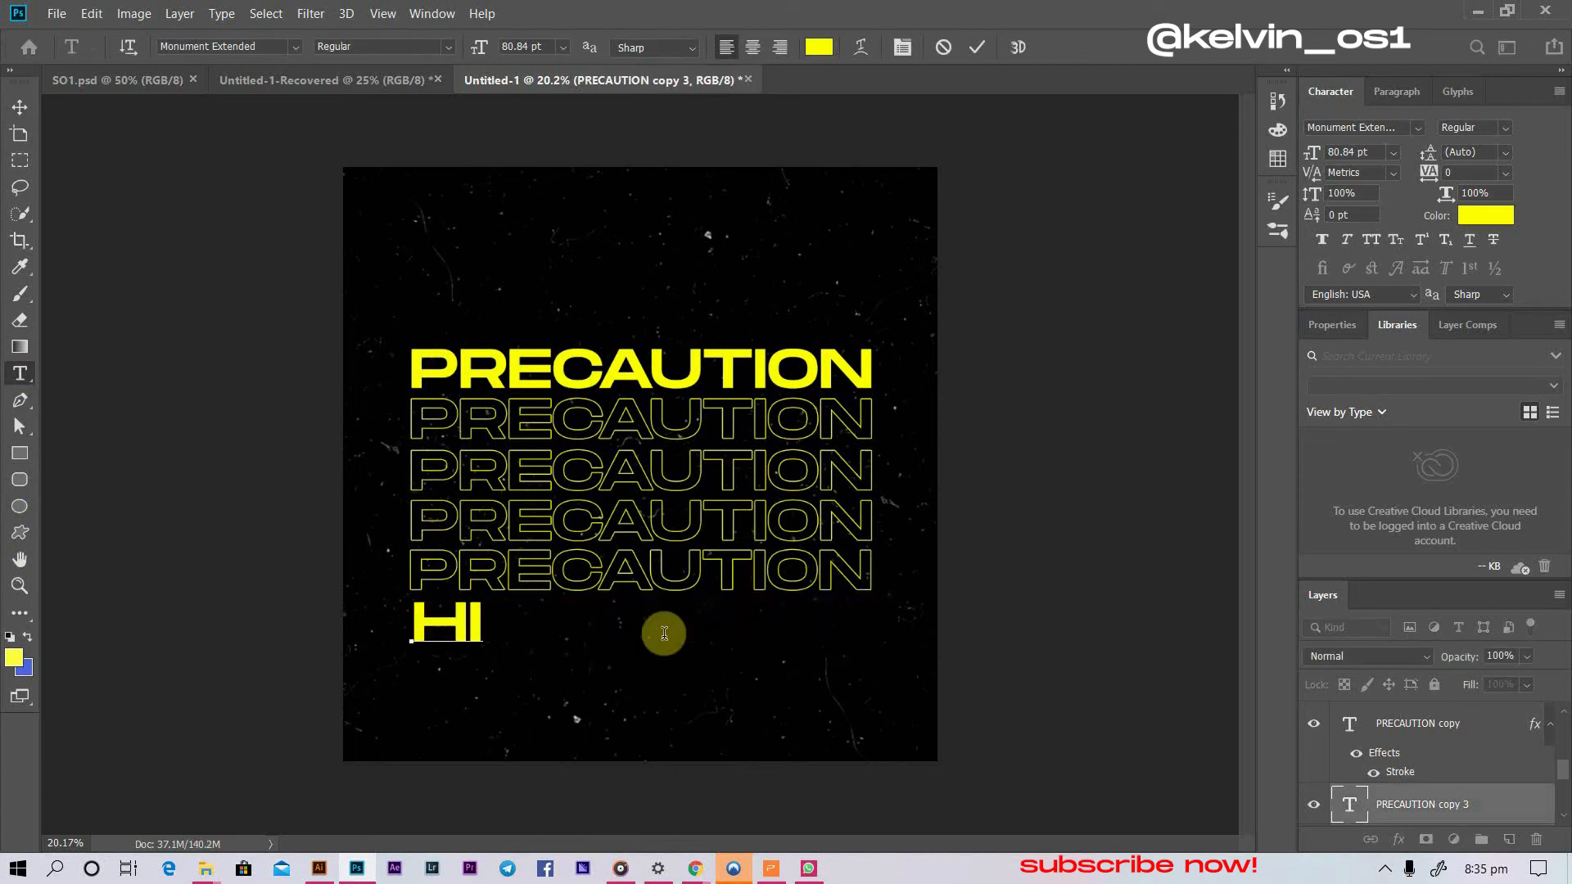
pyautogui.write('OMMIE')
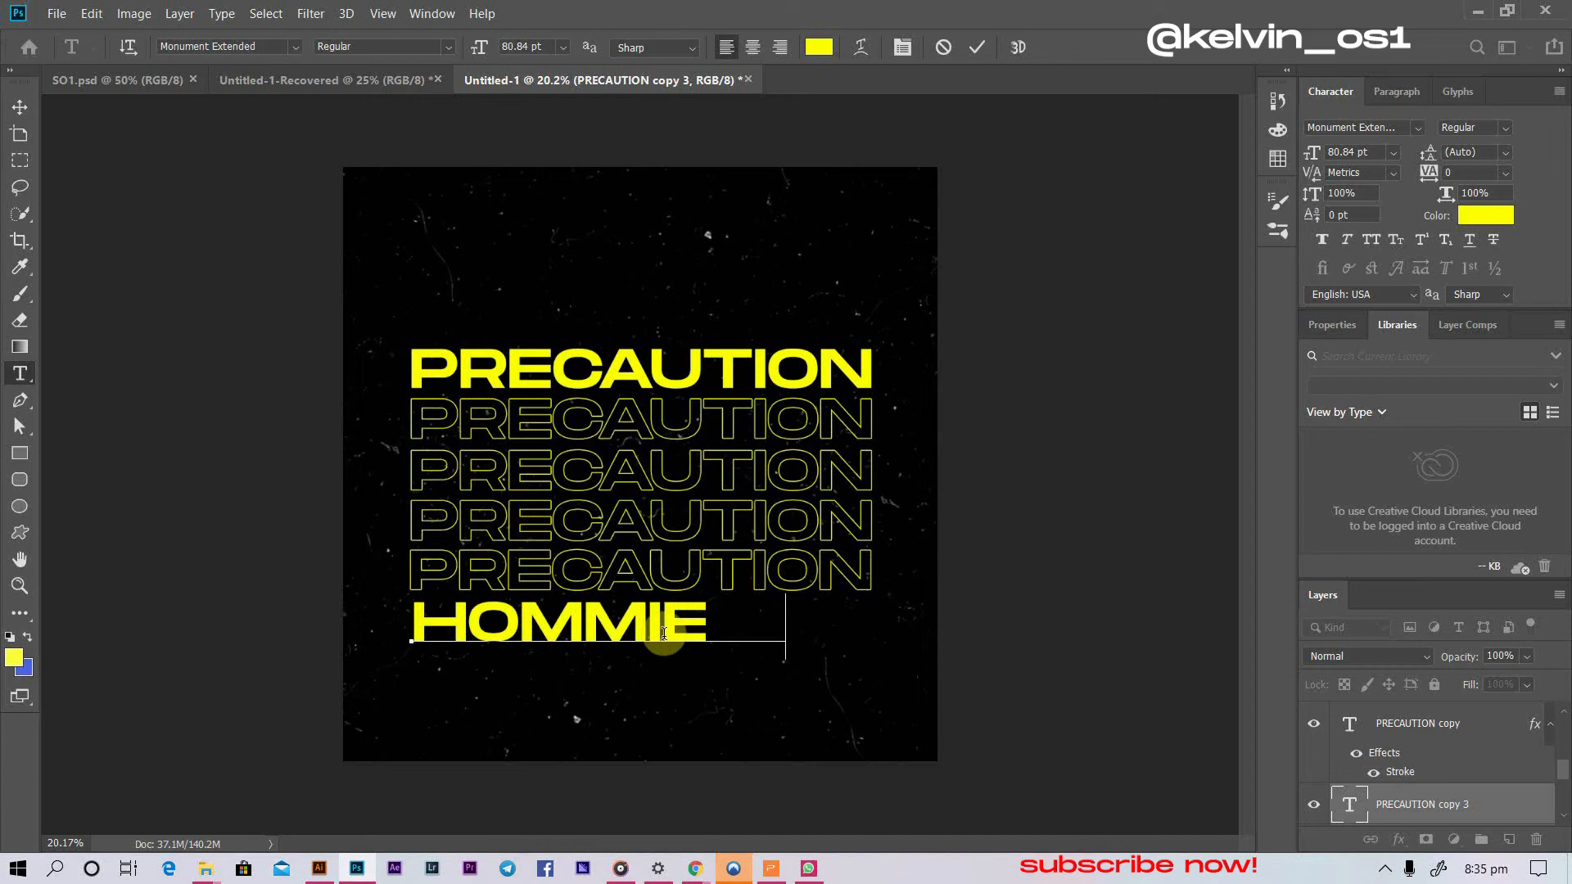
pyautogui.write(' BLAYZ')
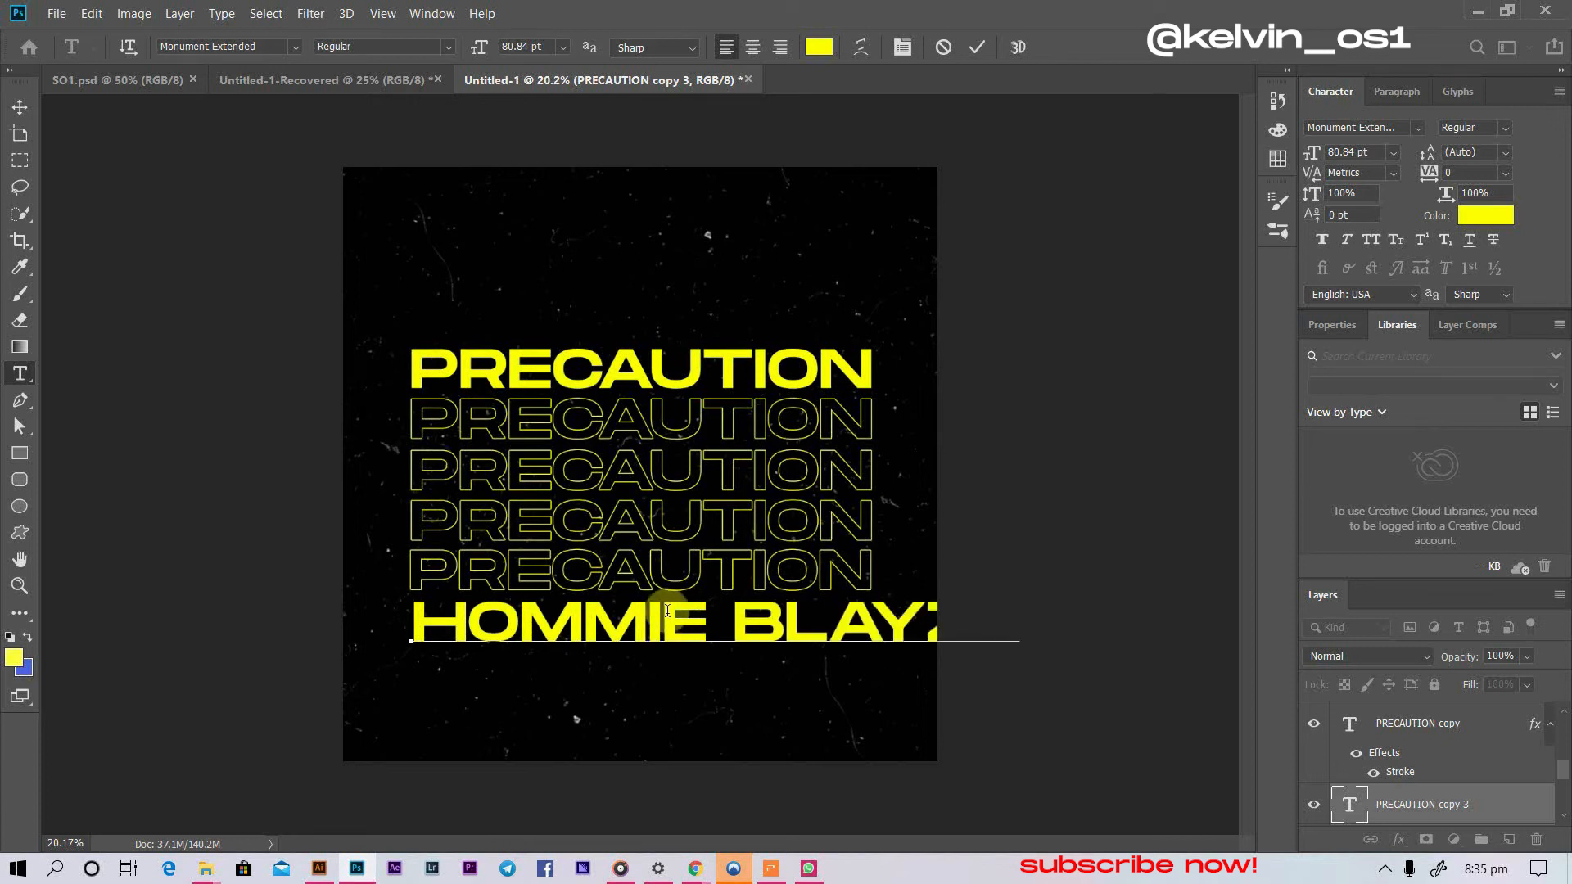
# - Reduce the whole HOMMIE BLAYZE line to a font size of 36 pt
pyautogui.tripleClick(663, 632)
pyautogui.moveTo(542, 48); pyautogui.dragTo(449, 50)
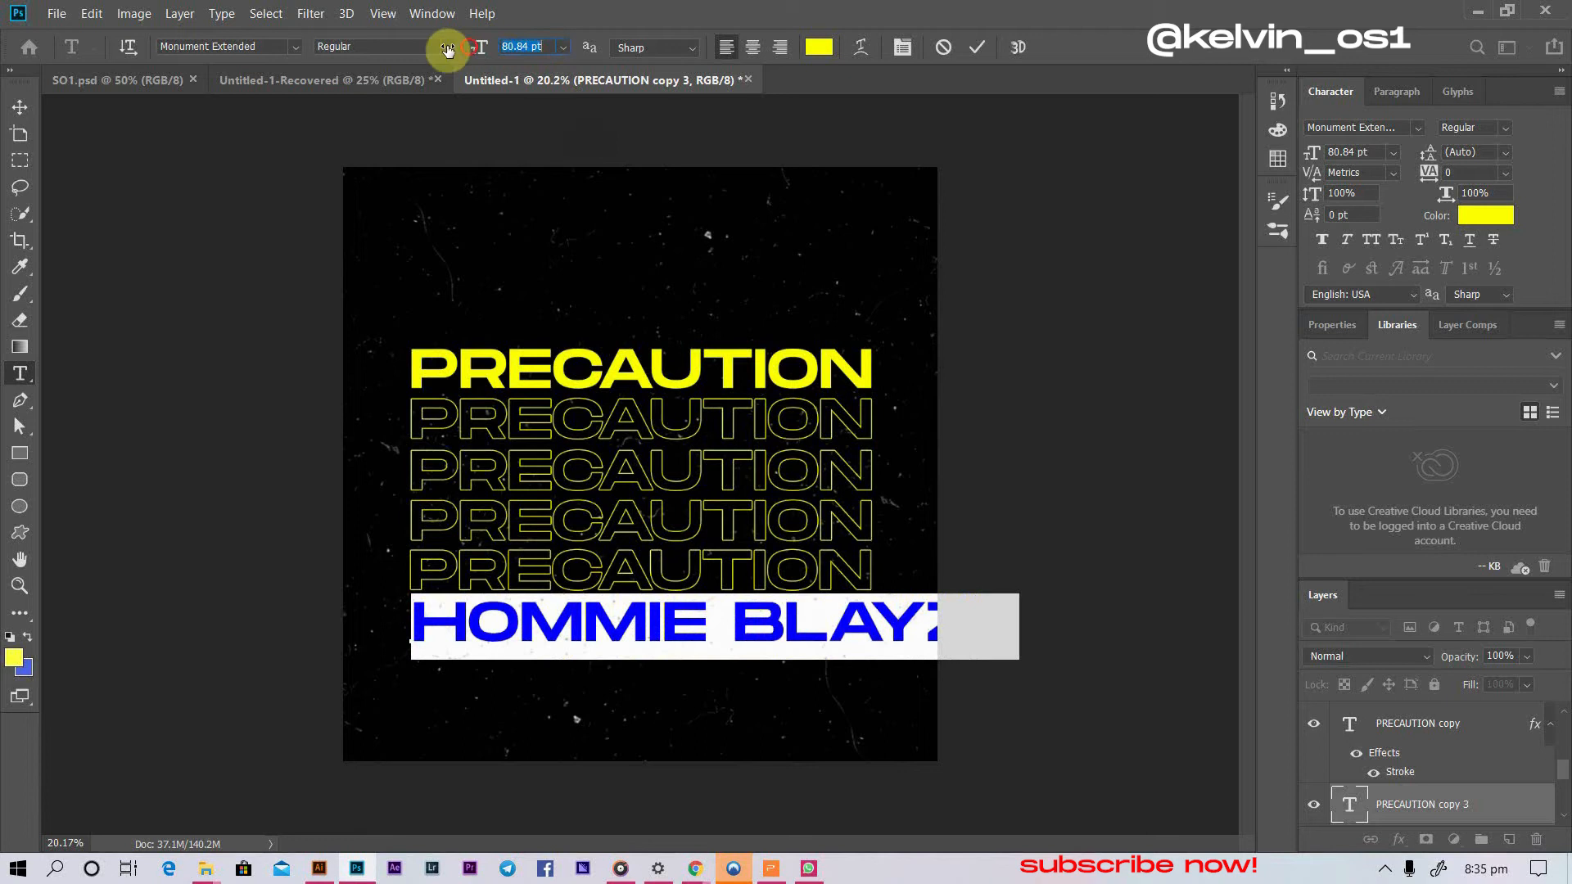
pyautogui.scroll(-20, 448, 50)
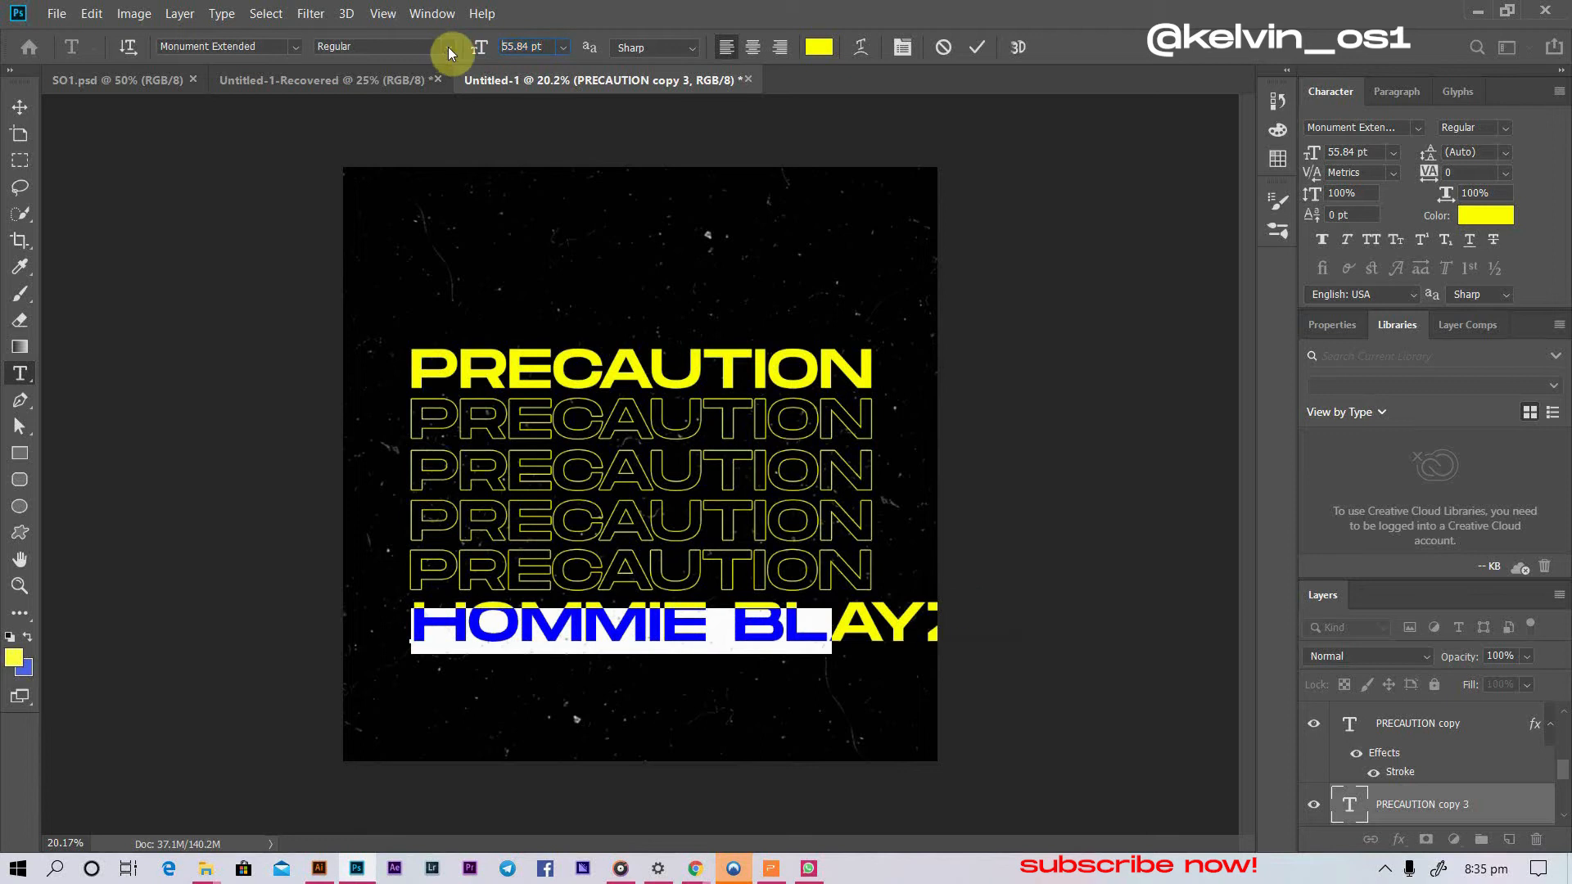
pyautogui.click(563, 48)
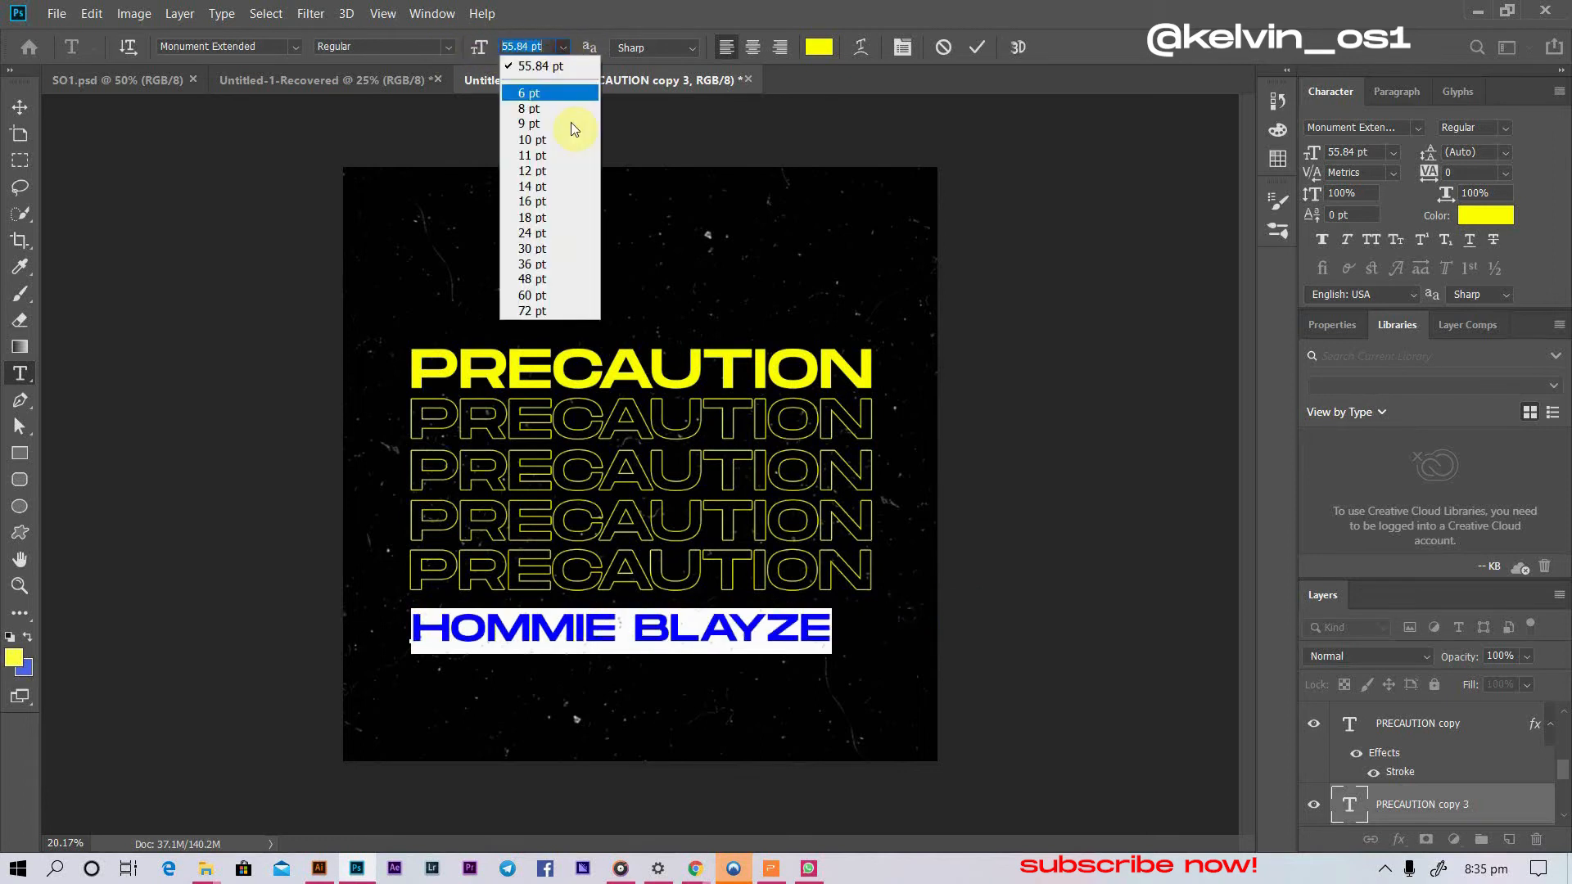
pyautogui.click(572, 289)
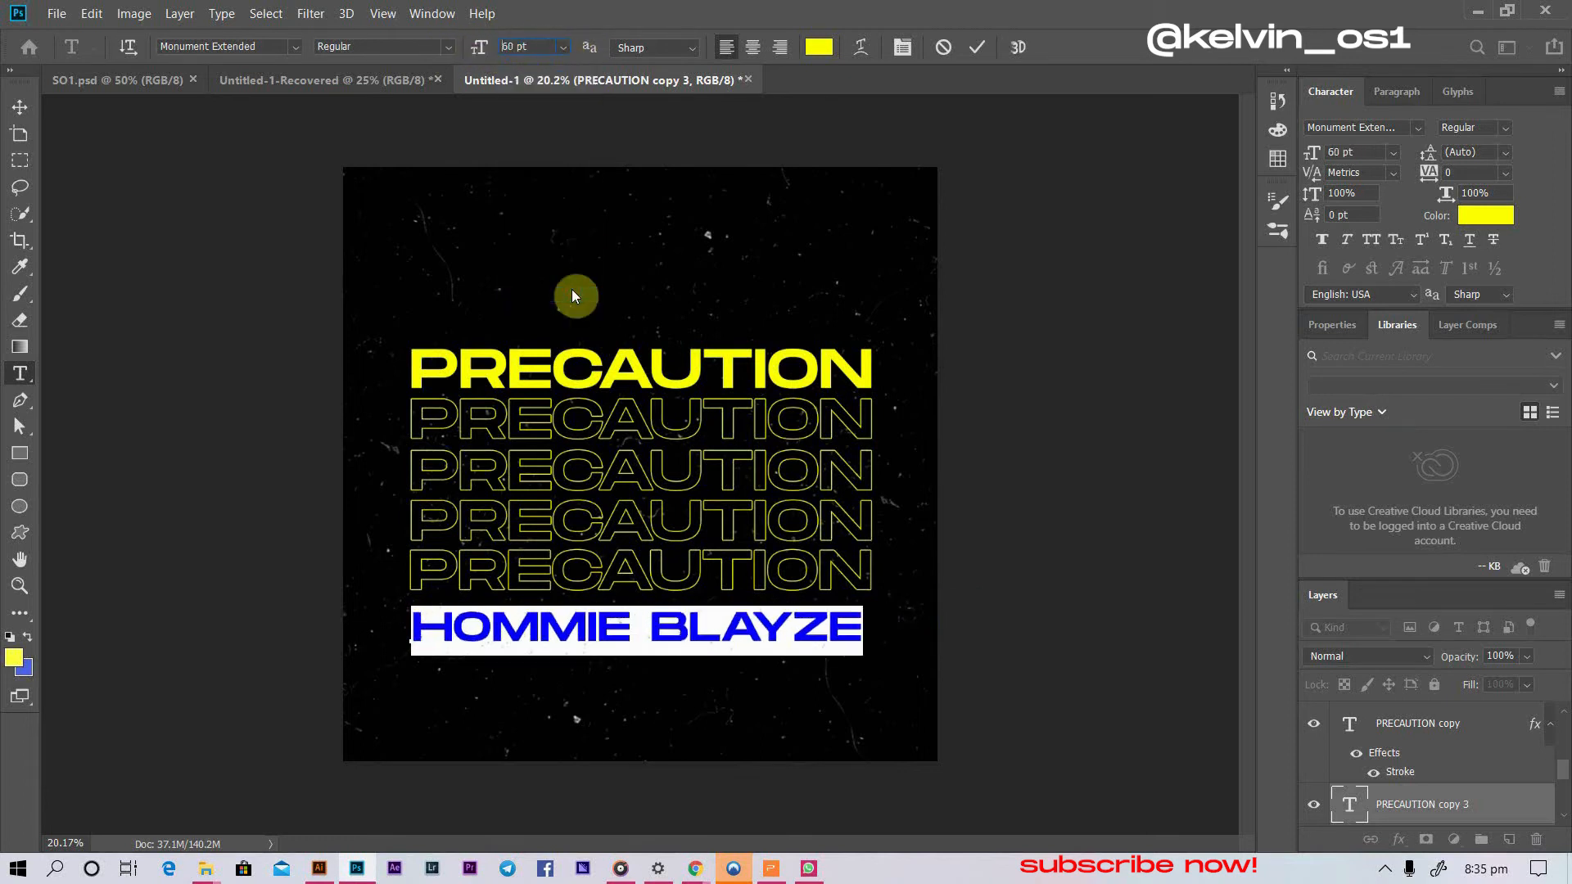
pyautogui.click(562, 48)
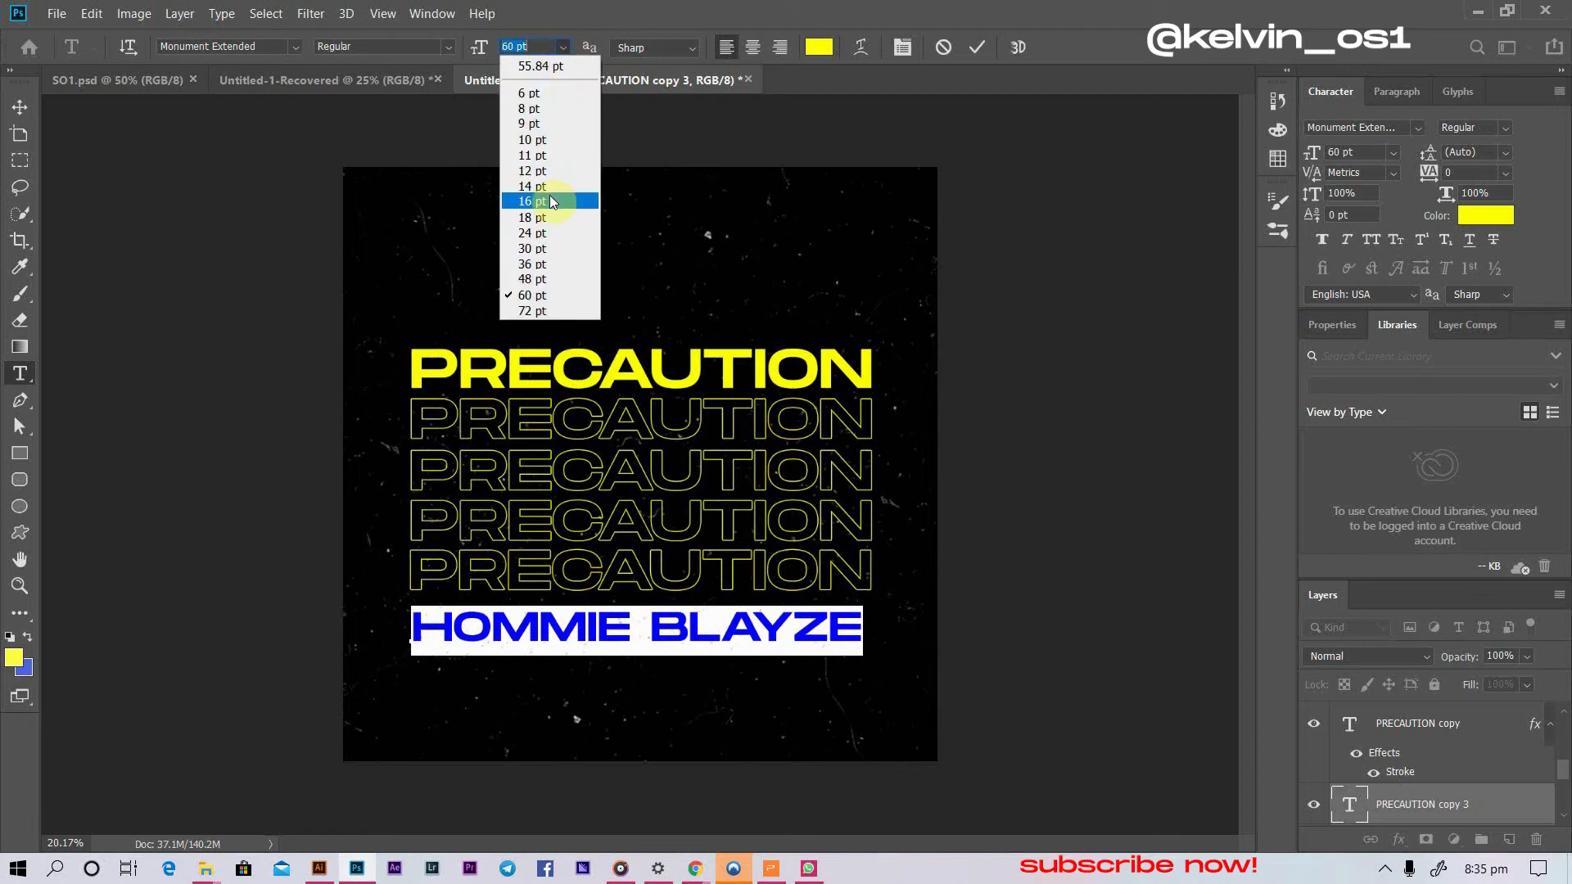
pyautogui.click(547, 262)
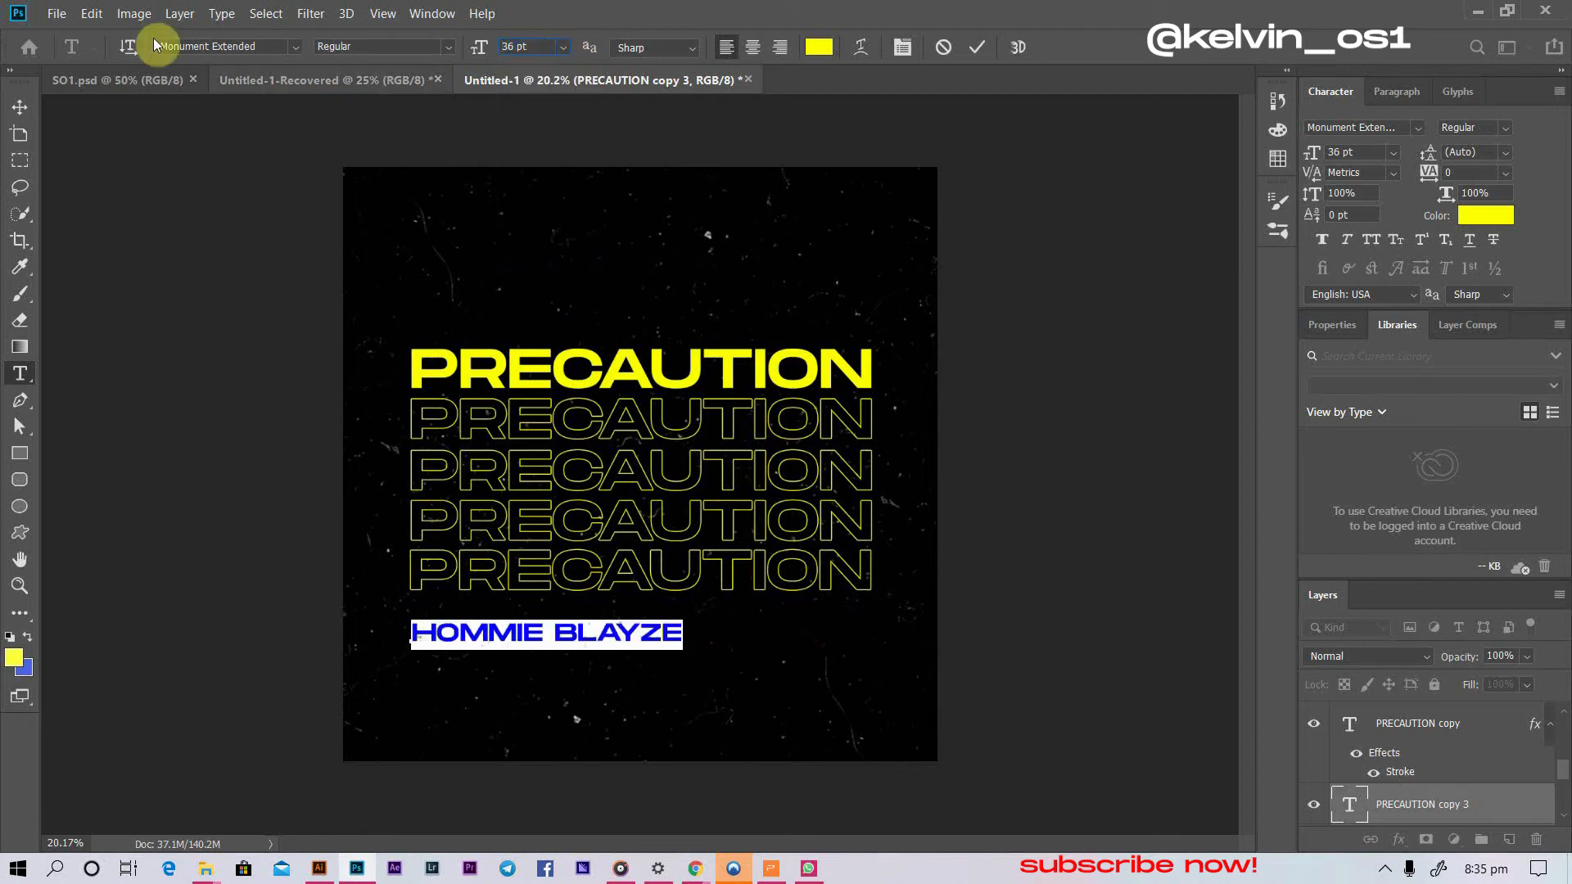
# - Move the HOMMIE BLAYZE text so it sits centred just beneath the lowest outlined PRECAUTION line
pyautogui.click(17, 112)
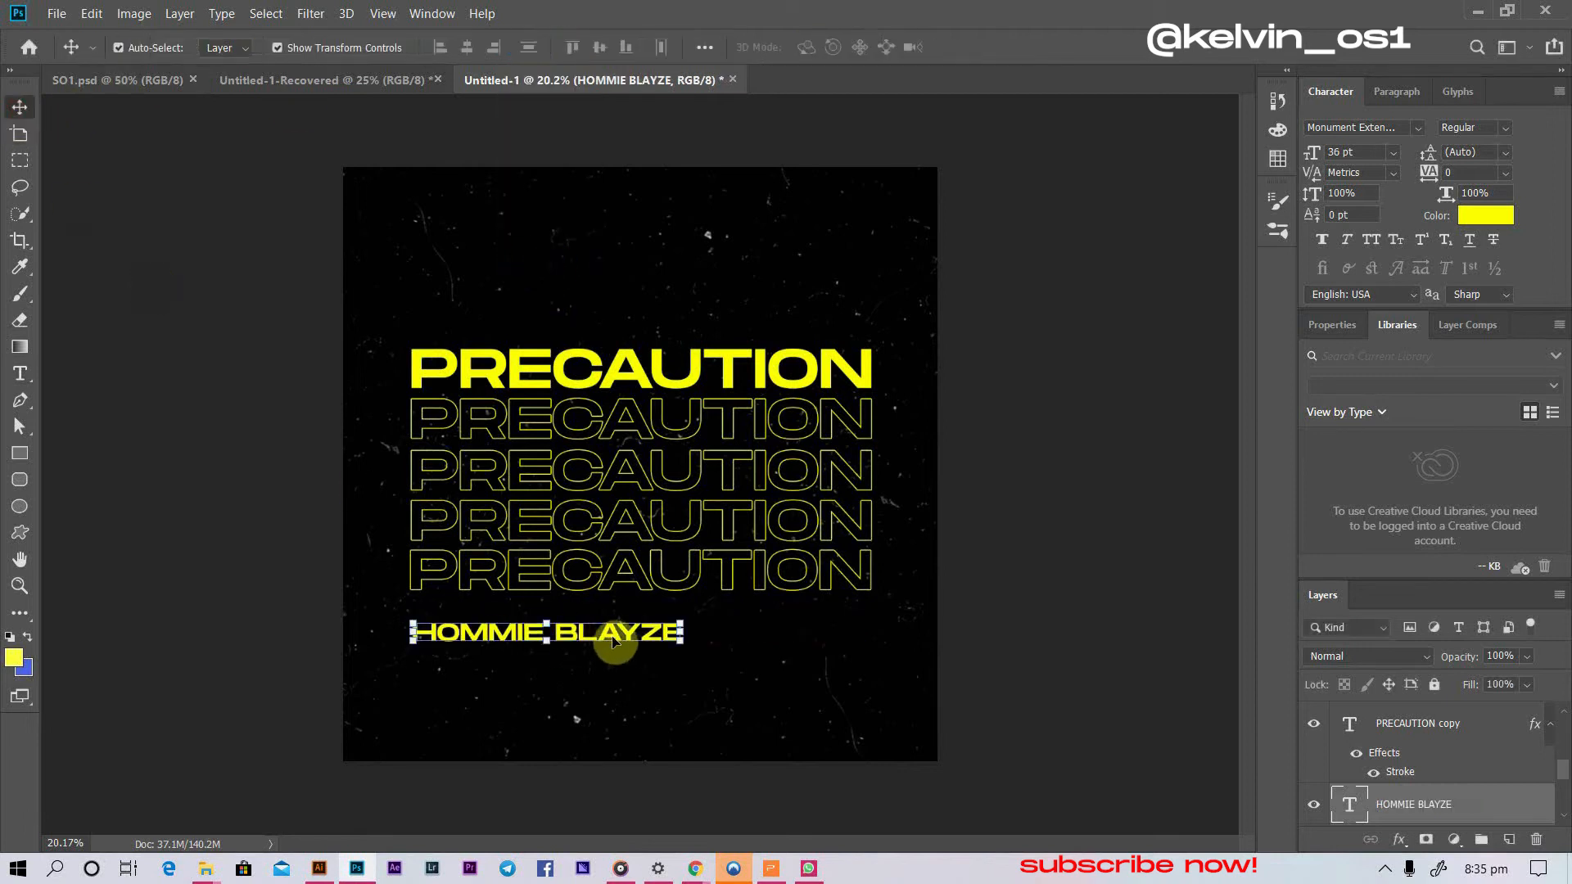
pyautogui.moveTo(618, 632); pyautogui.dragTo(712, 612)
pyautogui.click(1033, 581)
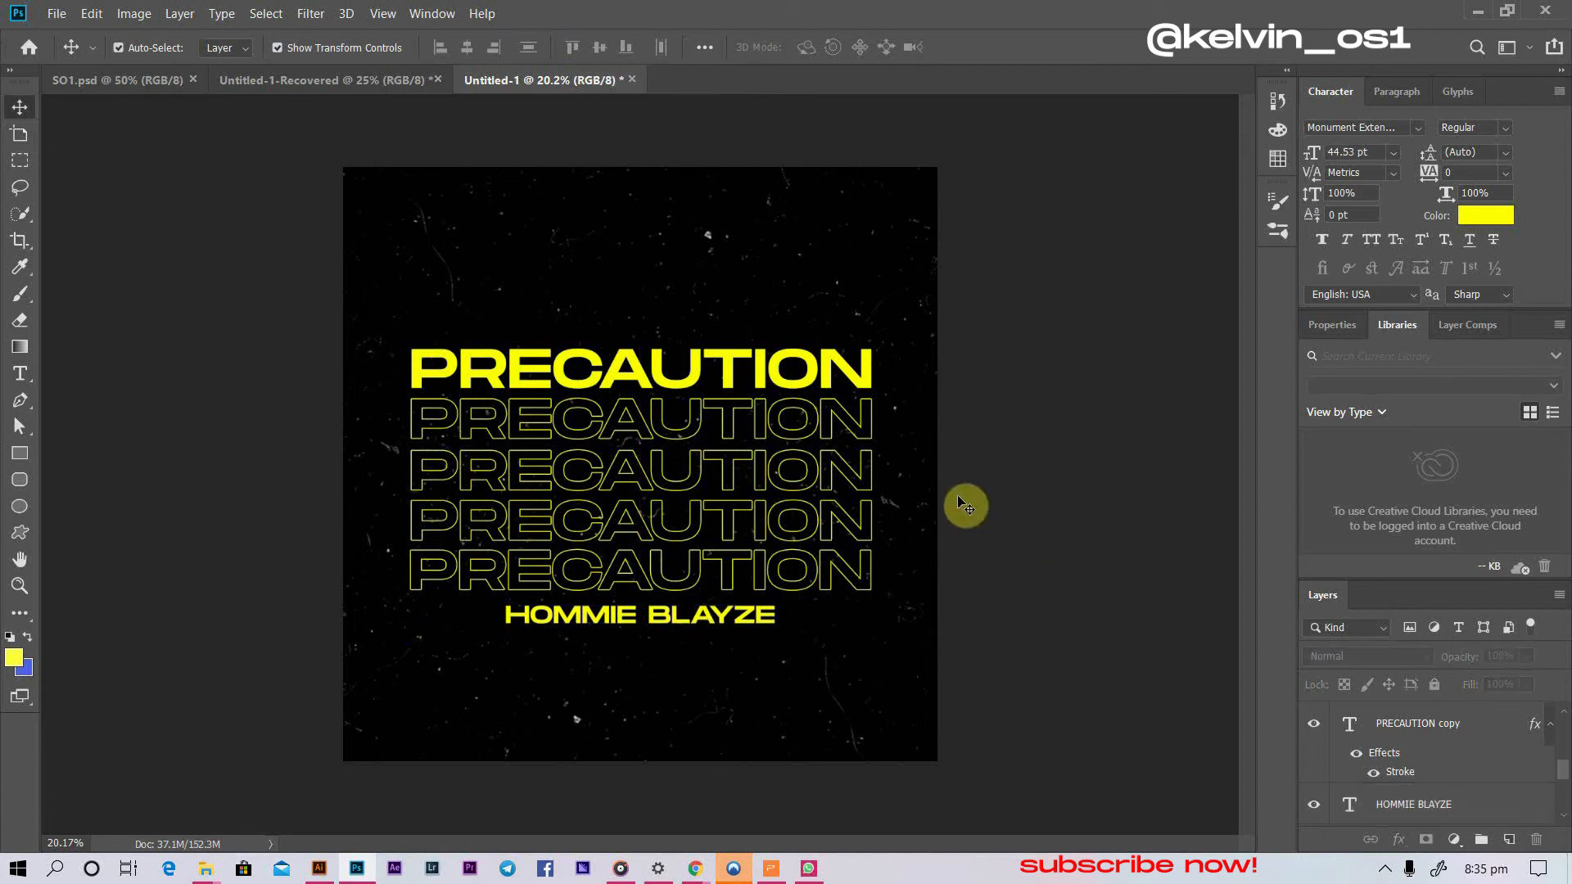
# - Select all PRECAUTION lines together with HOMMIE BLAYZE and move them up to the vertical centre of the canvas
pyautogui.scroll(3, 957, 497)
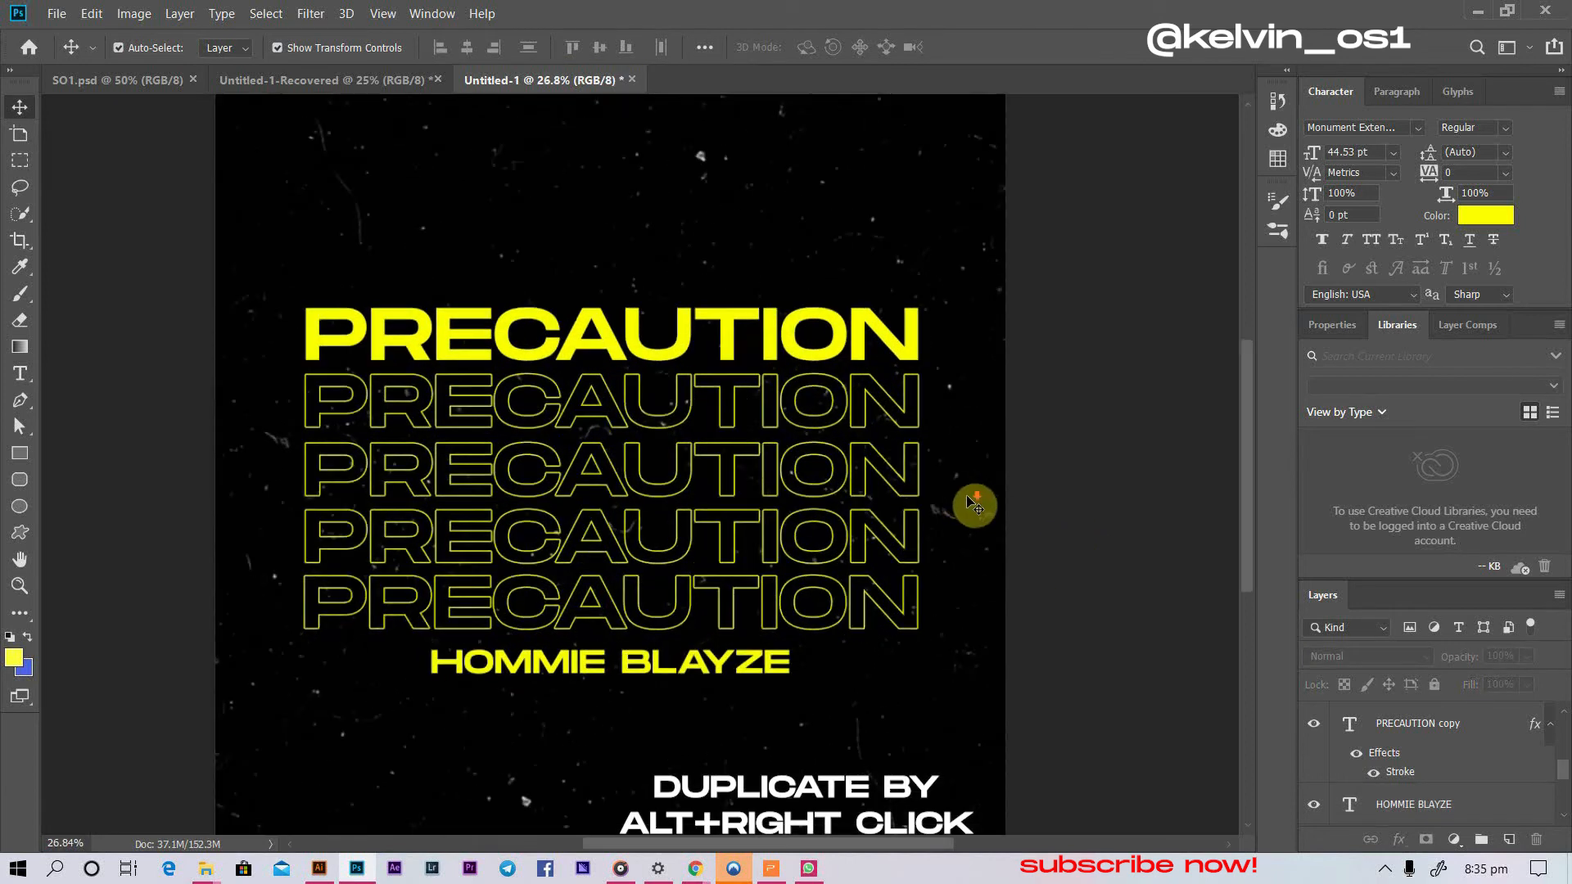
pyautogui.scroll(-2, 975, 503)
pyautogui.scroll(-2, 974, 503)
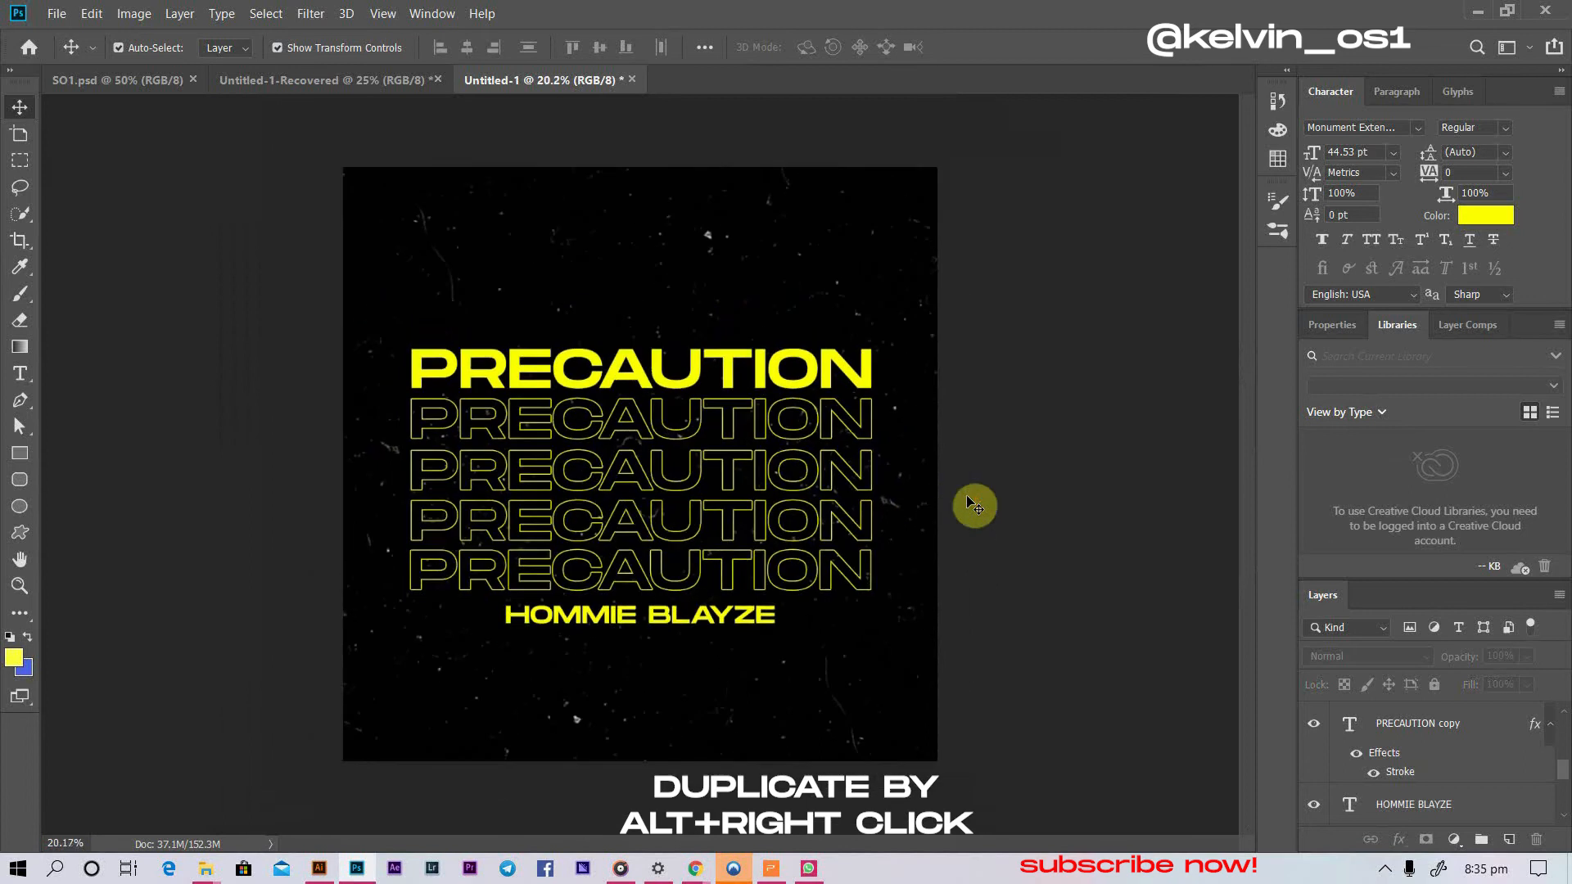
pyautogui.moveTo(569, 268); pyautogui.dragTo(737, 625)
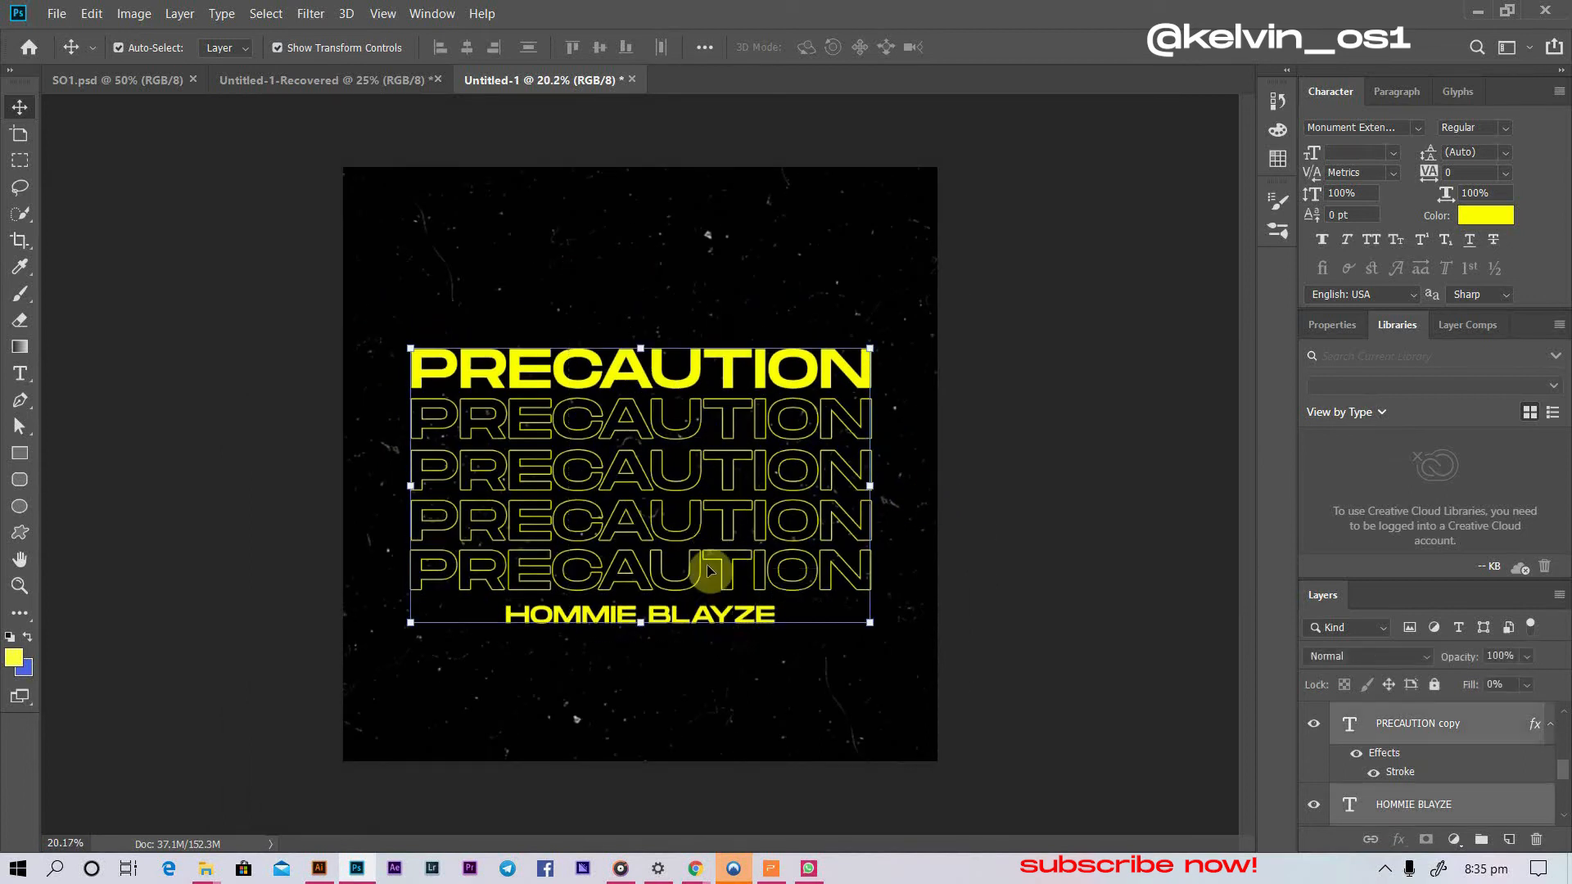
pyautogui.moveTo(680, 491); pyautogui.dragTo(680, 471)
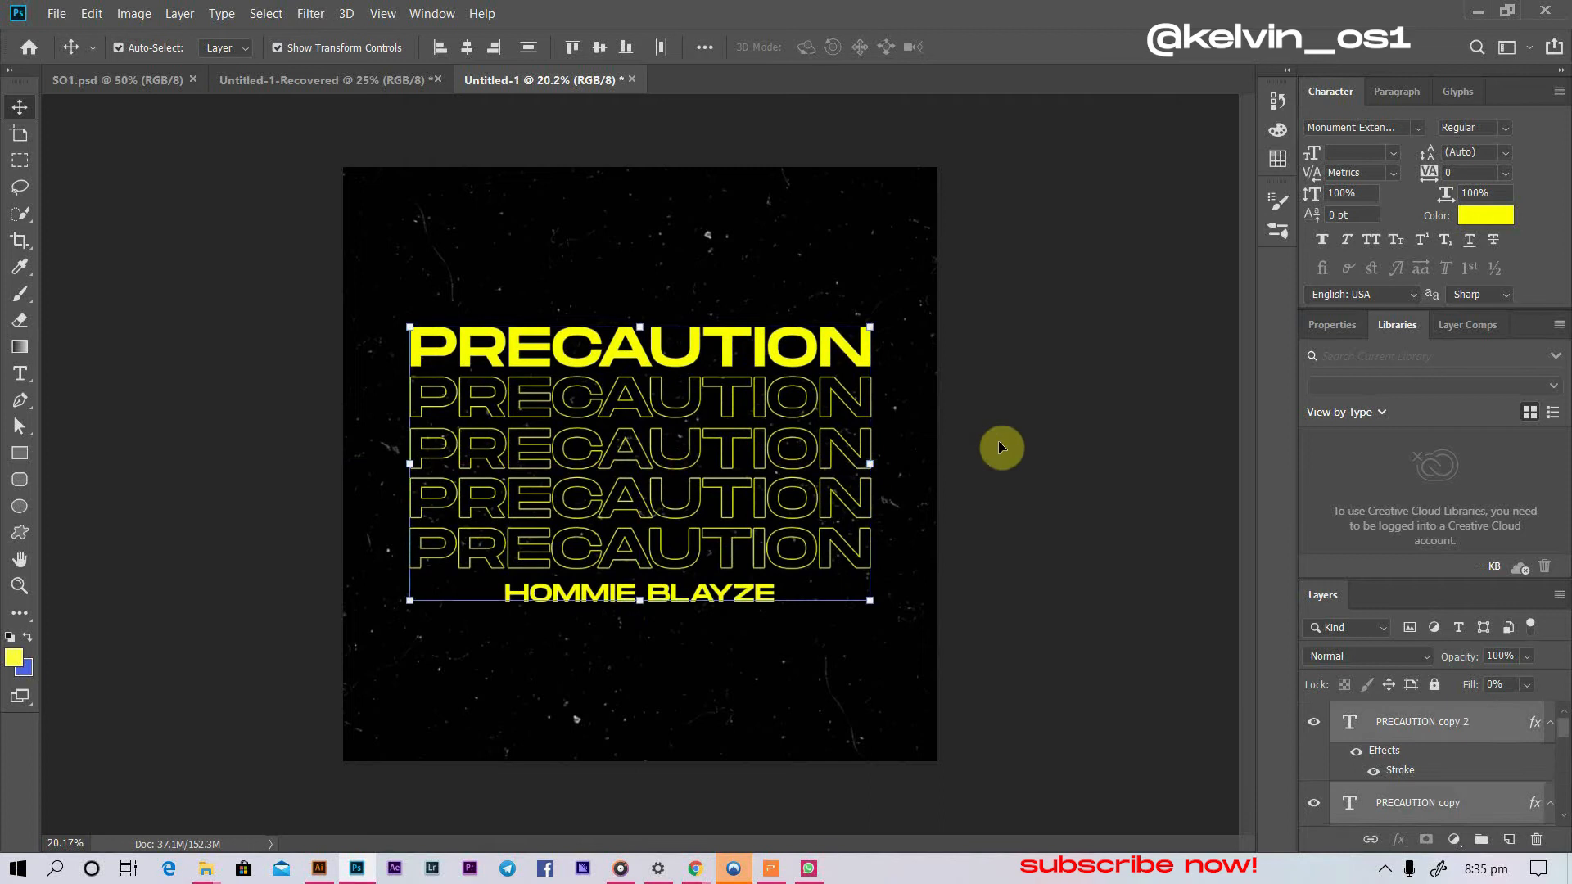
# - Deselect the text layers and switch to File Explorer to open the Downloads folder
pyautogui.click(1058, 431)
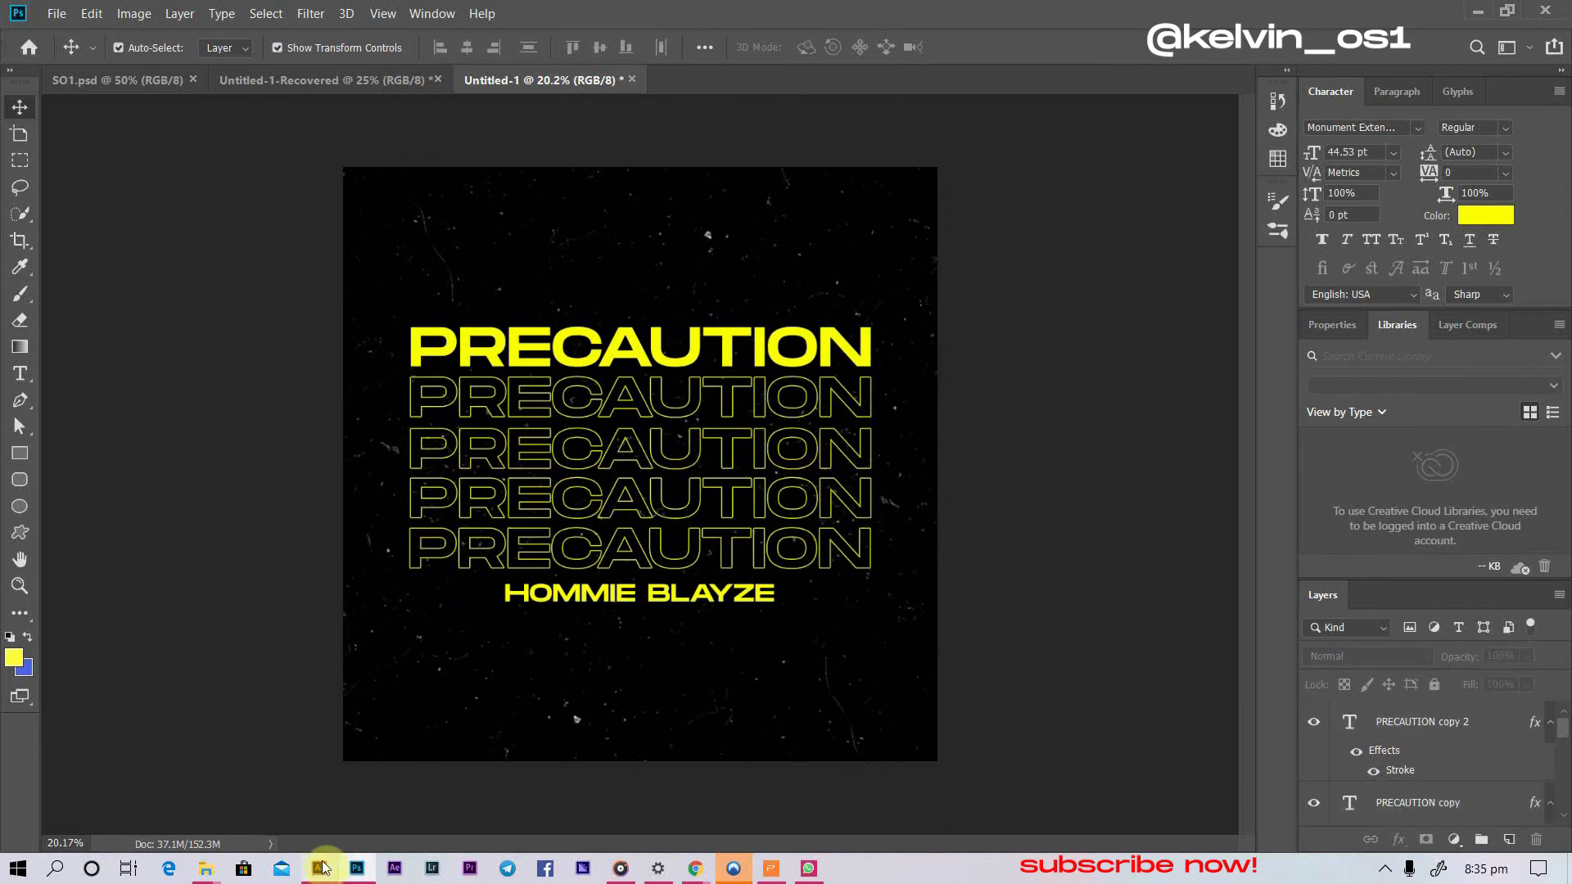
pyautogui.click(210, 868)
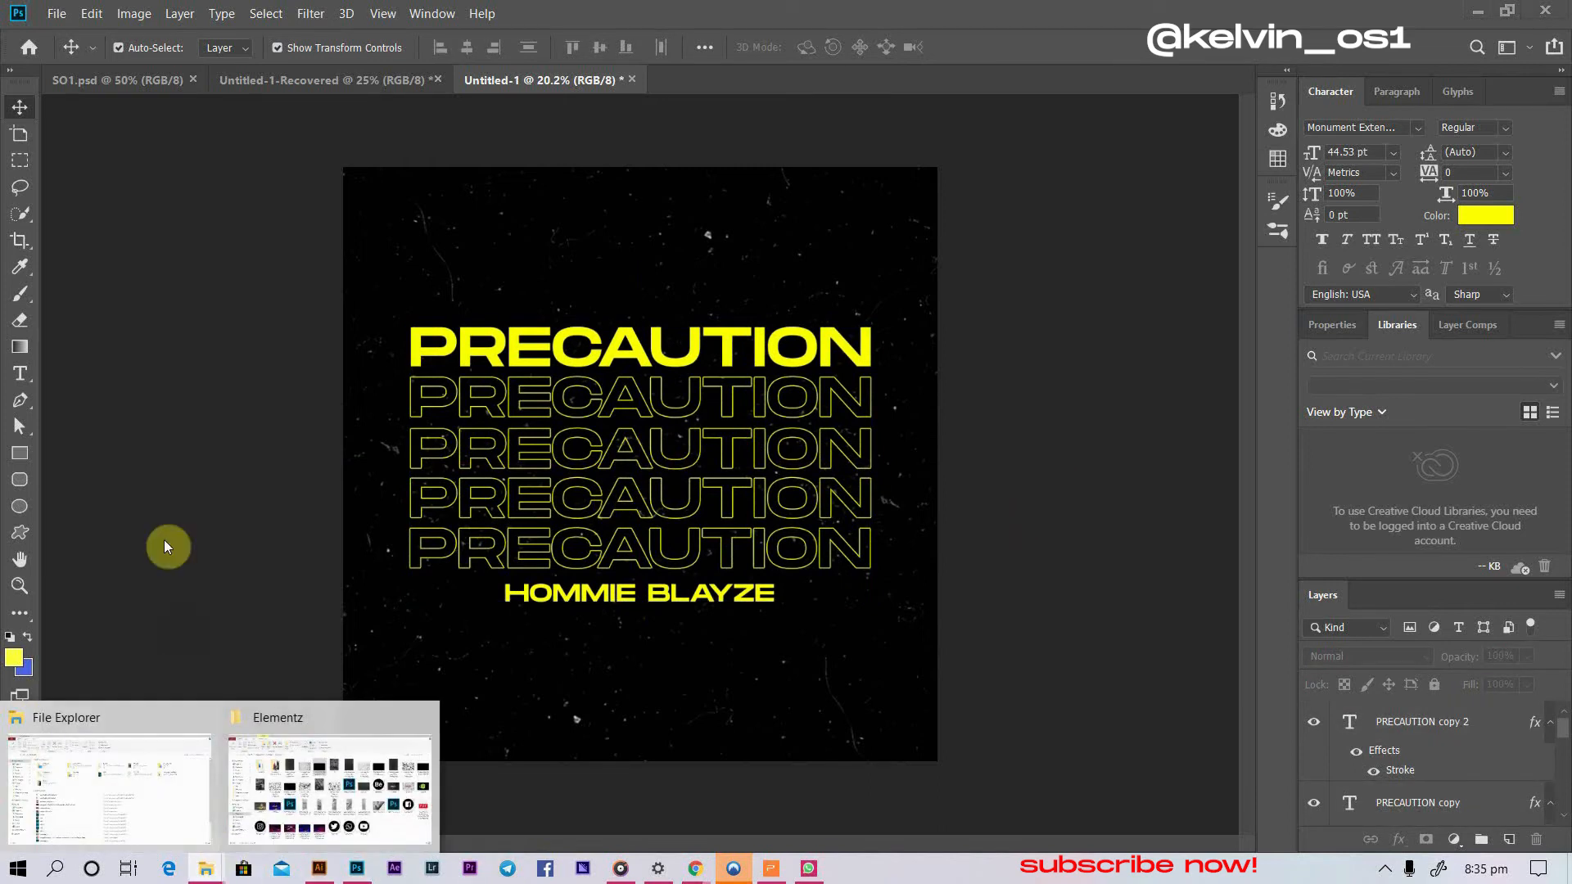
pyautogui.click(307, 767)
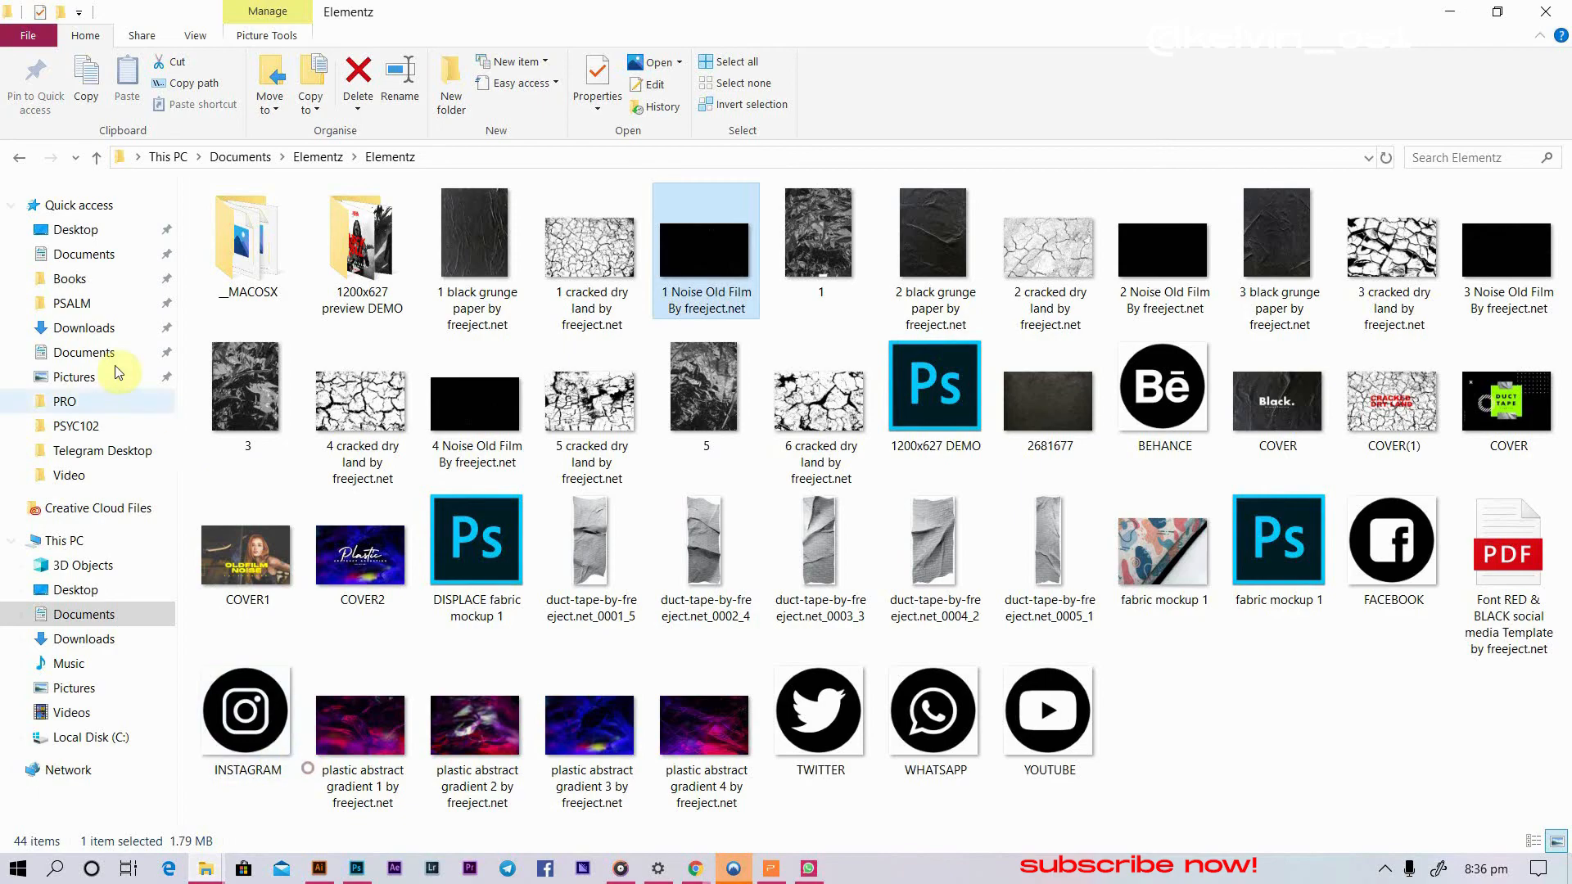
pyautogui.click(96, 327)
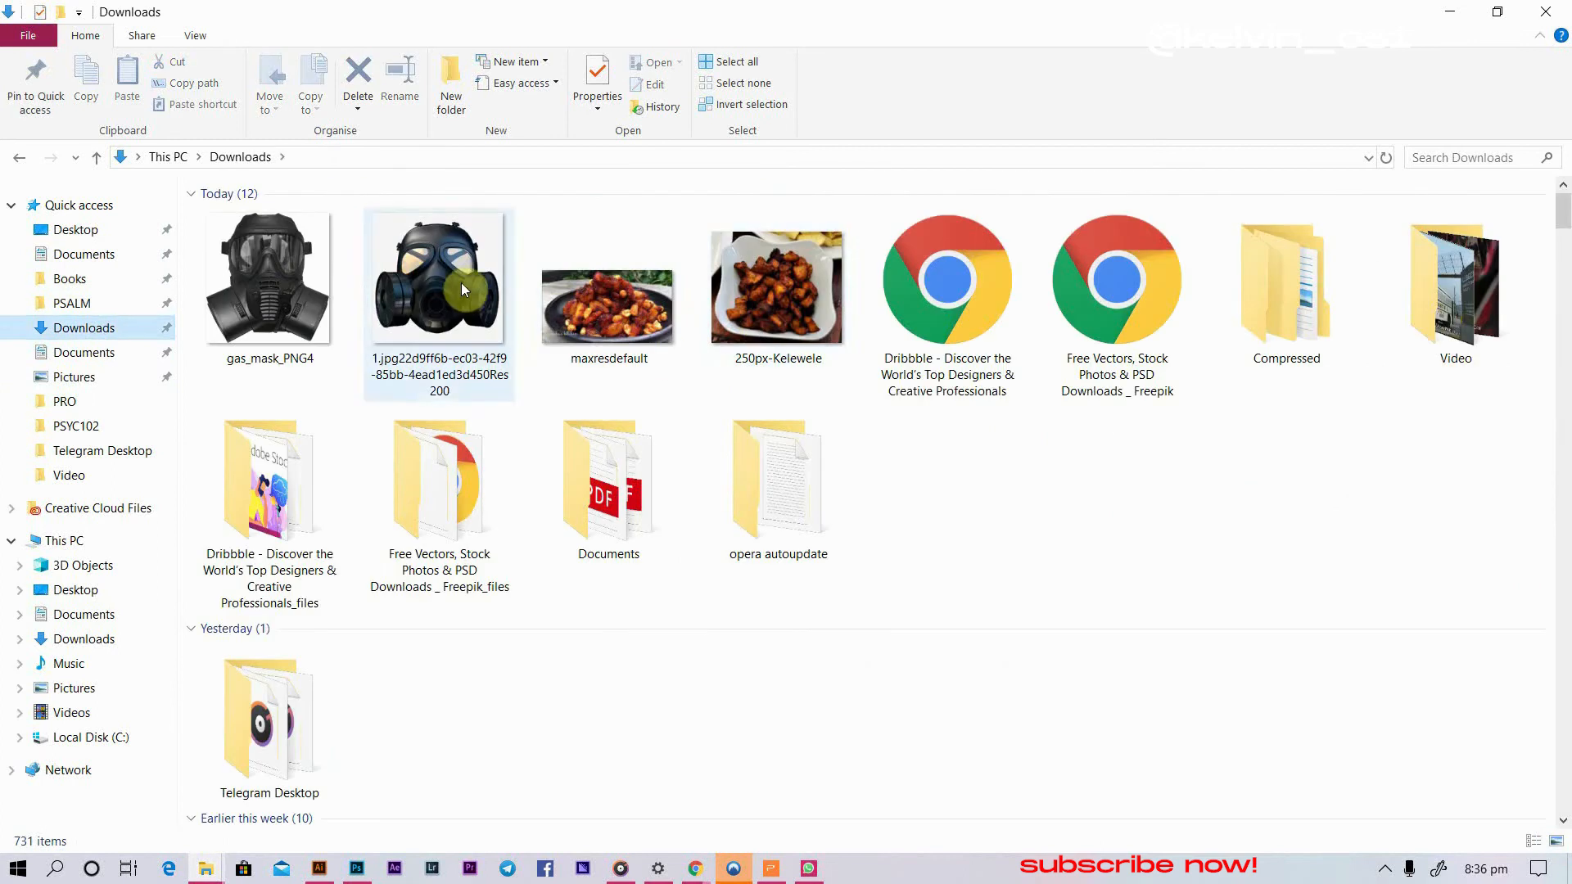
# - Preview the gas_mask_PNG4 image in Photos
pyautogui.click(289, 302)
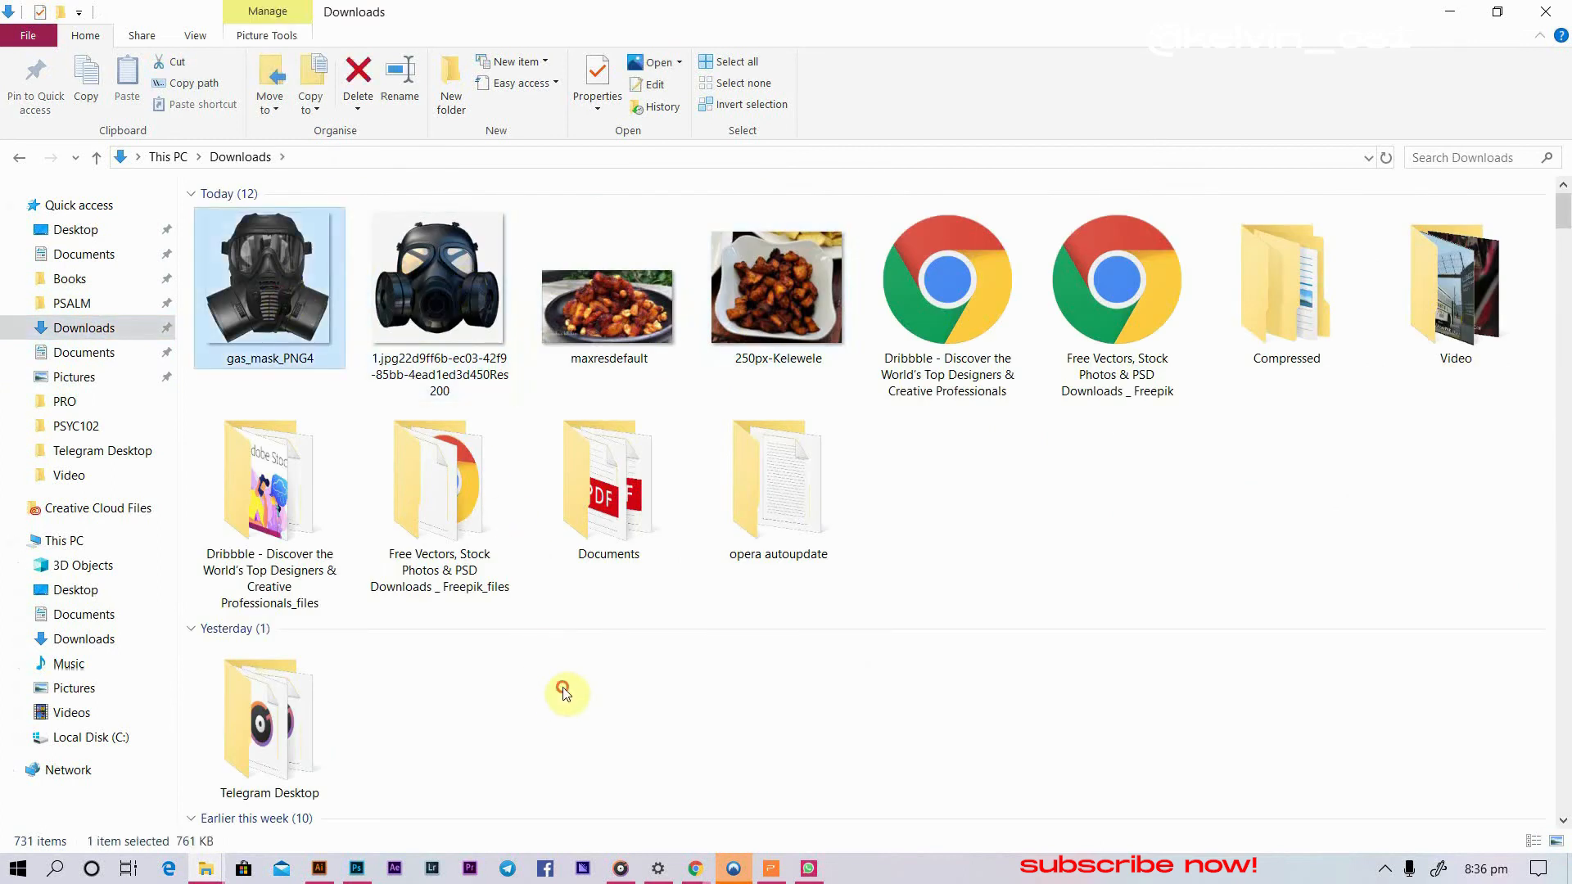
pyautogui.doubleClick(267, 275)
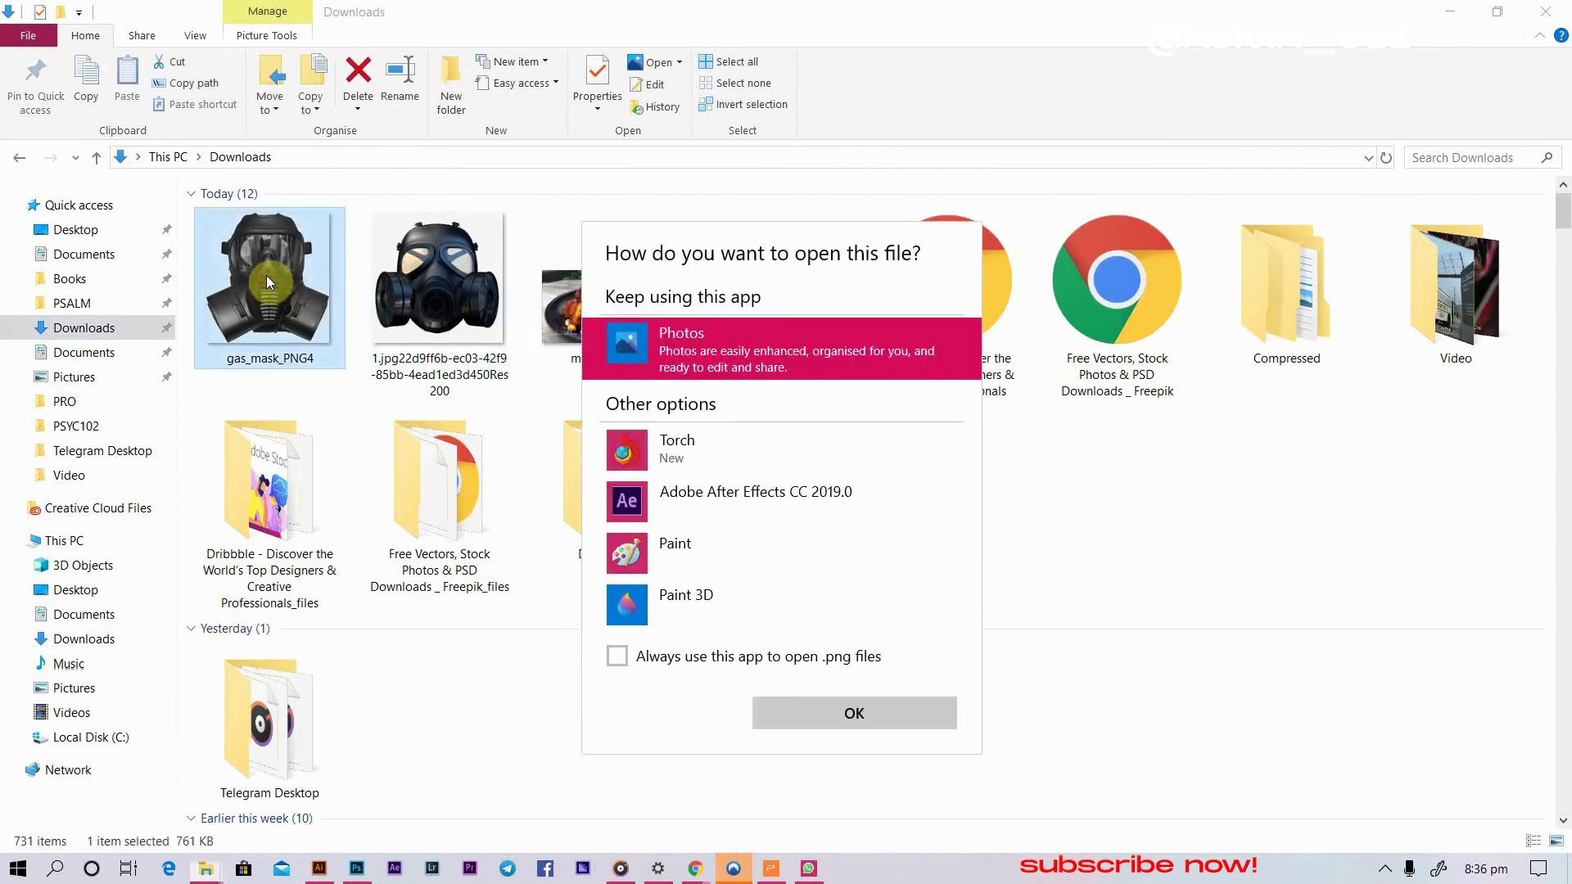
pyautogui.click(851, 718)
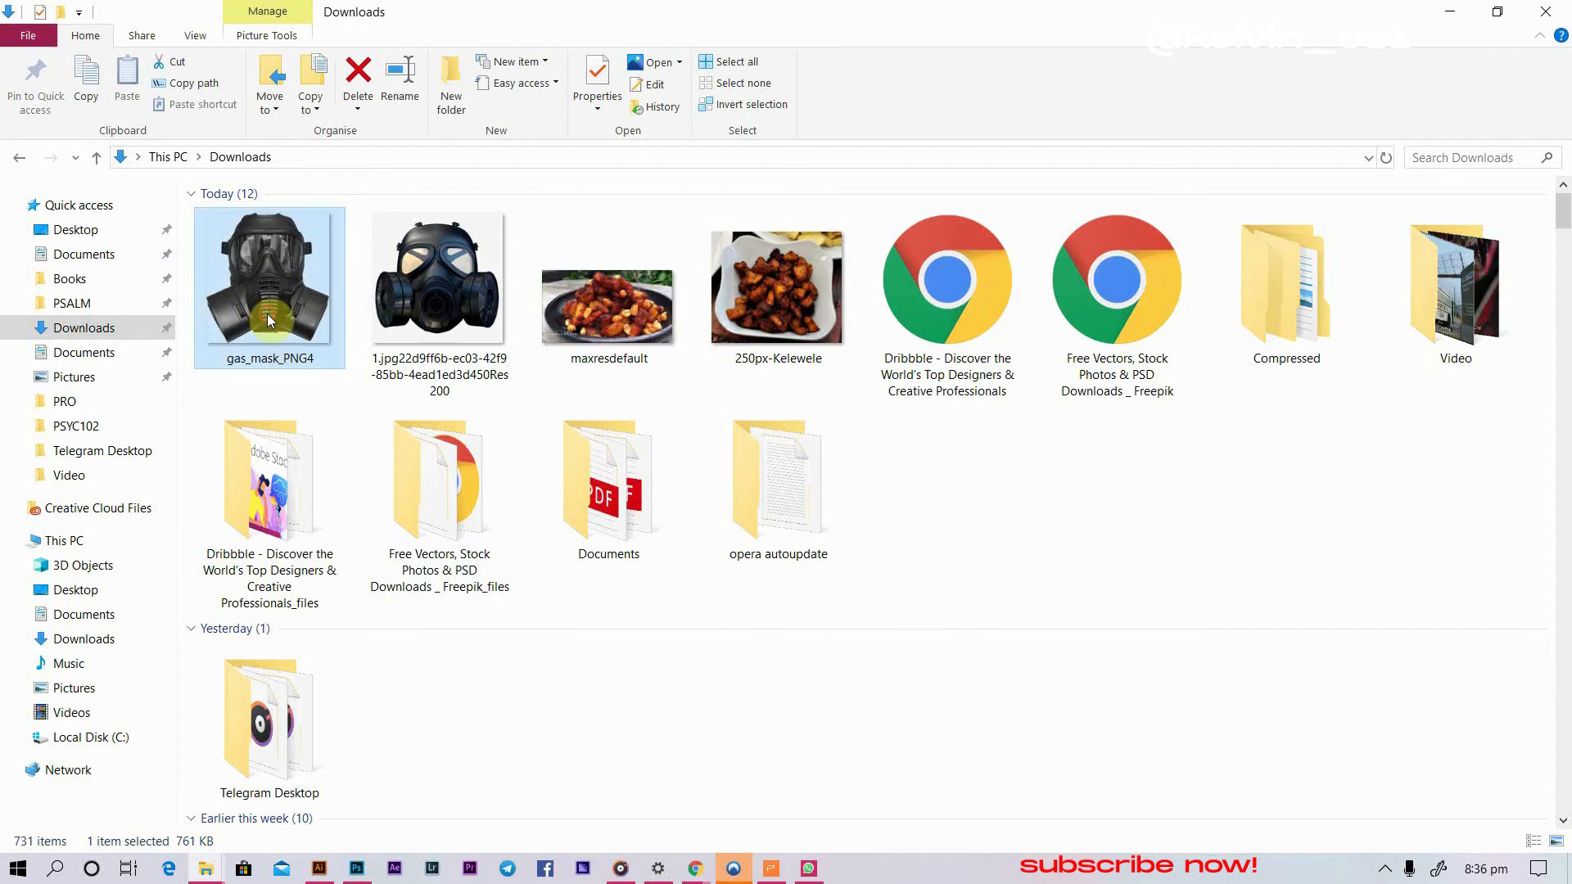
# - Place gas_mask_PNG4 into the Photoshop cover design, scaled to 22.59% and centred over the PRECAUTION lines
pyautogui.moveTo(267, 313); pyautogui.dragTo(666, 490)
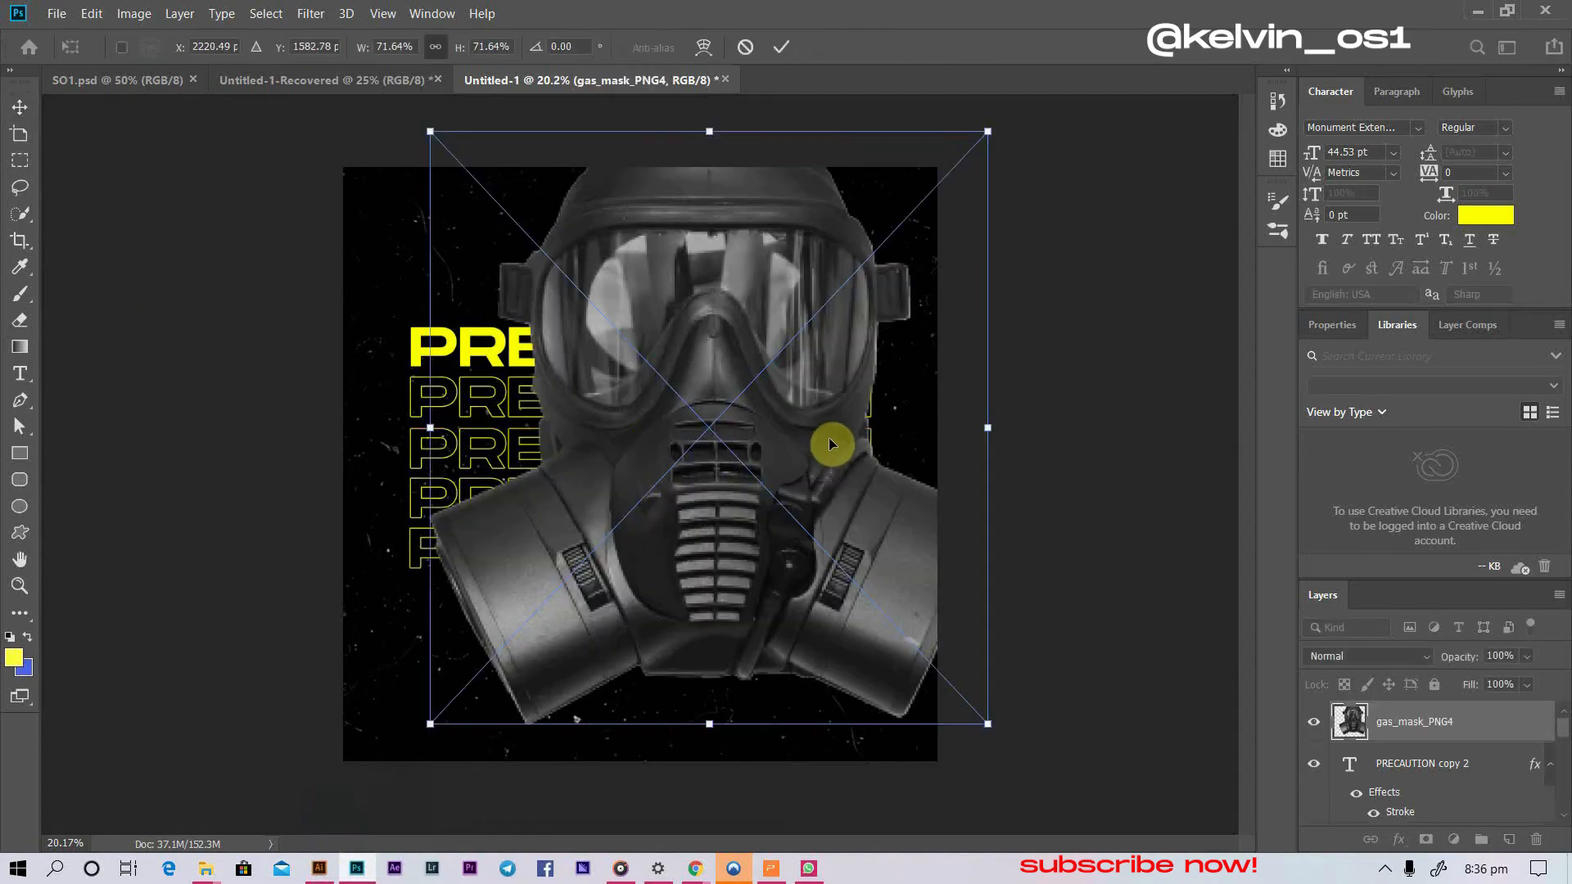
pyautogui.moveTo(989, 426); pyautogui.dragTo(677, 456)
pyautogui.click(787, 47)
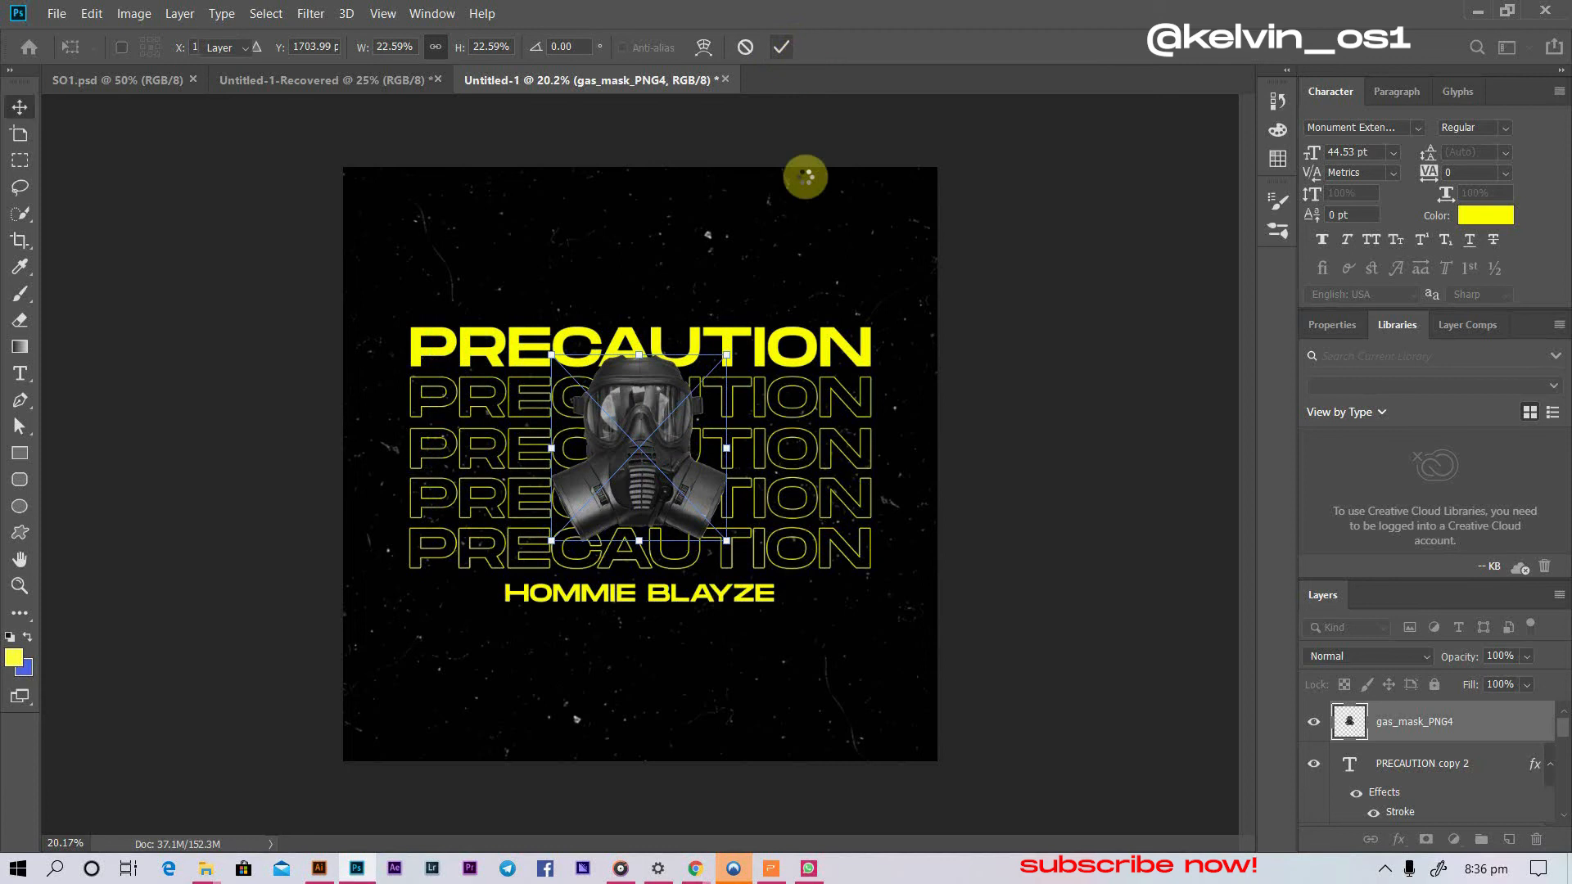
# - Open the Camera Raw Filter on the gas mask layer and set Clarity to +70
pyautogui.scroll(3, 829, 475)
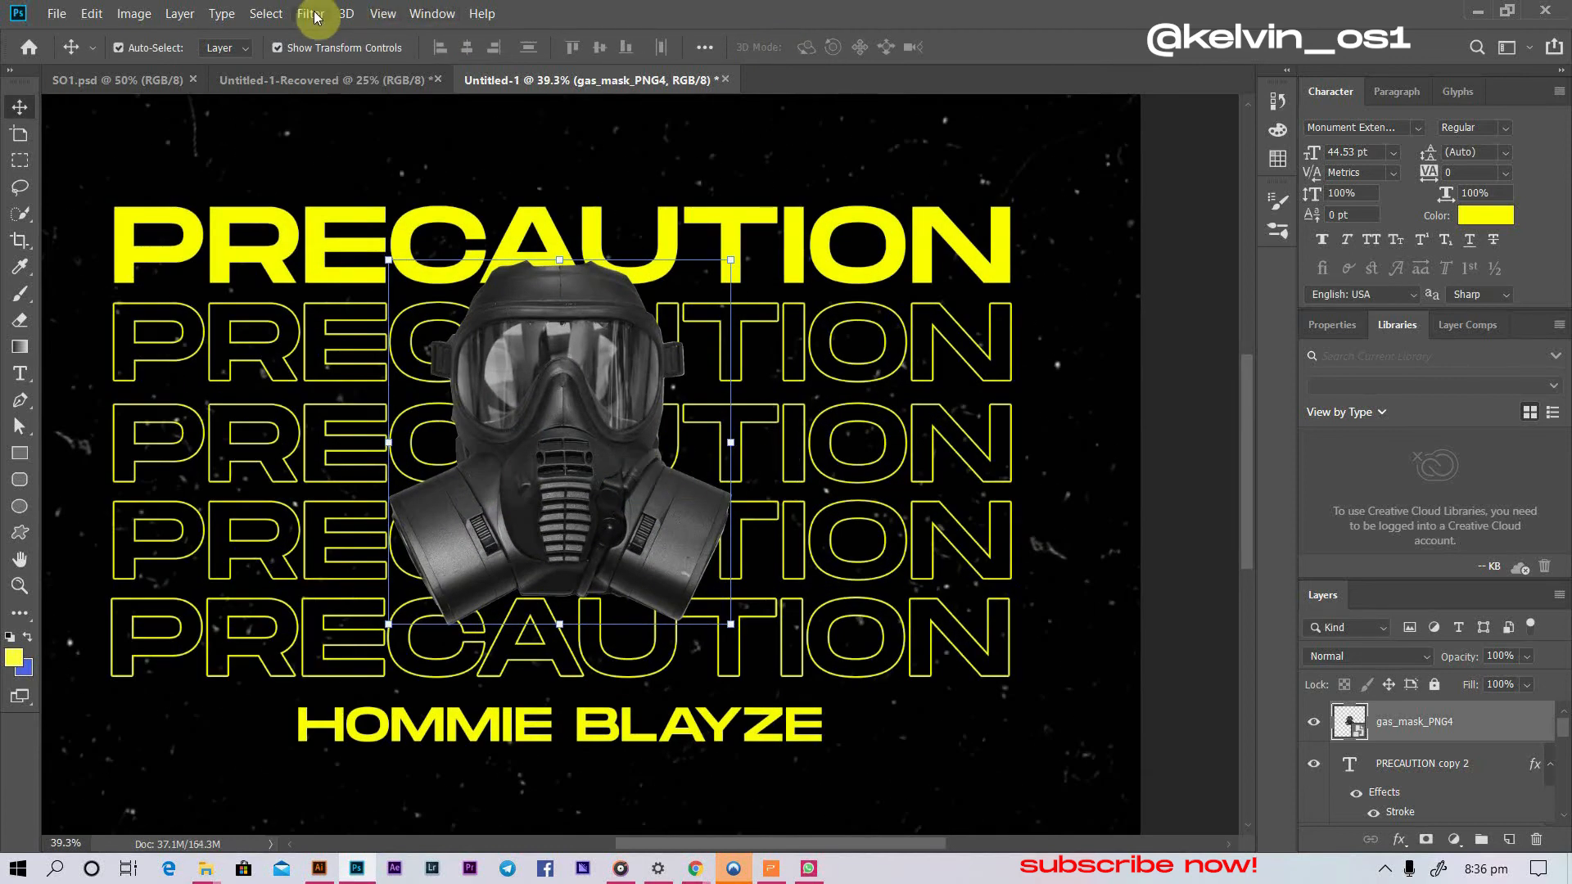
pyautogui.click(267, 14)
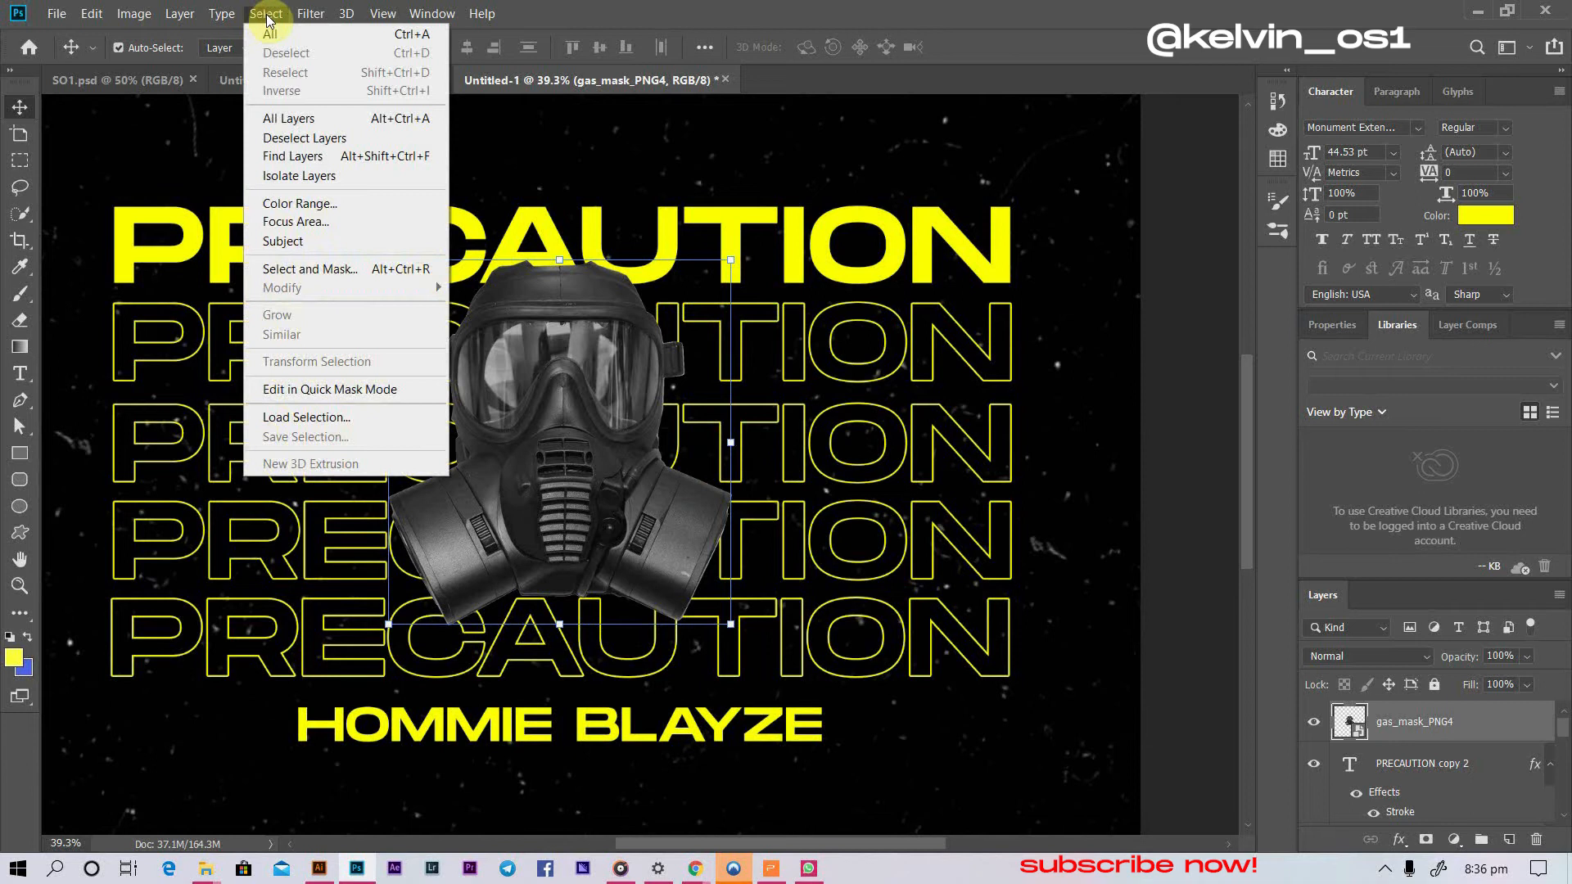
pyautogui.moveTo(311, 19)
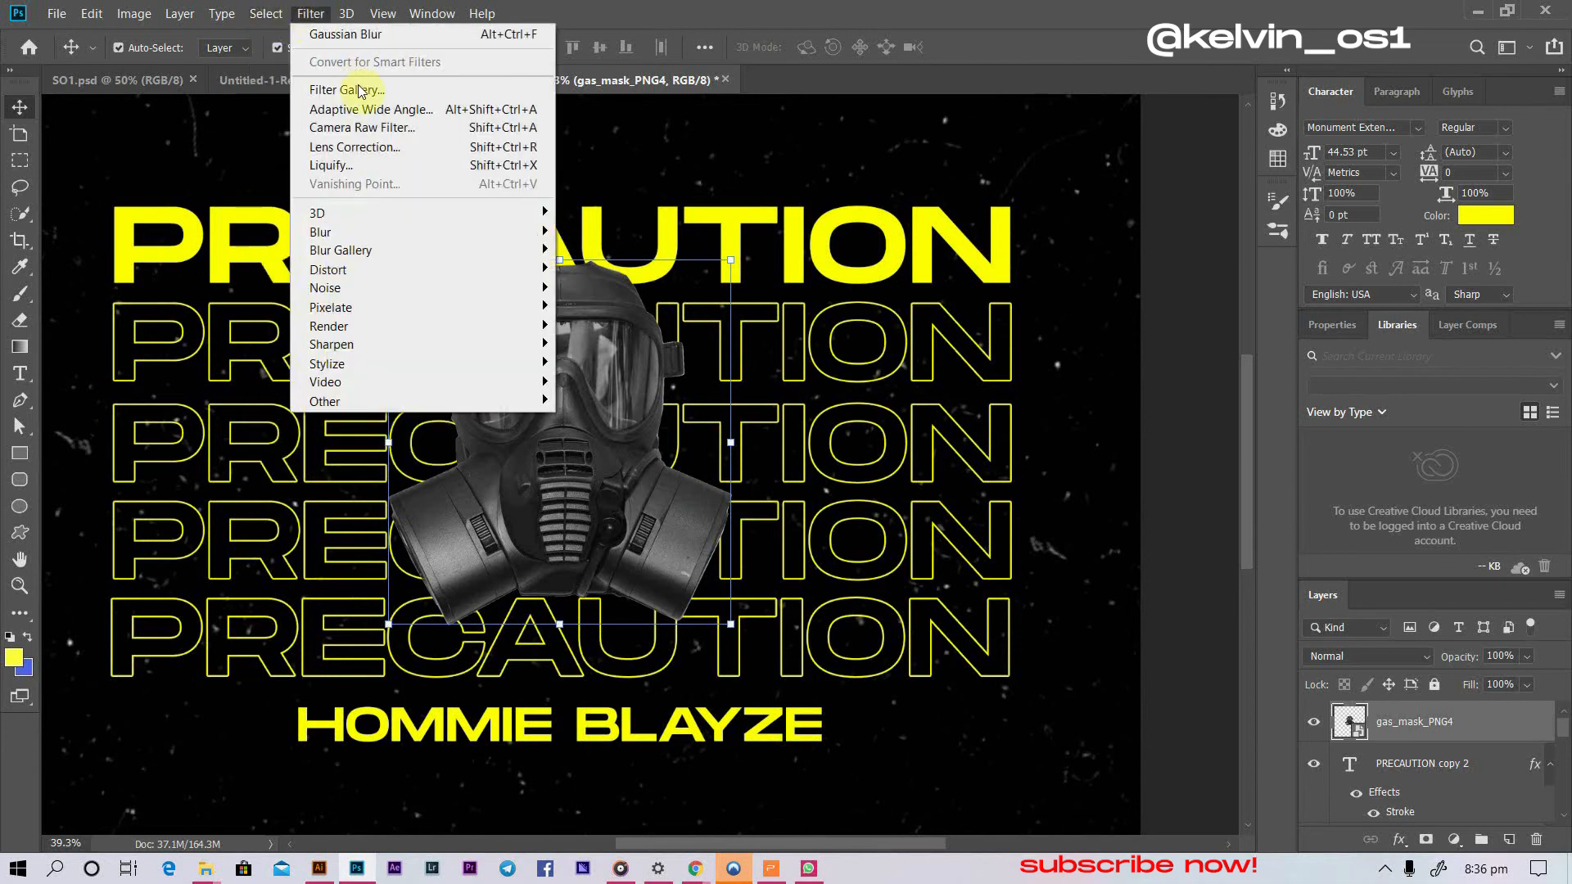
pyautogui.click(376, 127)
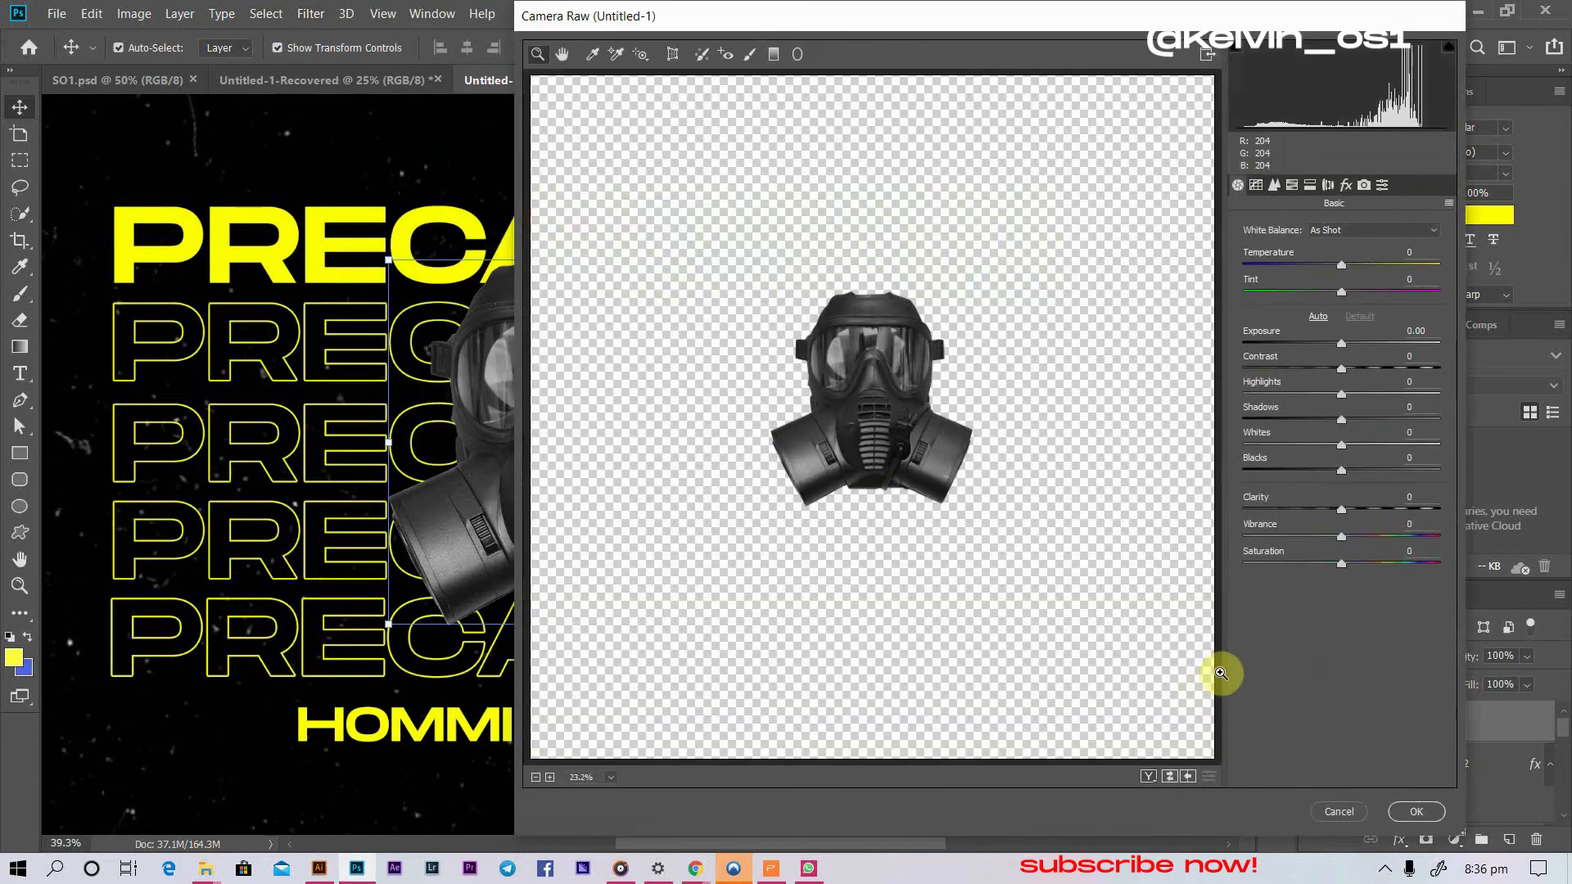
pyautogui.moveTo(1328, 509); pyautogui.dragTo(1407, 524)
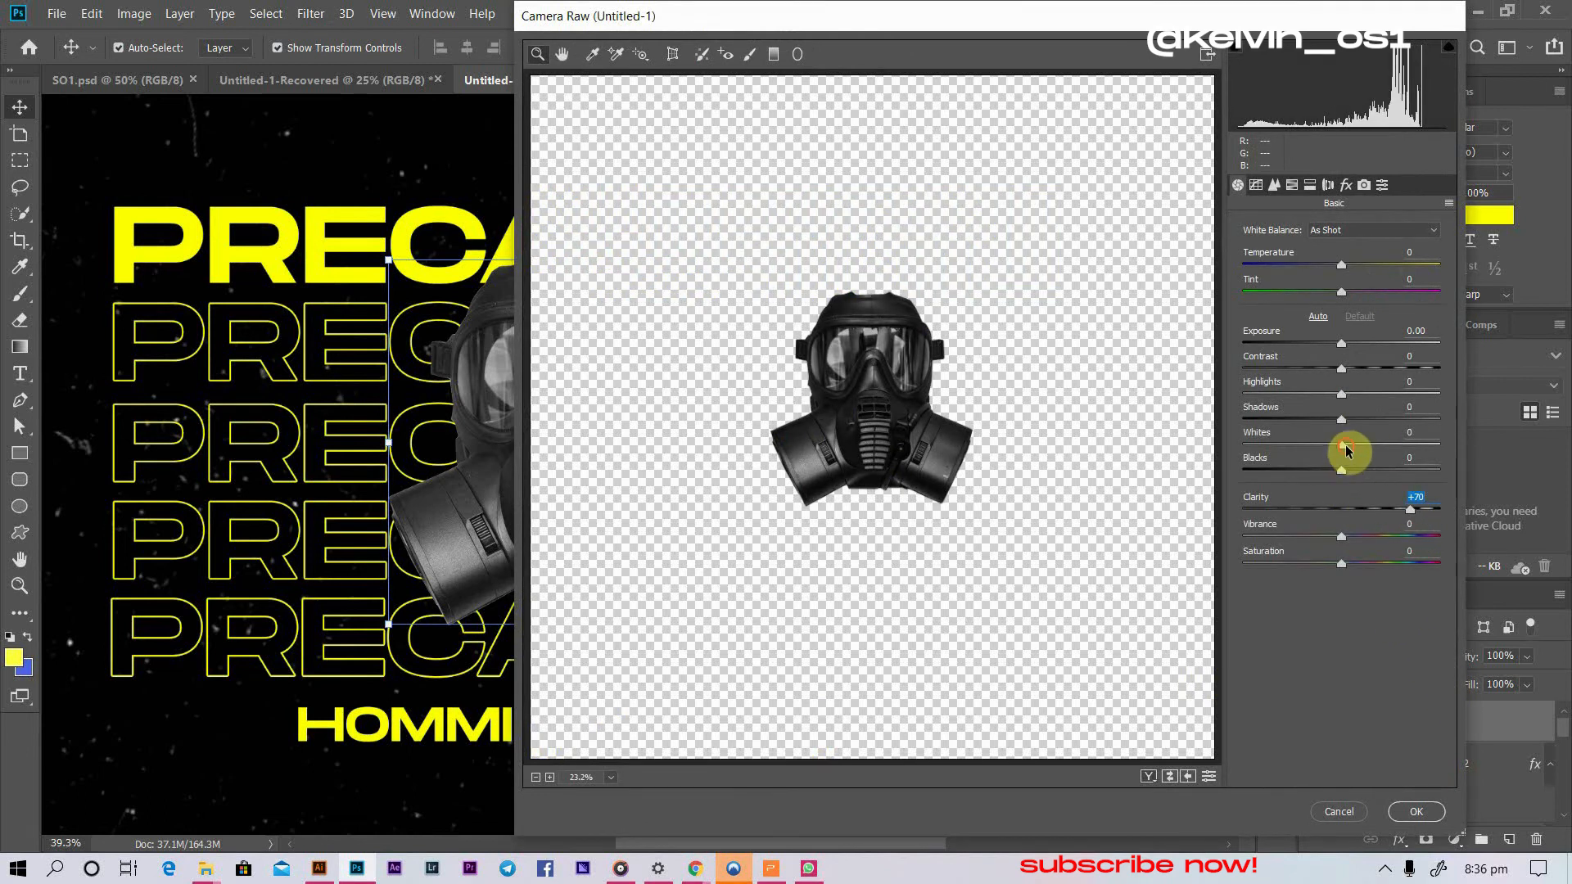
# - Set Whites to +65, Highlights to +70, Exposure to +0.15 and Contrast to +24, and apply the Camera Raw Filter
pyautogui.moveTo(1346, 450); pyautogui.dragTo(1405, 457)
pyautogui.moveTo(1343, 394); pyautogui.dragTo(1412, 410)
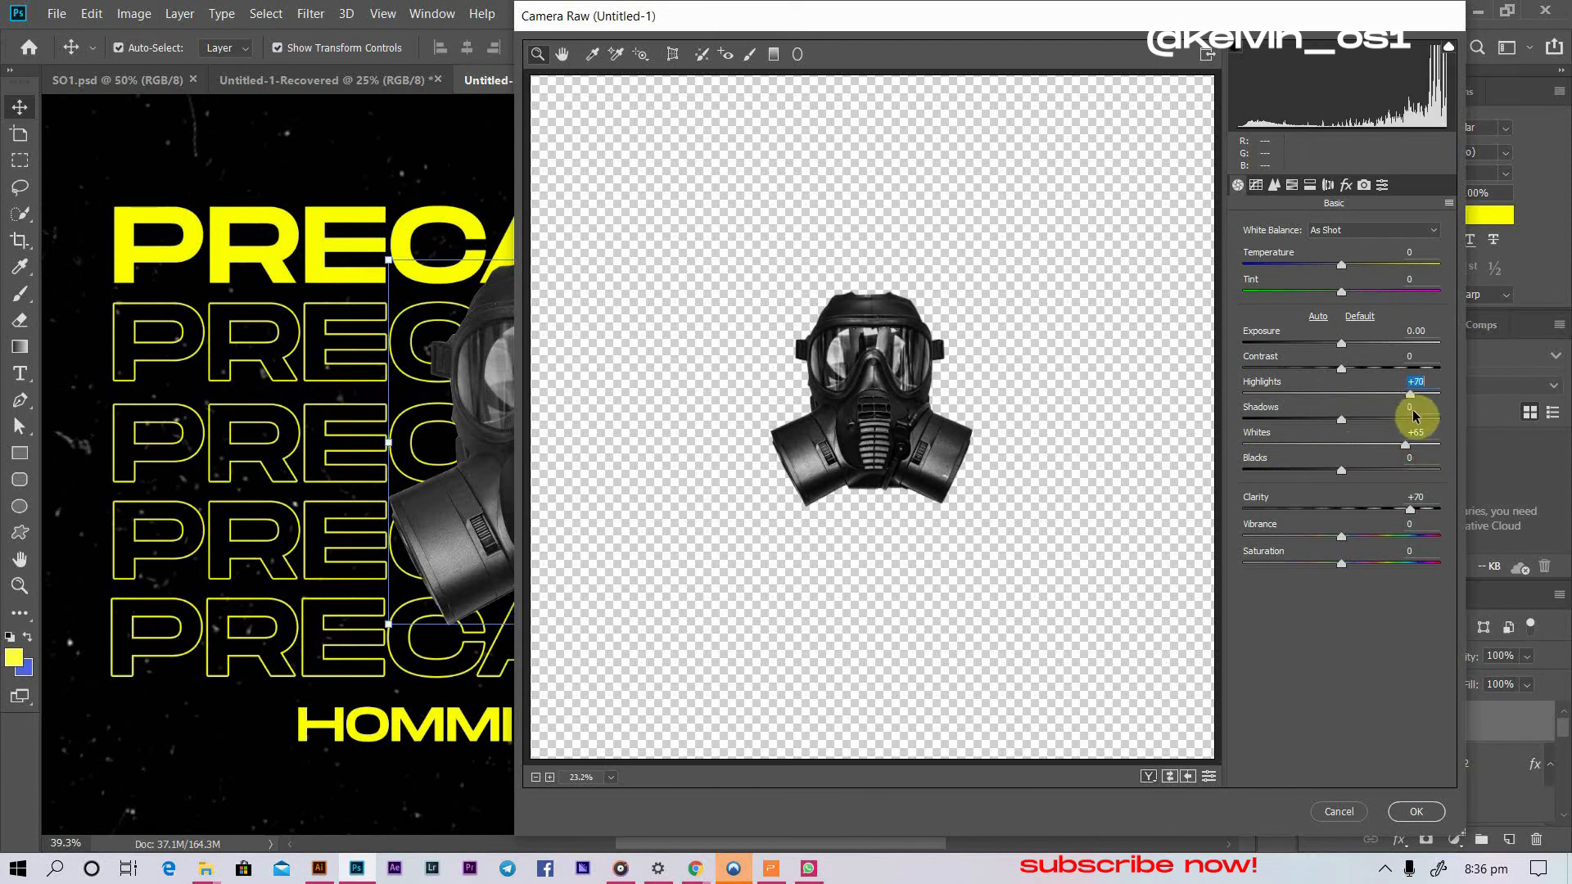
pyautogui.moveTo(1342, 344); pyautogui.dragTo(1361, 383)
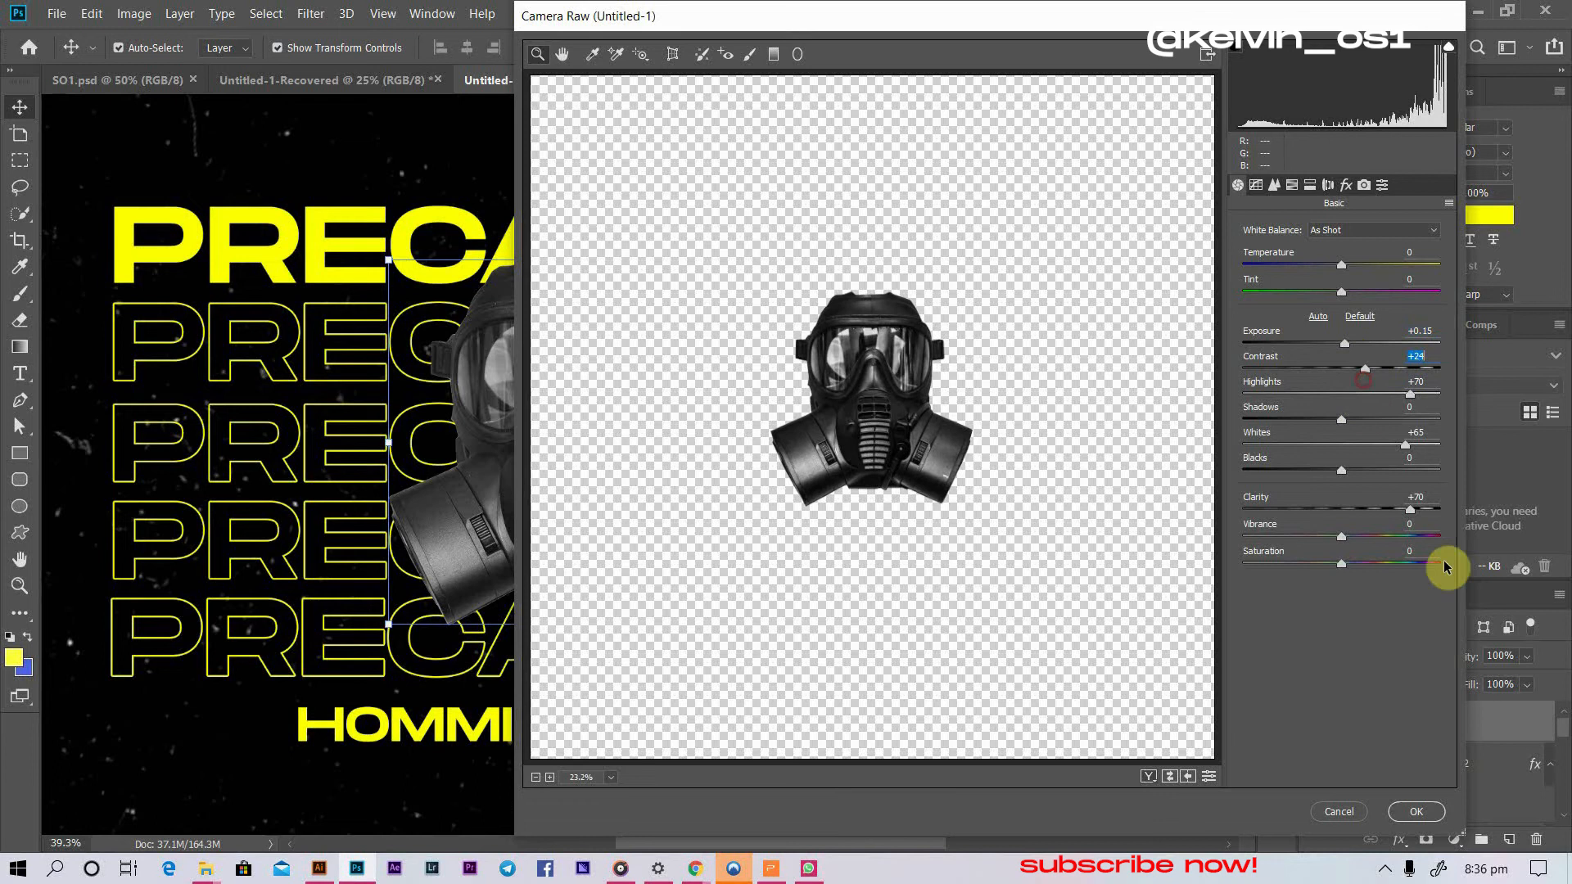
pyautogui.click(1416, 811)
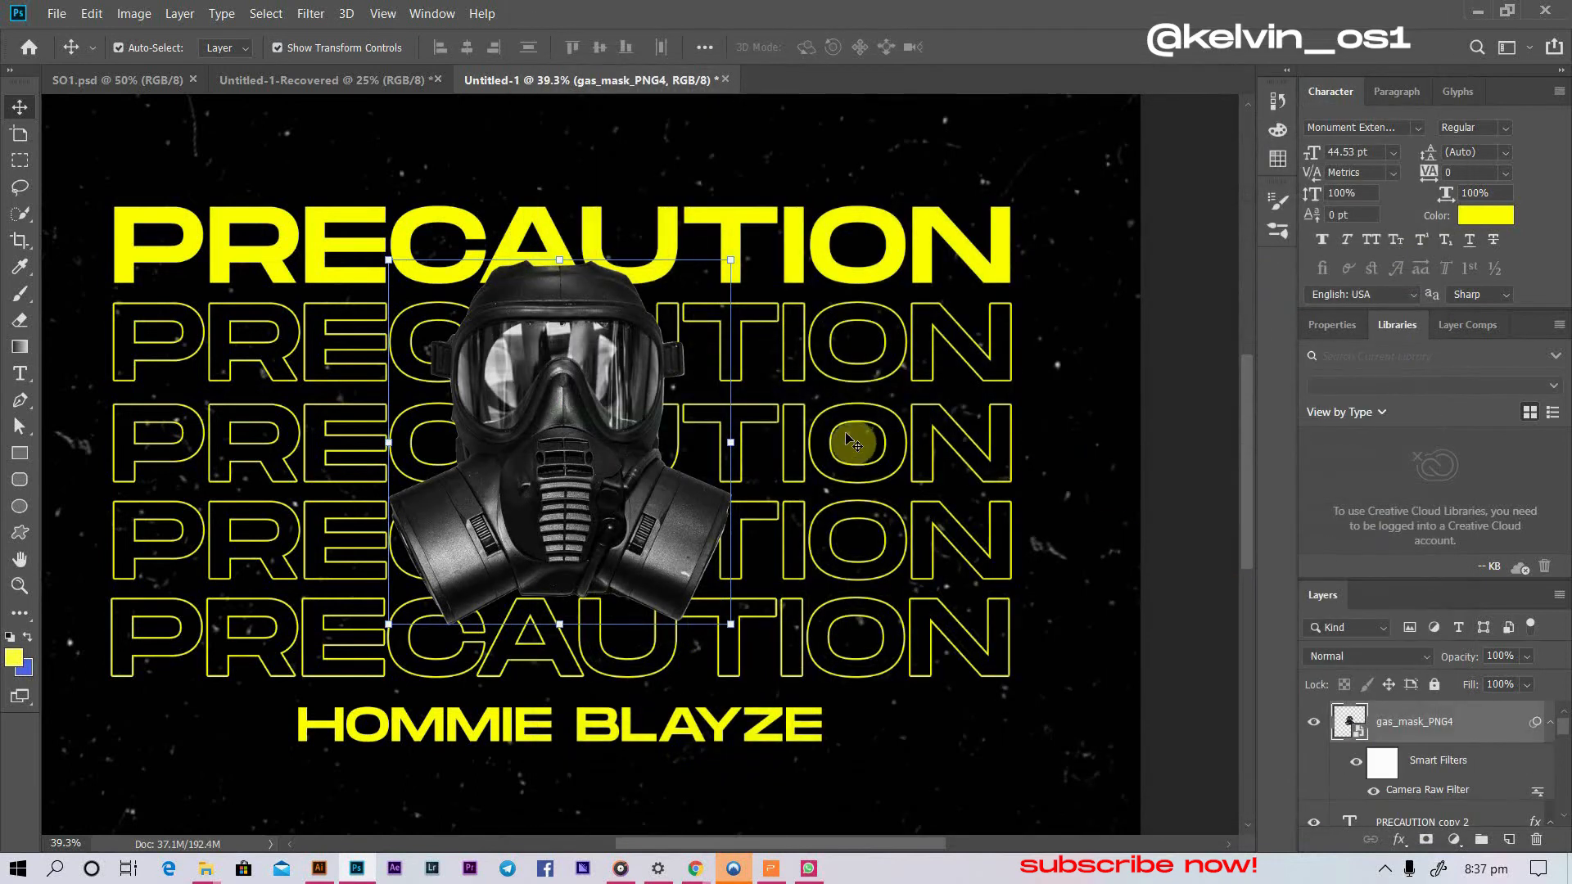
# - Add a Color Balance adjustment above the gas mask with midtones Cyan–Red at -61 and Magenta–Green at +100
pyautogui.scroll(-3, 847, 430)
pyautogui.scroll(-2, 986, 469)
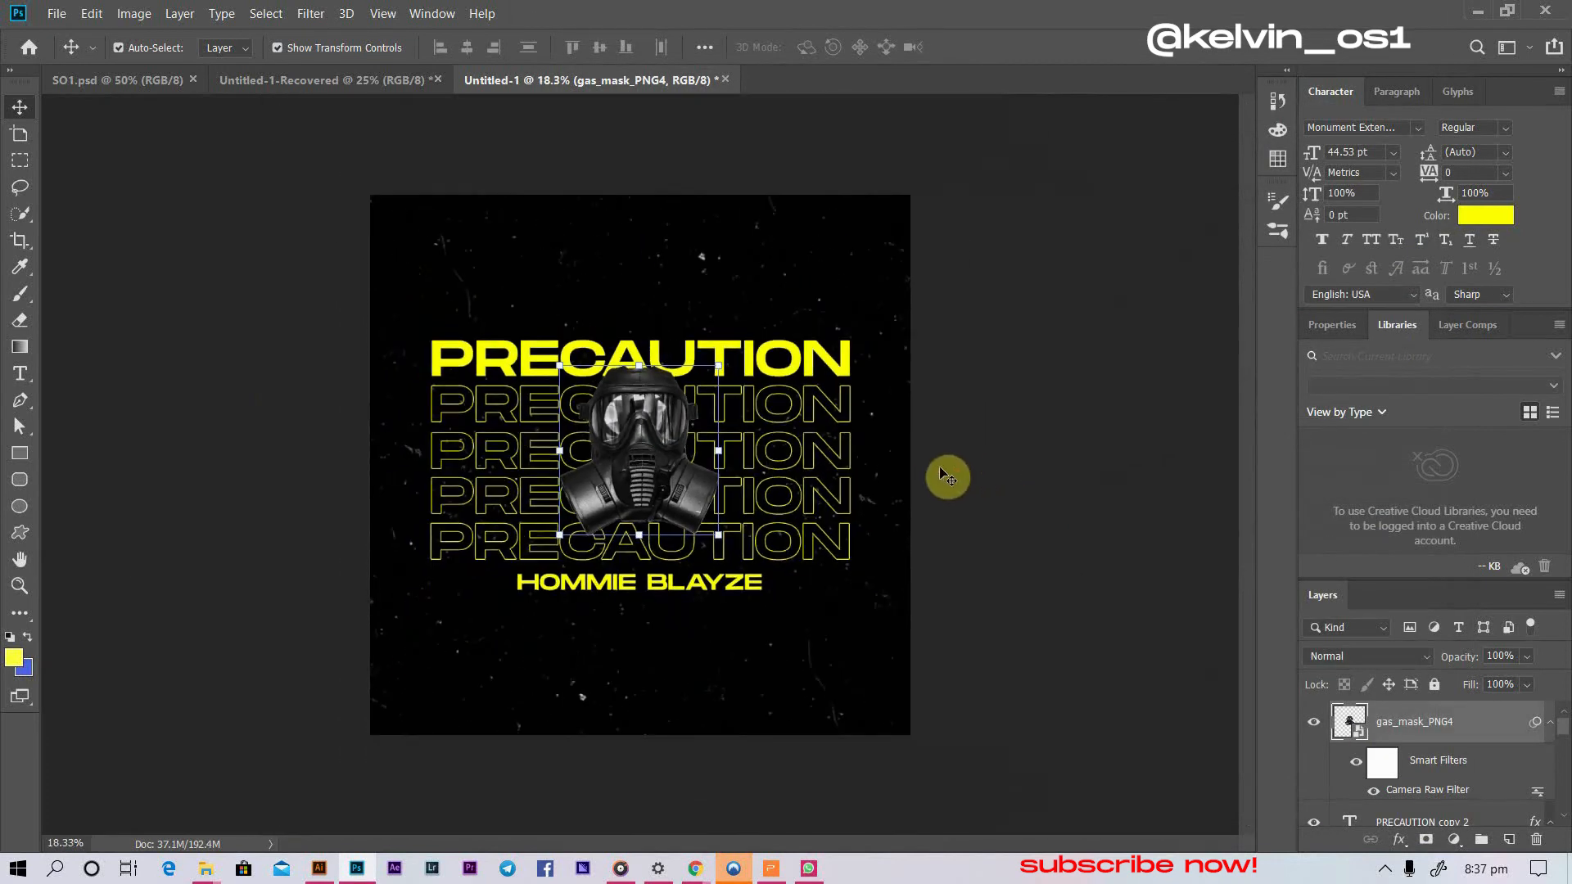
pyautogui.click(1454, 840)
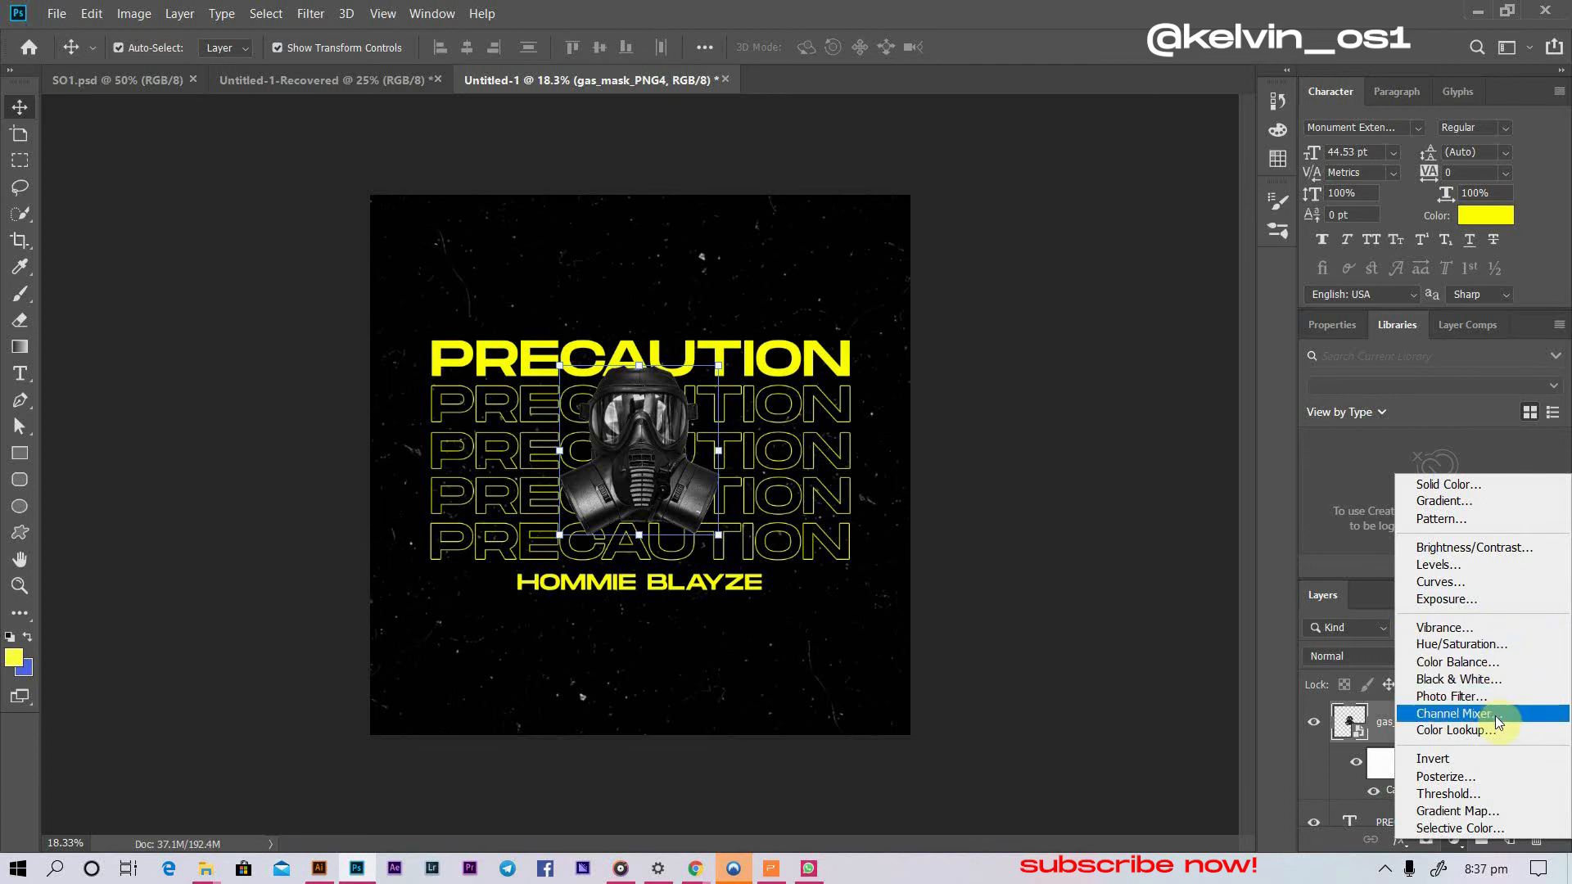
pyautogui.click(1490, 663)
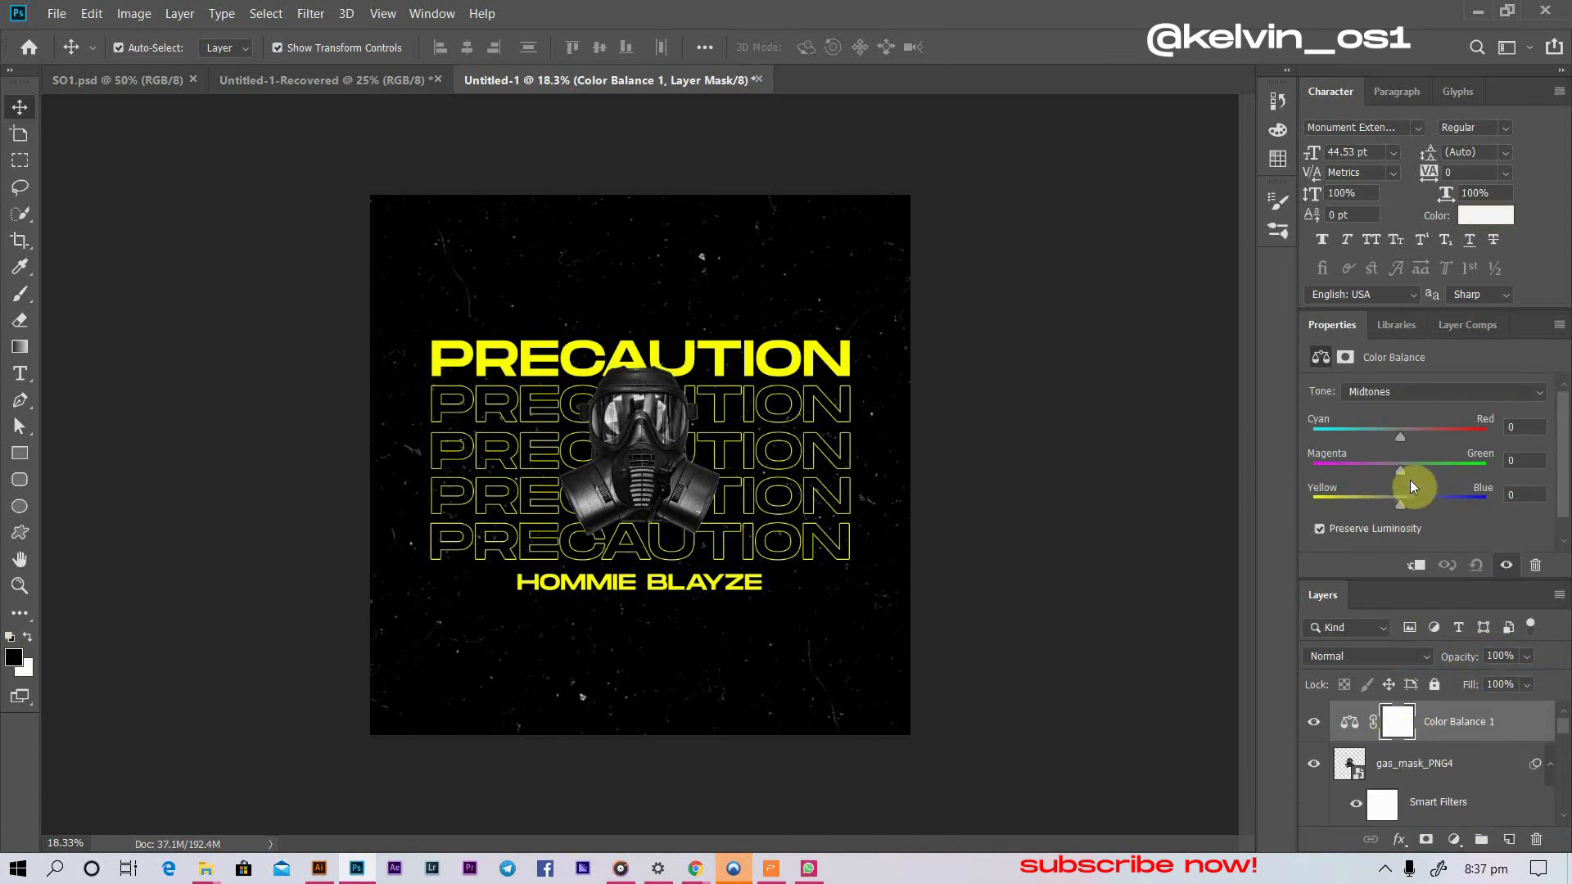
pyautogui.moveTo(1420, 468); pyautogui.dragTo(1506, 473)
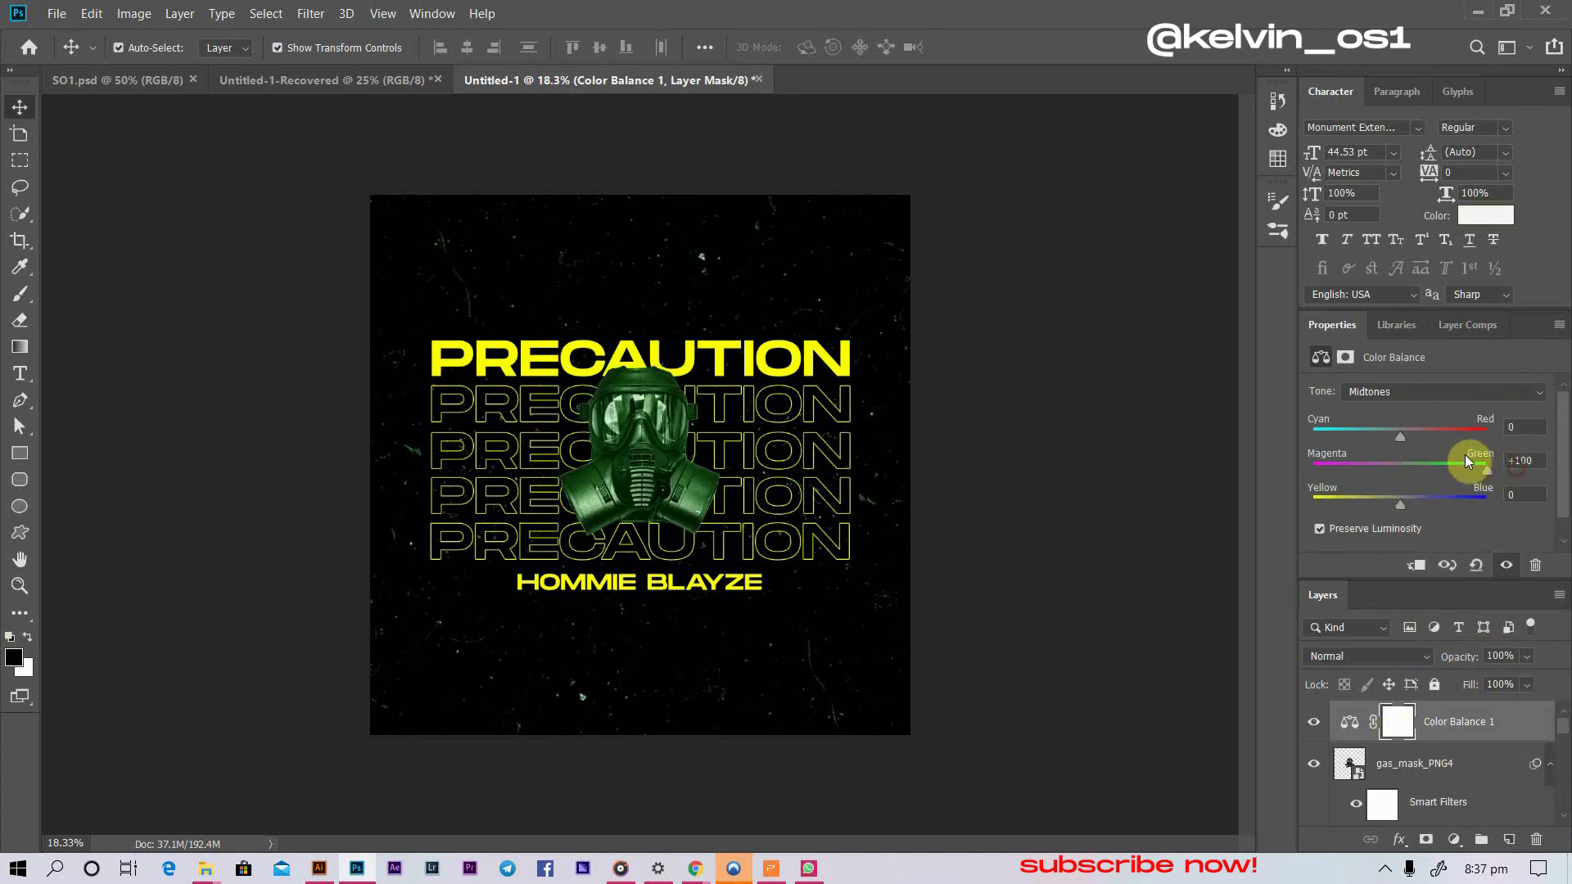
pyautogui.moveTo(1407, 436); pyautogui.dragTo(1345, 427)
# - Clip the Color Balance adjustment to the gas mask layer and set its Yellow–Blue value to +100
pyautogui.rightClick(1464, 726)
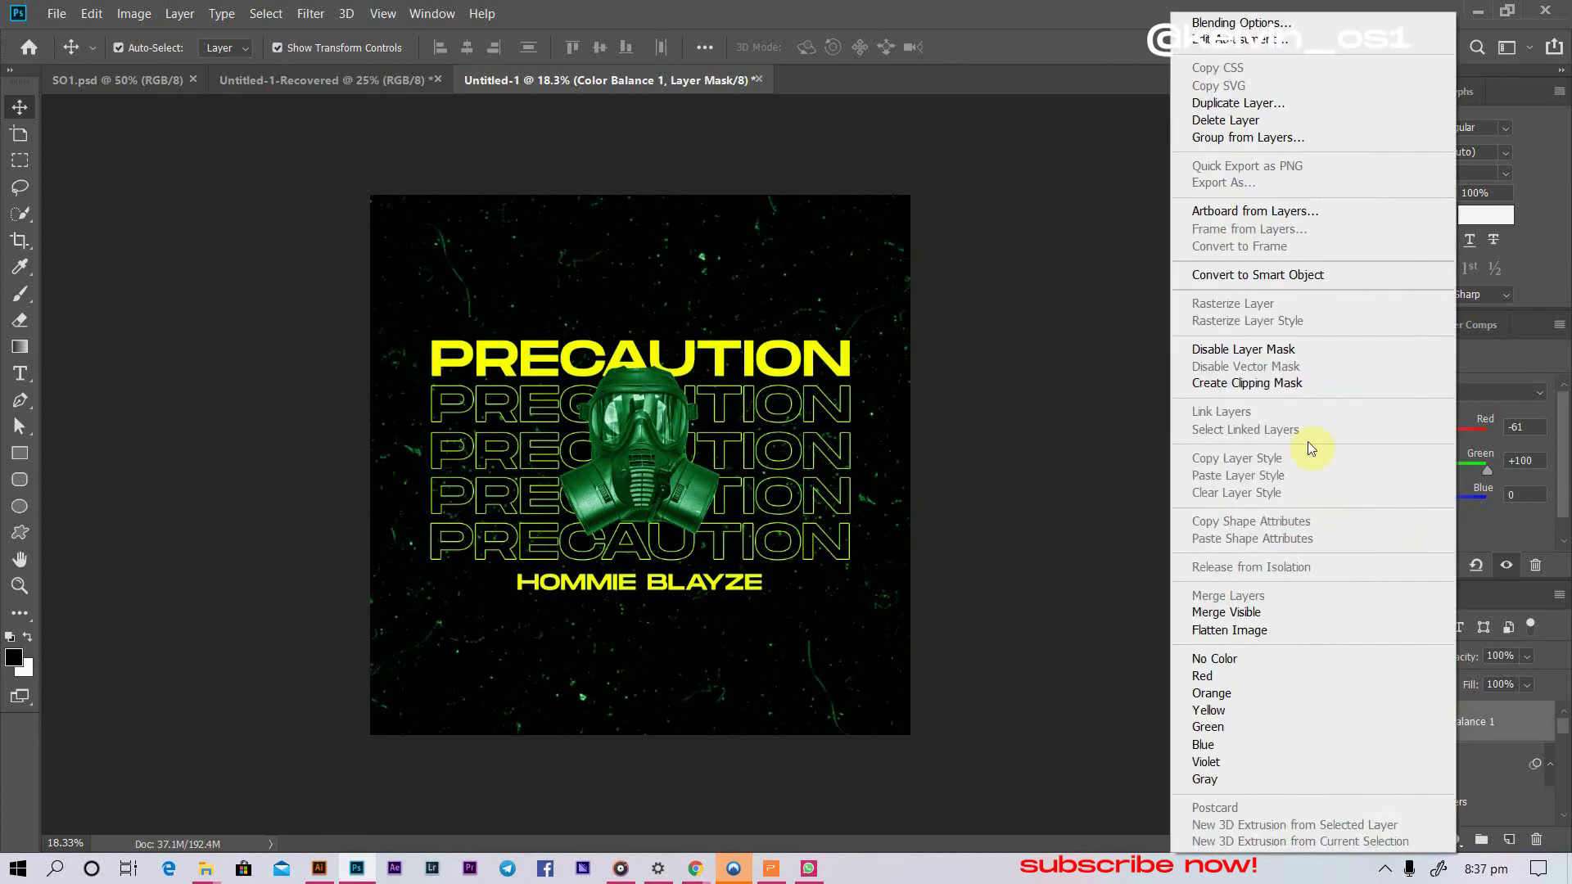
pyautogui.click(1280, 384)
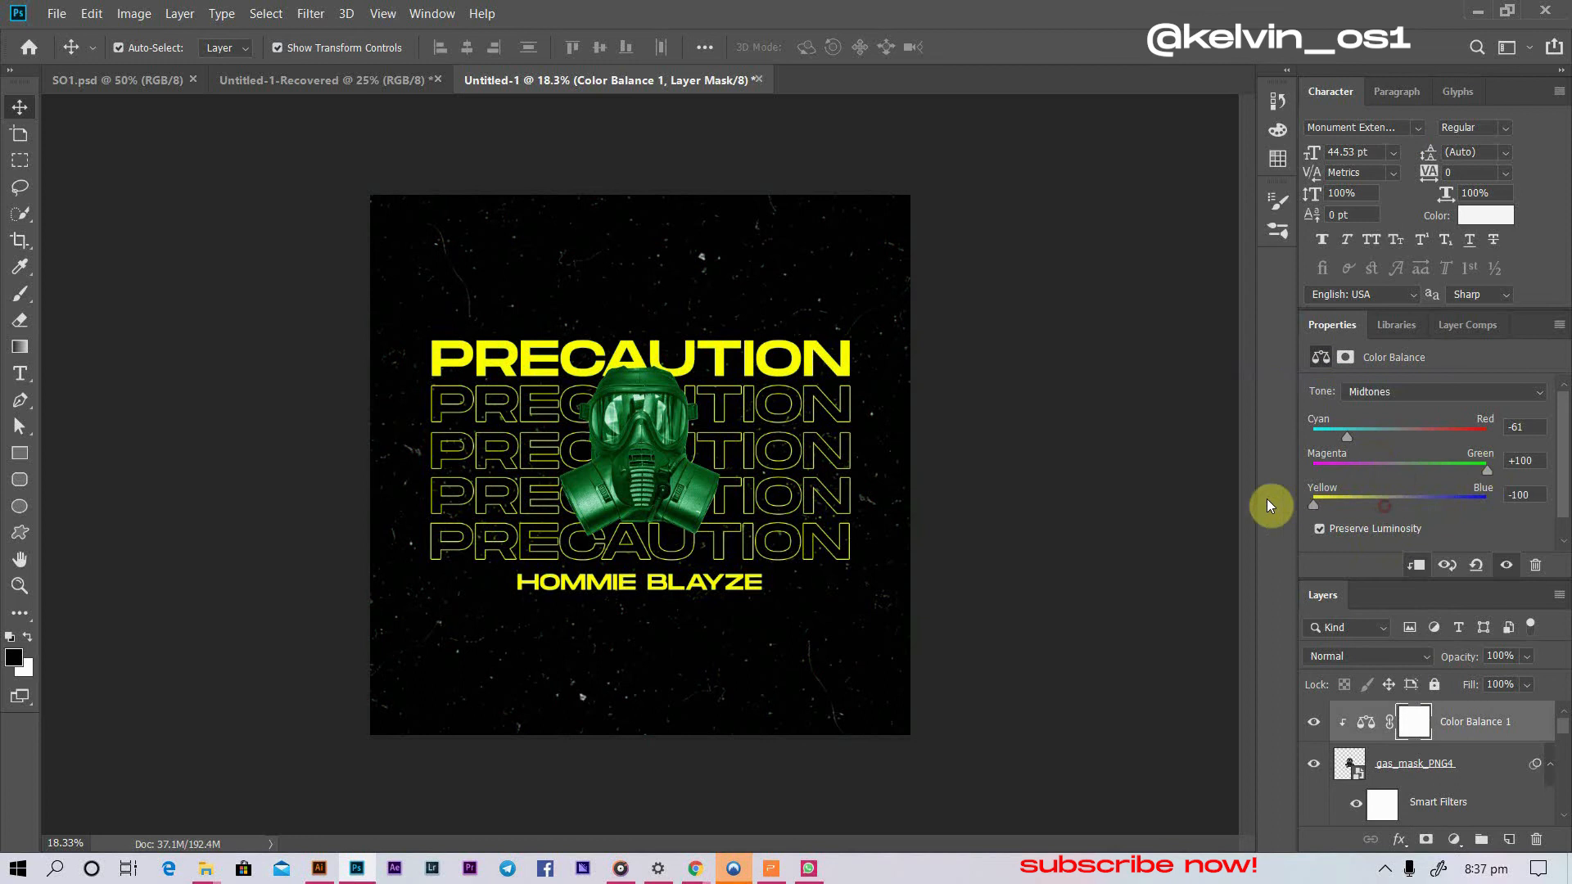
pyautogui.moveTo(1474, 496); pyautogui.dragTo(1506, 465)
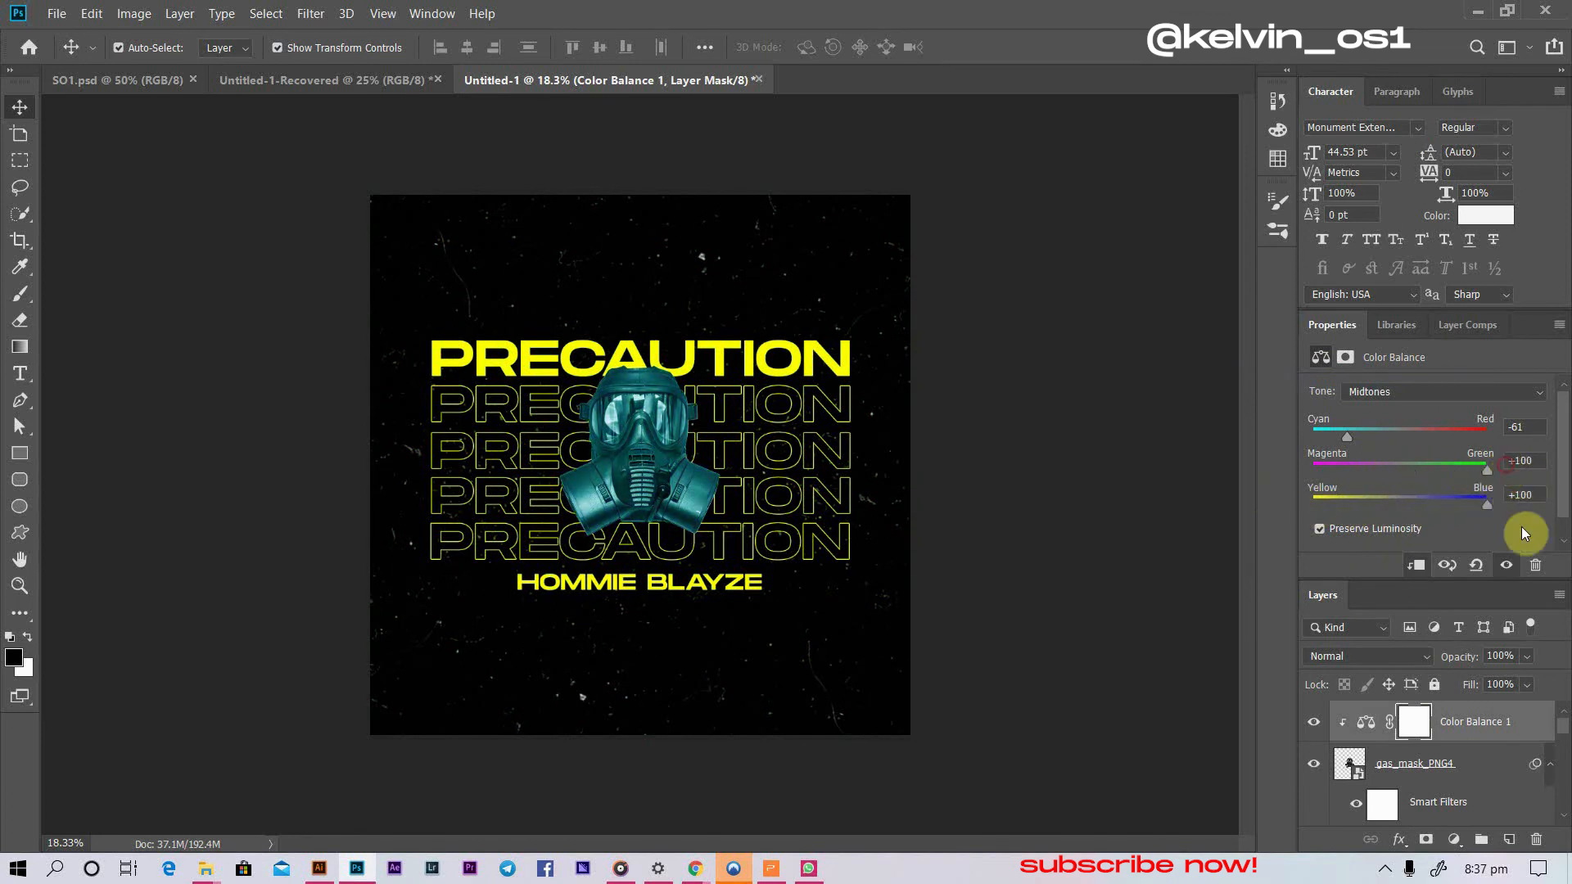
# - Delete the Color Balance adjustment layer above the gas mask
pyautogui.click(1536, 569)
pyautogui.click(770, 352)
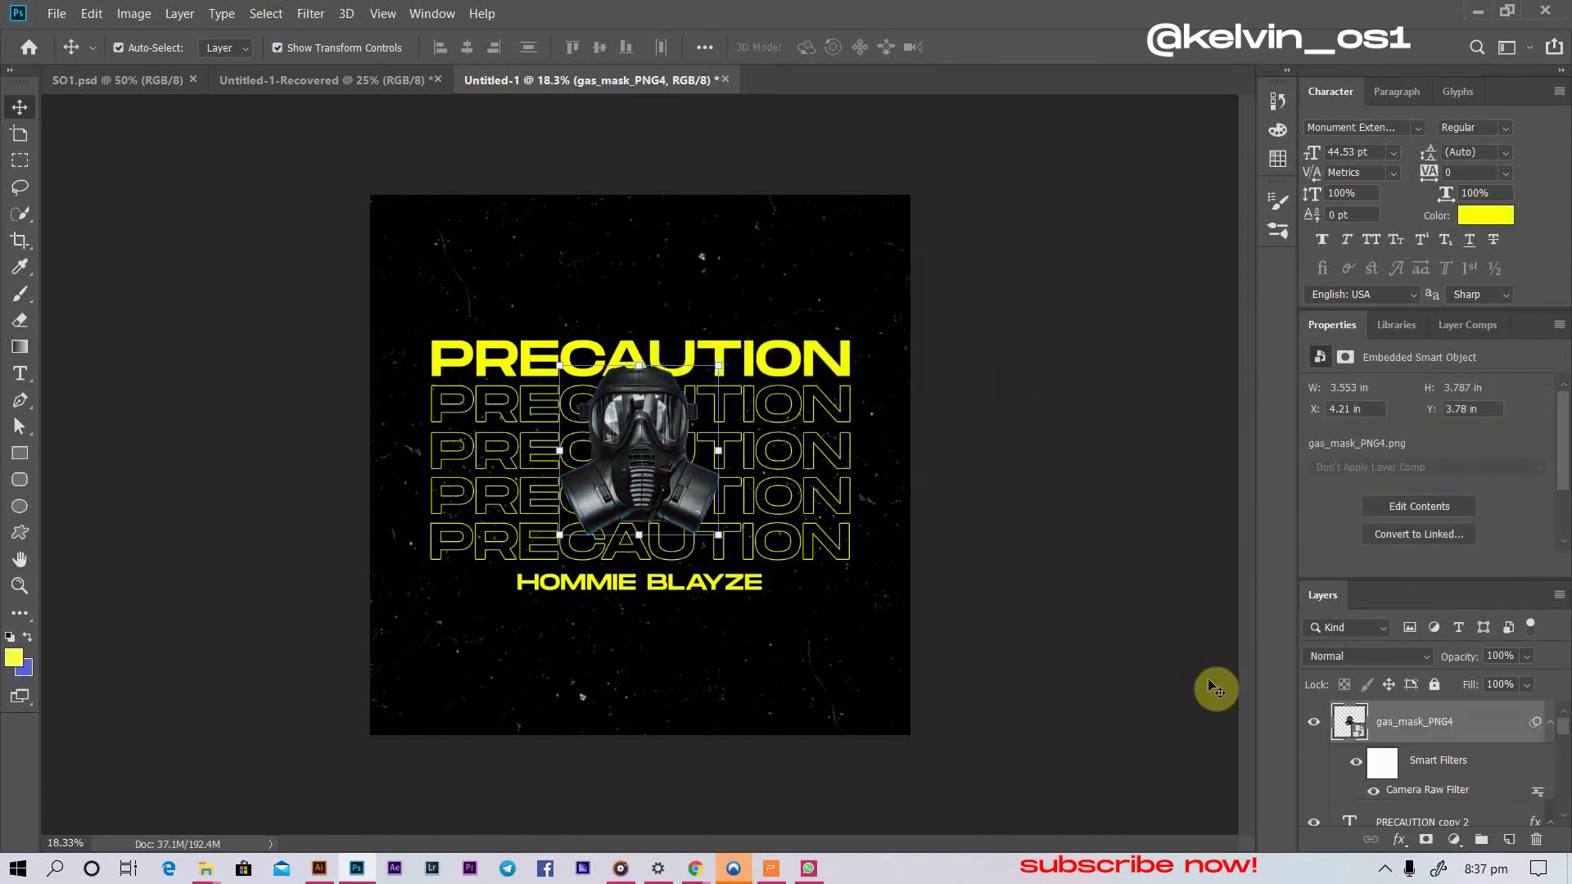
pyautogui.click(1455, 840)
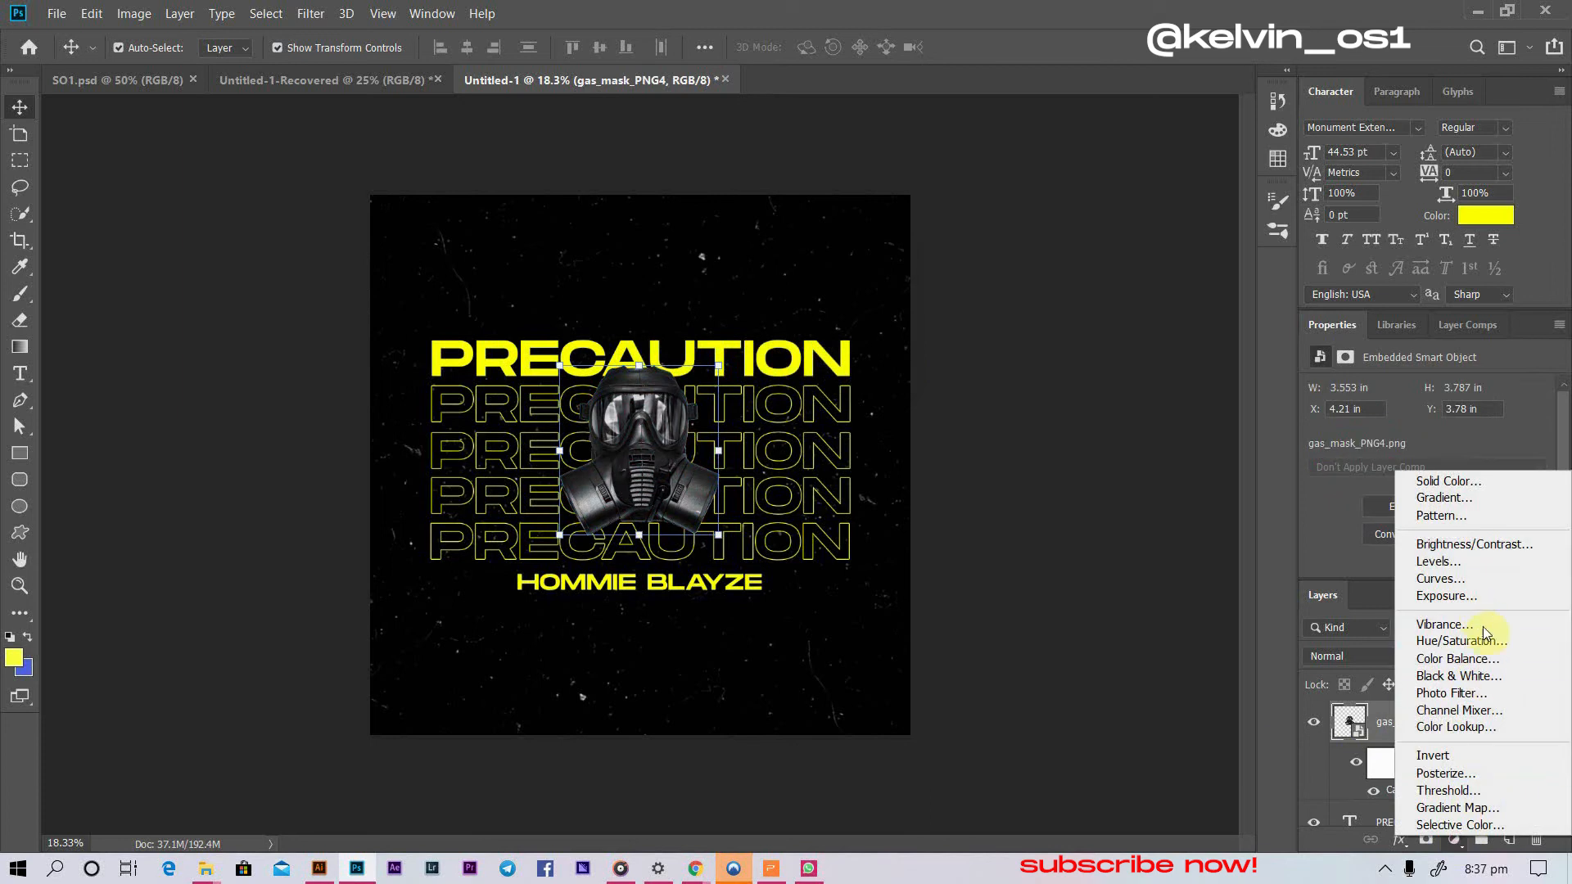
pyautogui.click(1490, 660)
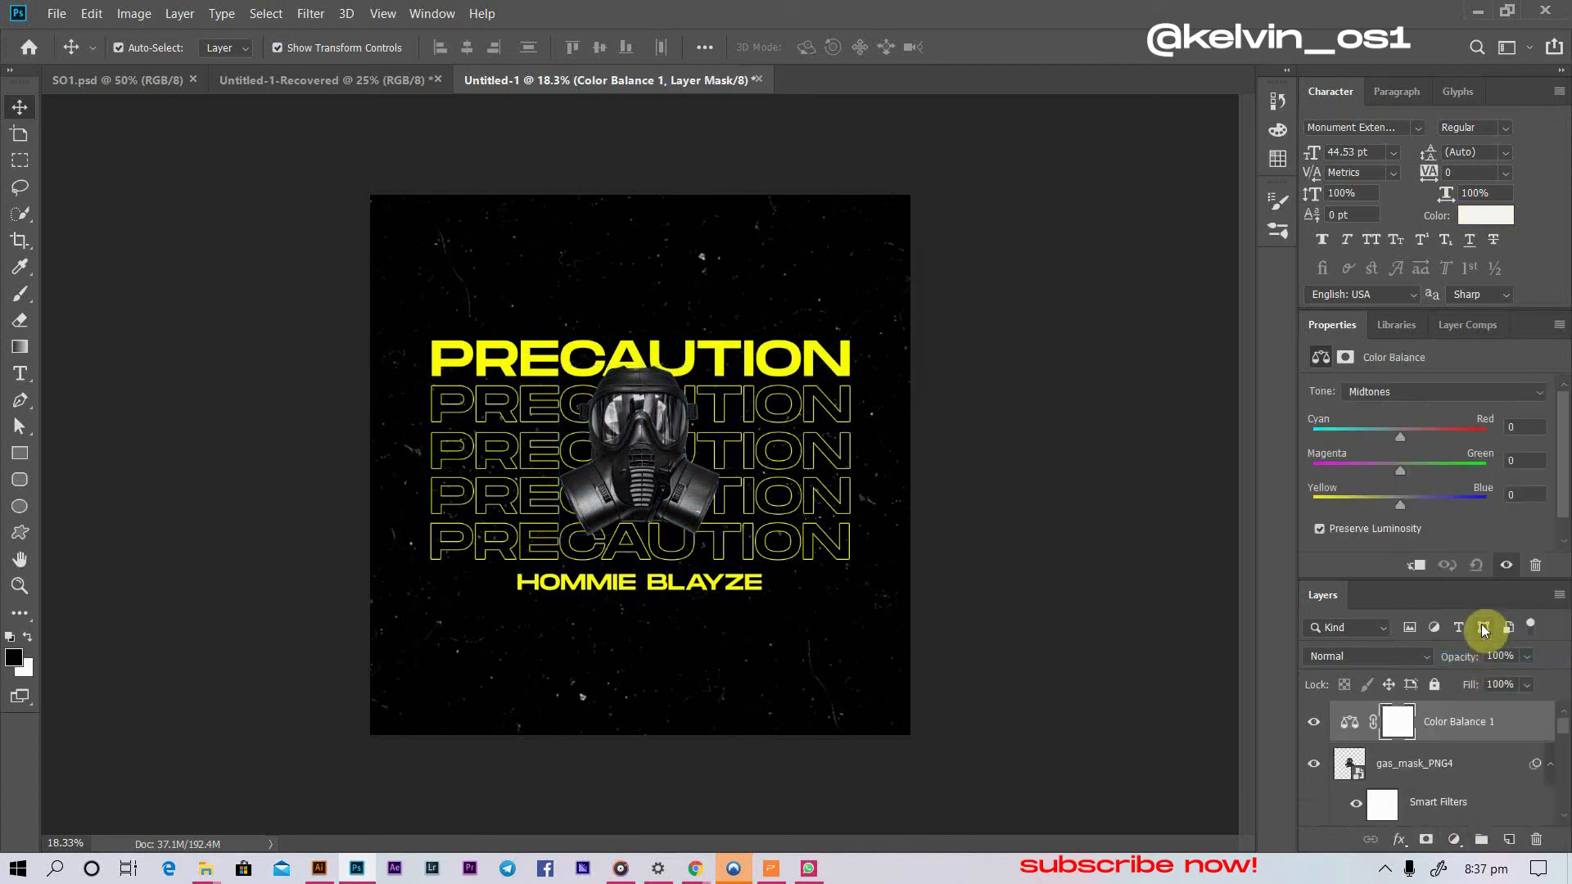
pyautogui.click(1536, 569)
pyautogui.click(728, 343)
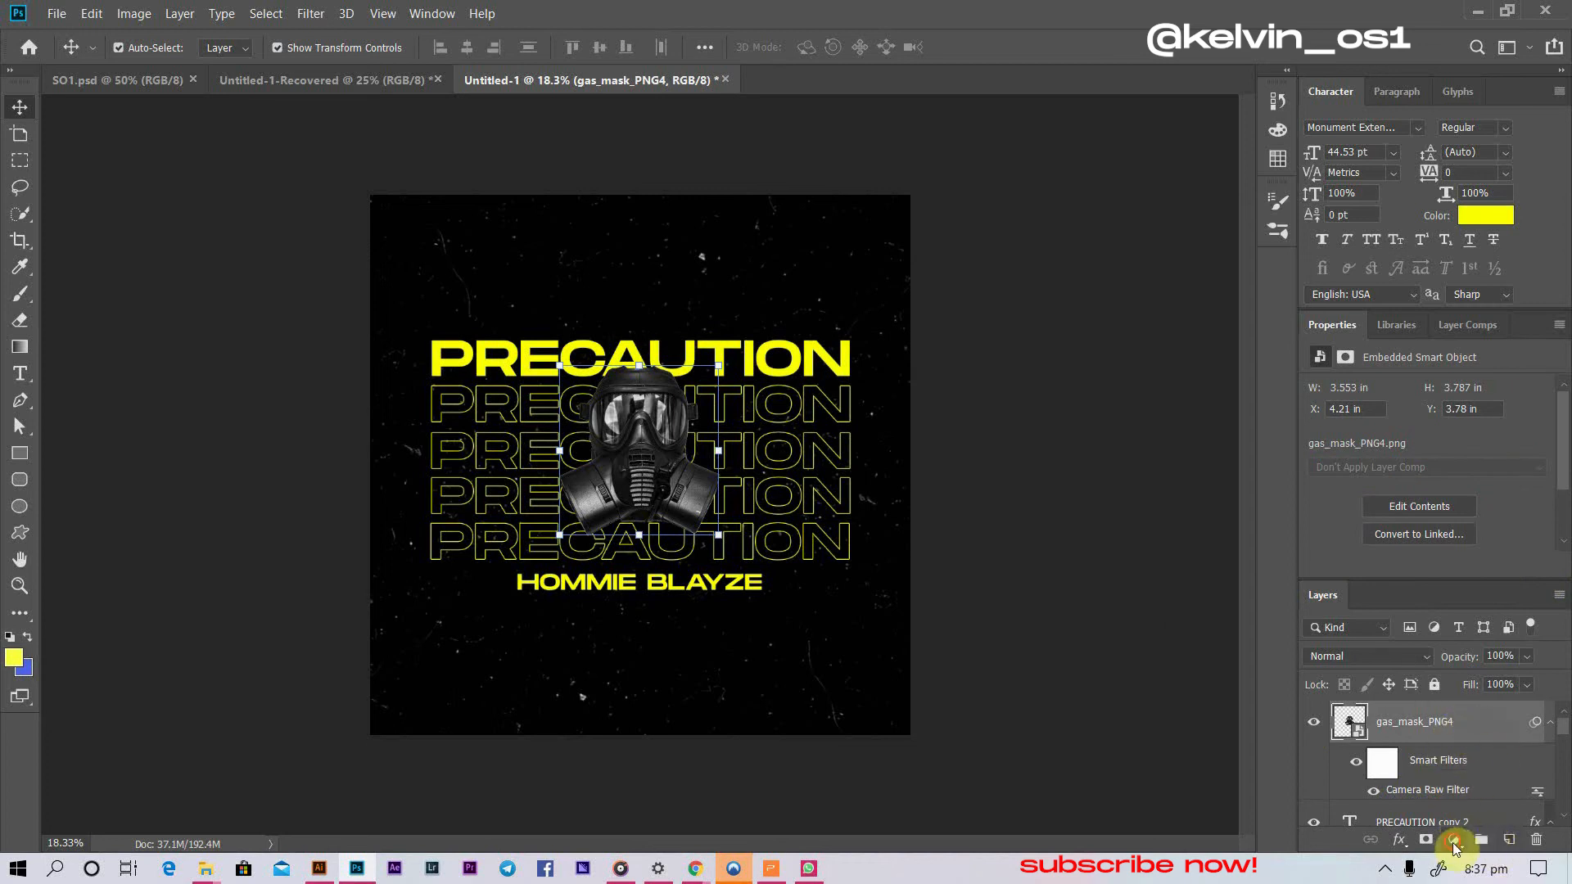
pyautogui.click(1453, 842)
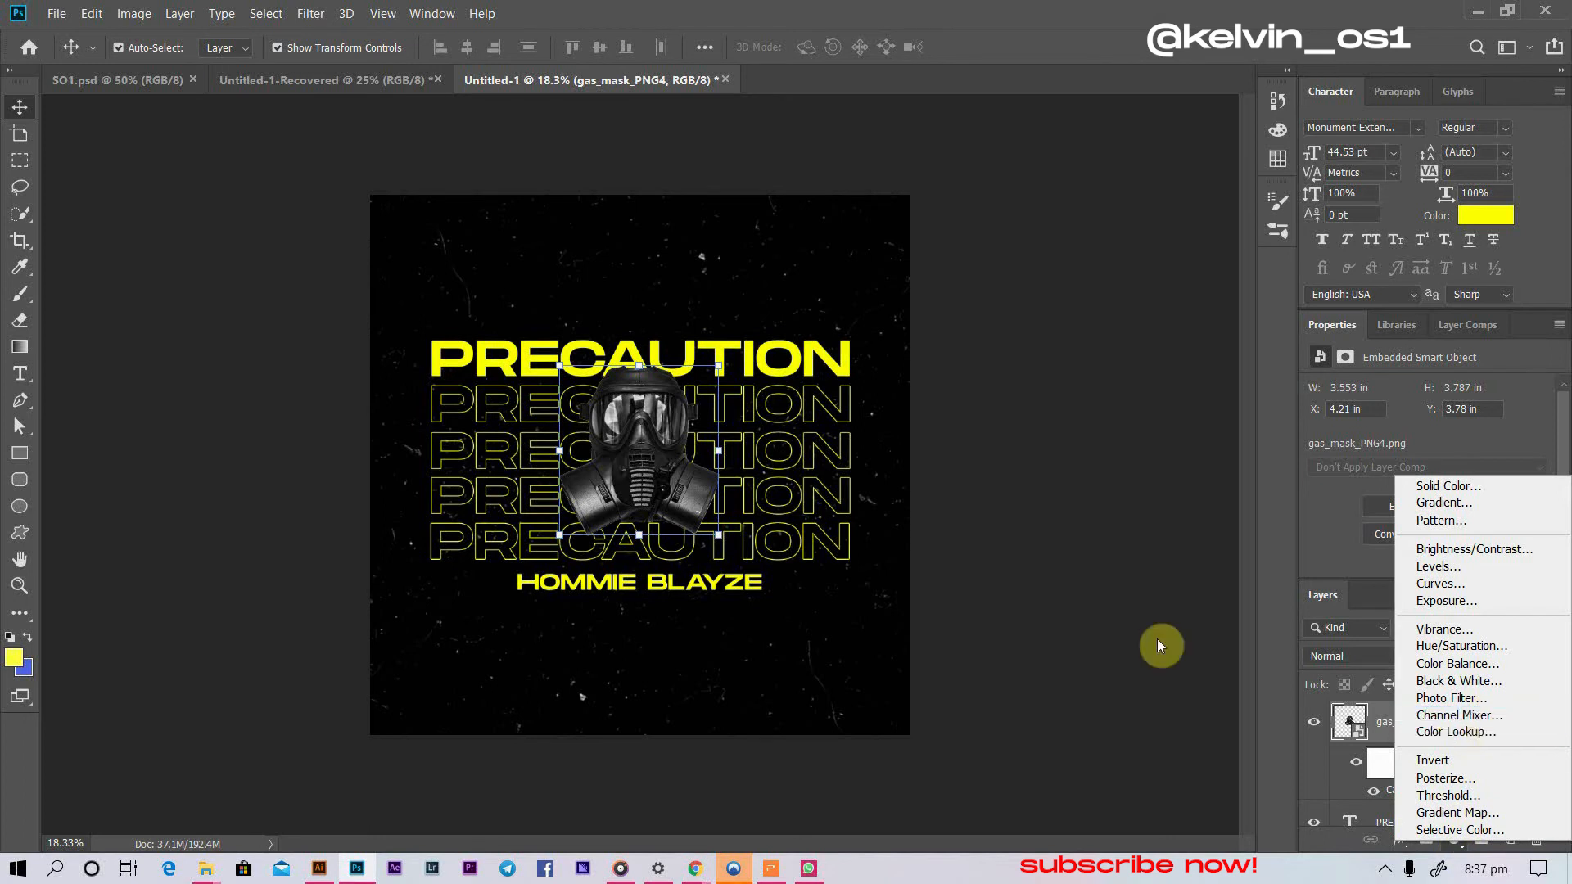
pyautogui.click(1009, 562)
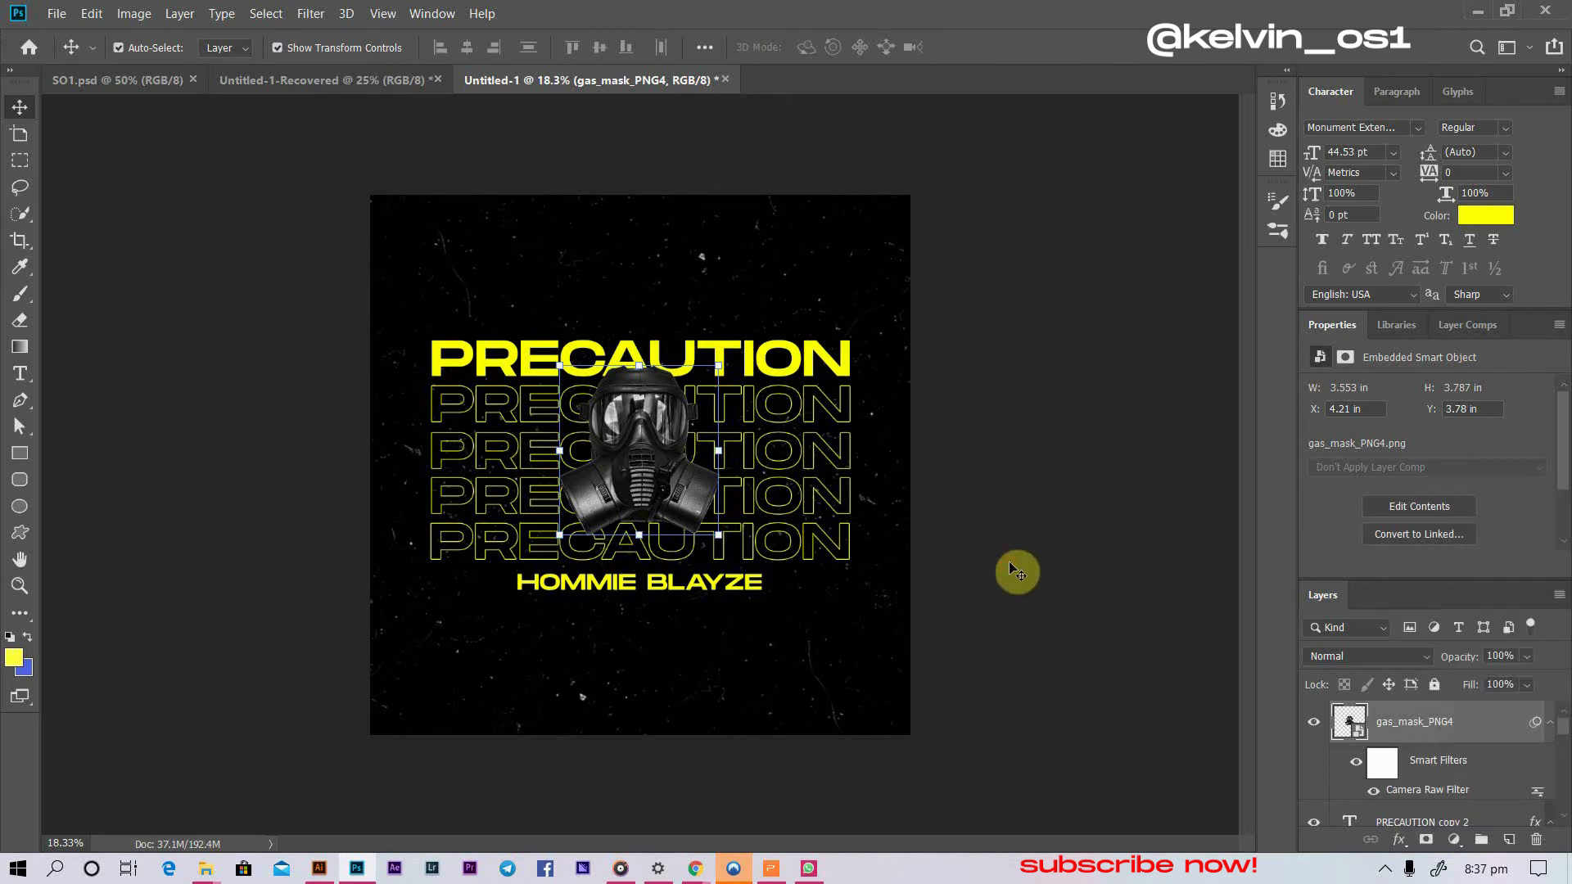
pyautogui.click(311, 13)
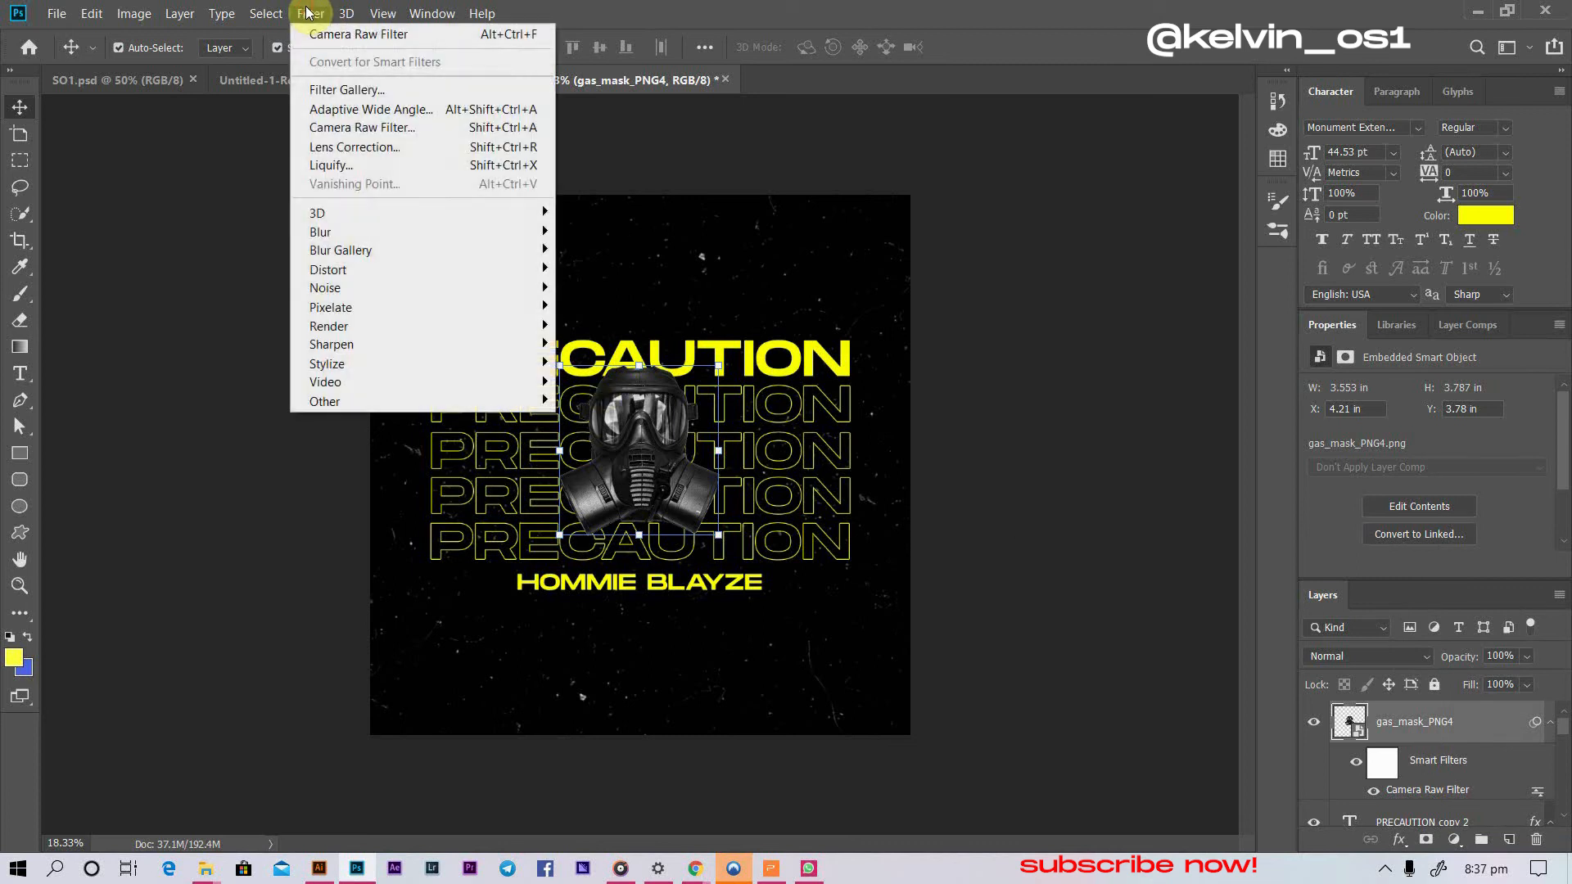
pyautogui.click(388, 167)
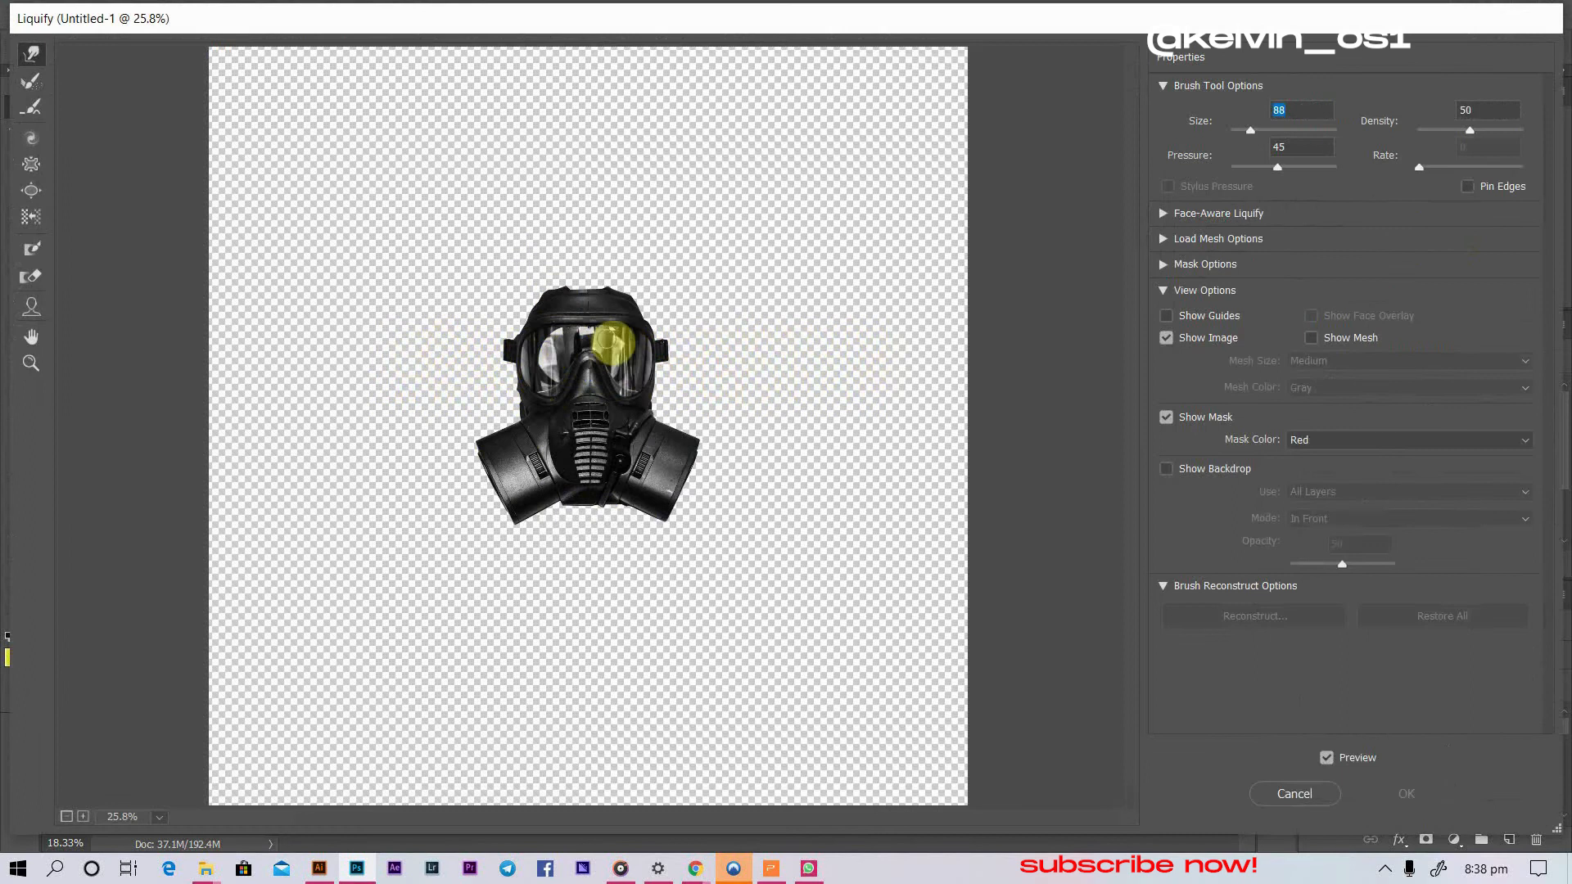
pyautogui.press('super')
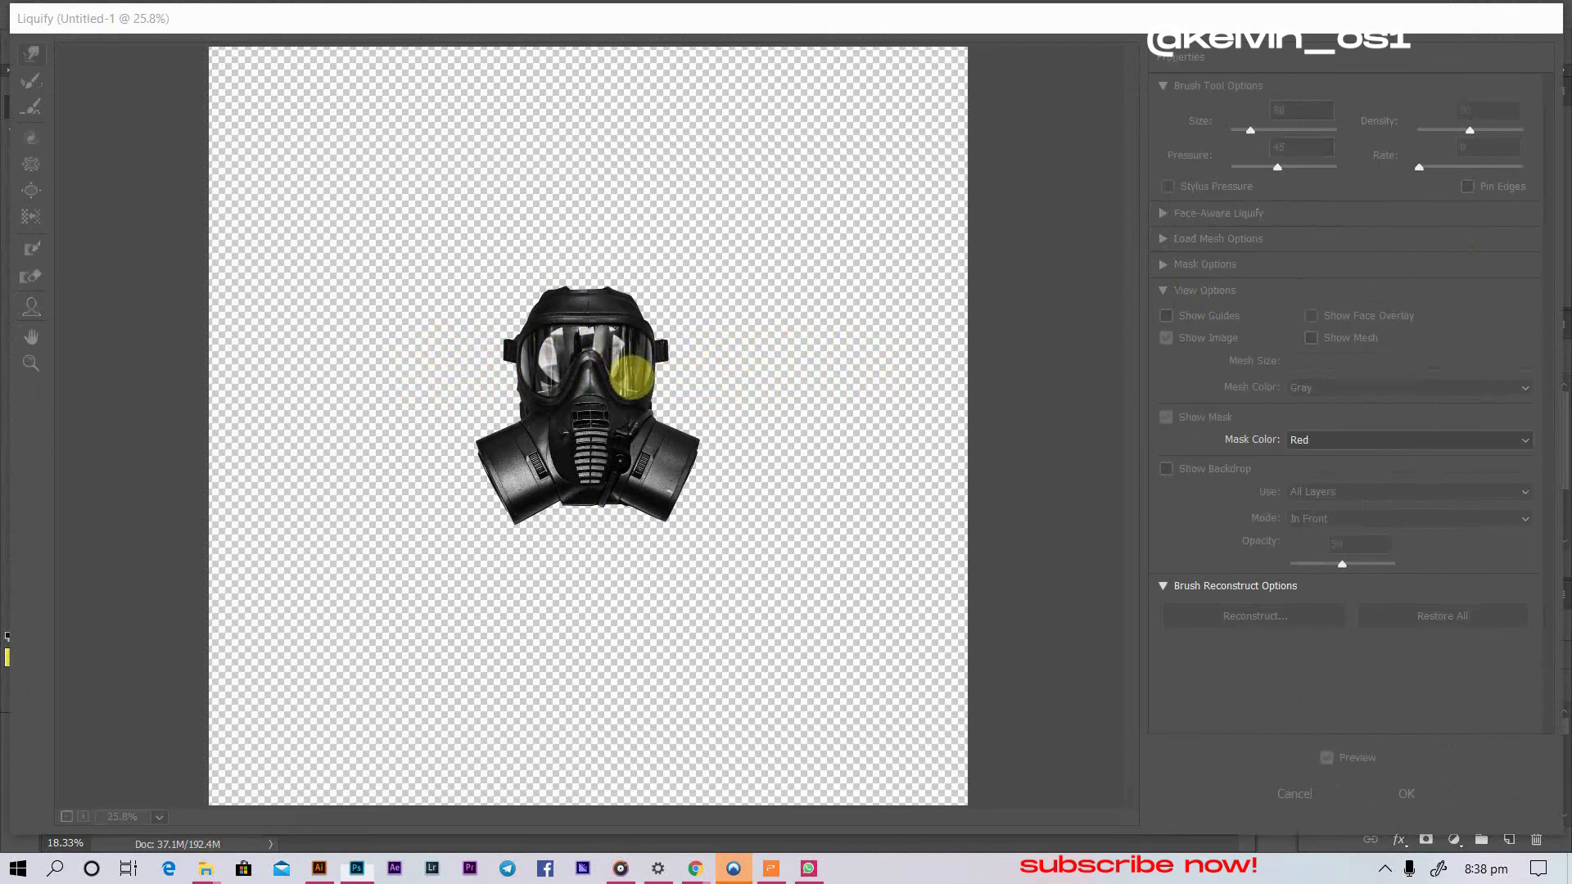
pyautogui.click(774, 337)
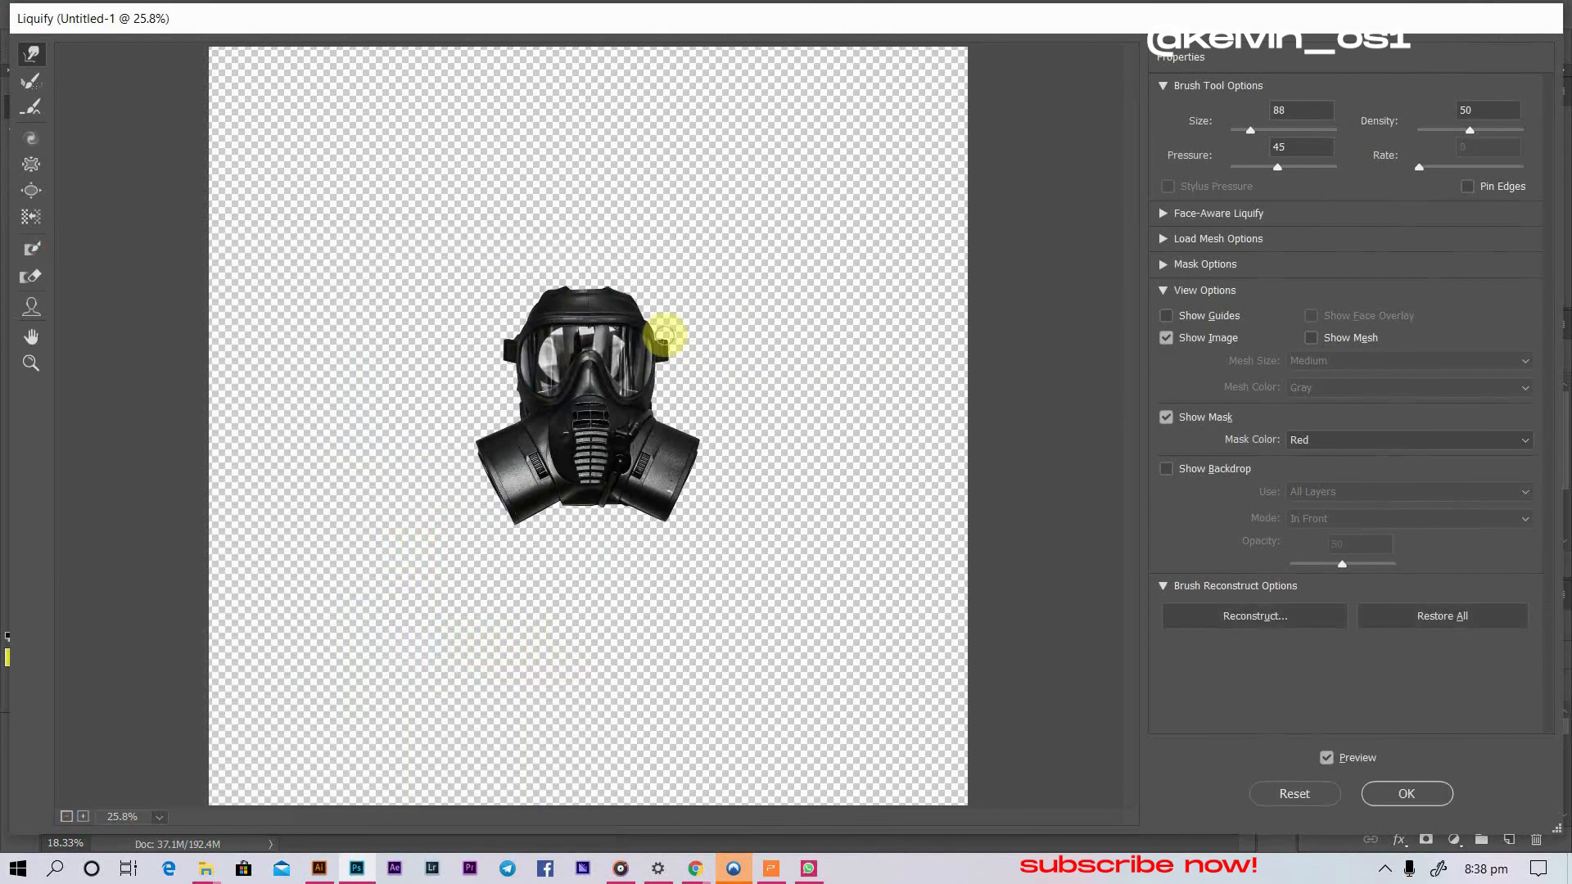
pyautogui.scroll(6, 663, 339)
pyautogui.scroll(1, 664, 339)
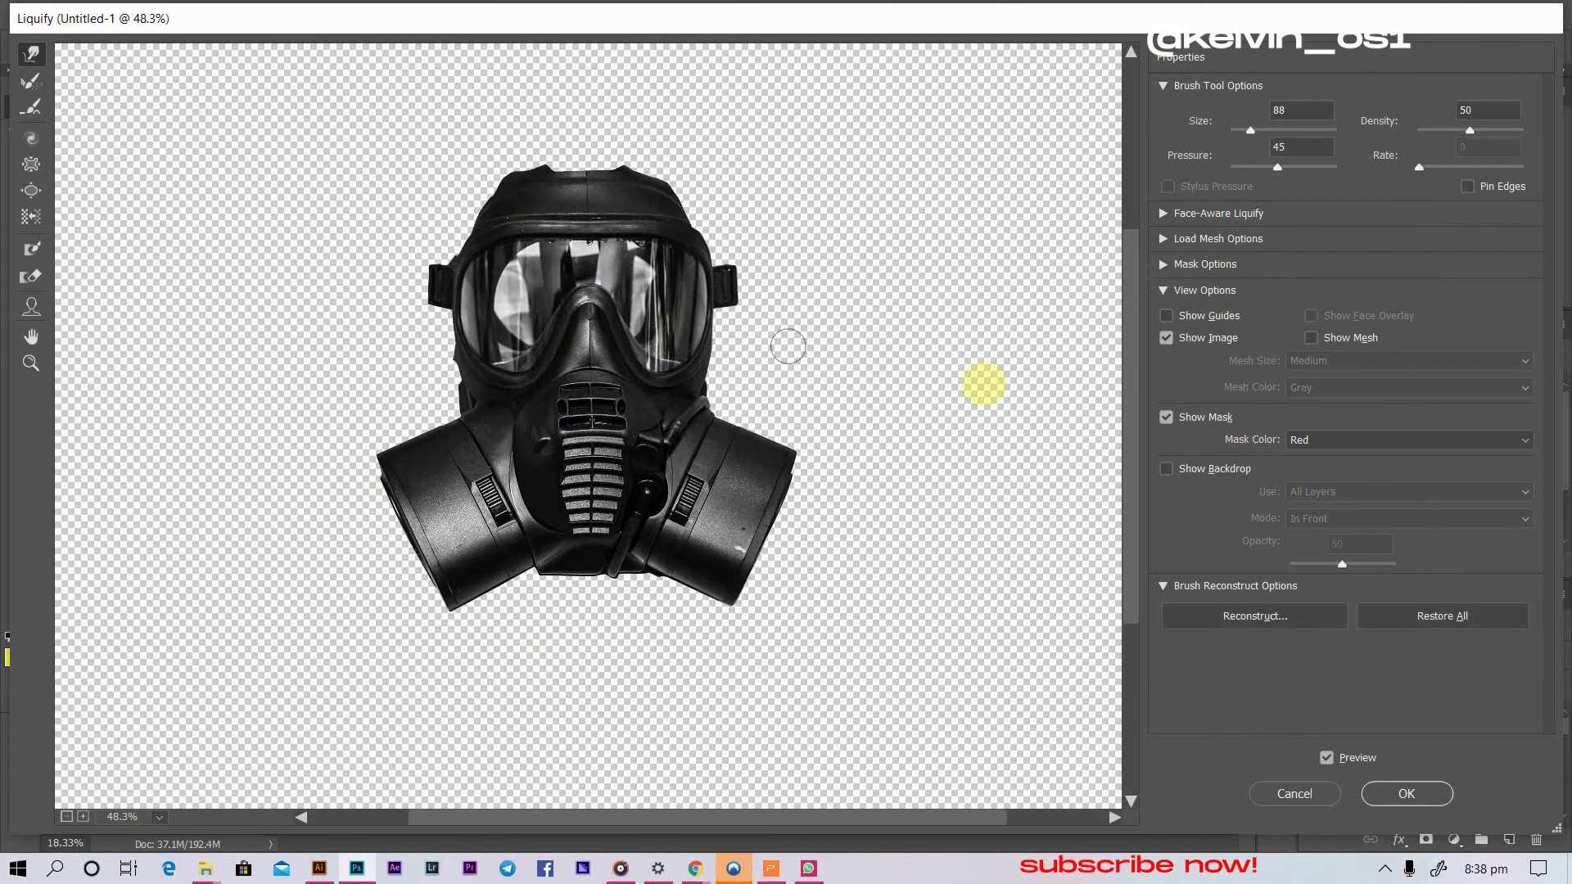
pyautogui.click(1295, 795)
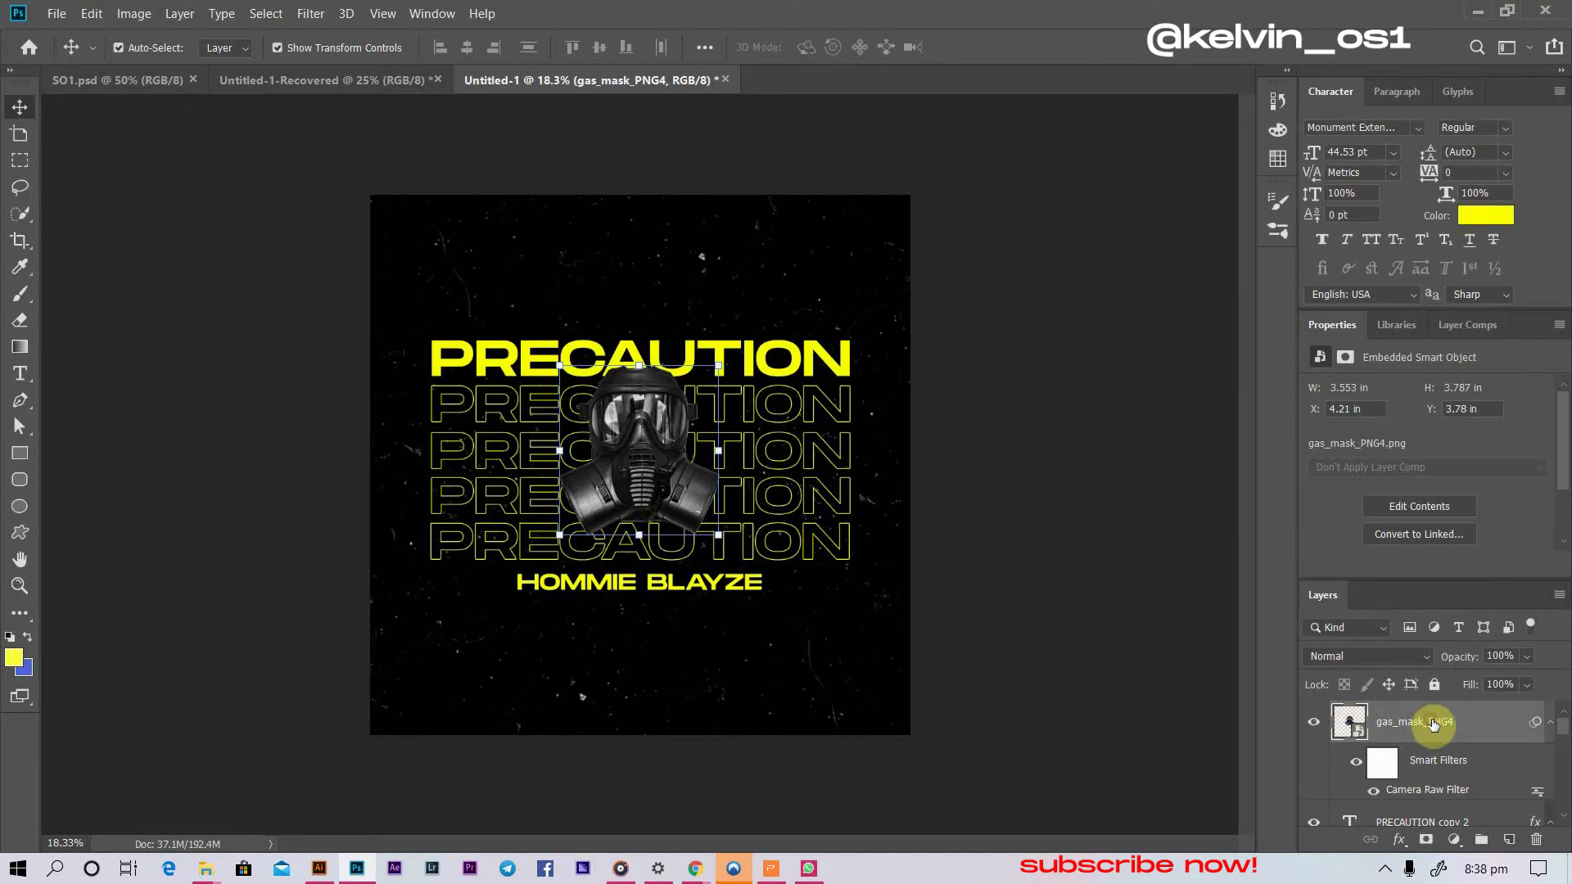
# - Duplicate the gas mask layer and nudge the copy's image in Liquify with Forward Warp at size 9212 and pressure 68
pyautogui.hotkey('ctrl', 'j')
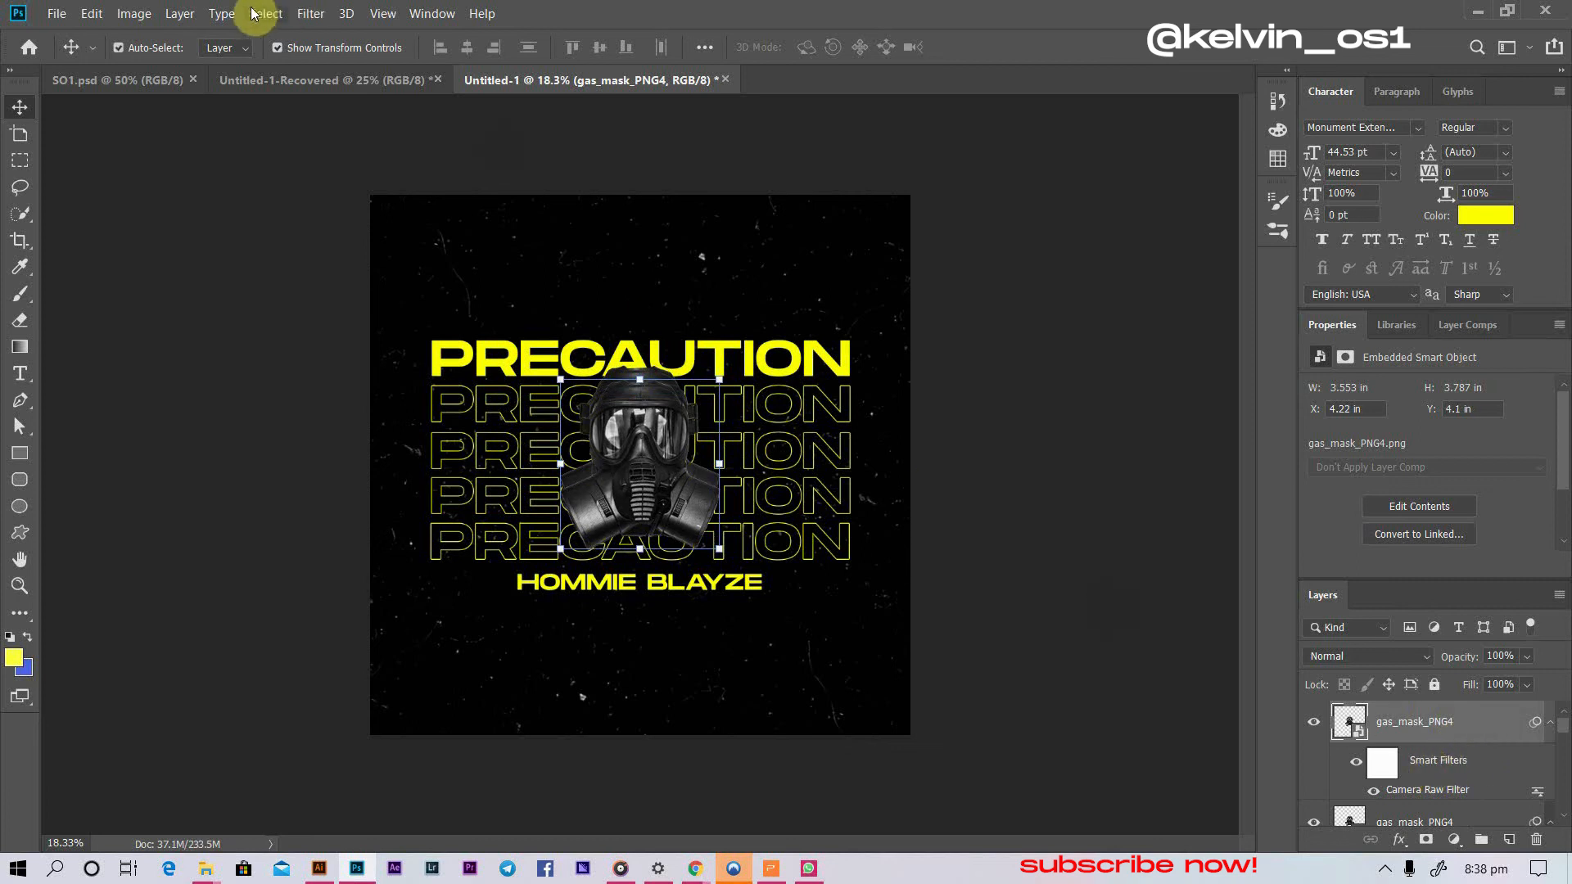
pyautogui.click(311, 14)
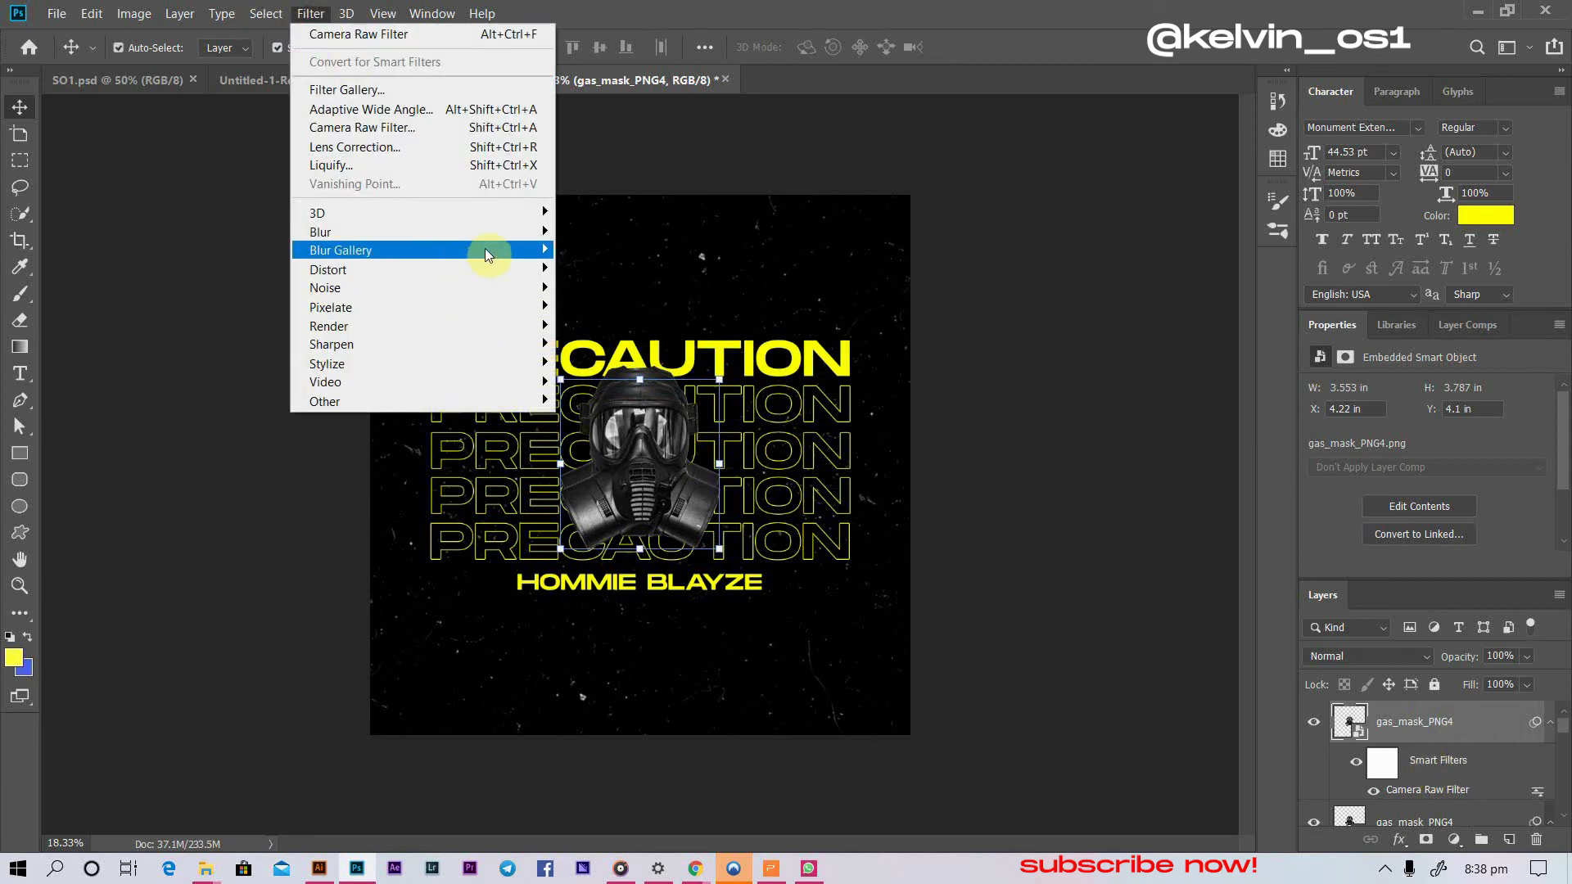
pyautogui.click(489, 165)
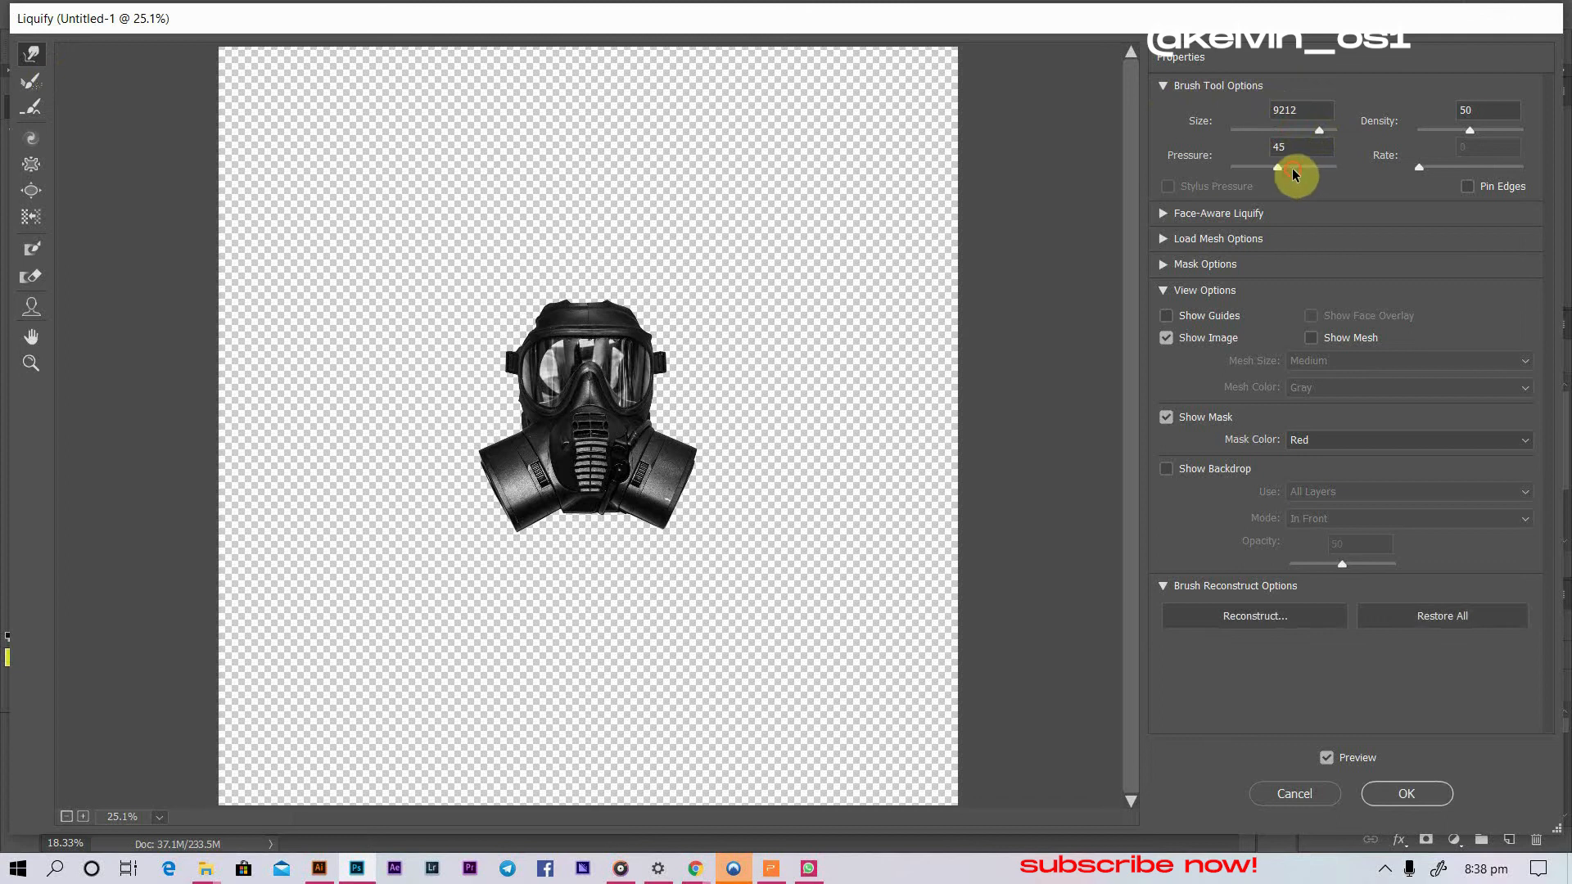
pyautogui.moveTo(614, 322)
pyautogui.mouseDown()
pyautogui.moveTo(554, 316)
pyautogui.moveTo(597, 333)
pyautogui.mouseUp()
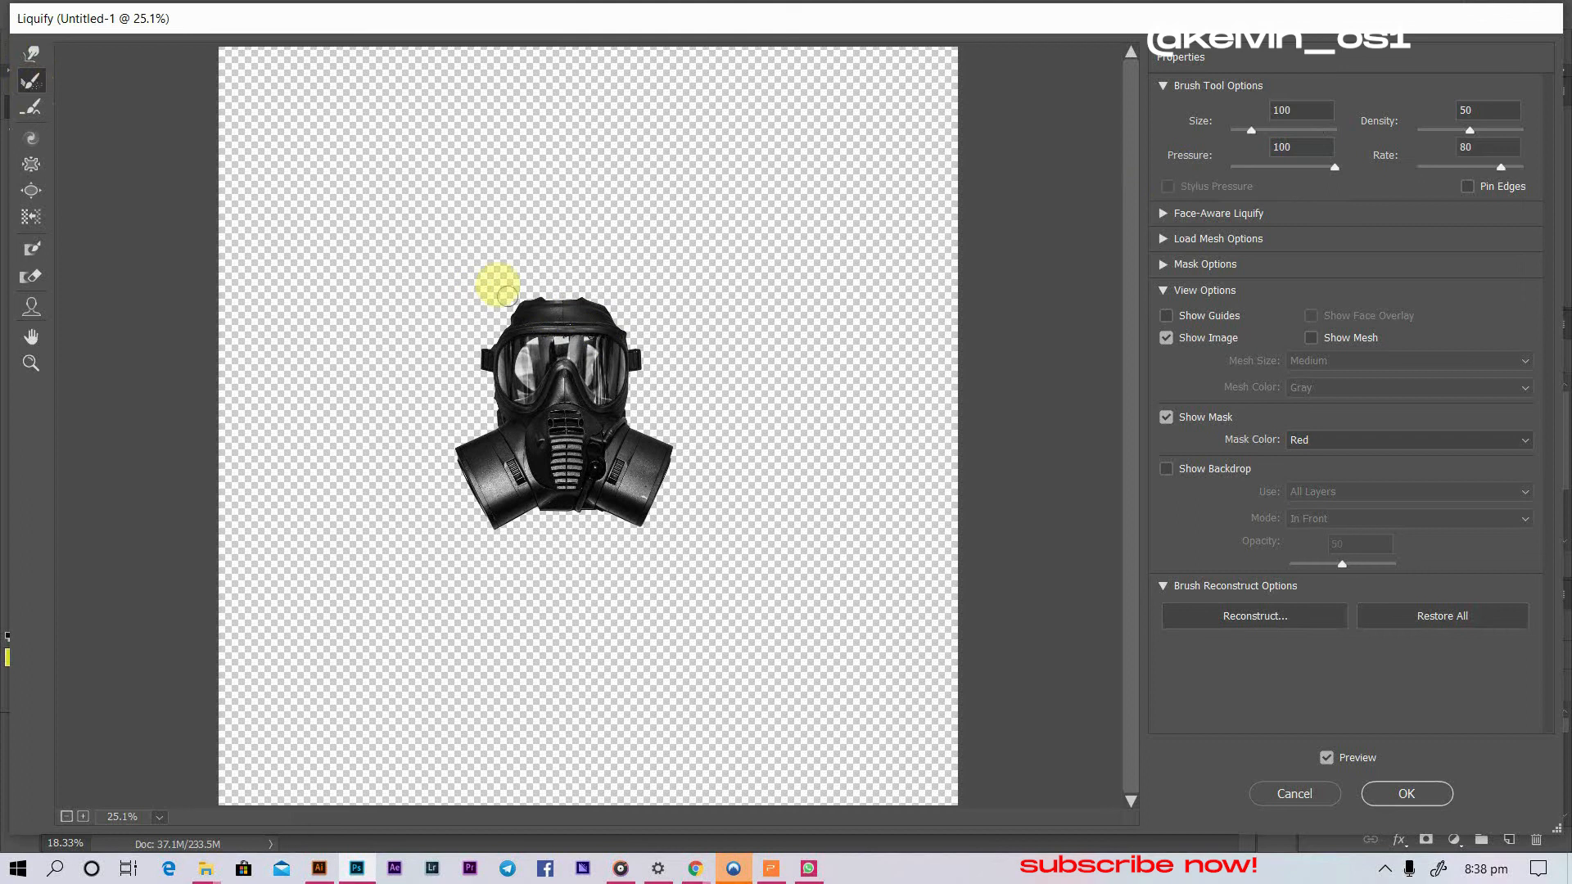
pyautogui.moveTo(544, 340); pyautogui.dragTo(586, 373)
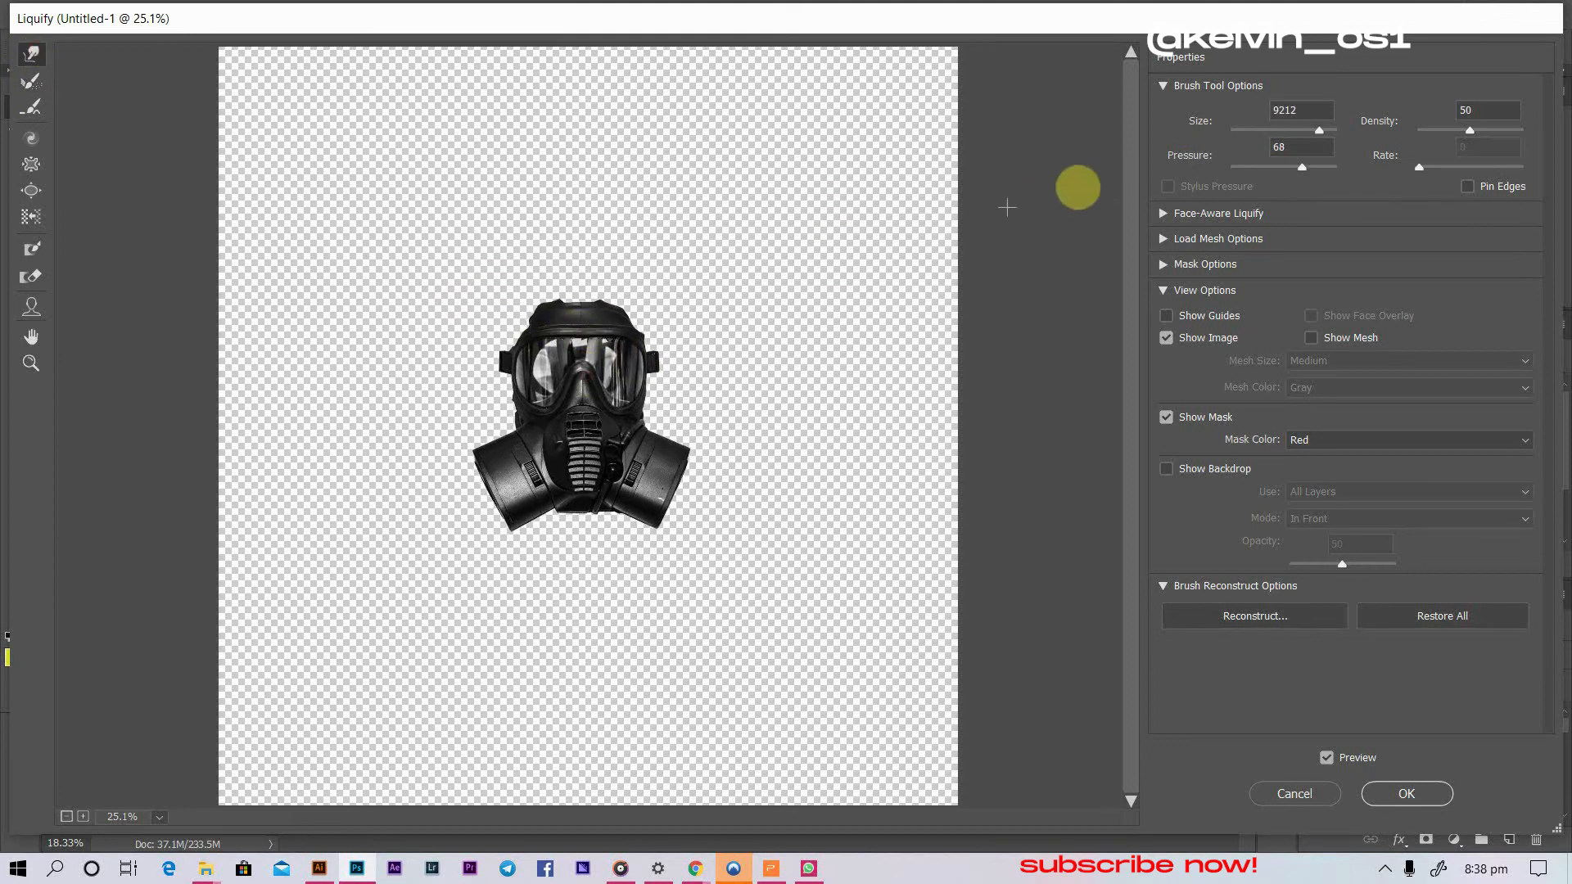
pyautogui.moveTo(428, 289)
pyautogui.mouseDown()
pyautogui.moveTo(489, 298)
pyautogui.moveTo(553, 274)
pyautogui.moveTo(469, 263)
pyautogui.moveTo(651, 399)
pyautogui.moveTo(612, 395)
pyautogui.mouseUp()
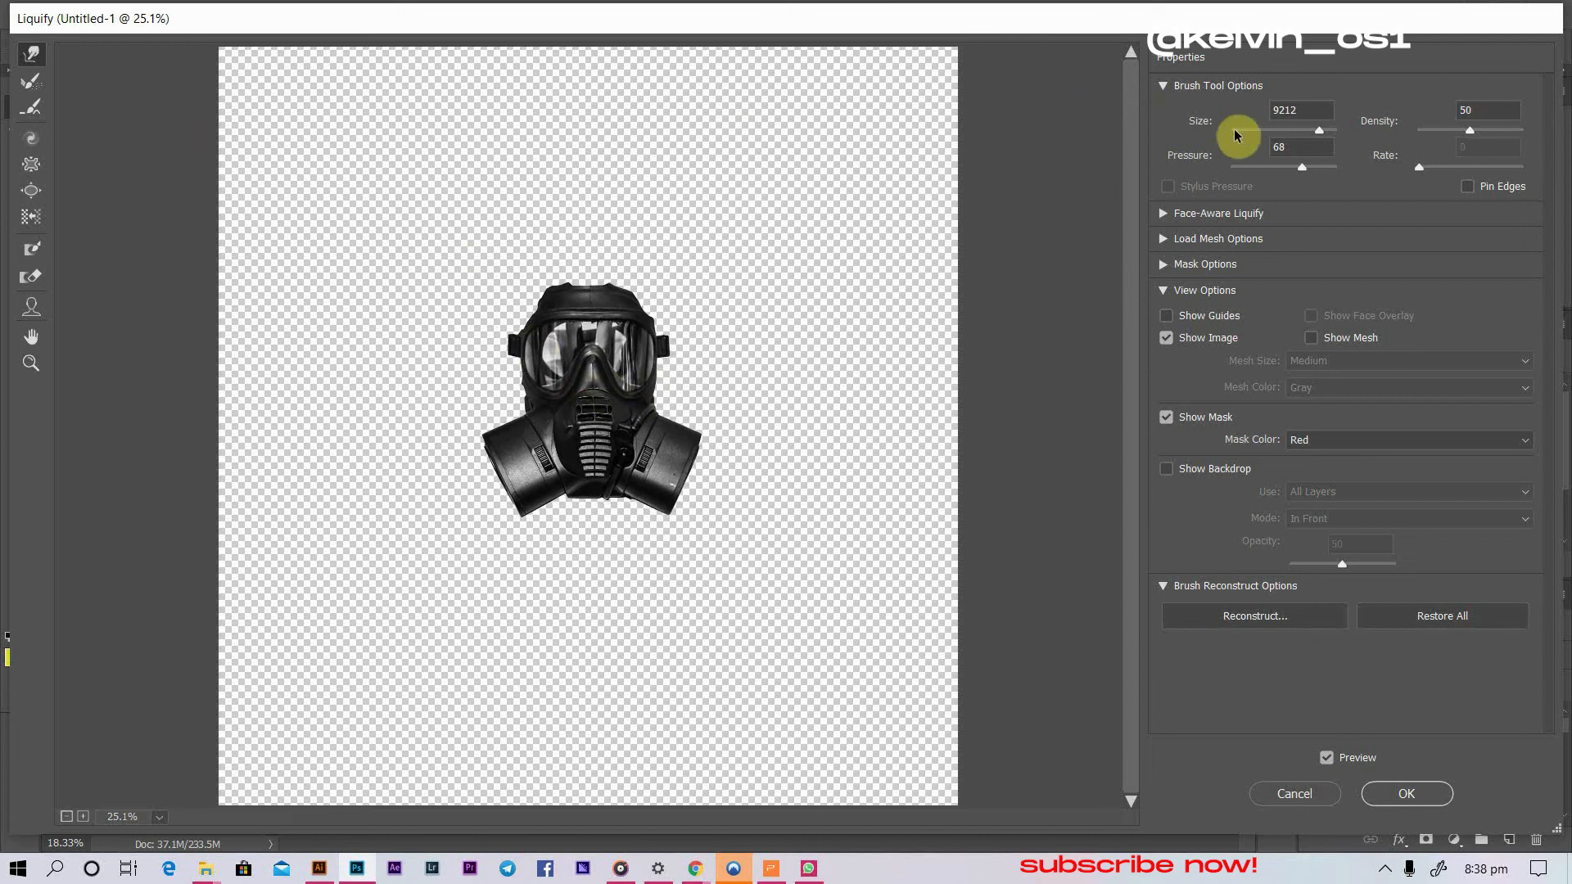
pyautogui.moveTo(1319, 130); pyautogui.dragTo(1255, 143)
pyautogui.moveTo(1271, 139); pyautogui.dragTo(1273, 138)
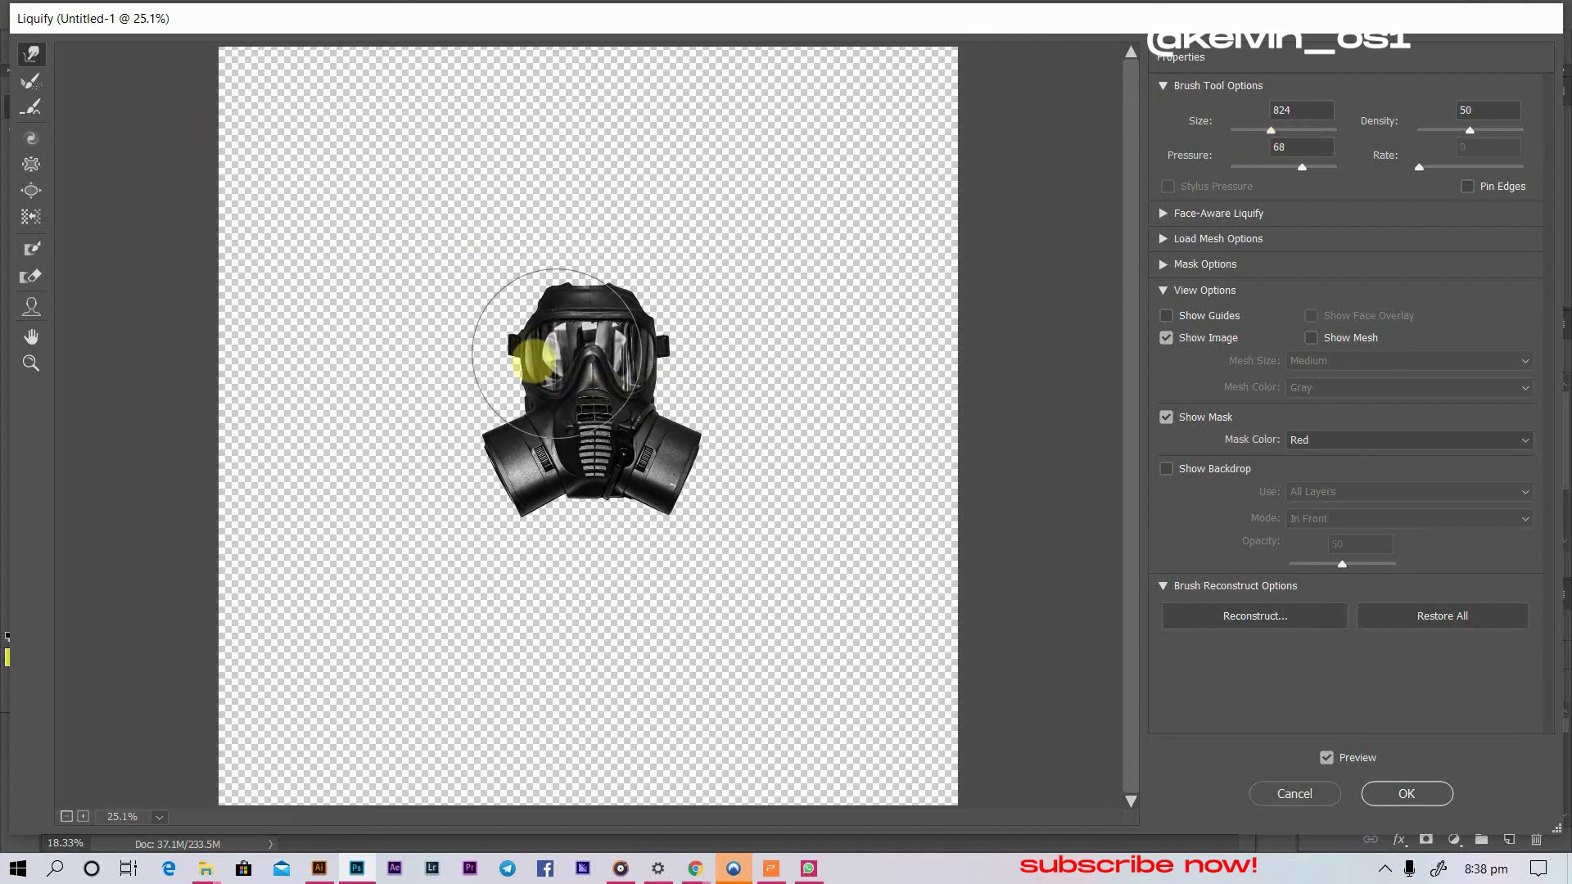
pyautogui.moveTo(722, 306); pyautogui.dragTo(651, 309)
pyautogui.hotkey('ctrl', 'z')
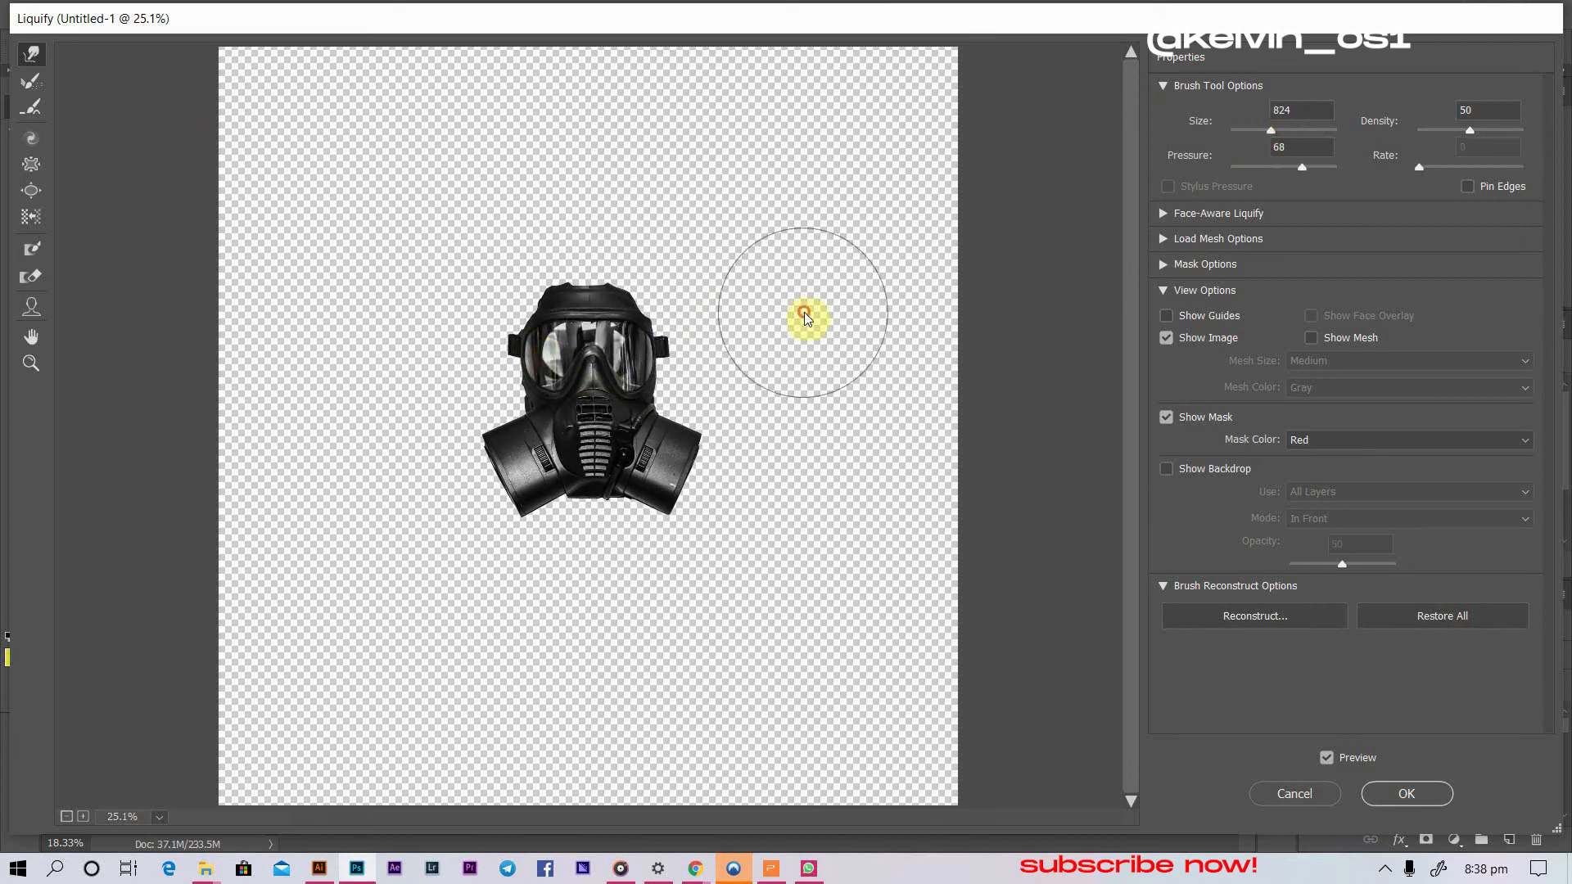
# - Warp the gas mask copy into wavy zigzag distortions with a Forward Warp brush of size 208, and apply Liquify
pyautogui.moveTo(1270, 133); pyautogui.dragTo(1259, 136)
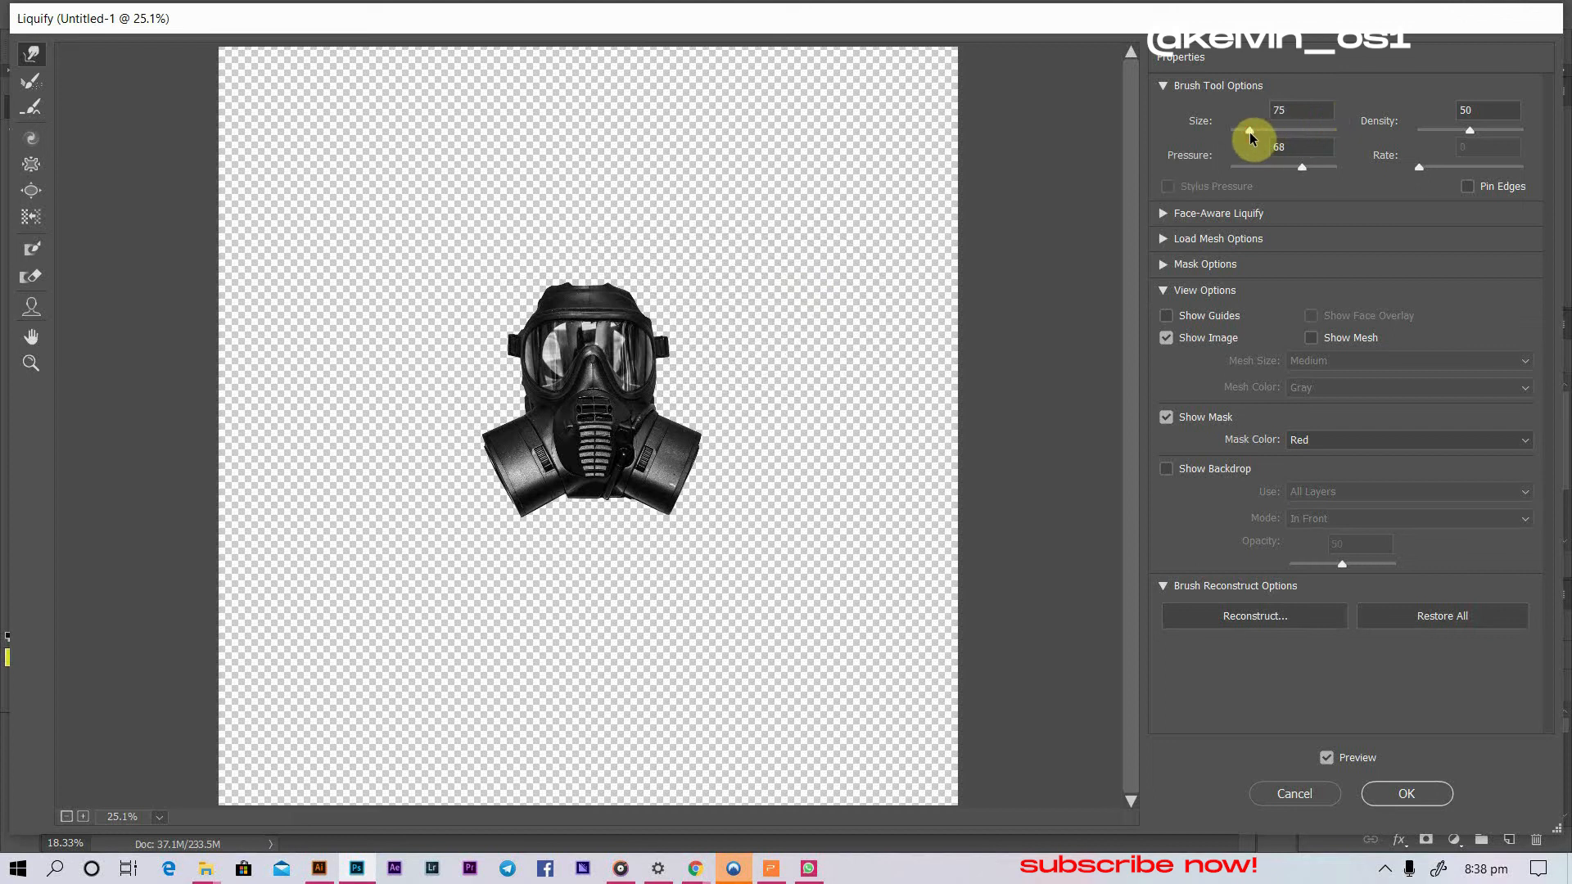
pyautogui.moveTo(583, 342)
pyautogui.mouseDown()
pyautogui.moveTo(691, 340)
pyautogui.moveTo(618, 365)
pyautogui.moveTo(513, 354)
pyautogui.moveTo(637, 408)
pyautogui.moveTo(678, 462)
pyautogui.moveTo(499, 473)
pyautogui.moveTo(649, 527)
pyautogui.moveTo(839, 528)
pyautogui.mouseUp()
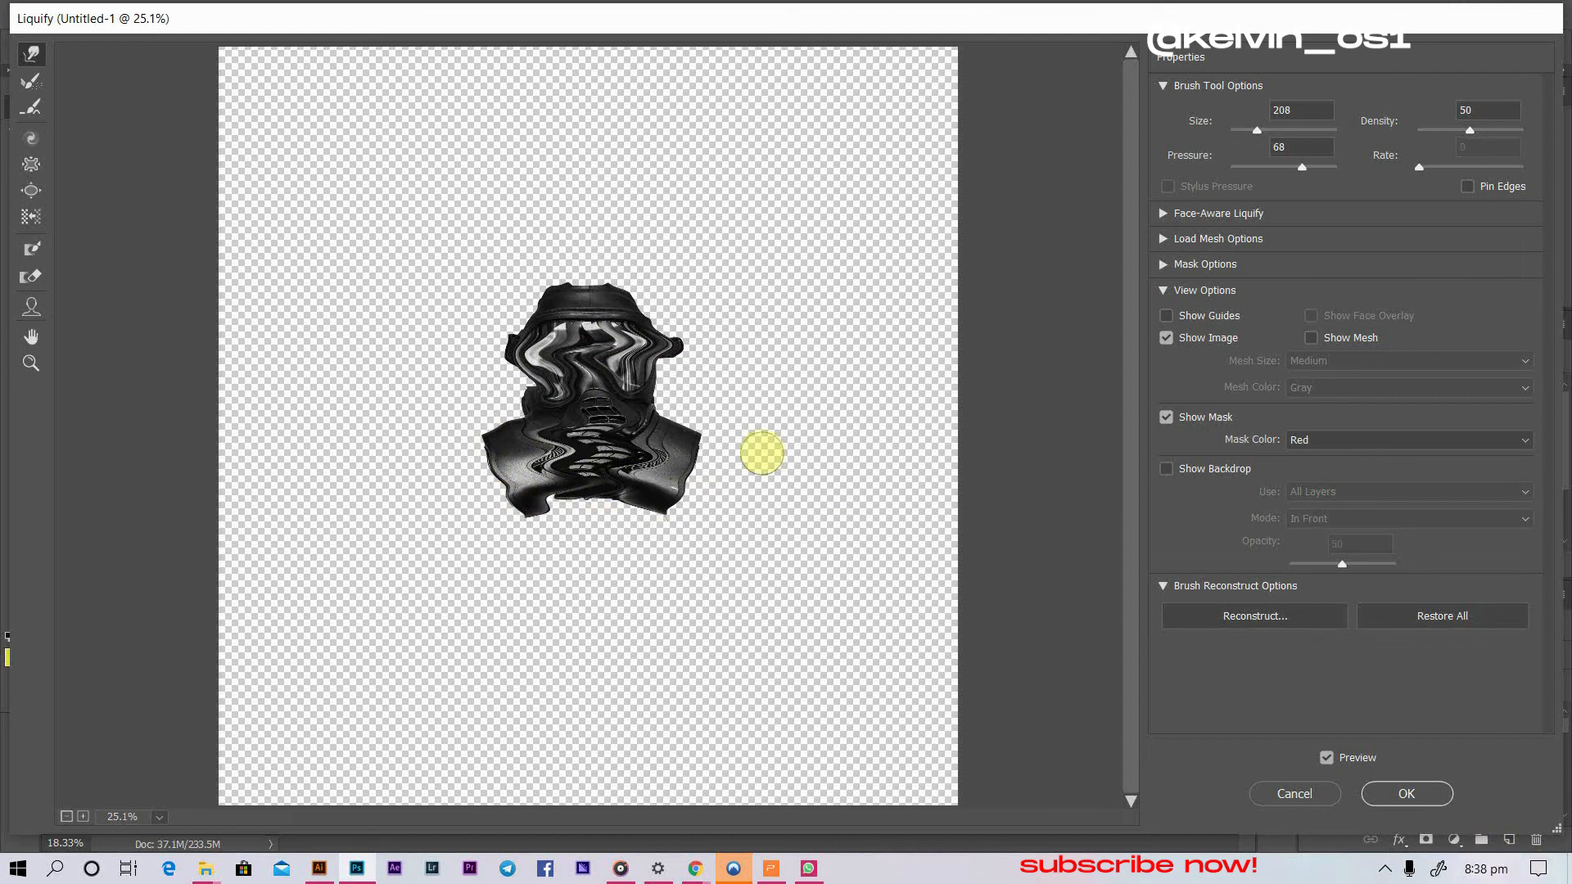
pyautogui.moveTo(693, 425)
pyautogui.mouseDown()
pyautogui.moveTo(658, 457)
pyautogui.moveTo(609, 432)
pyautogui.moveTo(686, 417)
pyautogui.moveTo(613, 384)
pyautogui.moveTo(739, 373)
pyautogui.moveTo(557, 387)
pyautogui.mouseUp()
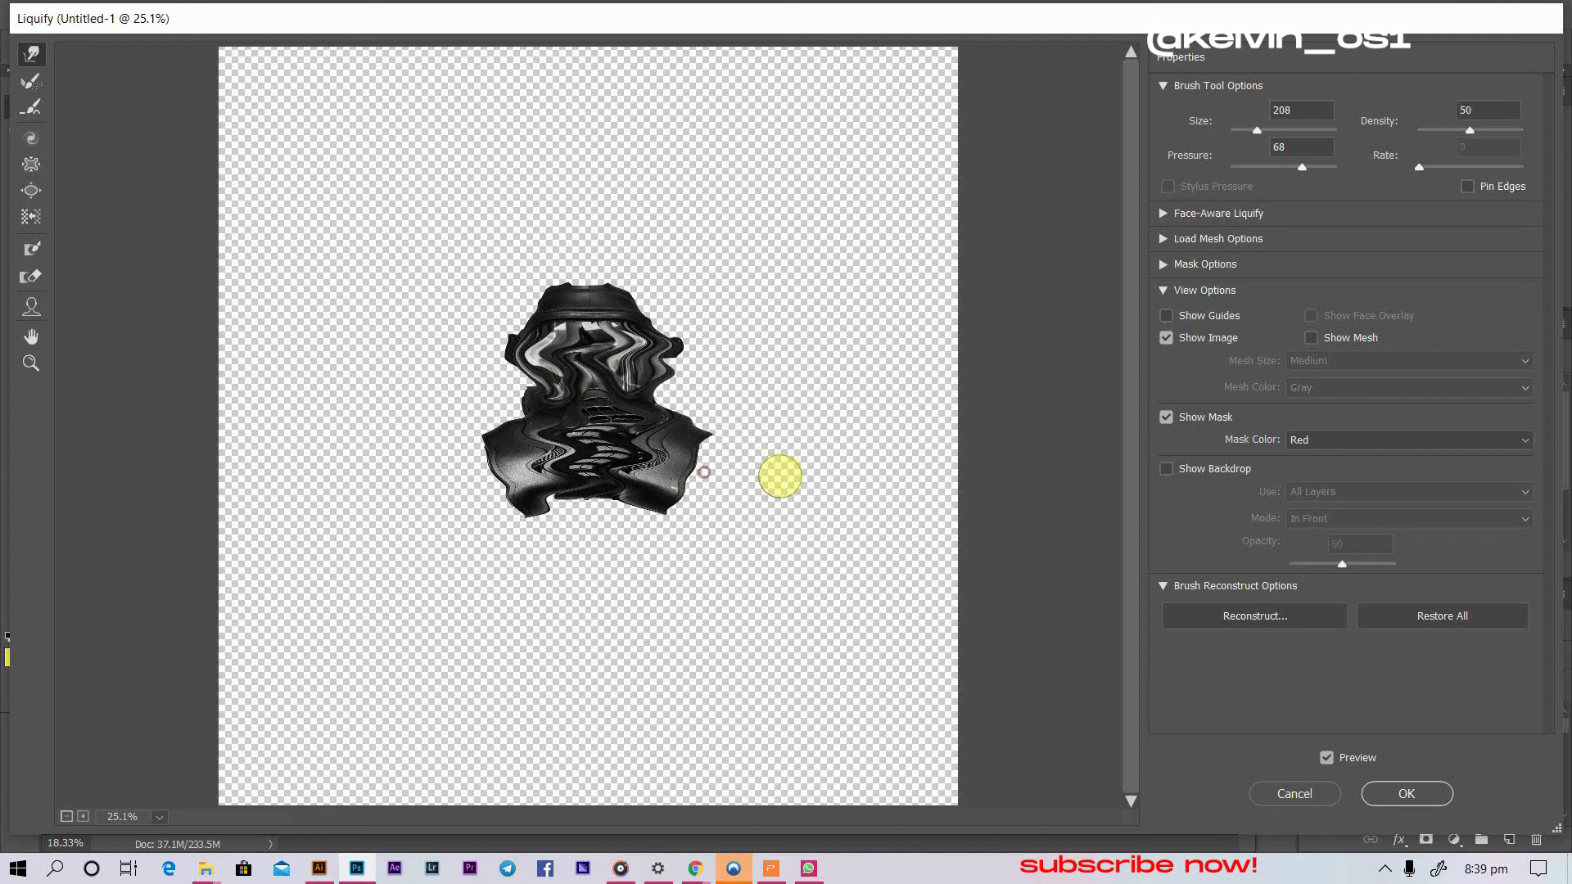
pyautogui.click(1414, 790)
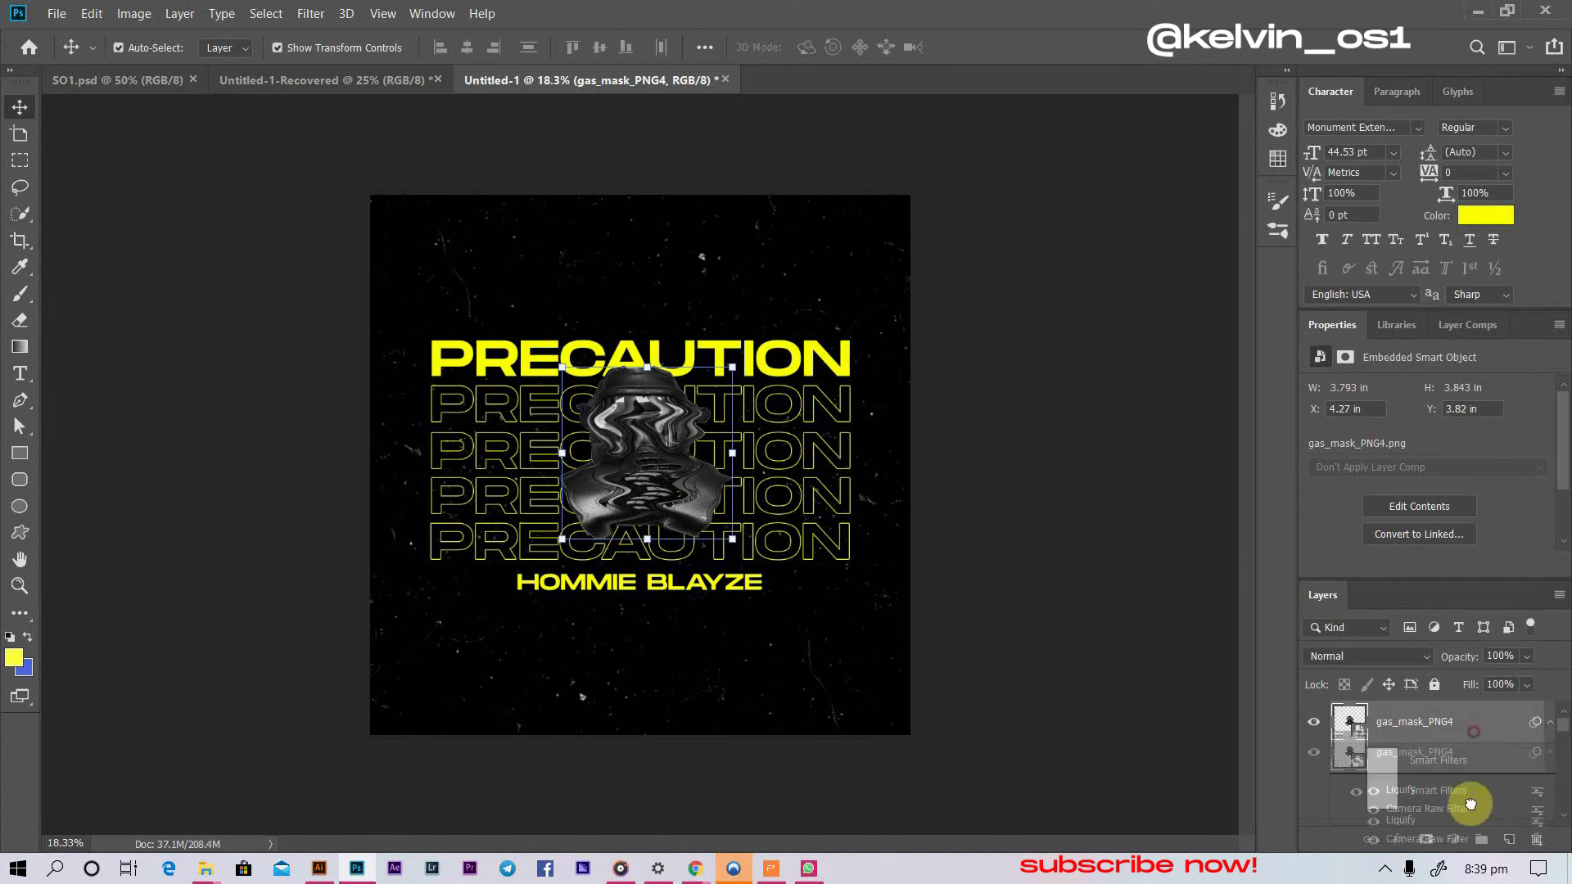
# - Move the distorted gas mask copy below the original gas mask in the layer stack
pyautogui.moveTo(1463, 810); pyautogui.dragTo(1412, 822)
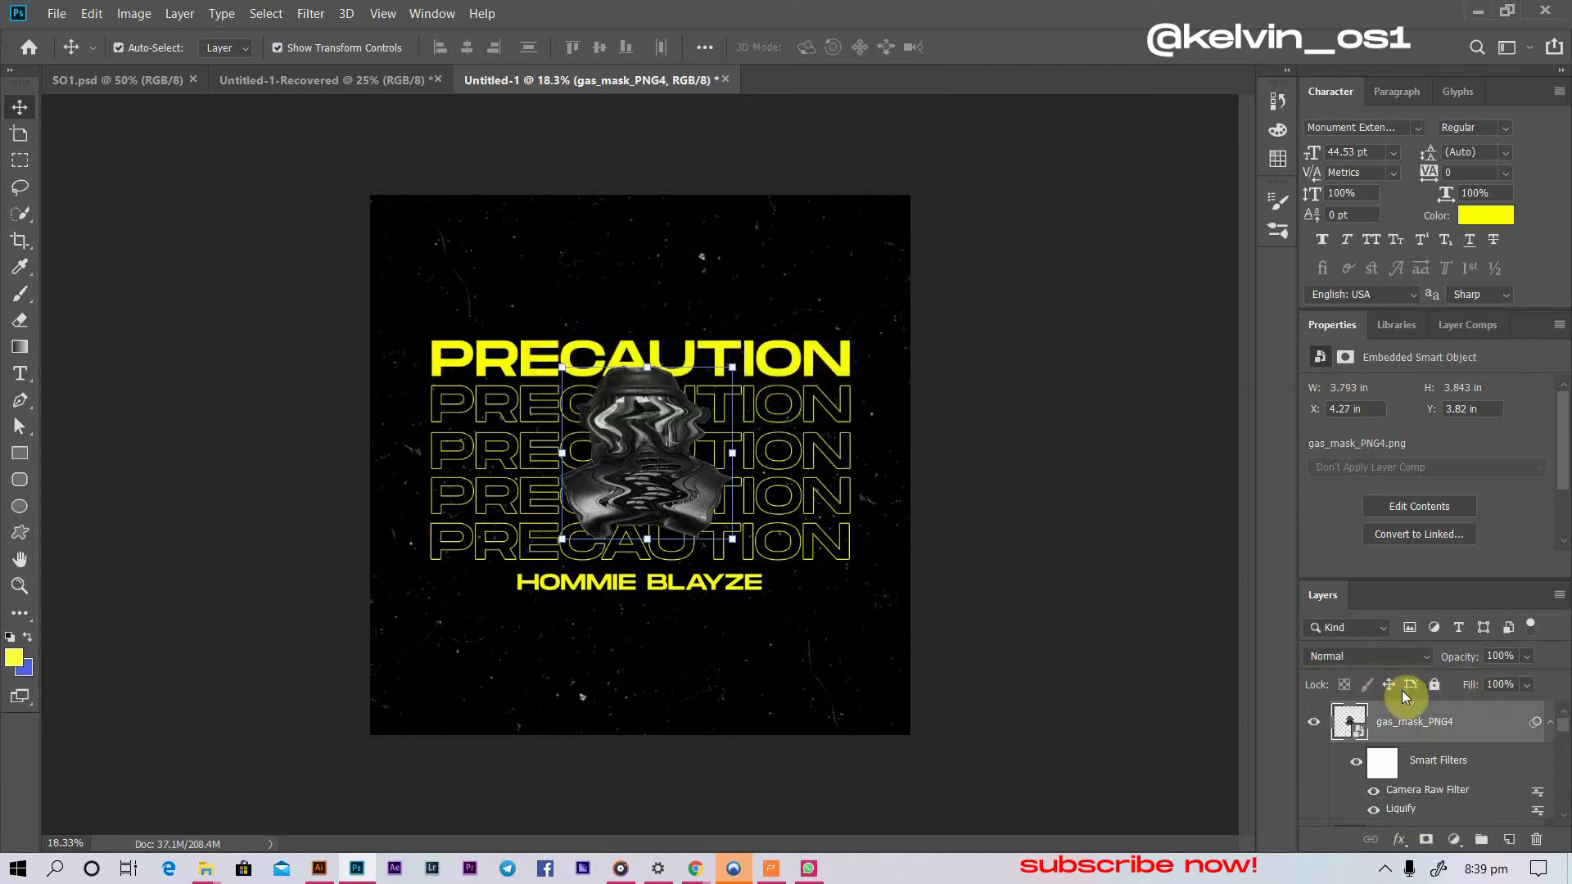
pyautogui.moveTo(1563, 730)
pyautogui.mouseDown()
pyautogui.moveTo(1561, 746)
pyautogui.moveTo(1563, 726)
pyautogui.mouseUp()
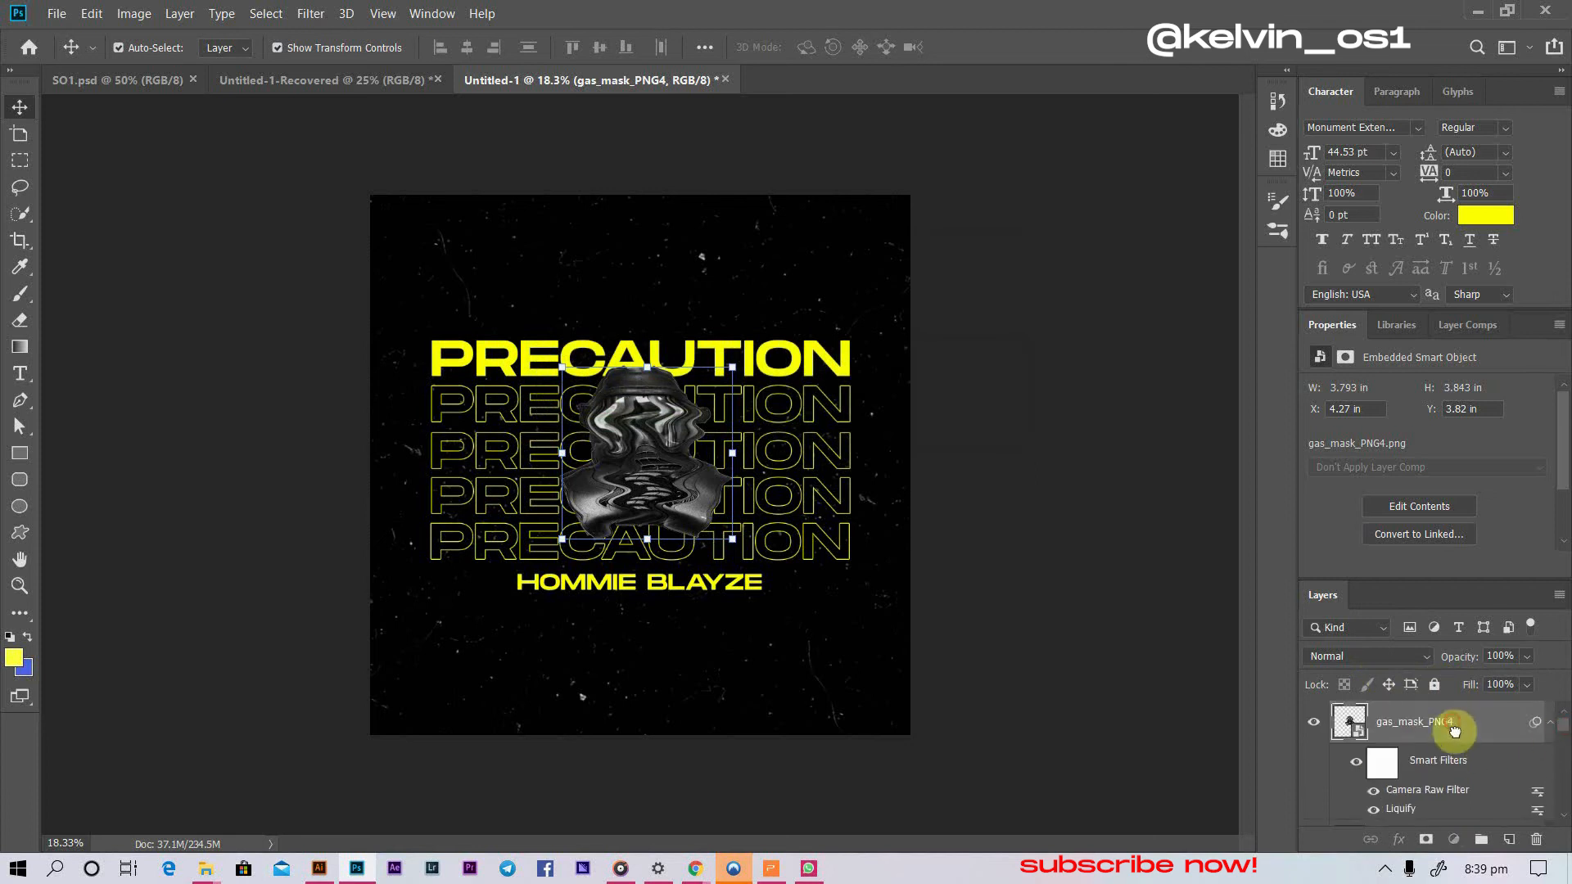
pyautogui.moveTo(1455, 731); pyautogui.dragTo(1416, 739)
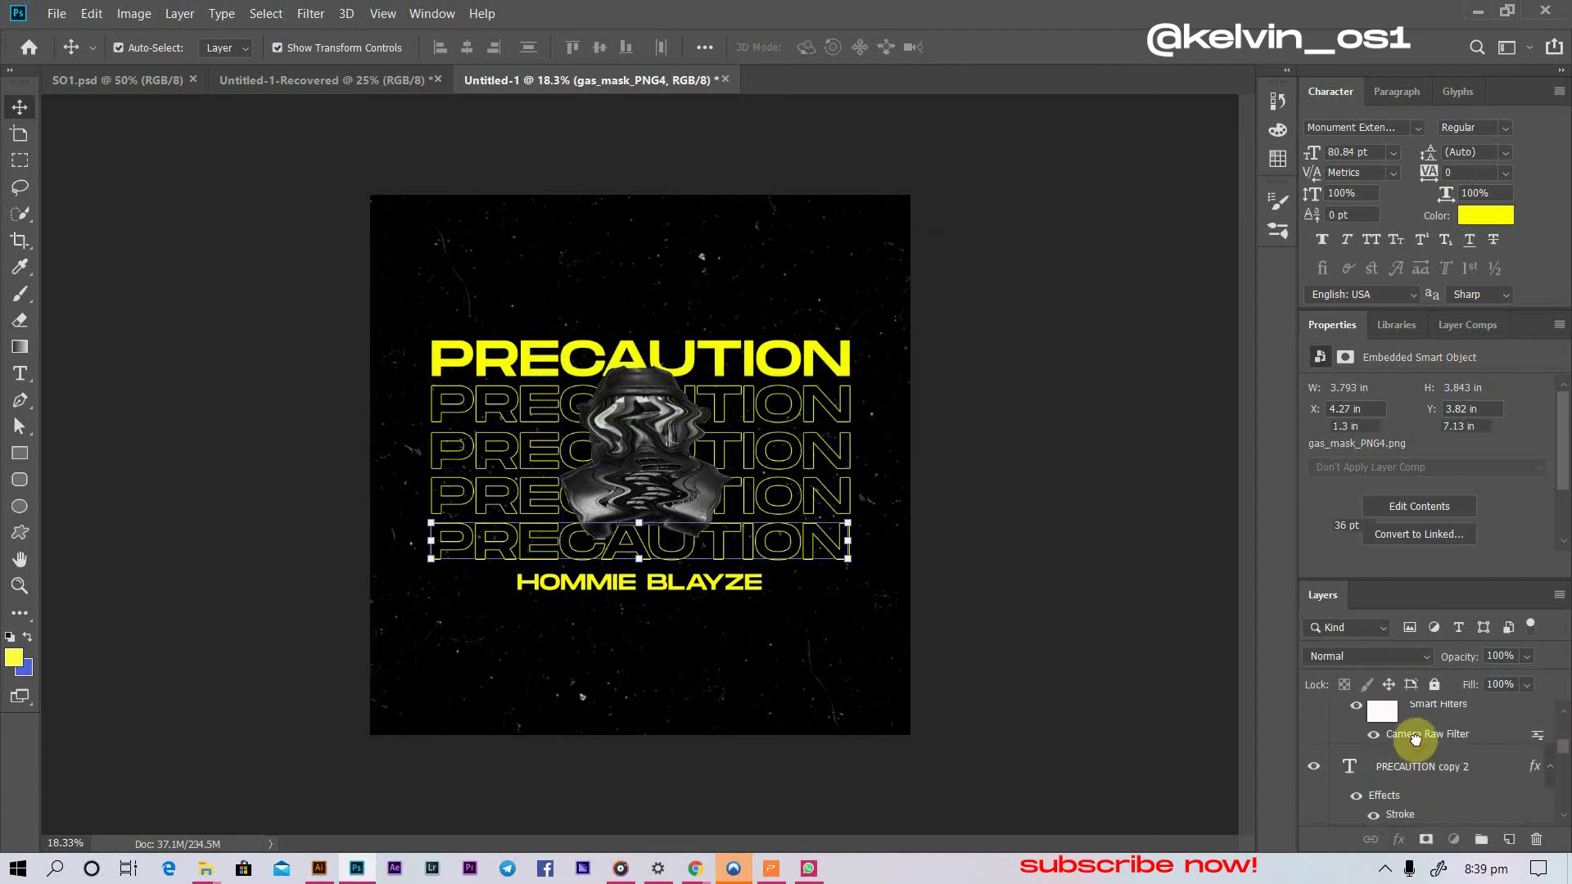
pyautogui.click(1067, 602)
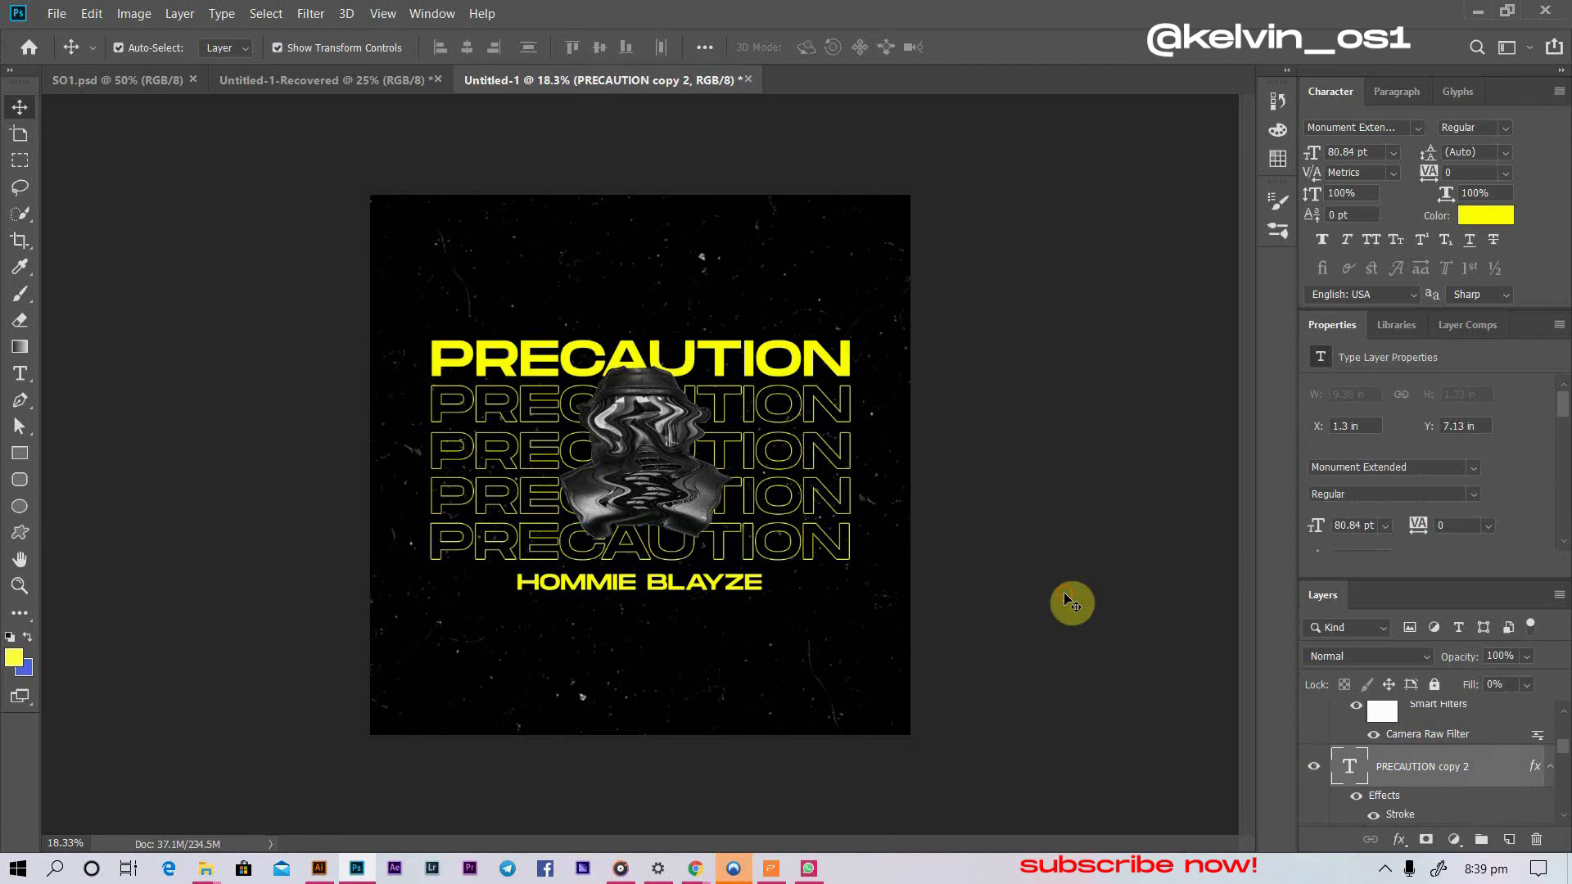
pyautogui.click(684, 479)
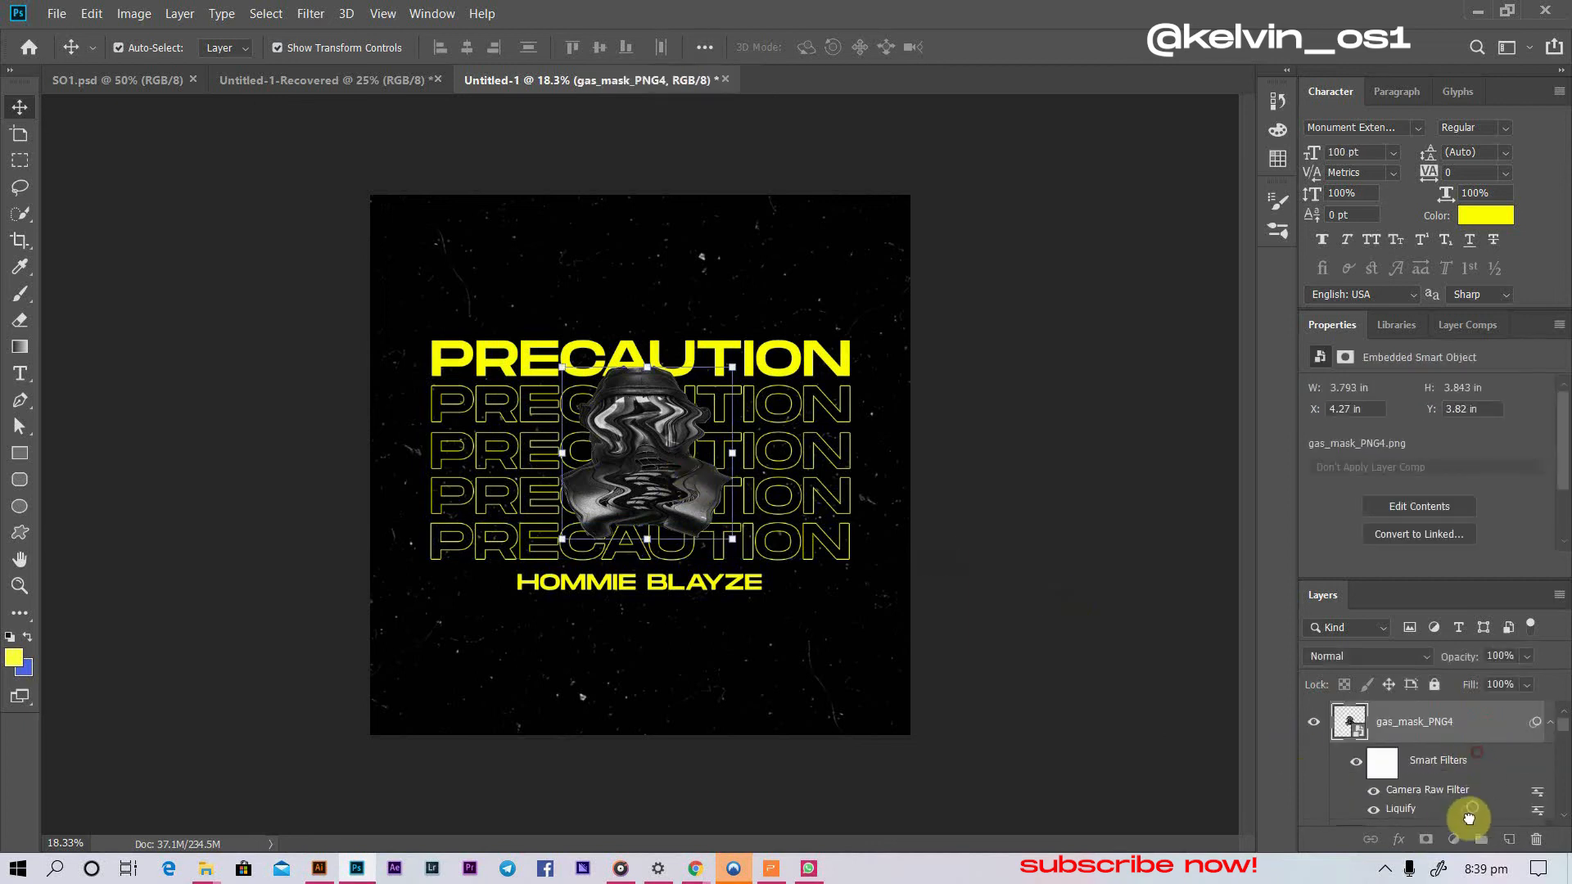
pyautogui.moveTo(1469, 819); pyautogui.dragTo(1463, 802)
pyautogui.moveTo(1458, 731)
pyautogui.mouseDown()
pyautogui.moveTo(1438, 814)
pyautogui.moveTo(1403, 754)
pyautogui.moveTo(1412, 859)
pyautogui.moveTo(1379, 831)
pyautogui.moveTo(1375, 778)
pyautogui.mouseUp()
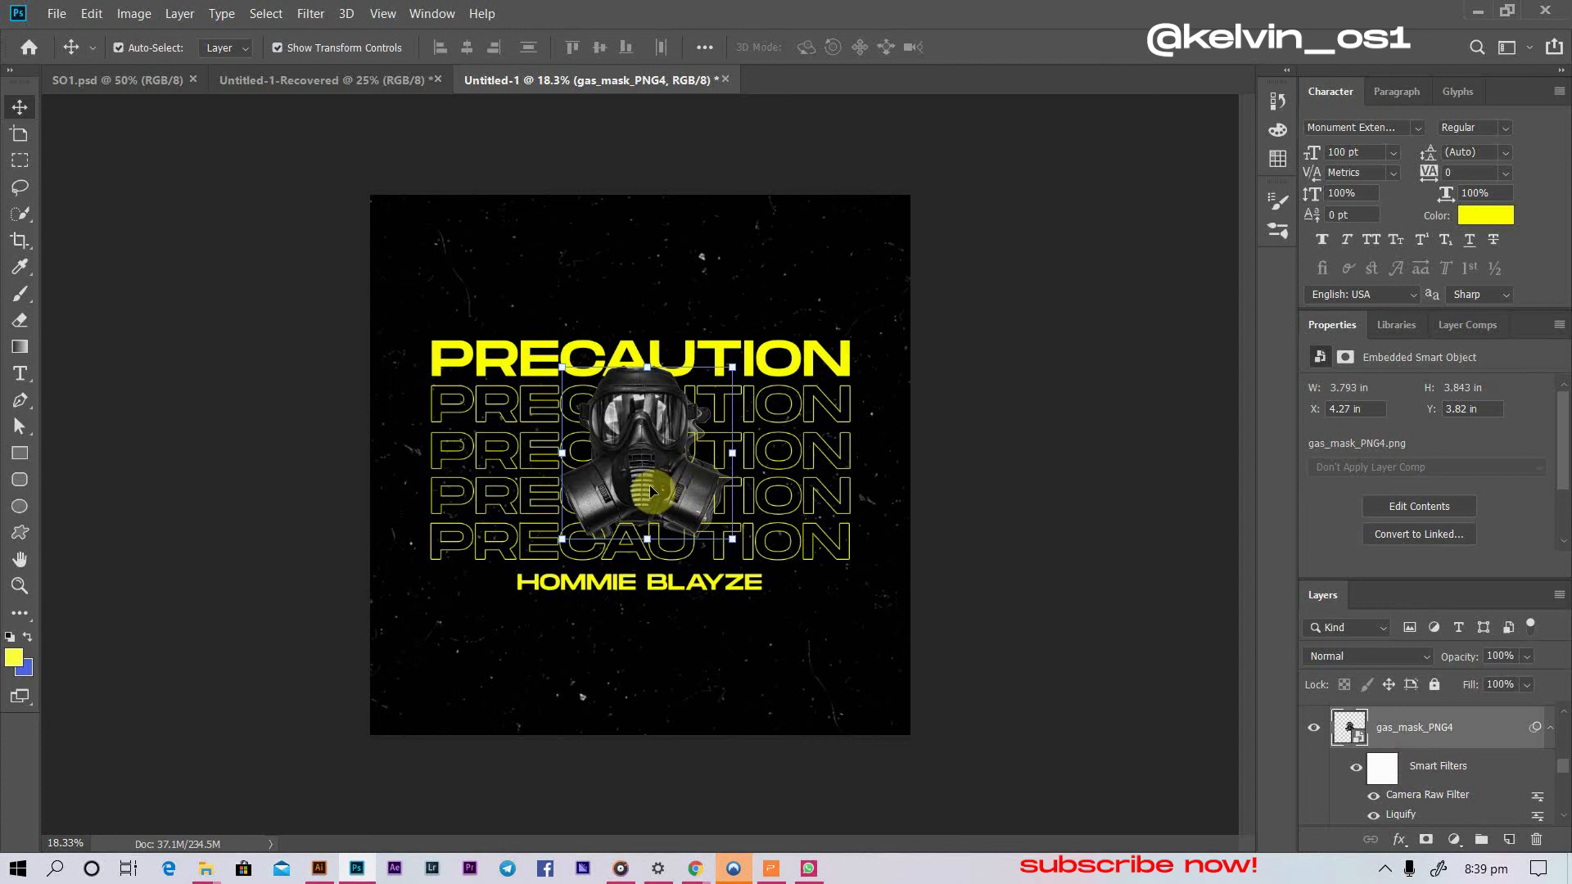
# - Move the distorted gas mask layer up so it sits directly beneath the original, above the PRECAUTION text layers
pyautogui.moveTo(652, 491)
pyautogui.mouseDown()
pyautogui.moveTo(718, 491)
pyautogui.moveTo(658, 492)
pyautogui.mouseUp()
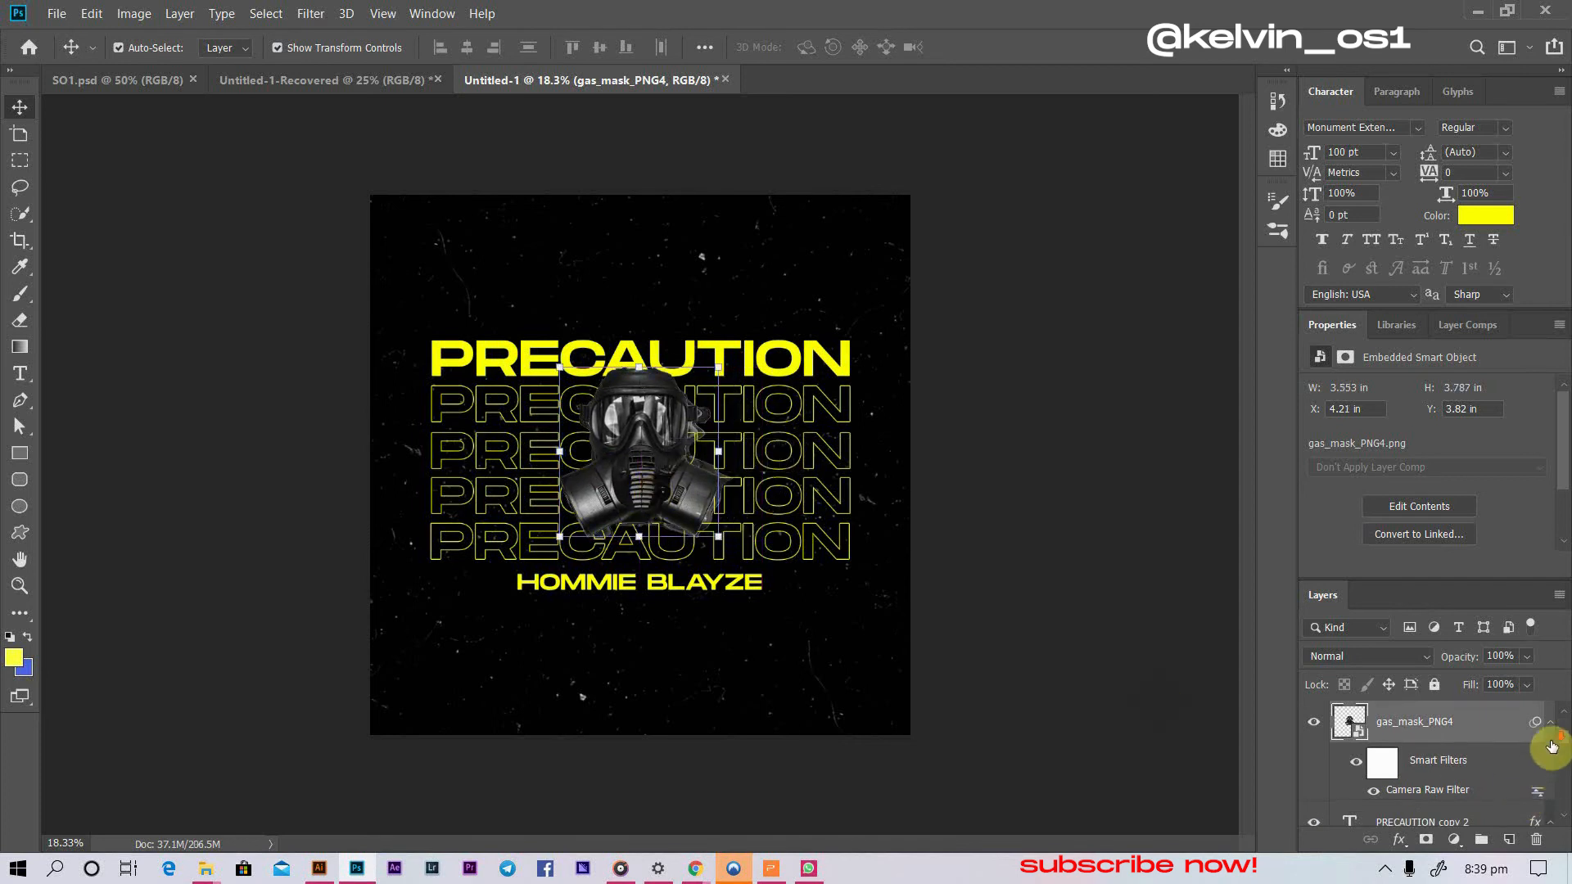
pyautogui.scroll(-5, 1550, 747)
pyautogui.click(1439, 768)
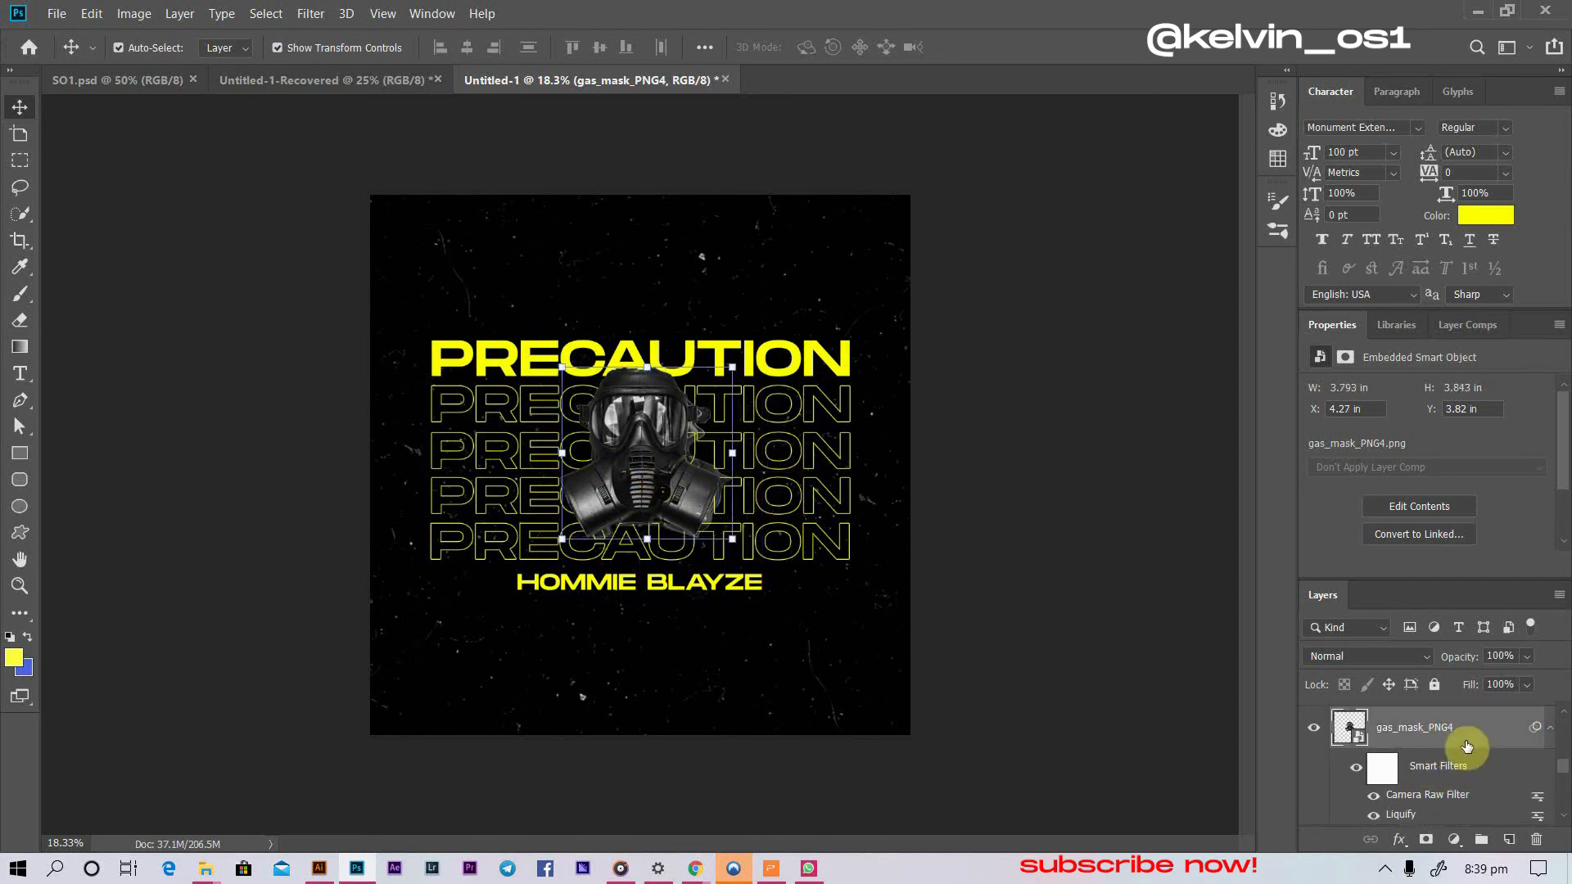
pyautogui.scroll(2, 1465, 743)
pyautogui.moveTo(1480, 827)
pyautogui.mouseDown()
pyautogui.moveTo(1443, 712)
pyautogui.moveTo(1409, 837)
pyautogui.moveTo(1429, 731)
pyautogui.moveTo(1441, 814)
pyautogui.moveTo(1414, 800)
pyautogui.moveTo(1398, 866)
pyautogui.moveTo(1432, 766)
pyautogui.moveTo(1449, 795)
pyautogui.moveTo(1444, 729)
pyautogui.mouseUp()
pyautogui.click(1432, 730)
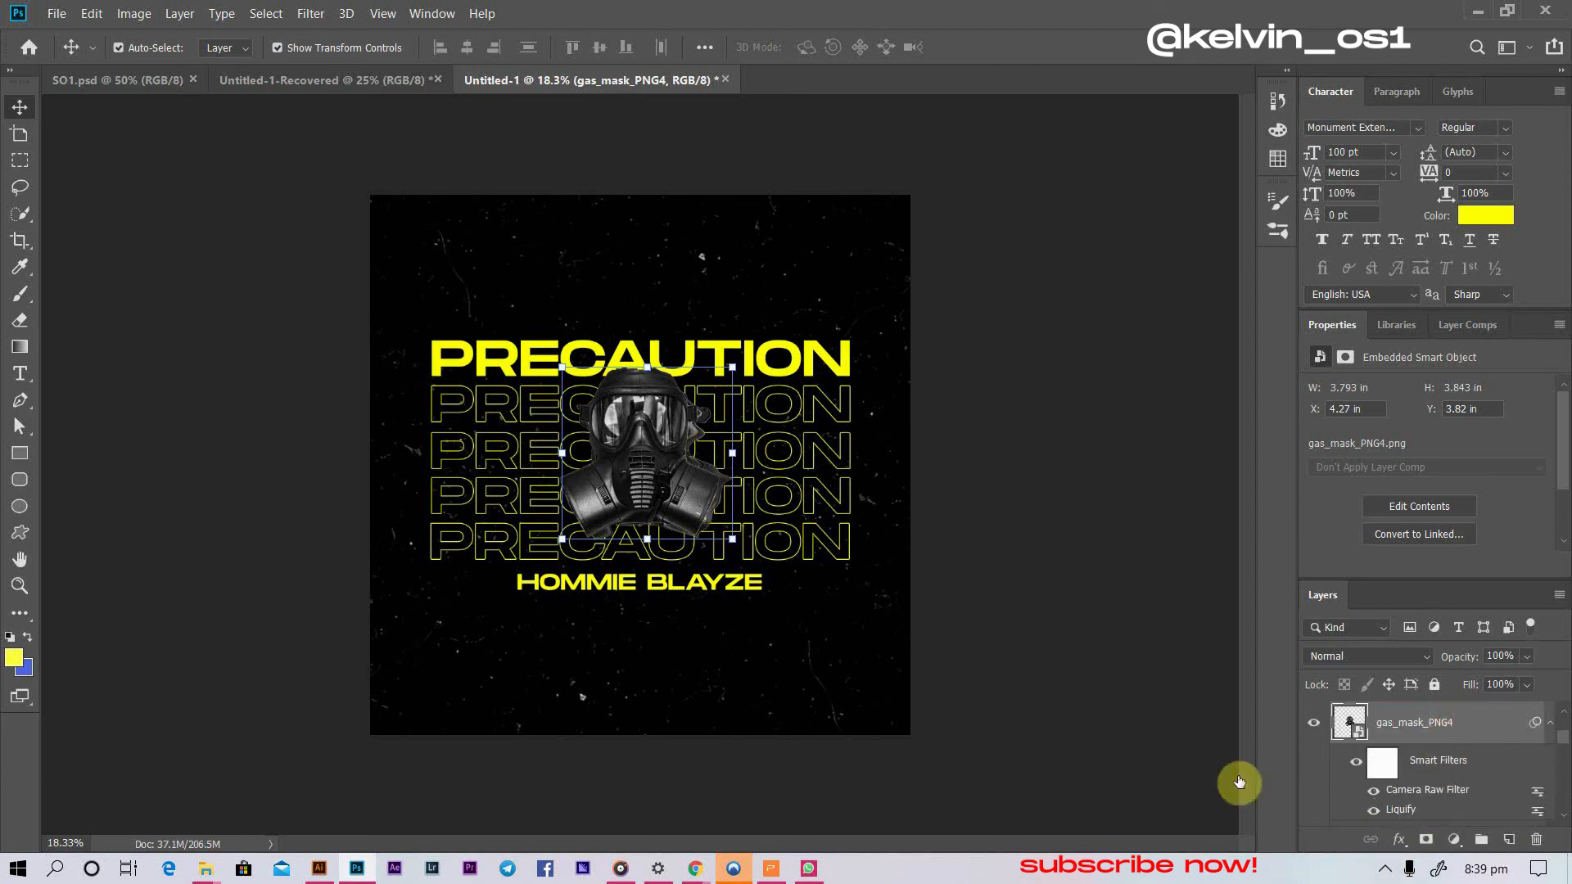
# - Turn off the G channel in the undistorted gas mask layer's Blending Options, apply it and deselect the layer
pyautogui.click(659, 487)
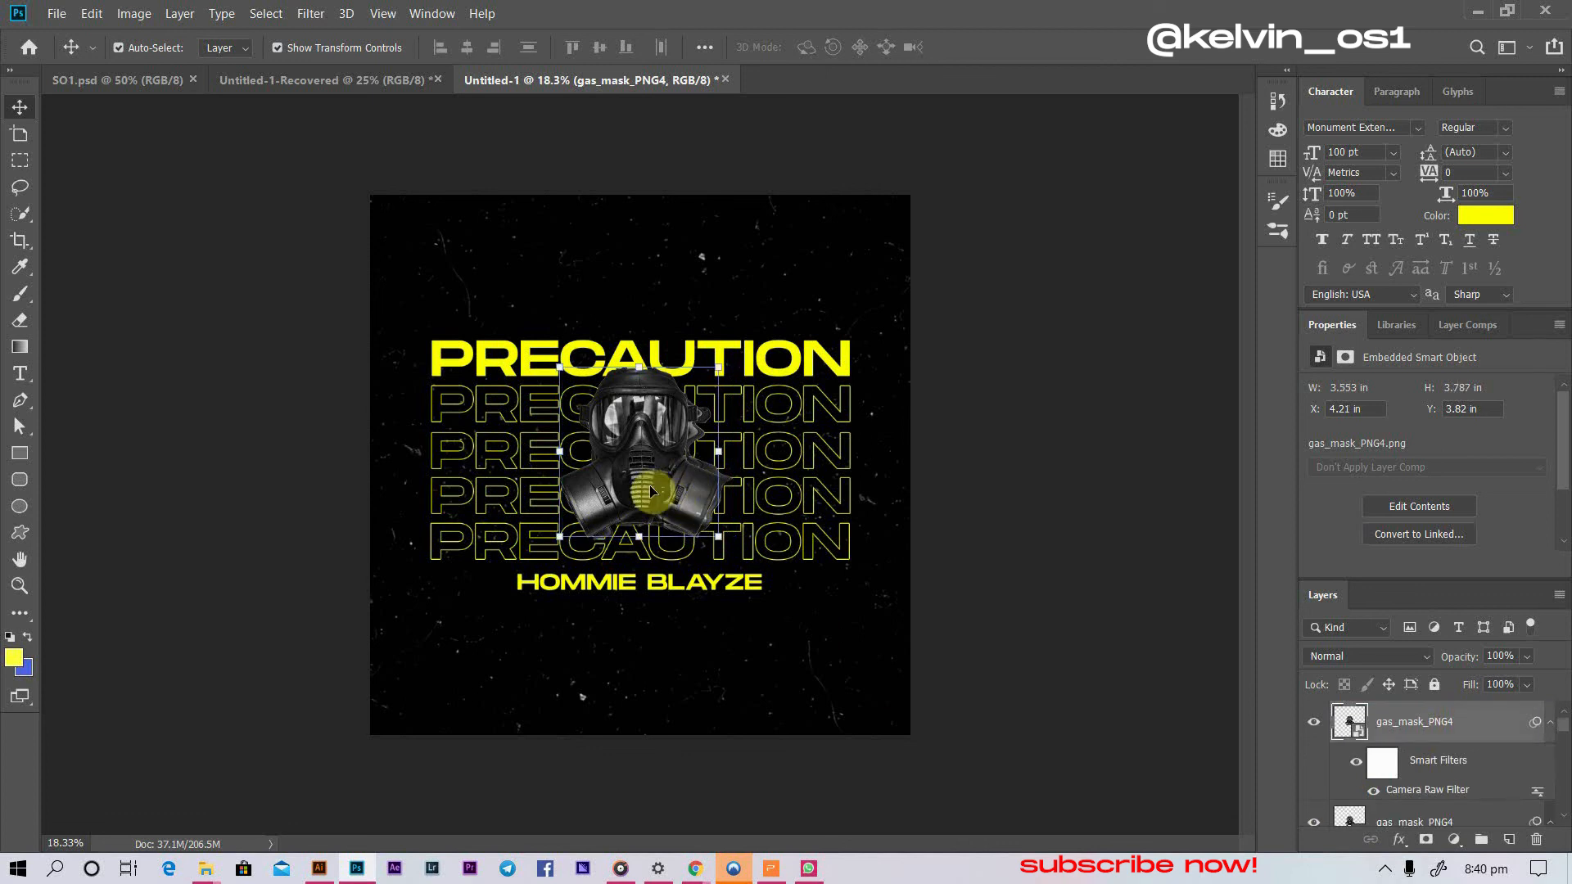
pyautogui.click(1454, 839)
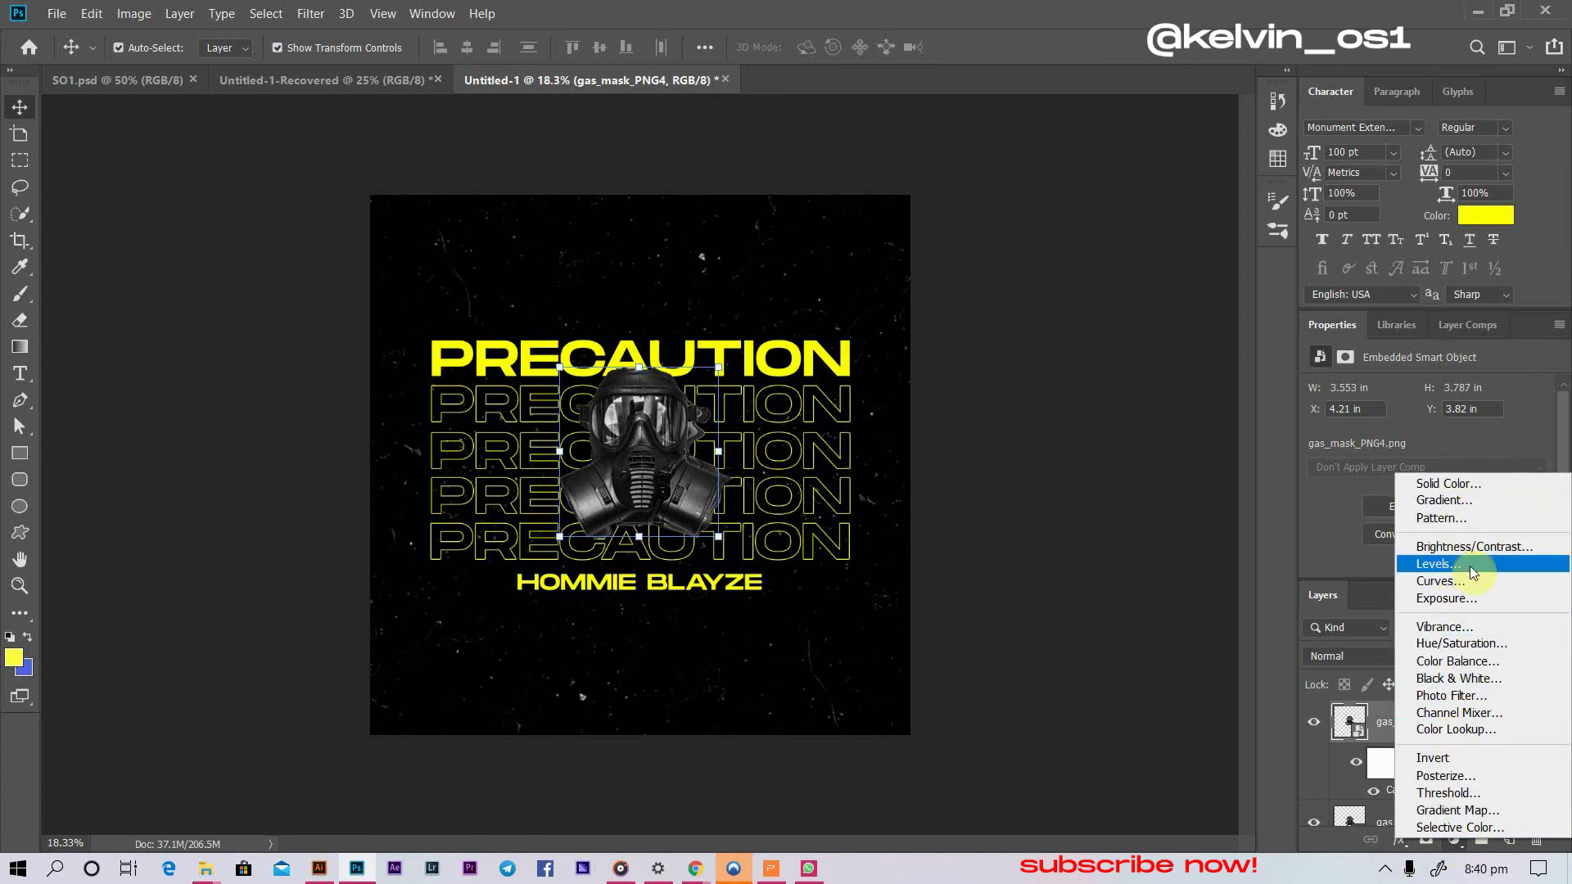
pyautogui.click(1387, 848)
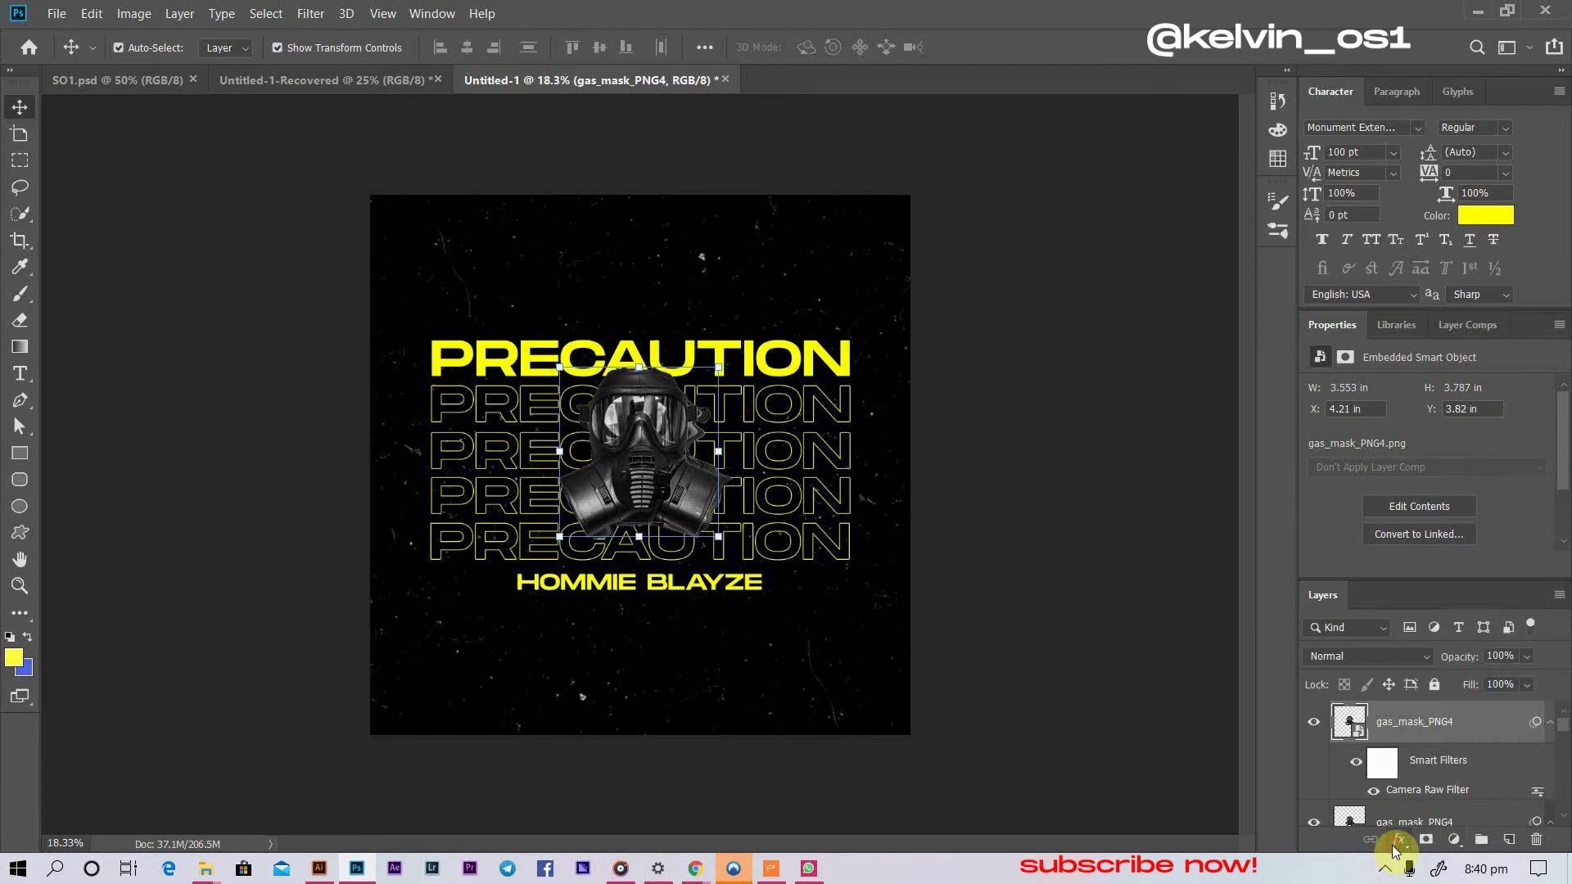
pyautogui.click(1395, 844)
pyautogui.click(1426, 652)
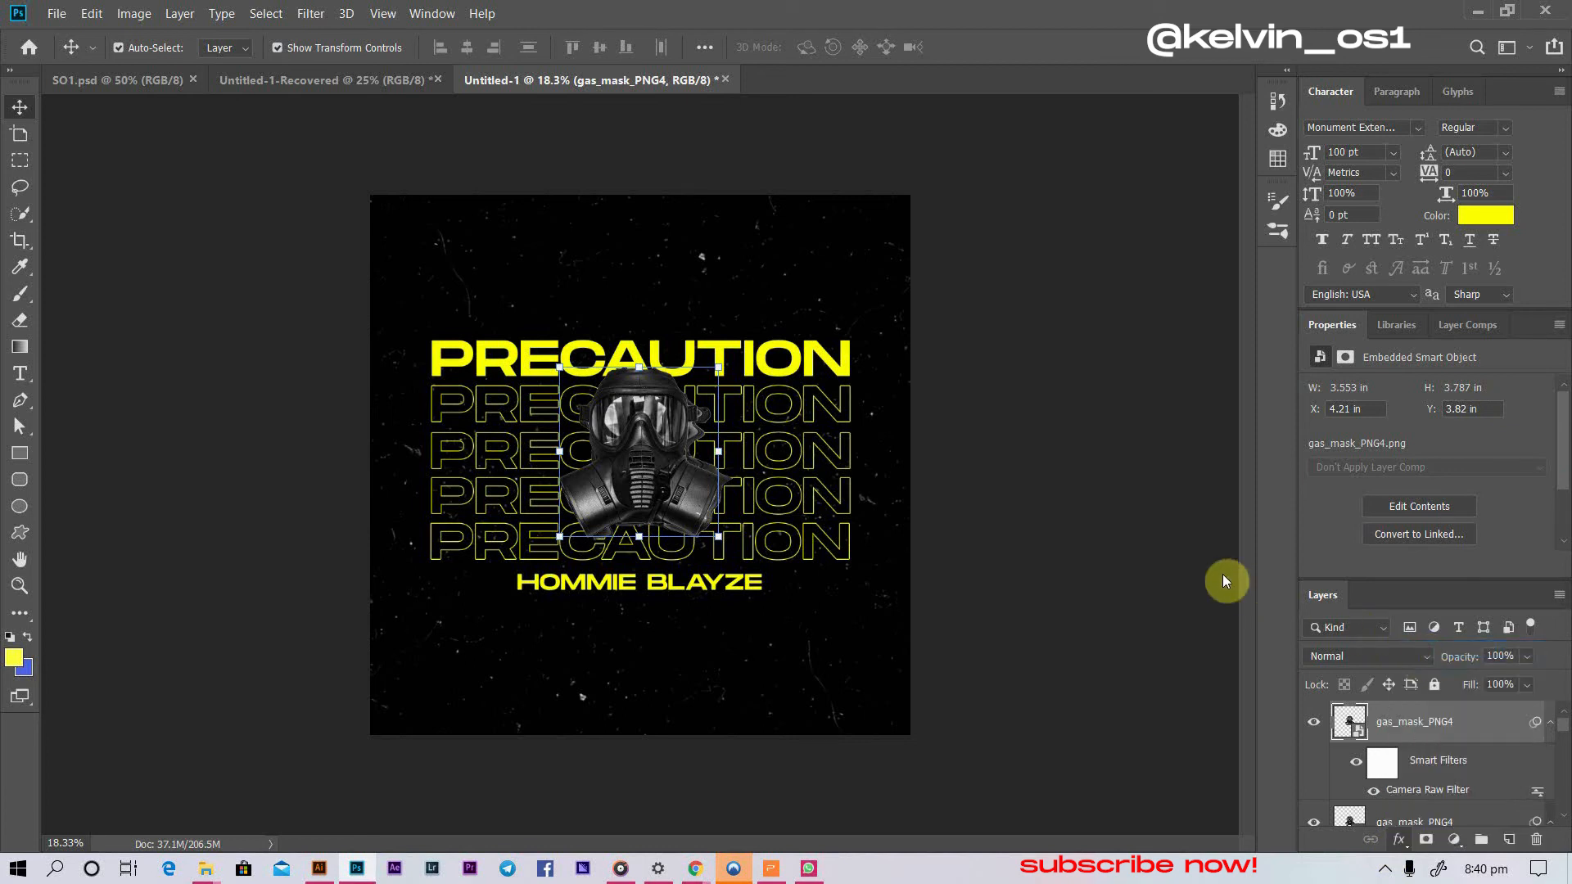
pyautogui.click(1140, 320)
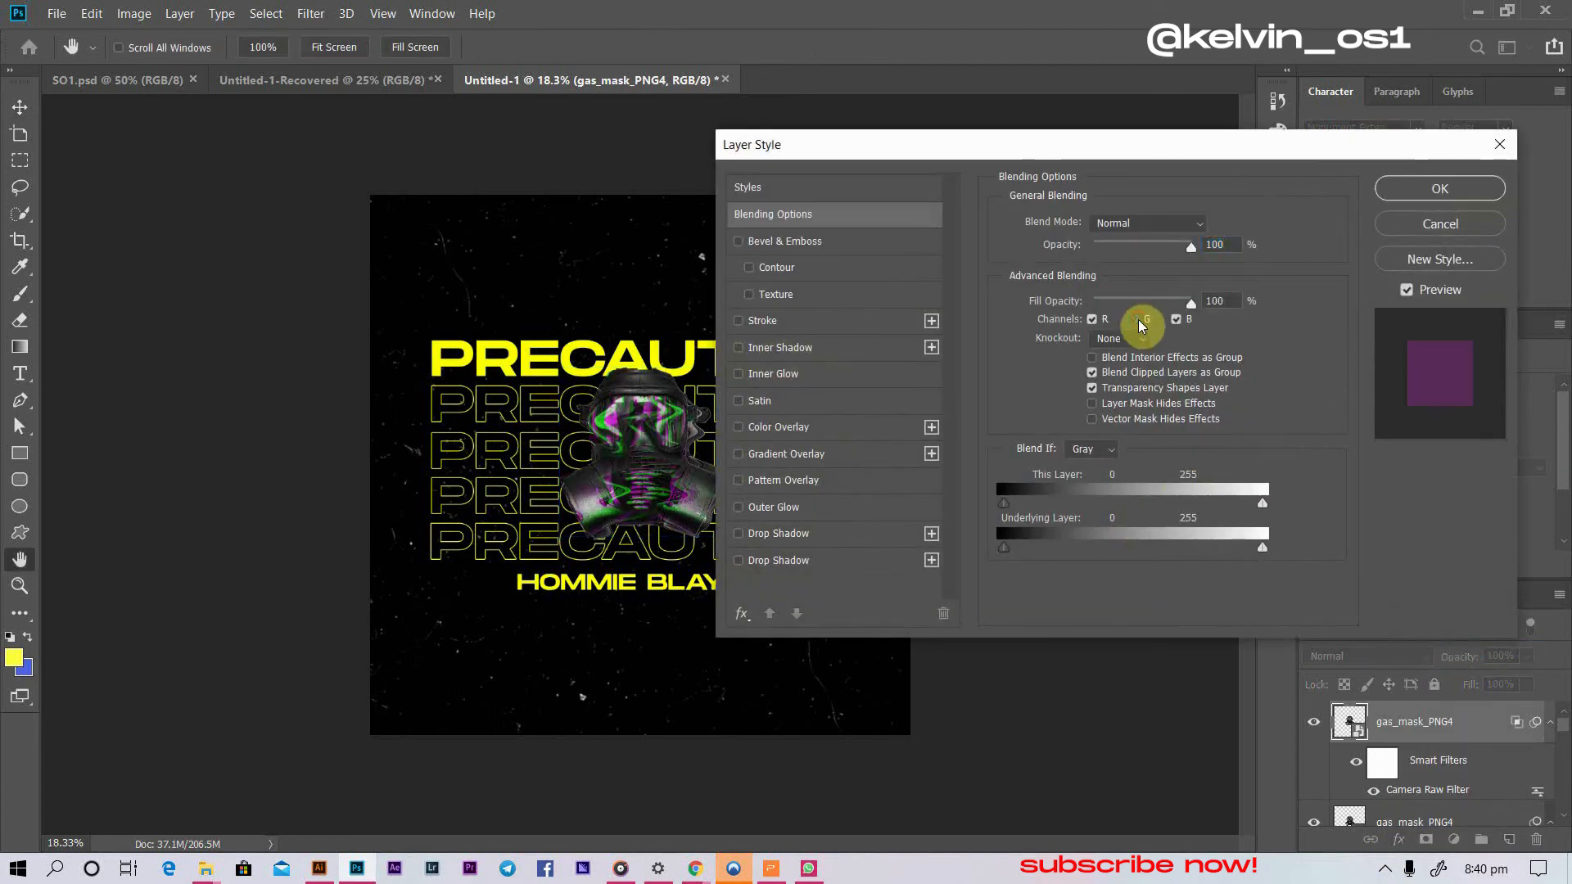
pyautogui.click(1424, 189)
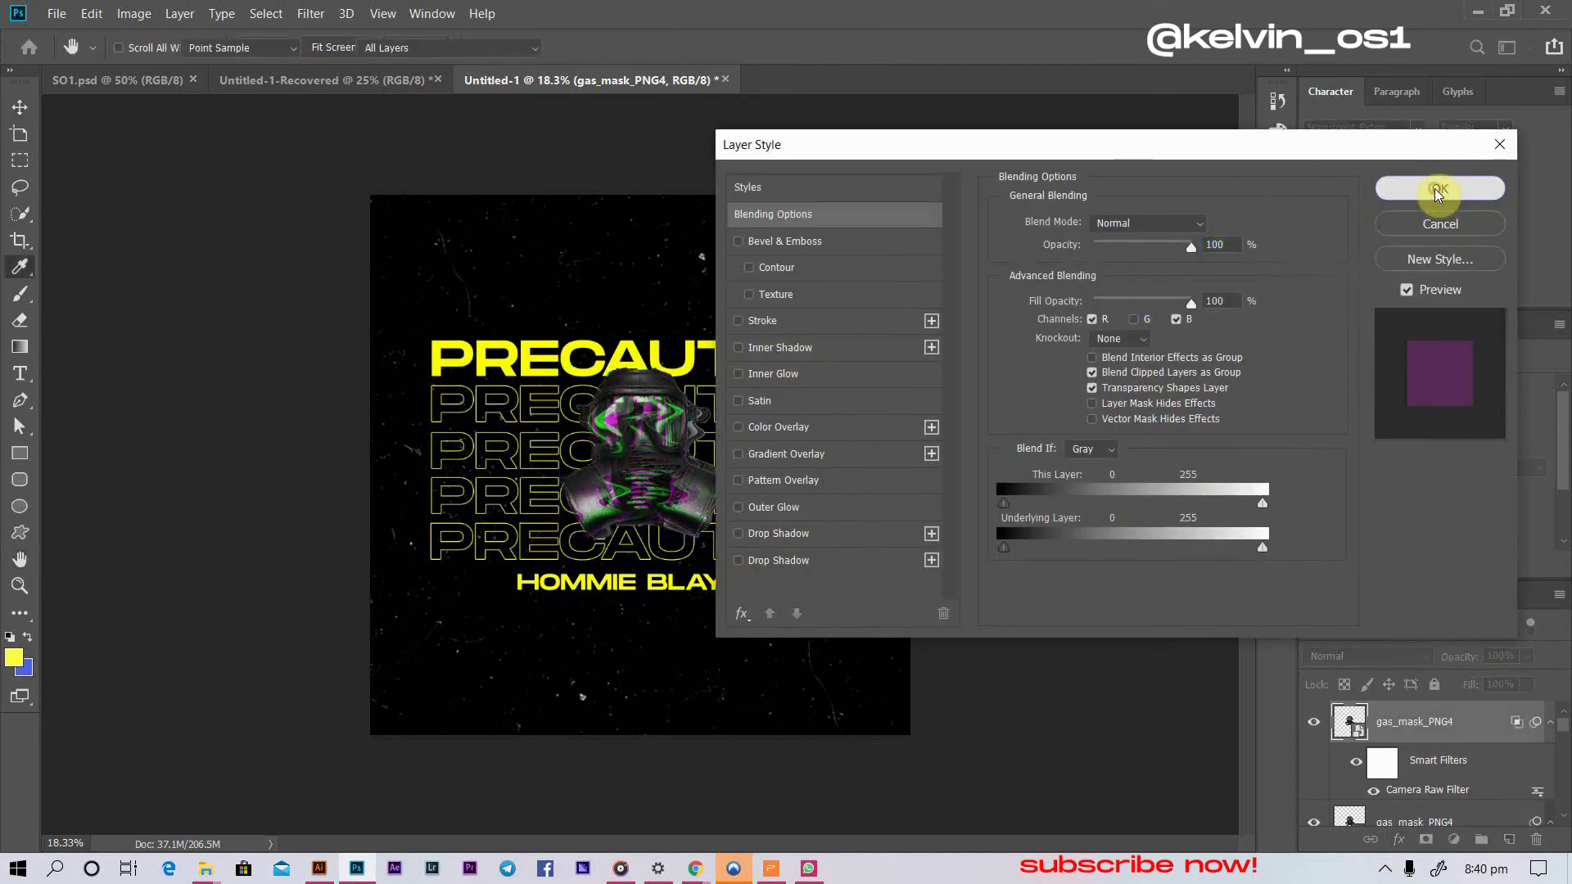
pyautogui.click(1155, 442)
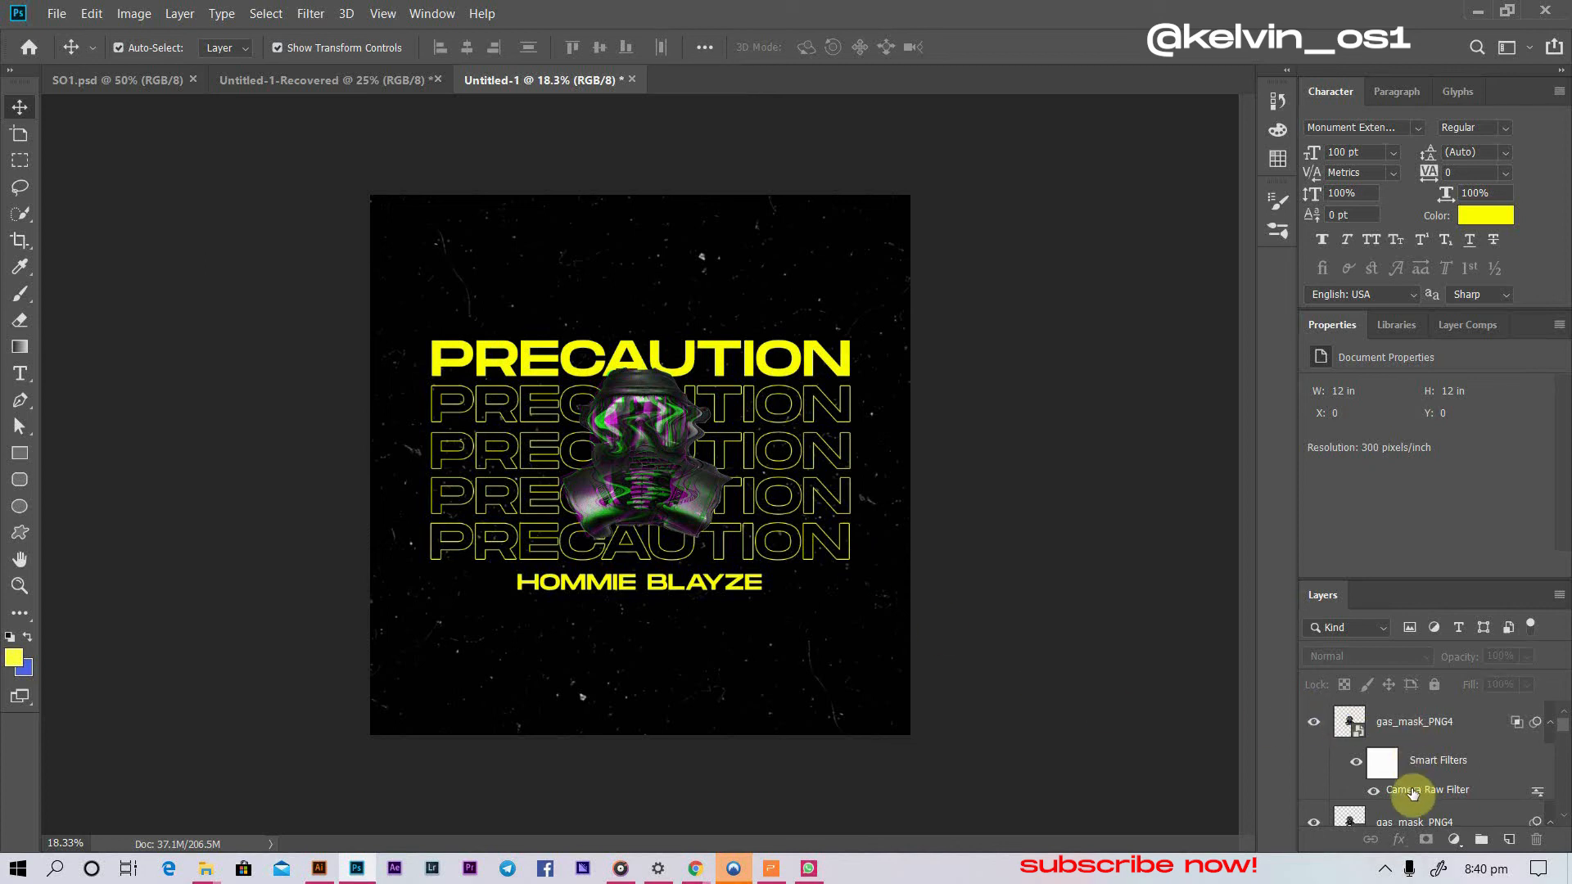
pyautogui.scroll(-1, 1482, 783)
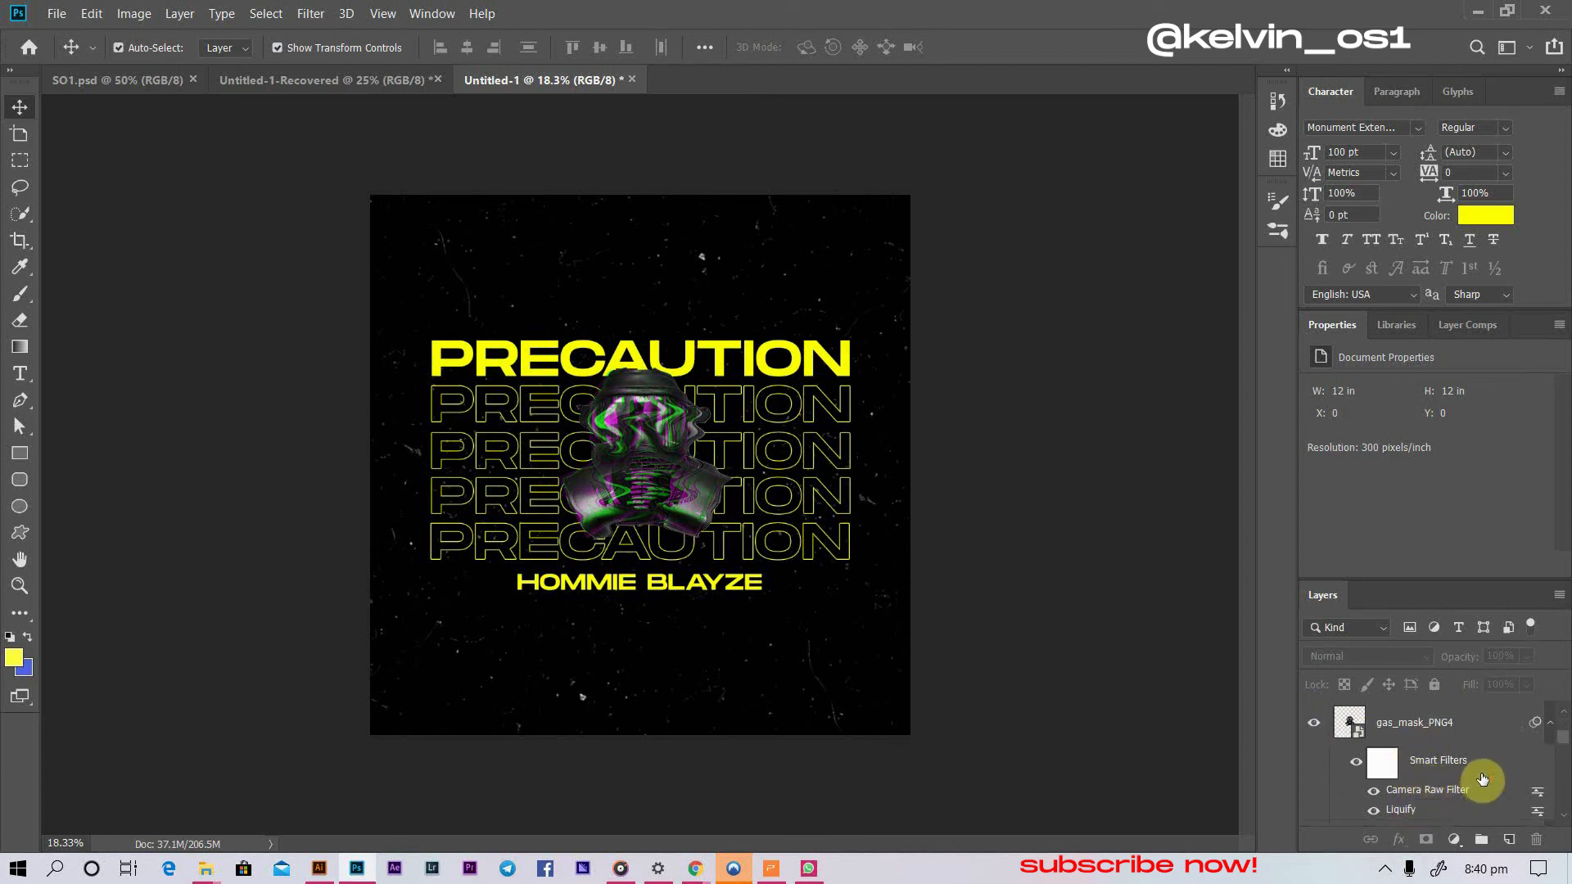
# - Check the channel settings in the topmost gas mask layer's Blending Options and close them without changes
pyautogui.scroll(1, 1470, 773)
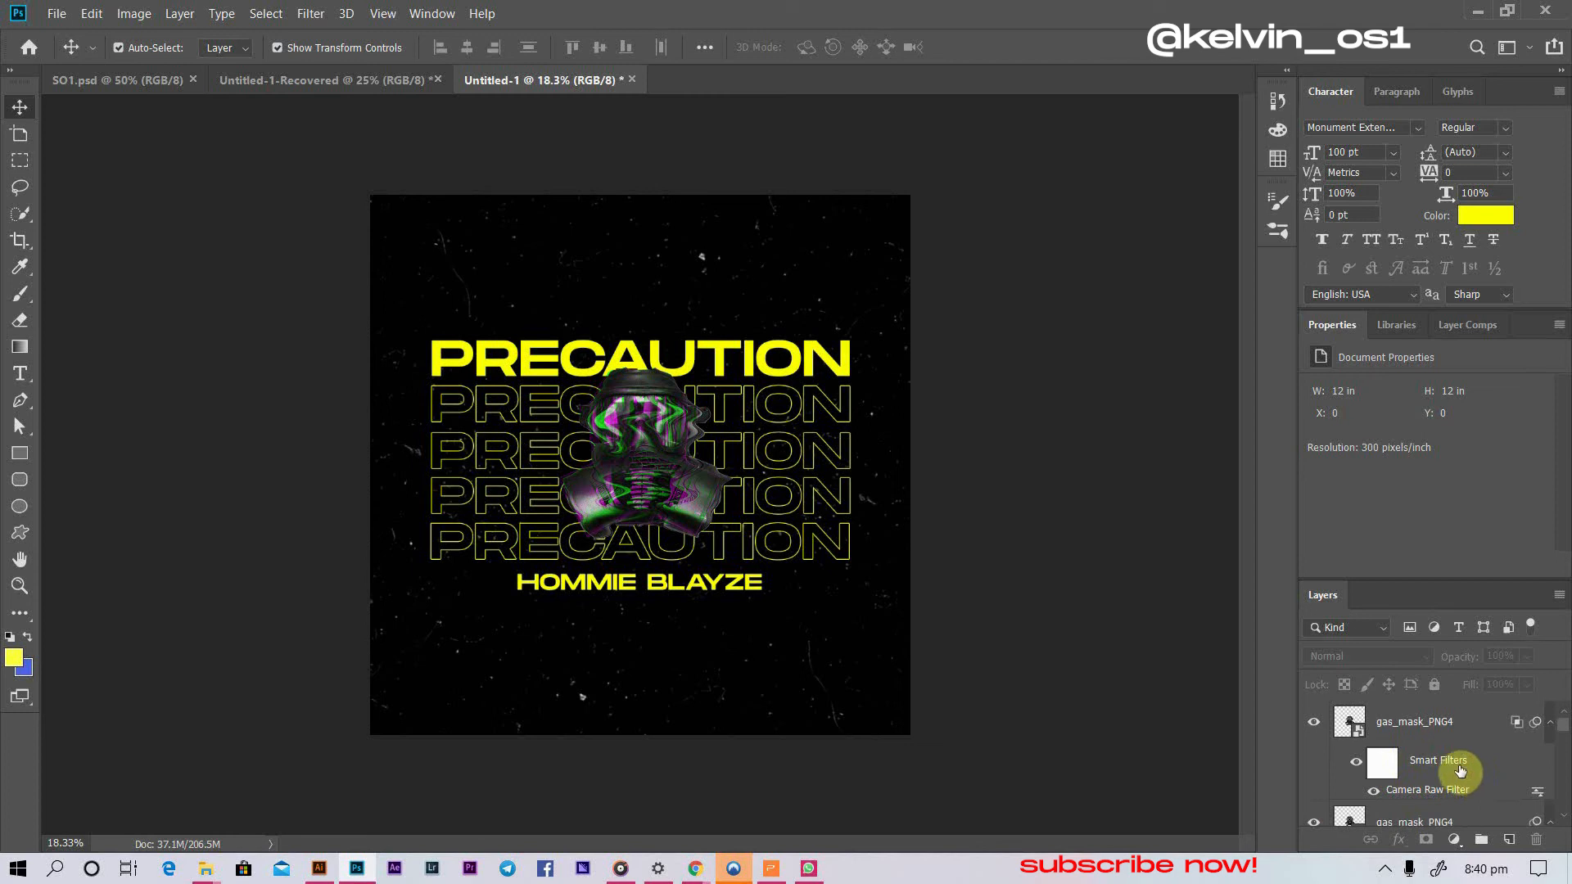
pyautogui.click(1426, 798)
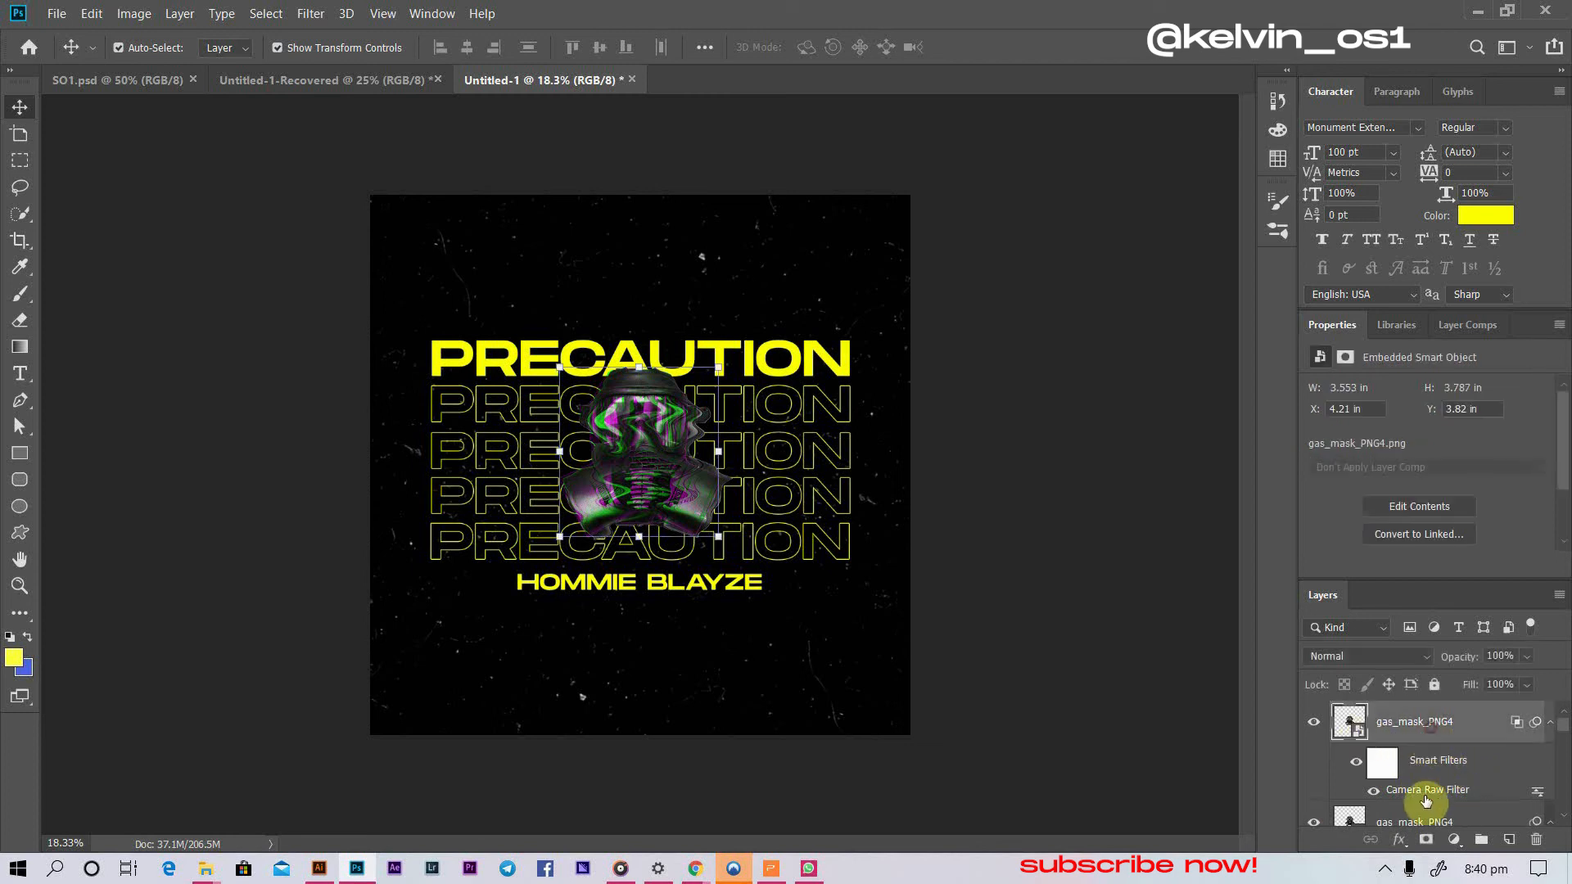
pyautogui.click(1399, 840)
pyautogui.click(1453, 646)
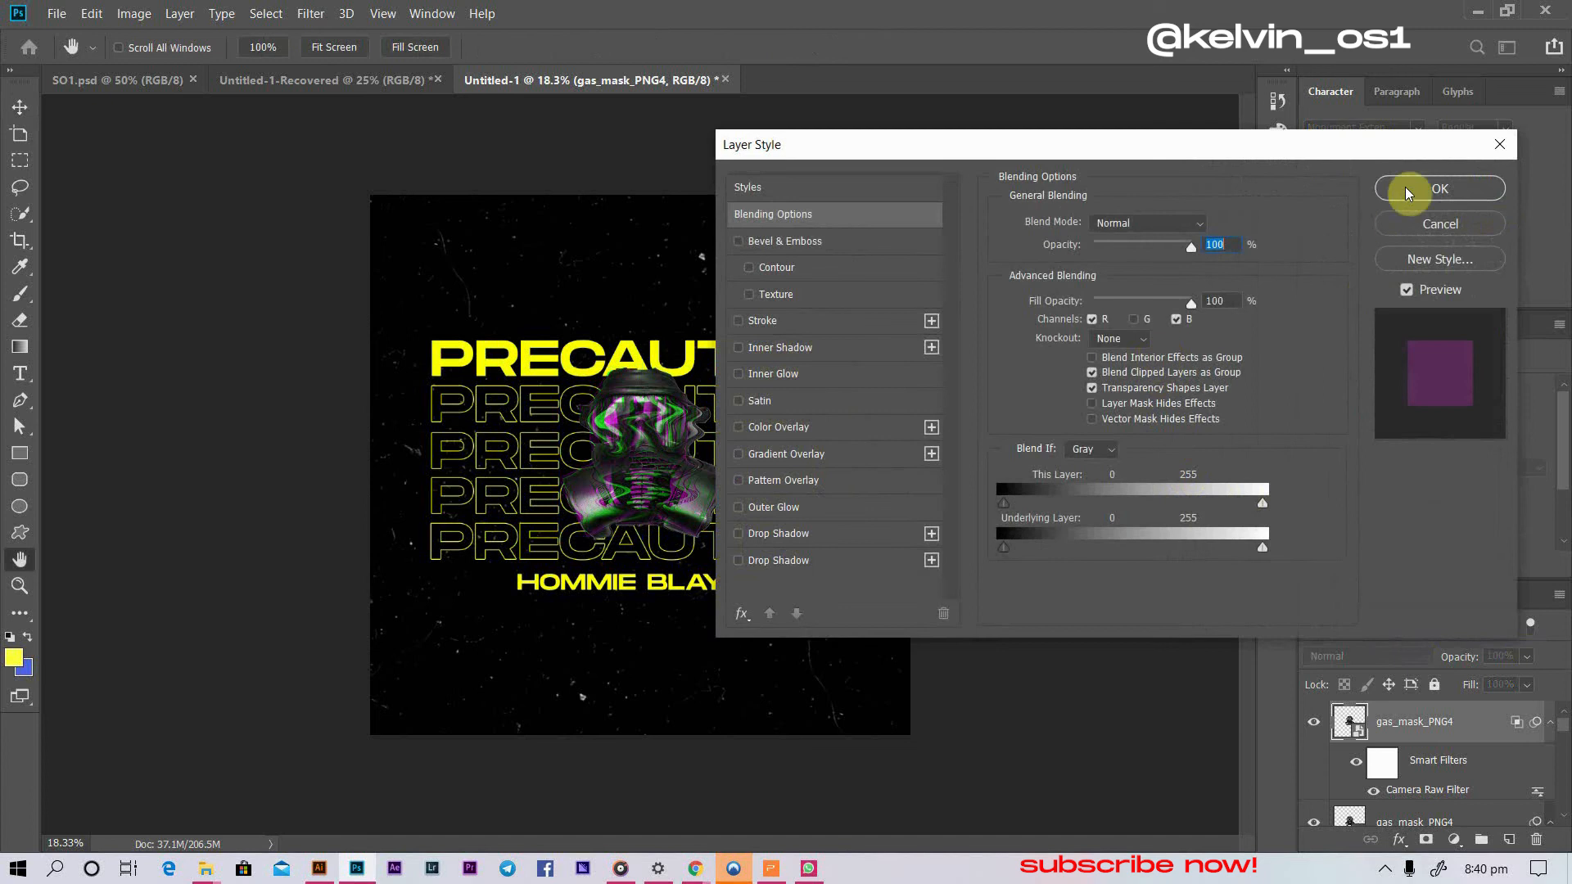
pyautogui.click(1406, 193)
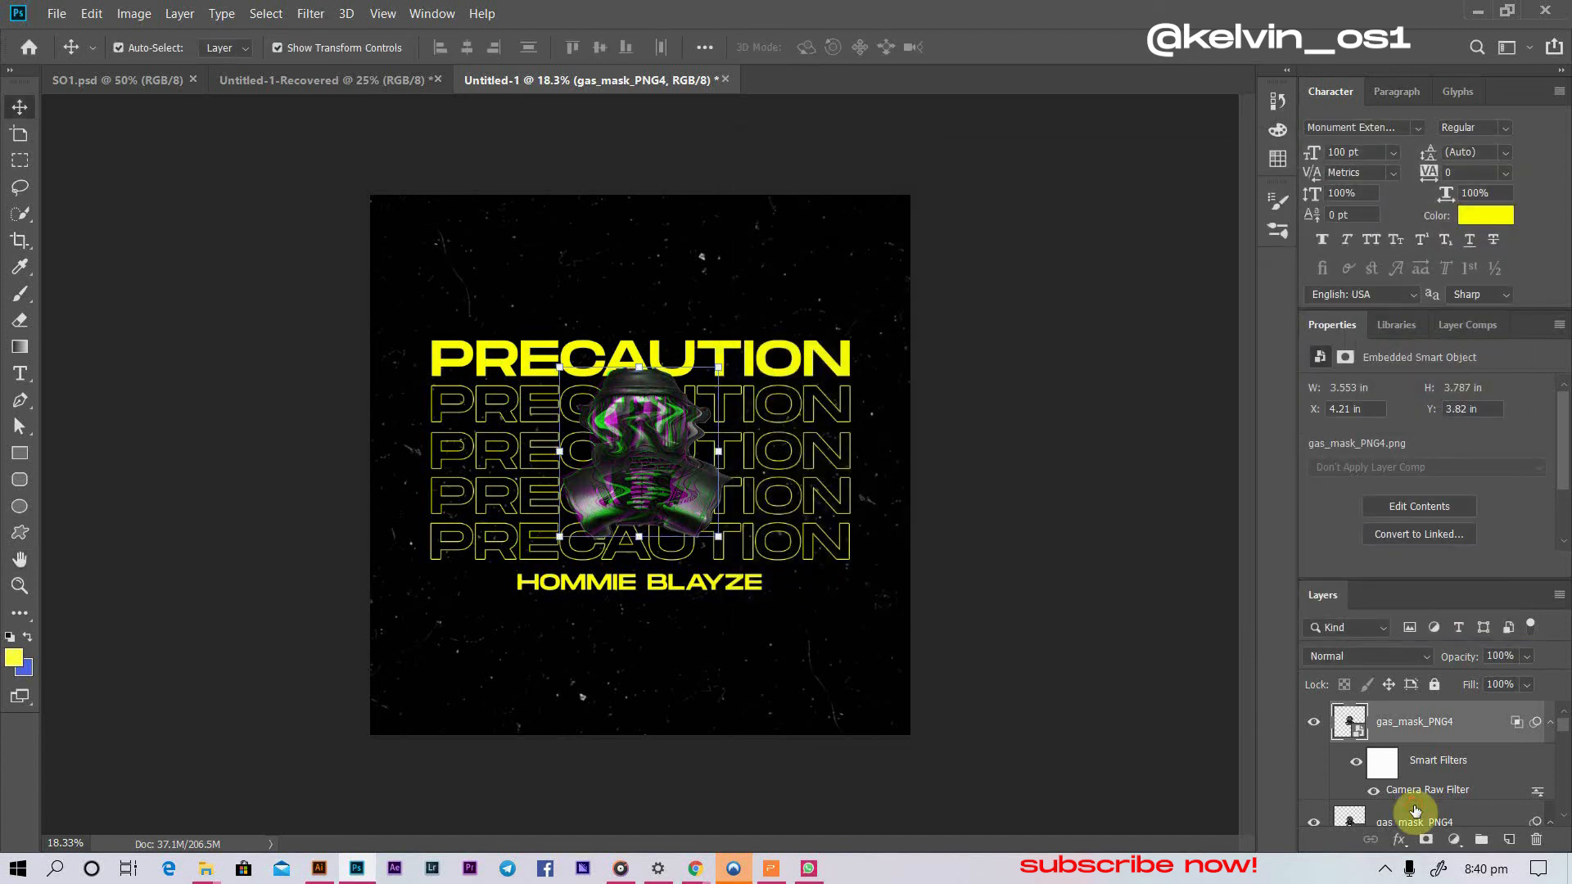
# - Turn off only the B channel in the distorted gas mask layer's Blending Options, apply it and deselect the layer
pyautogui.click(1405, 843)
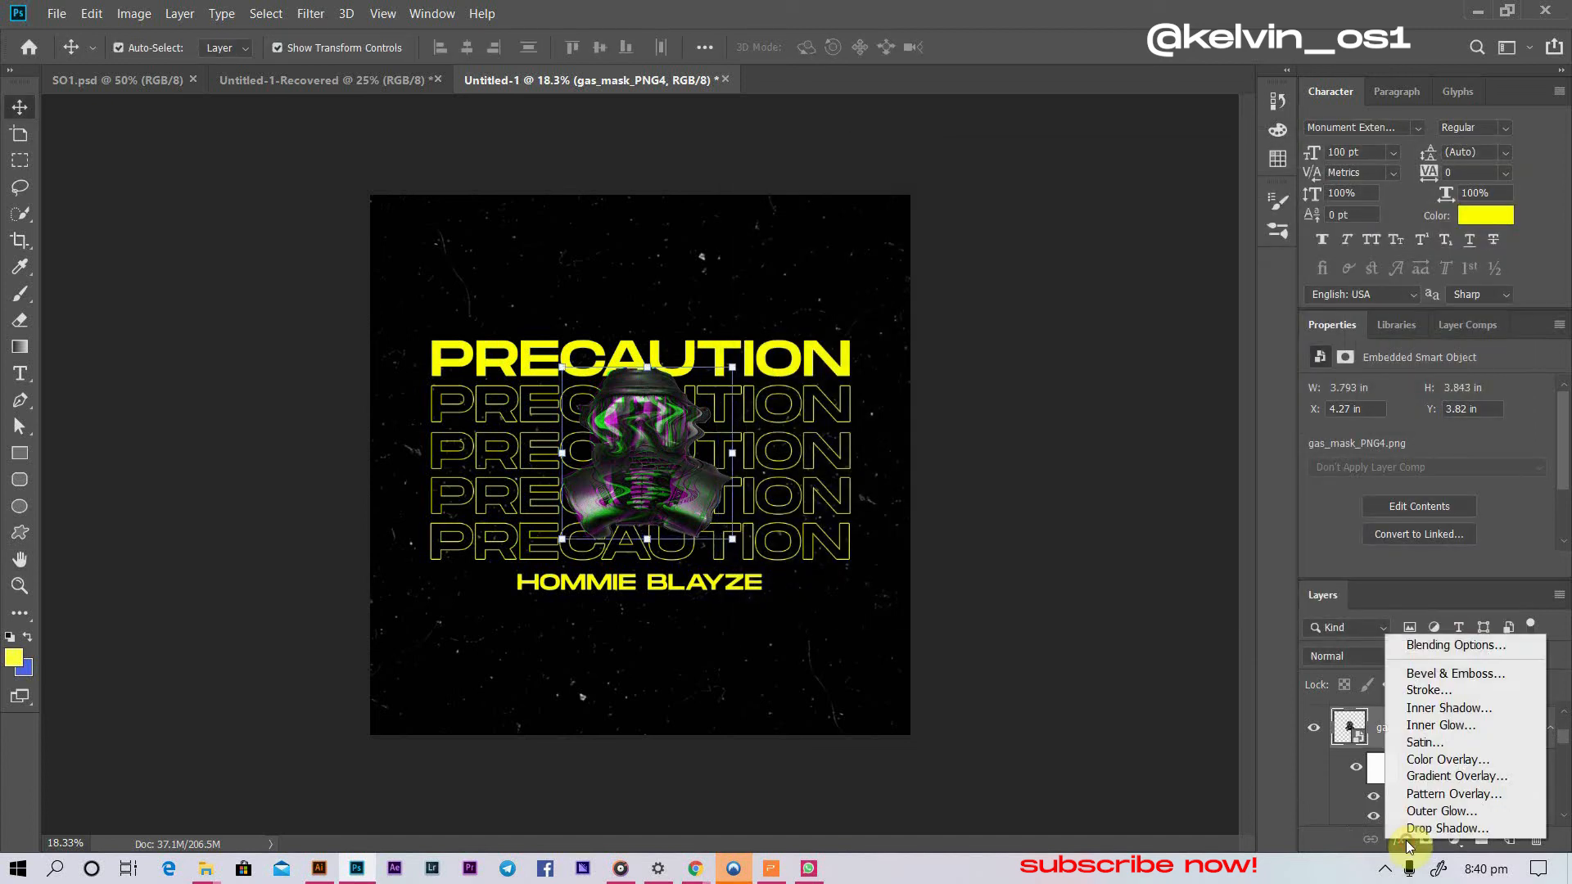
pyautogui.click(1452, 646)
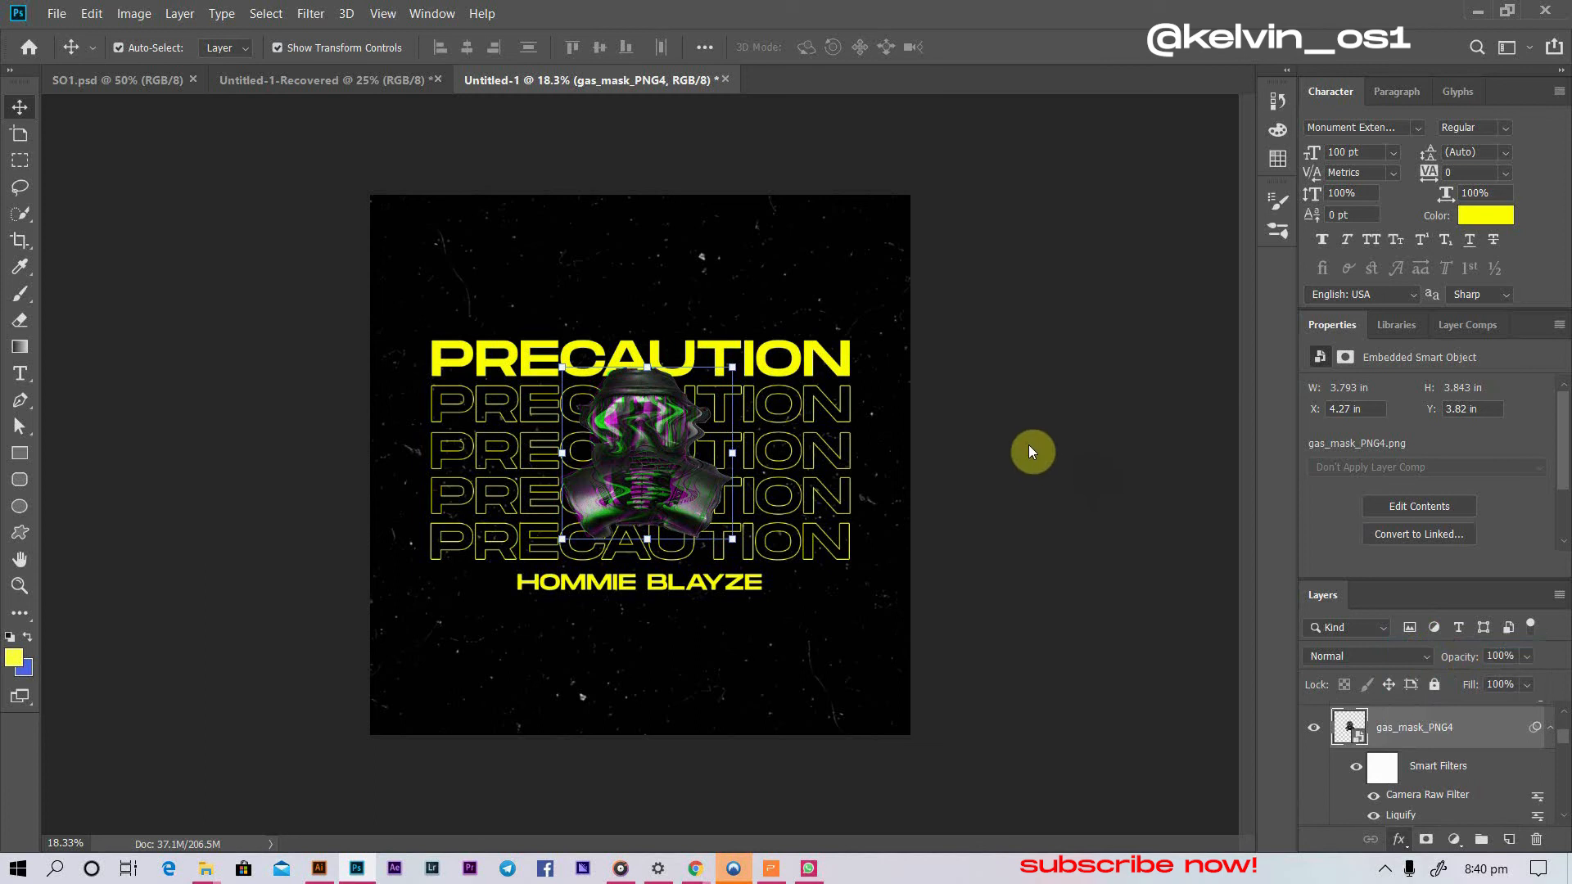
pyautogui.click(1101, 319)
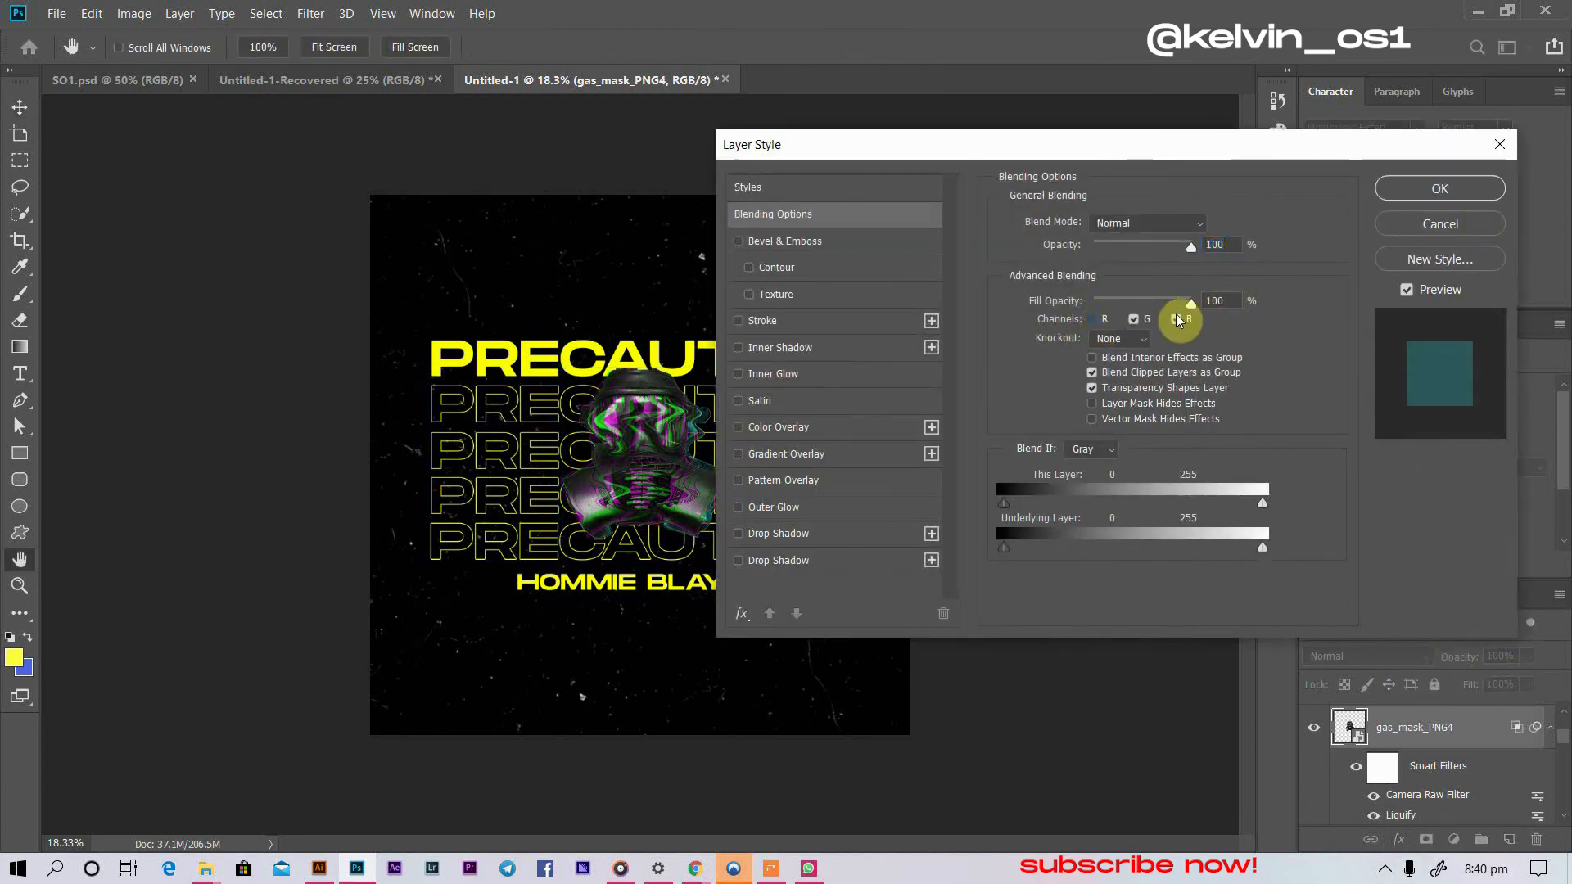
pyautogui.click(1101, 321)
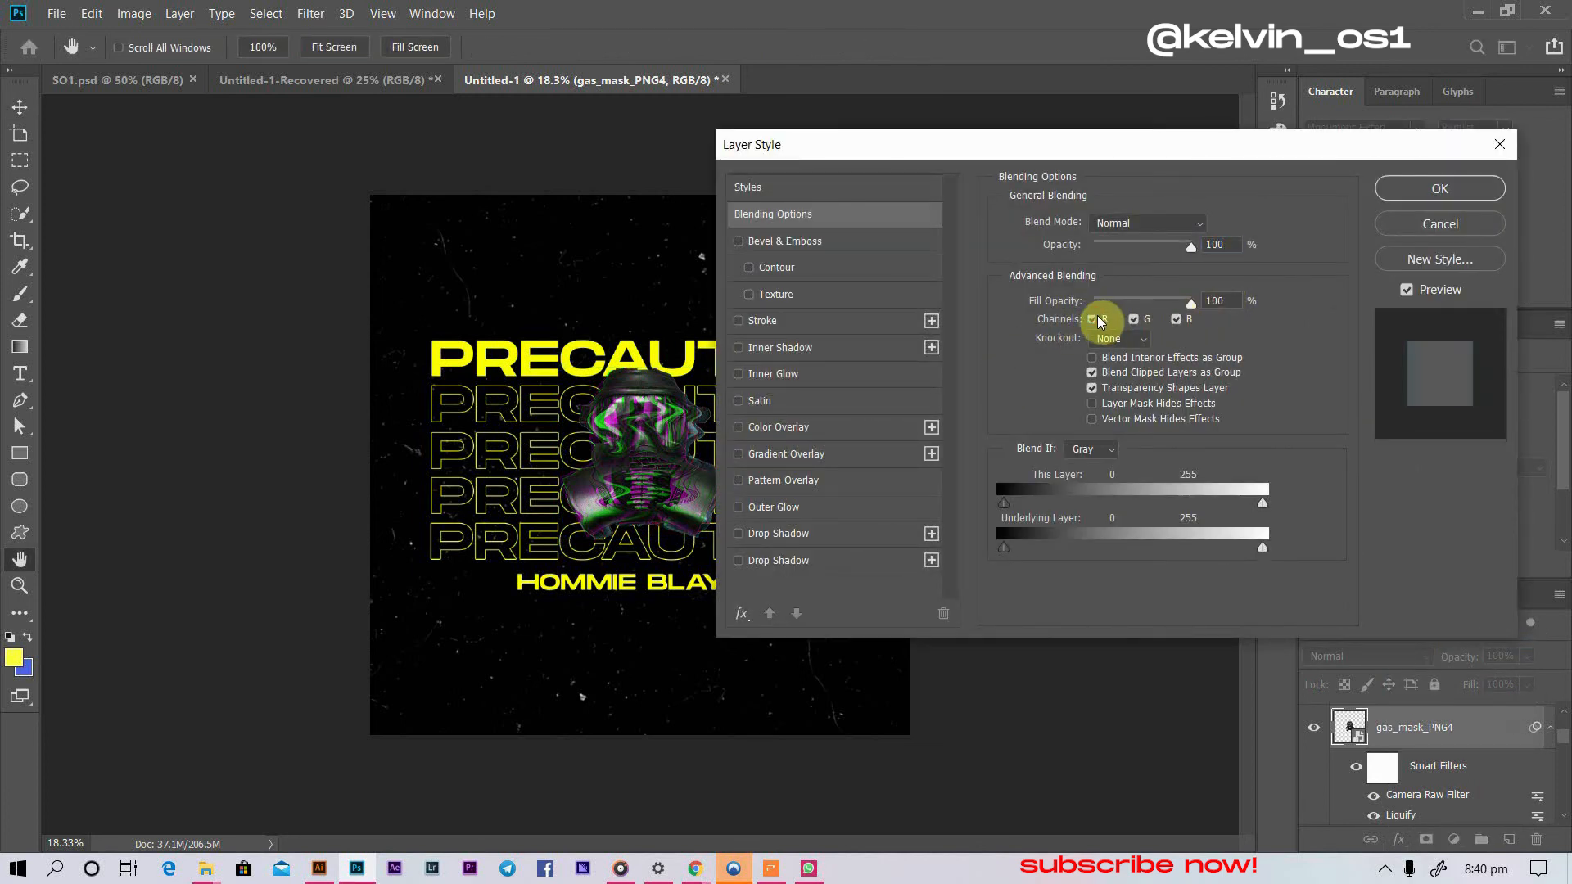
pyautogui.click(1177, 321)
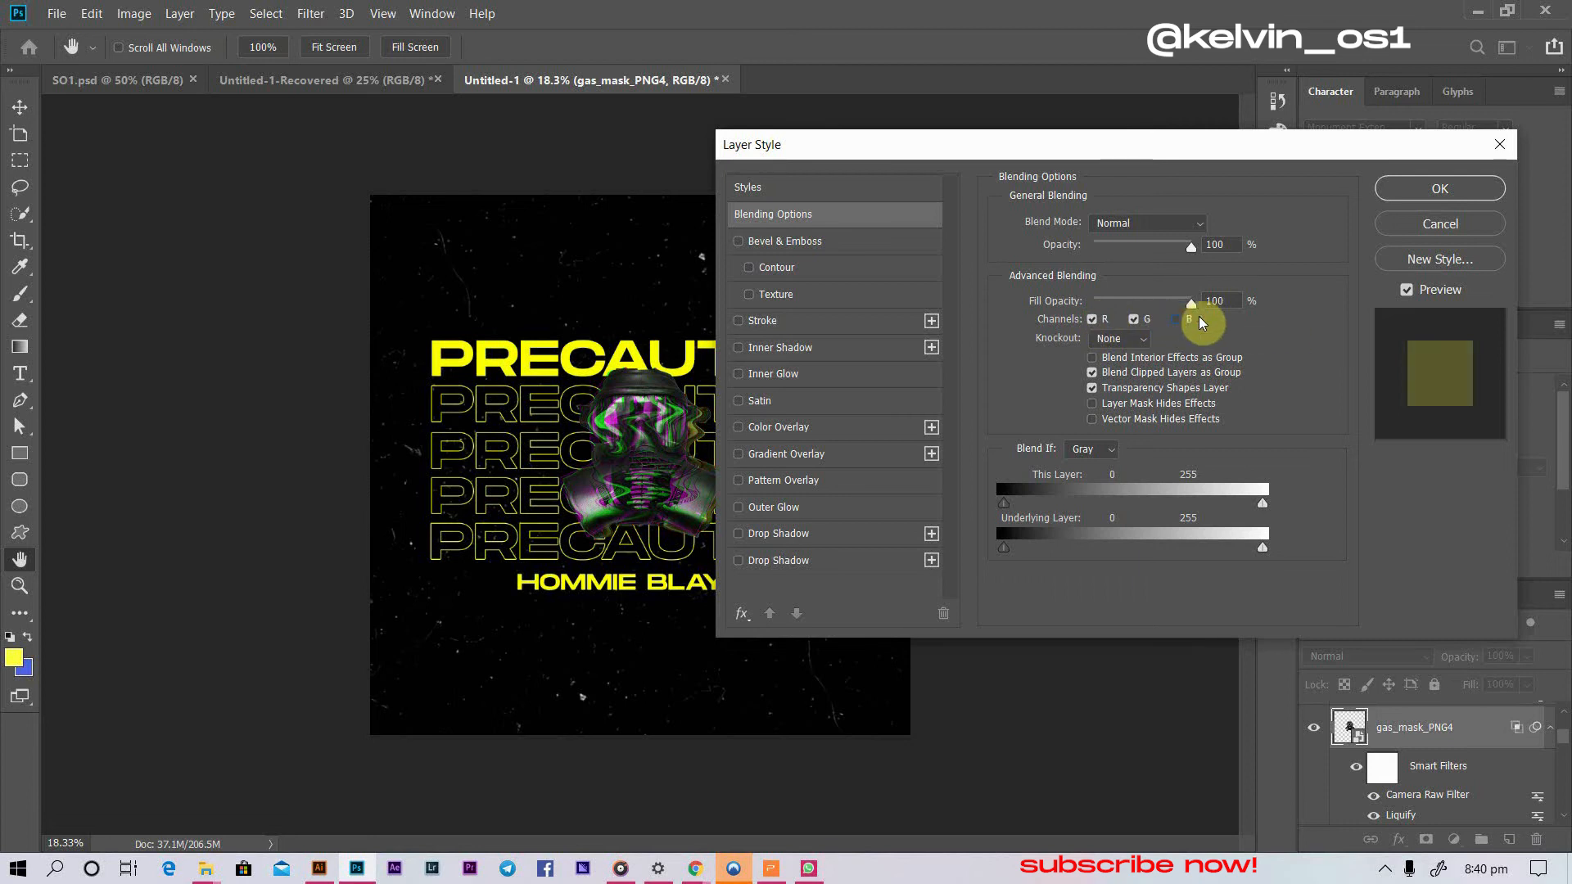
pyautogui.click(1434, 191)
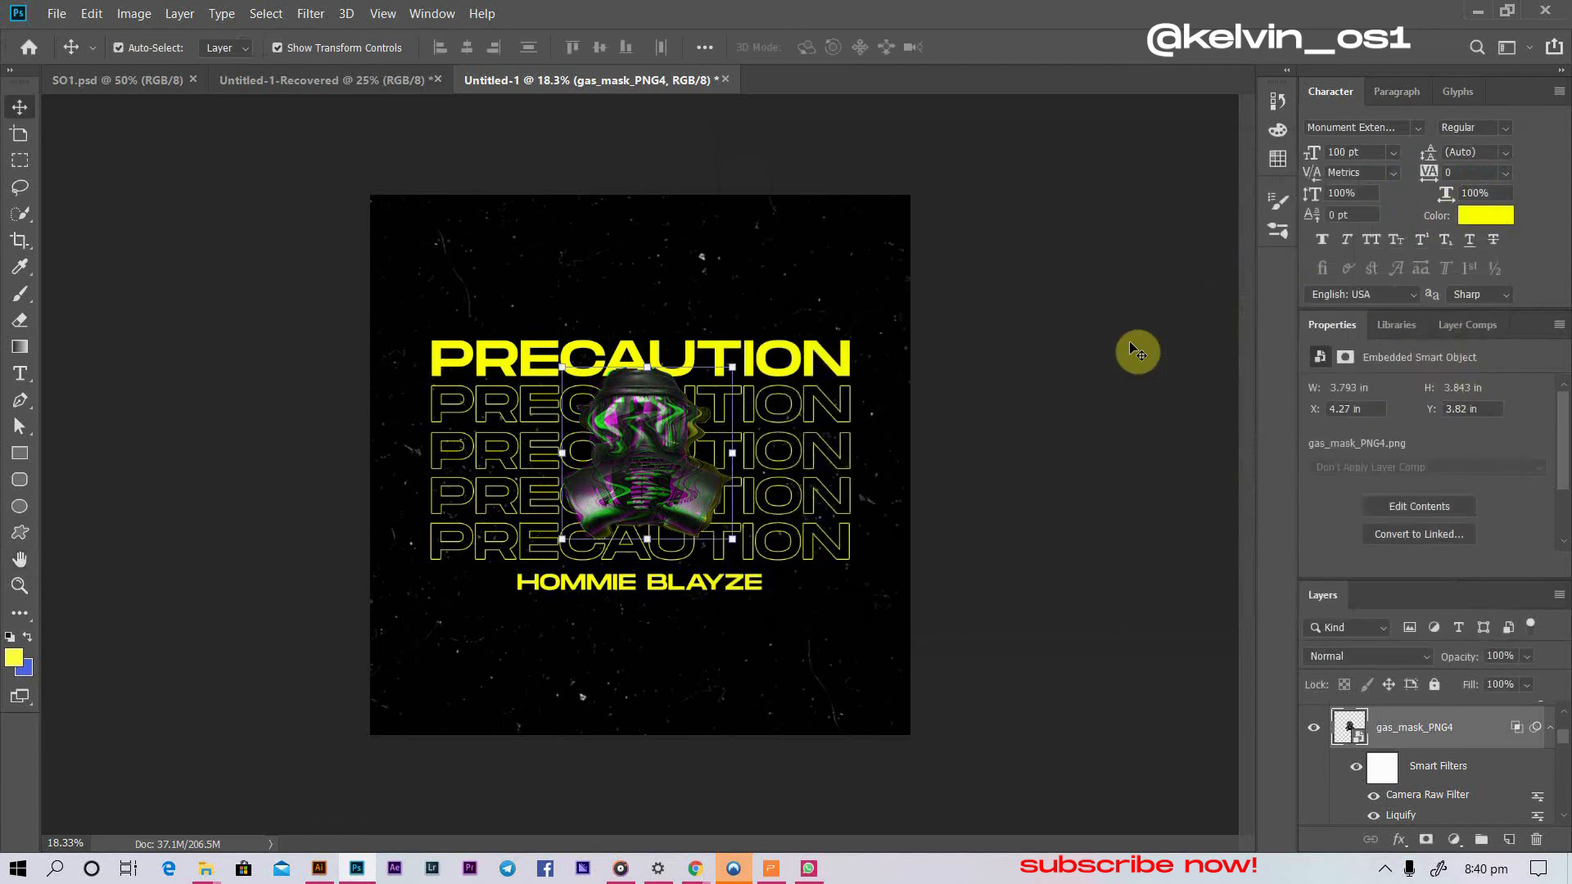
pyautogui.click(1121, 347)
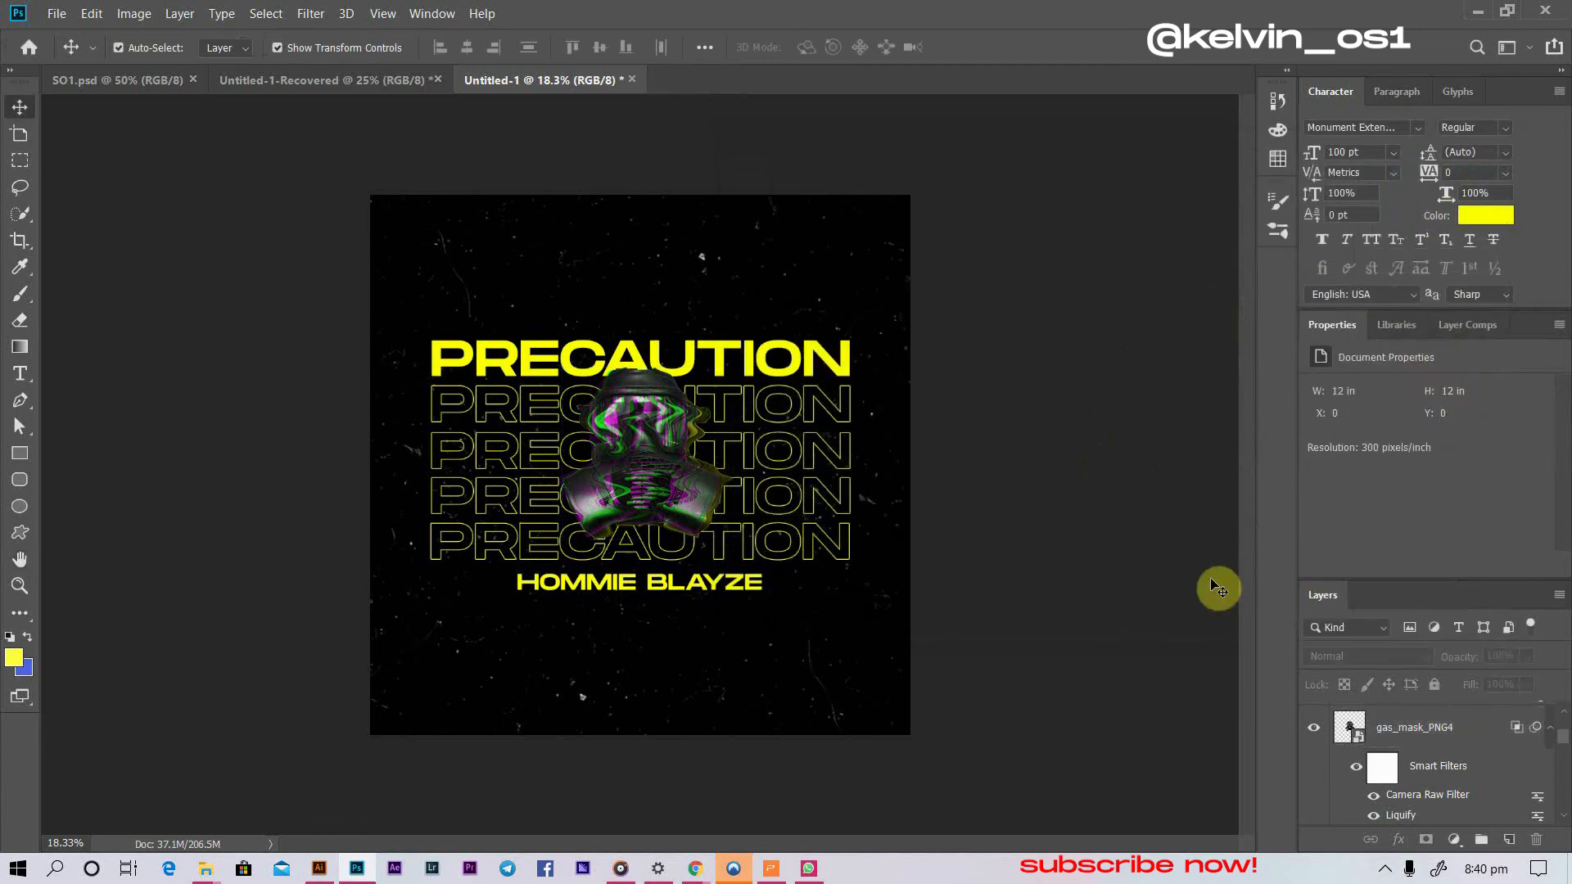
pyautogui.scroll(2, 1453, 733)
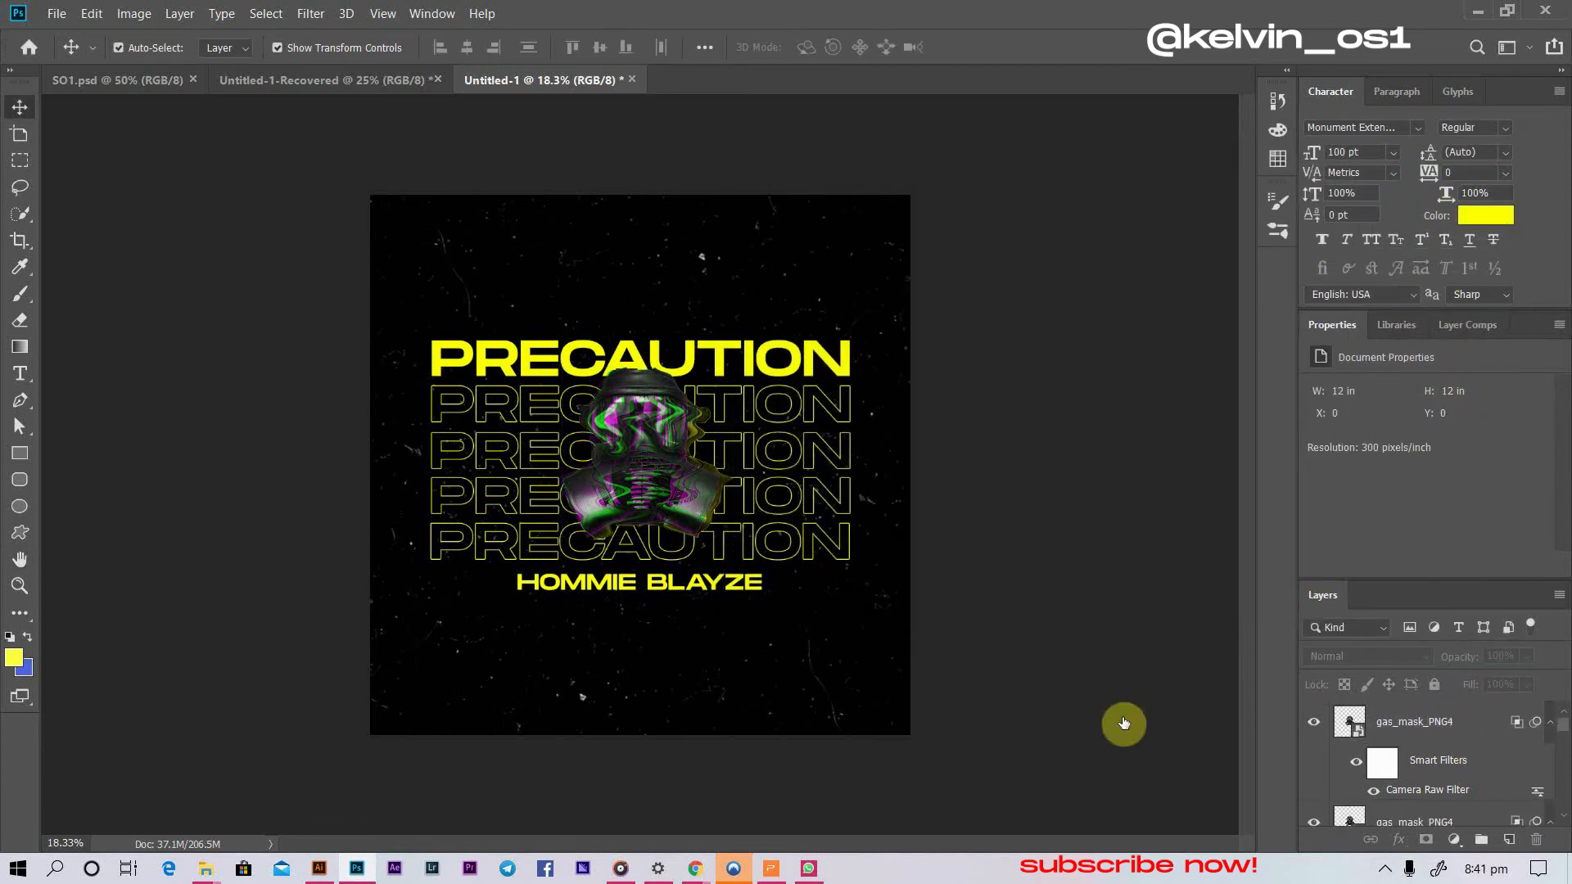
# - Place gas_mask_PNG4 from the Downloads folder on top, scaled to about 3.59 × 3.83 in over the existing masks
pyautogui.moveTo(207, 866)
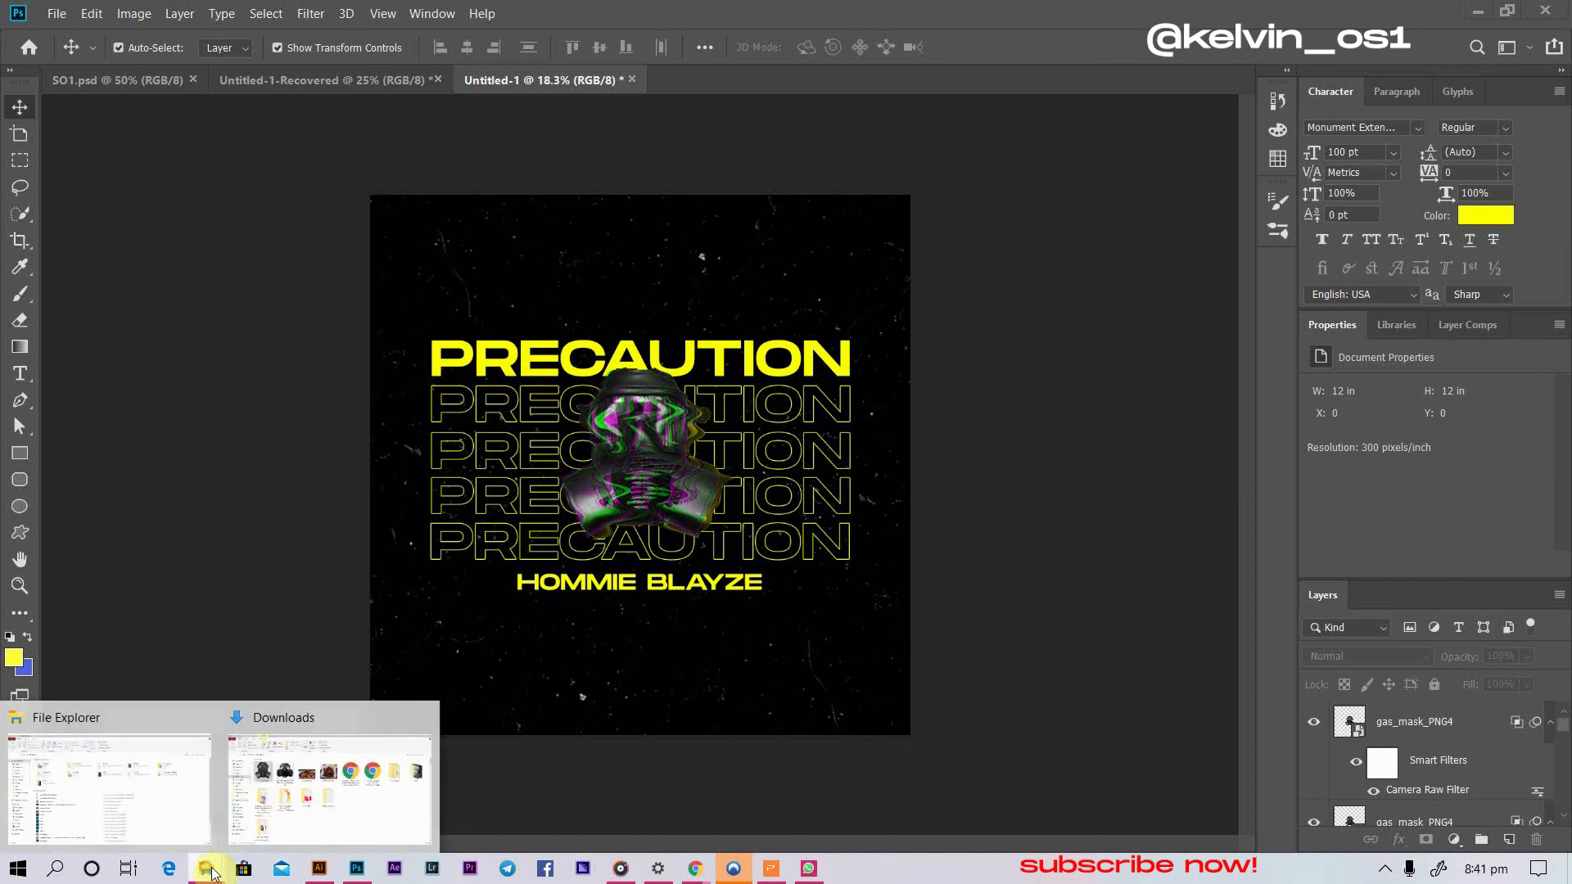
pyautogui.click(240, 812)
pyautogui.moveTo(278, 278); pyautogui.dragTo(656, 444)
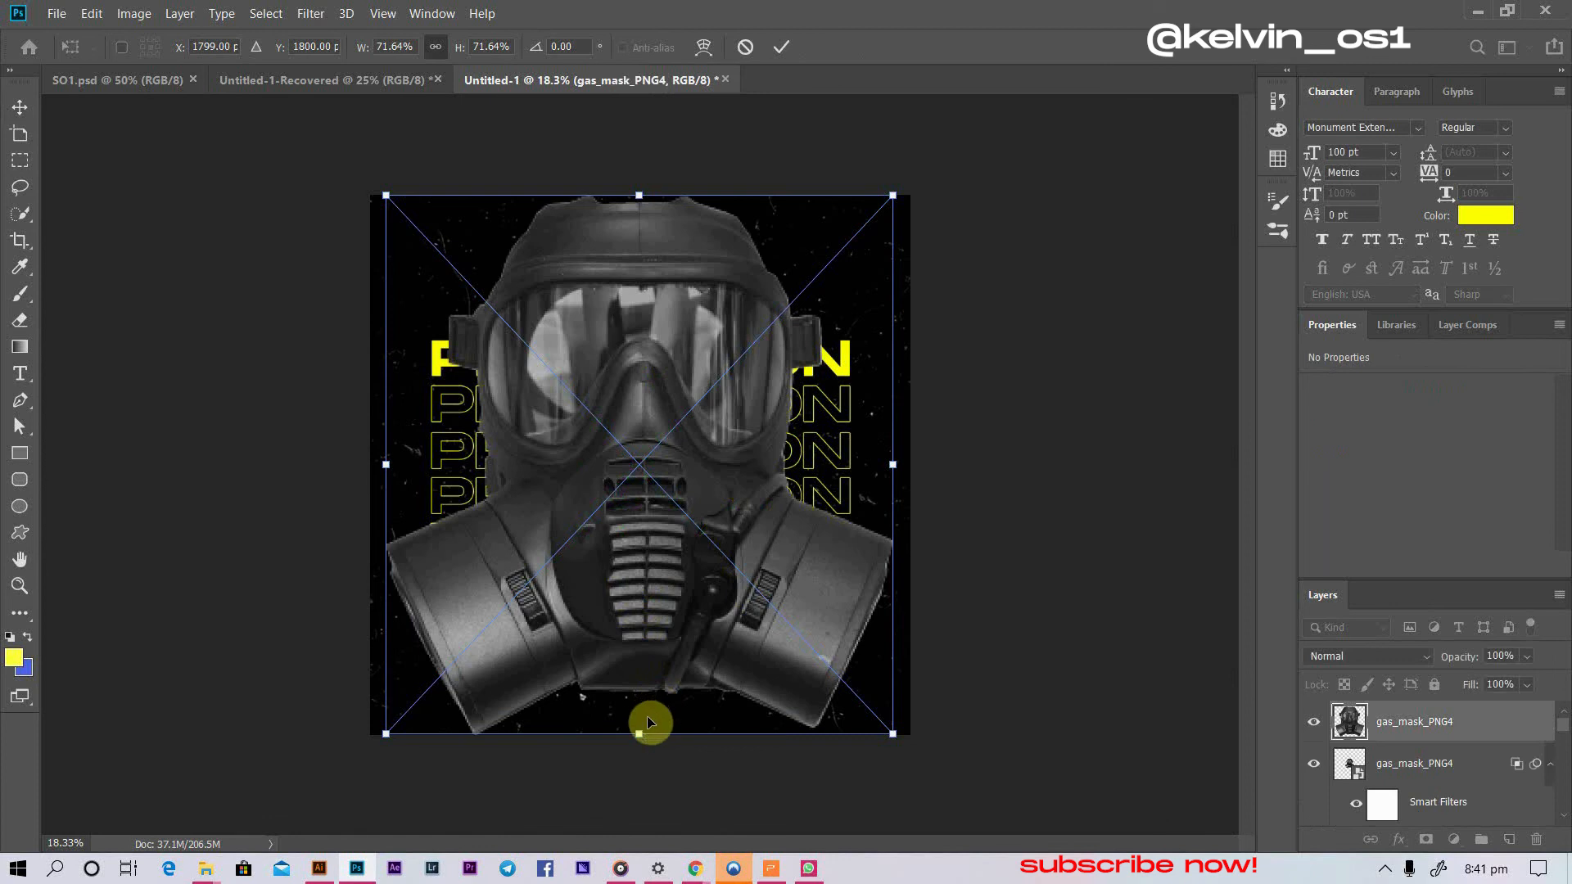
pyautogui.moveTo(641, 728); pyautogui.dragTo(649, 472)
pyautogui.press('Return')
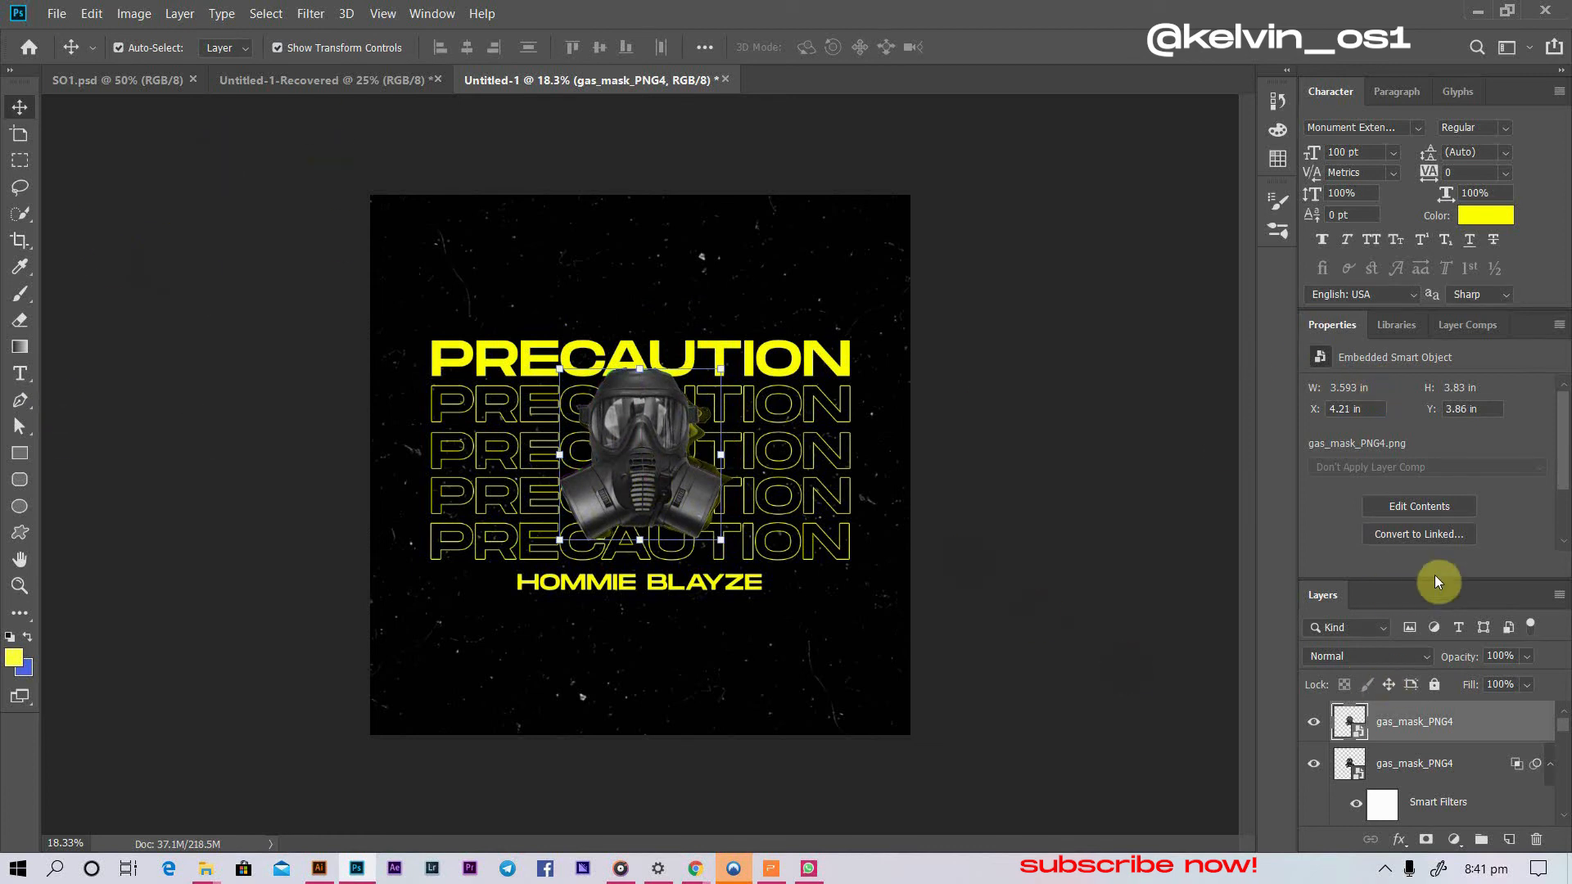
# - Set the newly placed gas mask layer's opacity to 70% and its fill to 90%
pyautogui.moveTo(1461, 664); pyautogui.dragTo(1439, 663)
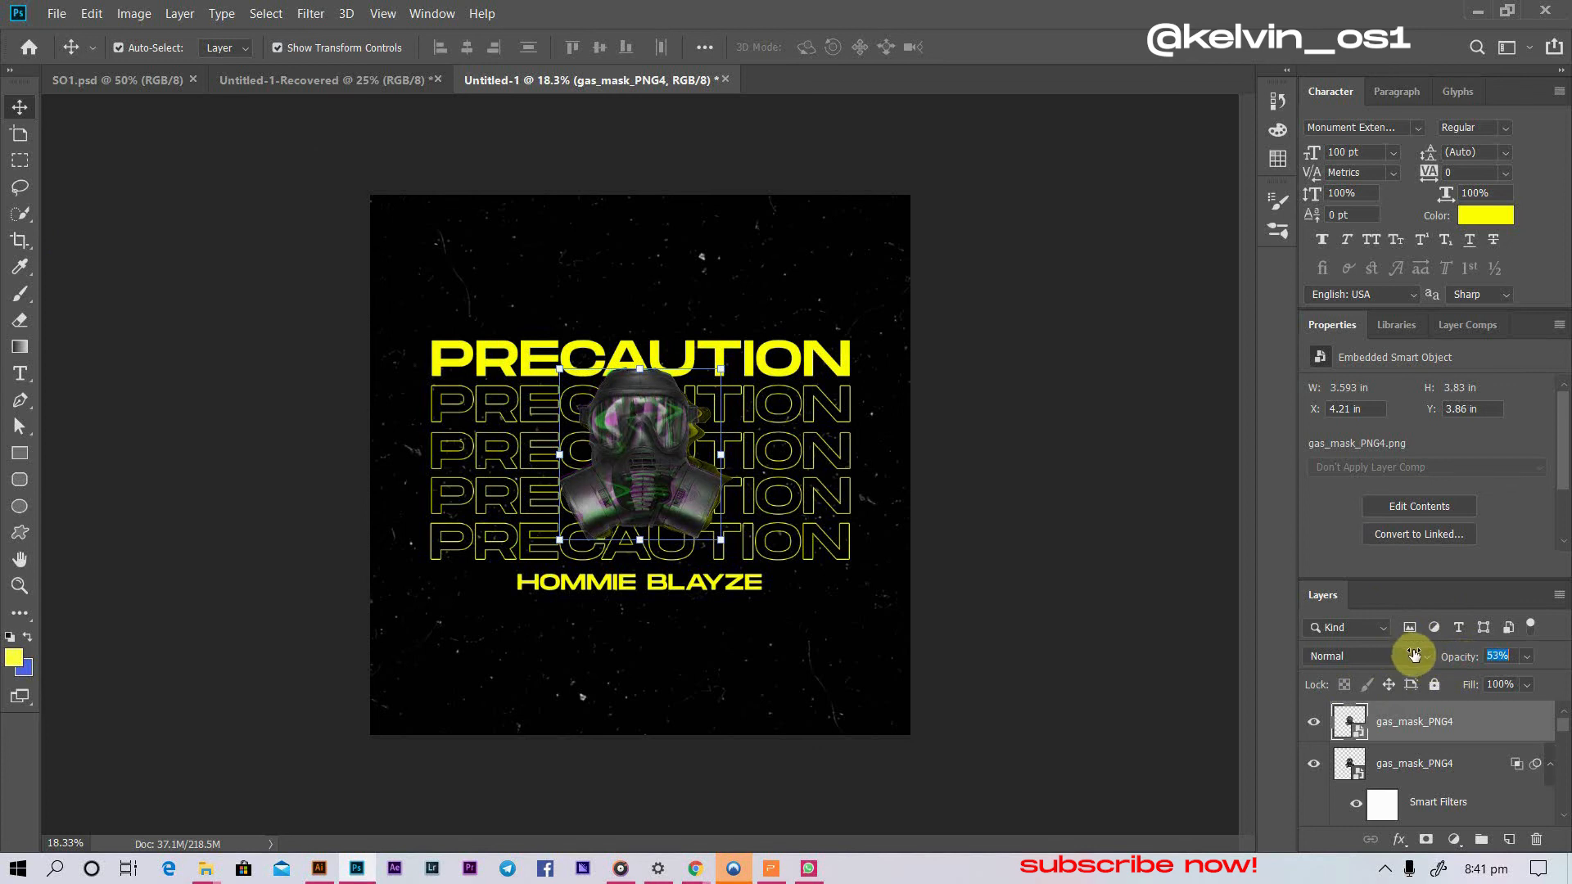
pyautogui.moveTo(1415, 655); pyautogui.dragTo(1463, 655)
pyautogui.write('70')
pyautogui.click(1506, 682)
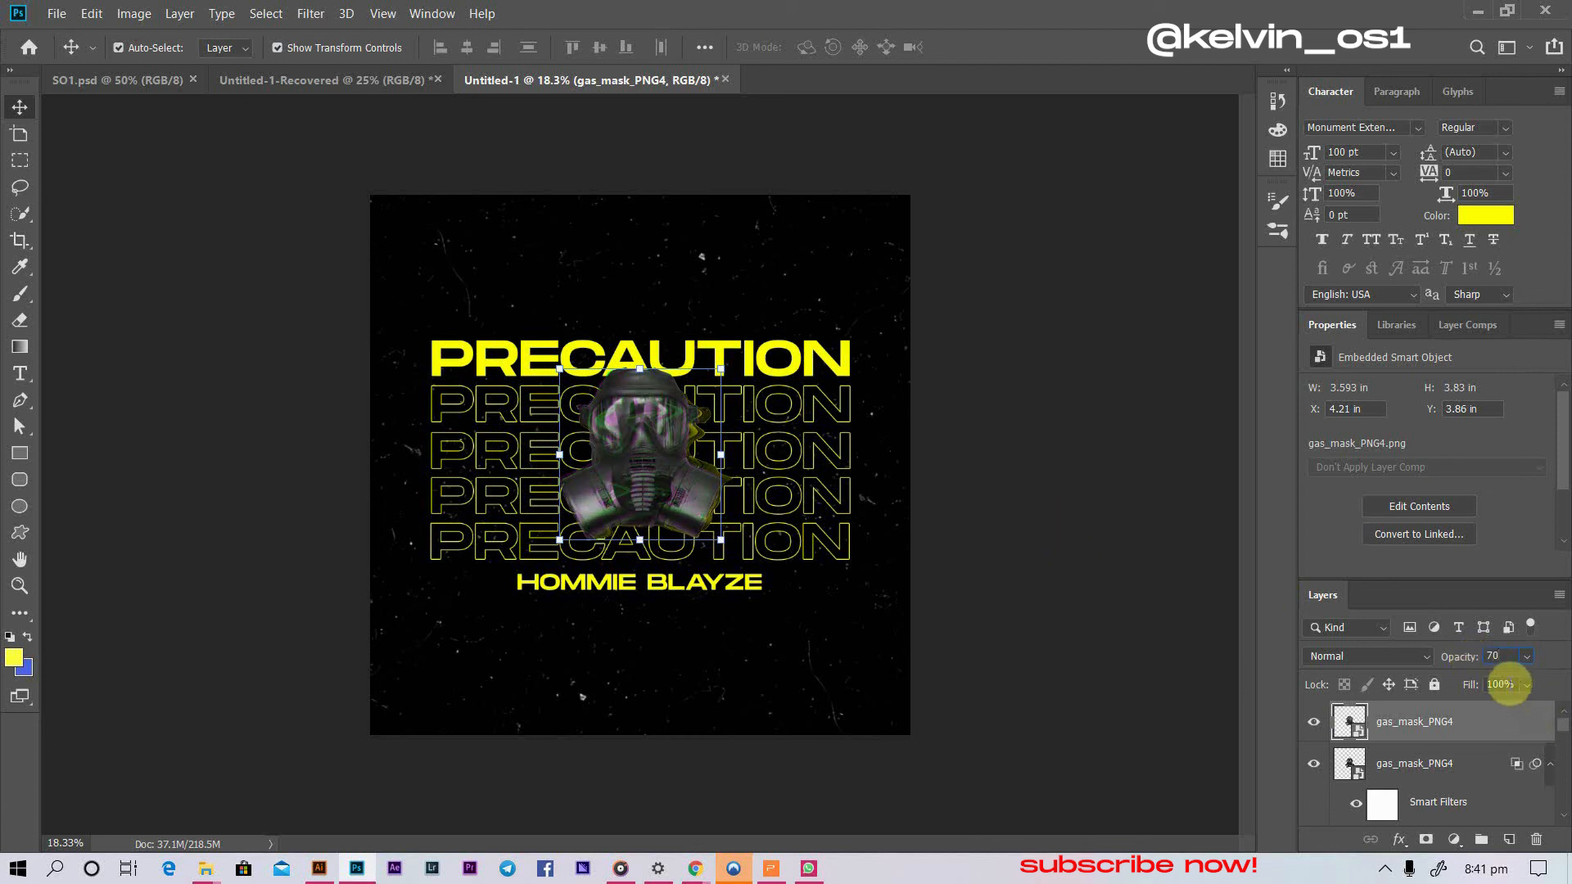
pyautogui.write('90')
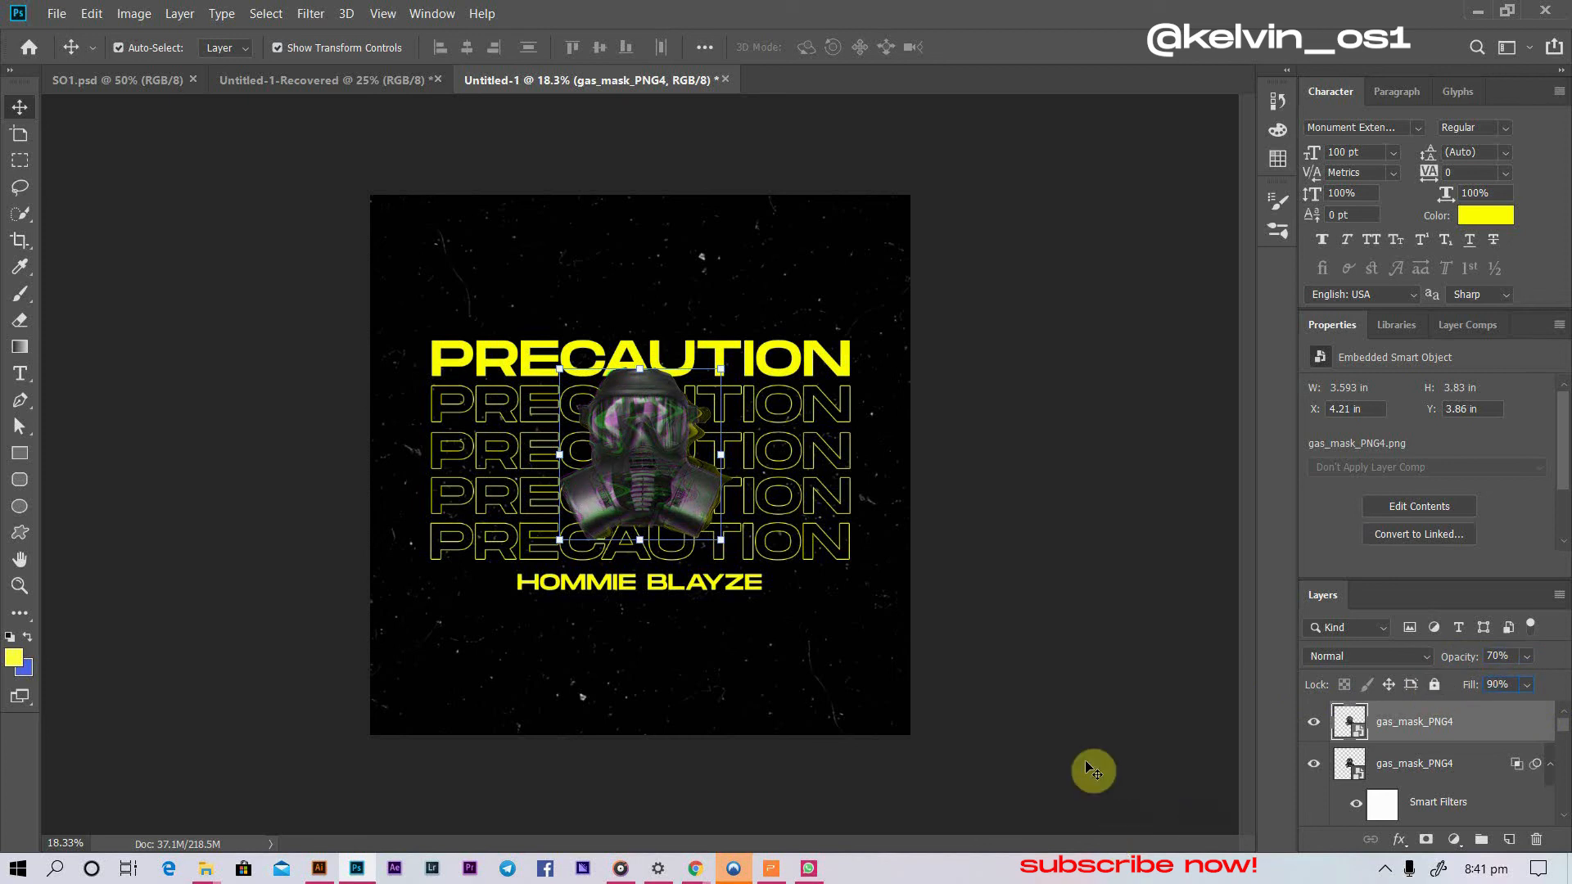
# - Shift the semi-transparent gas mask slightly left and up to about X 3.94 in, Y 3.8 in
pyautogui.click(1103, 483)
pyautogui.moveTo(666, 499)
pyautogui.mouseDown()
pyautogui.moveTo(729, 489)
pyautogui.moveTo(659, 488)
pyautogui.mouseUp()
pyautogui.click(1033, 475)
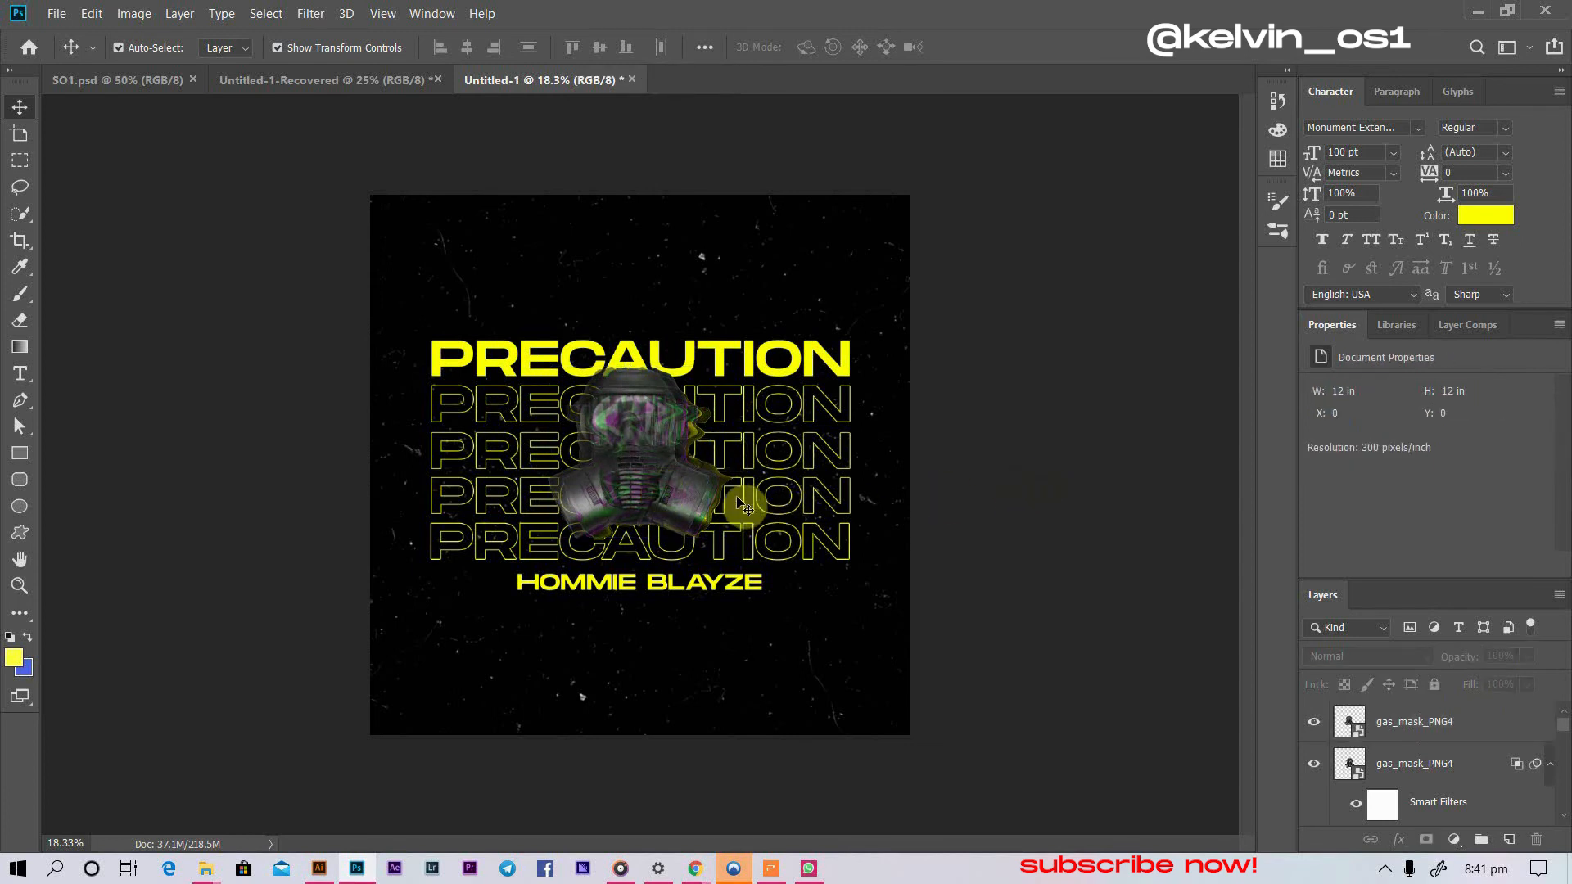
pyautogui.click(645, 488)
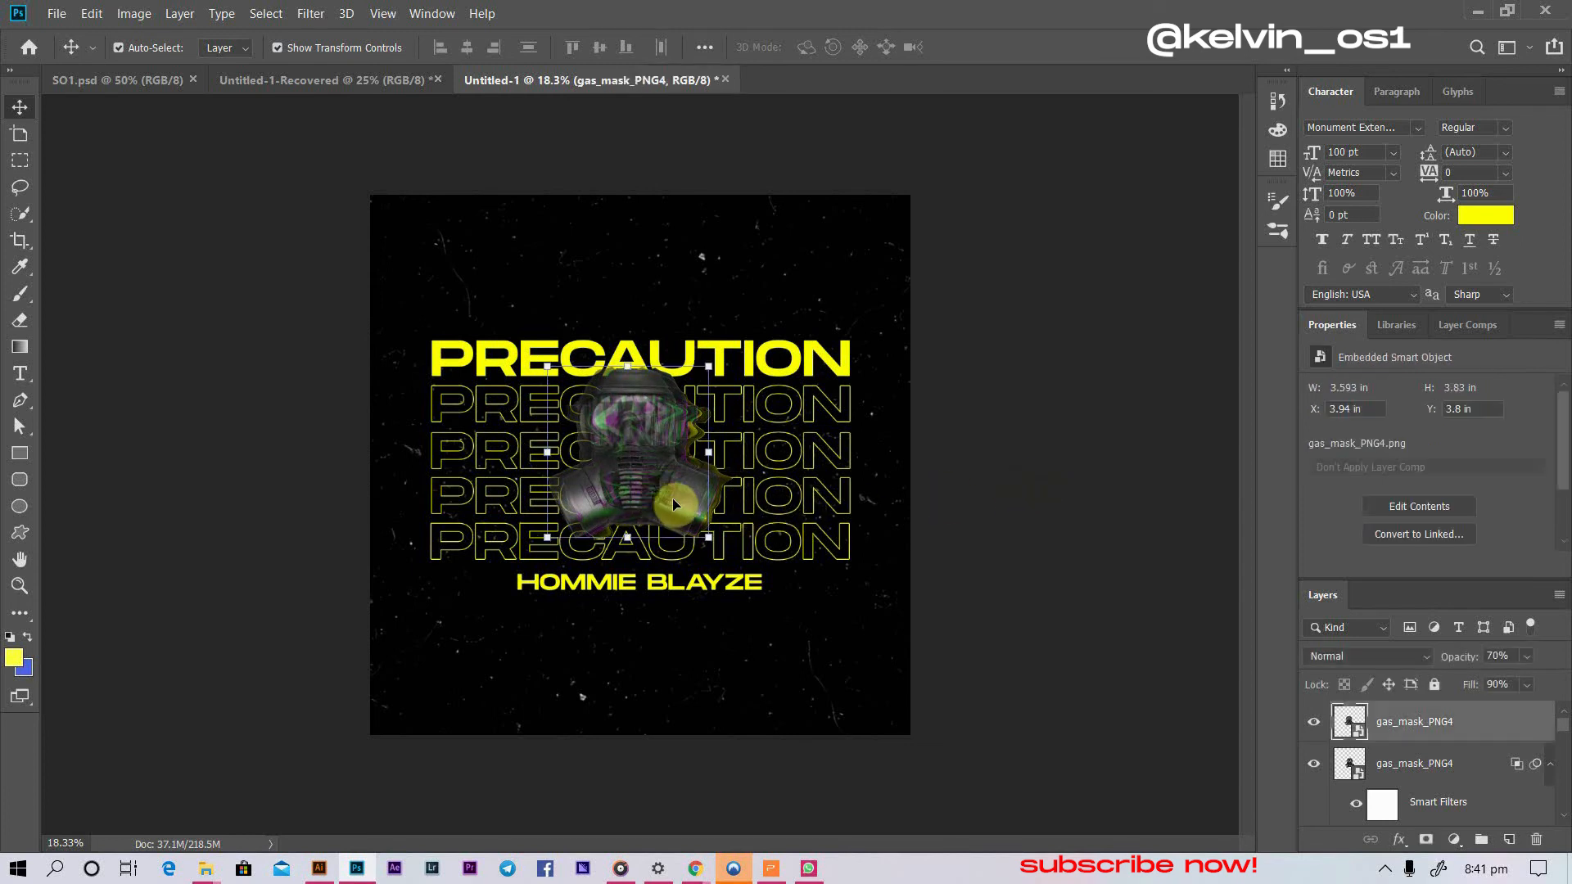
pyautogui.click(933, 566)
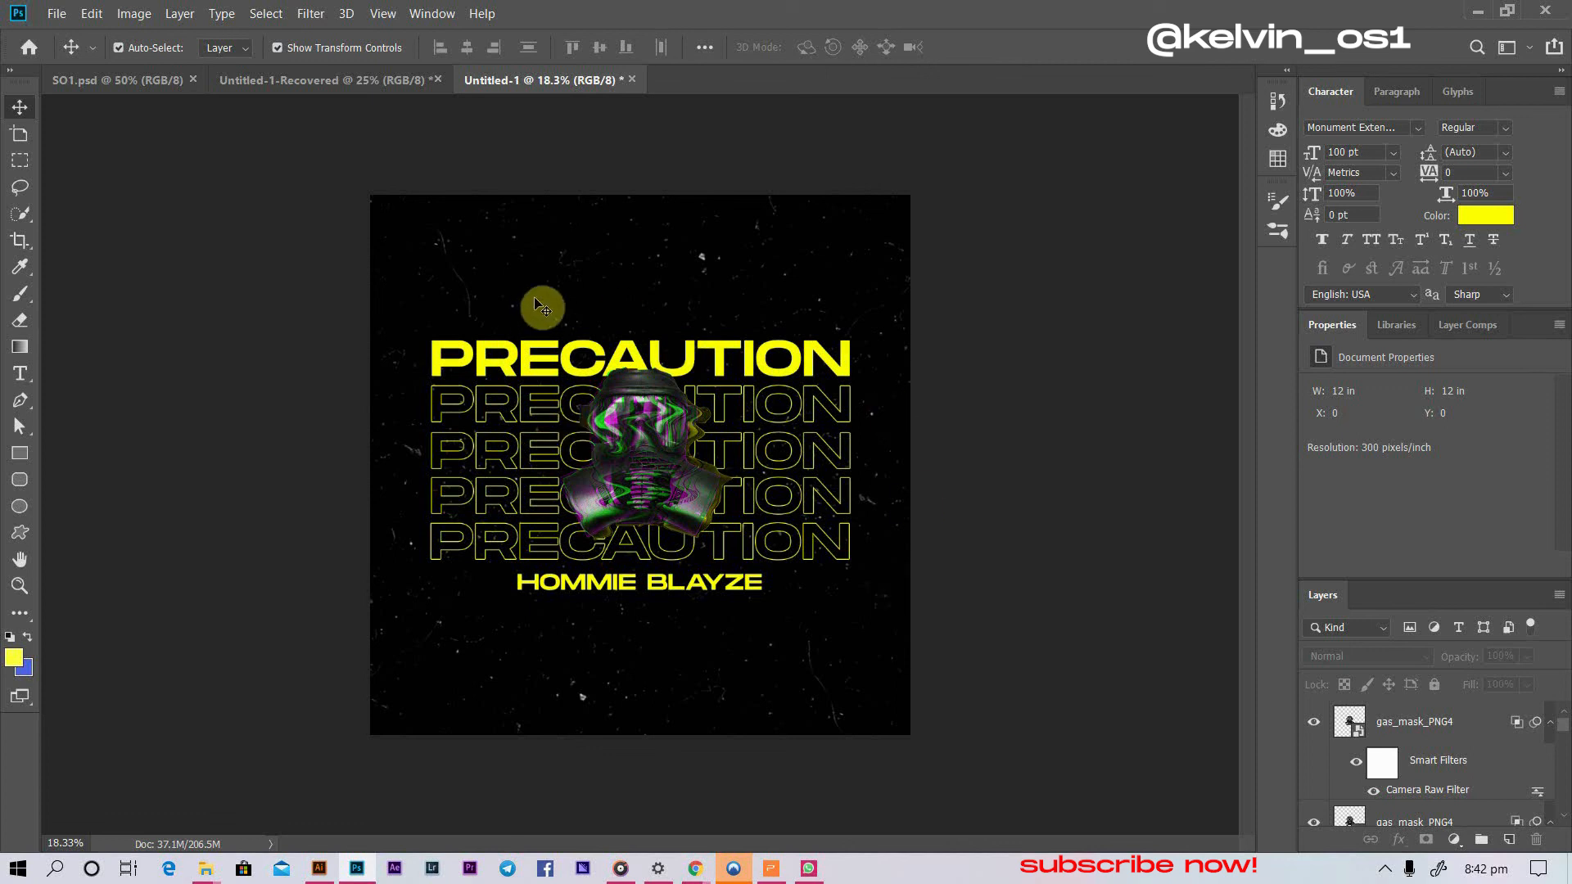
# - Select all the text and gas mask layers, scale them together to about 115.4% and centre them on the canvas
pyautogui.moveTo(535, 298); pyautogui.dragTo(641, 602)
pyautogui.hotkey('ctrl', 't')
pyautogui.click(844, 359)
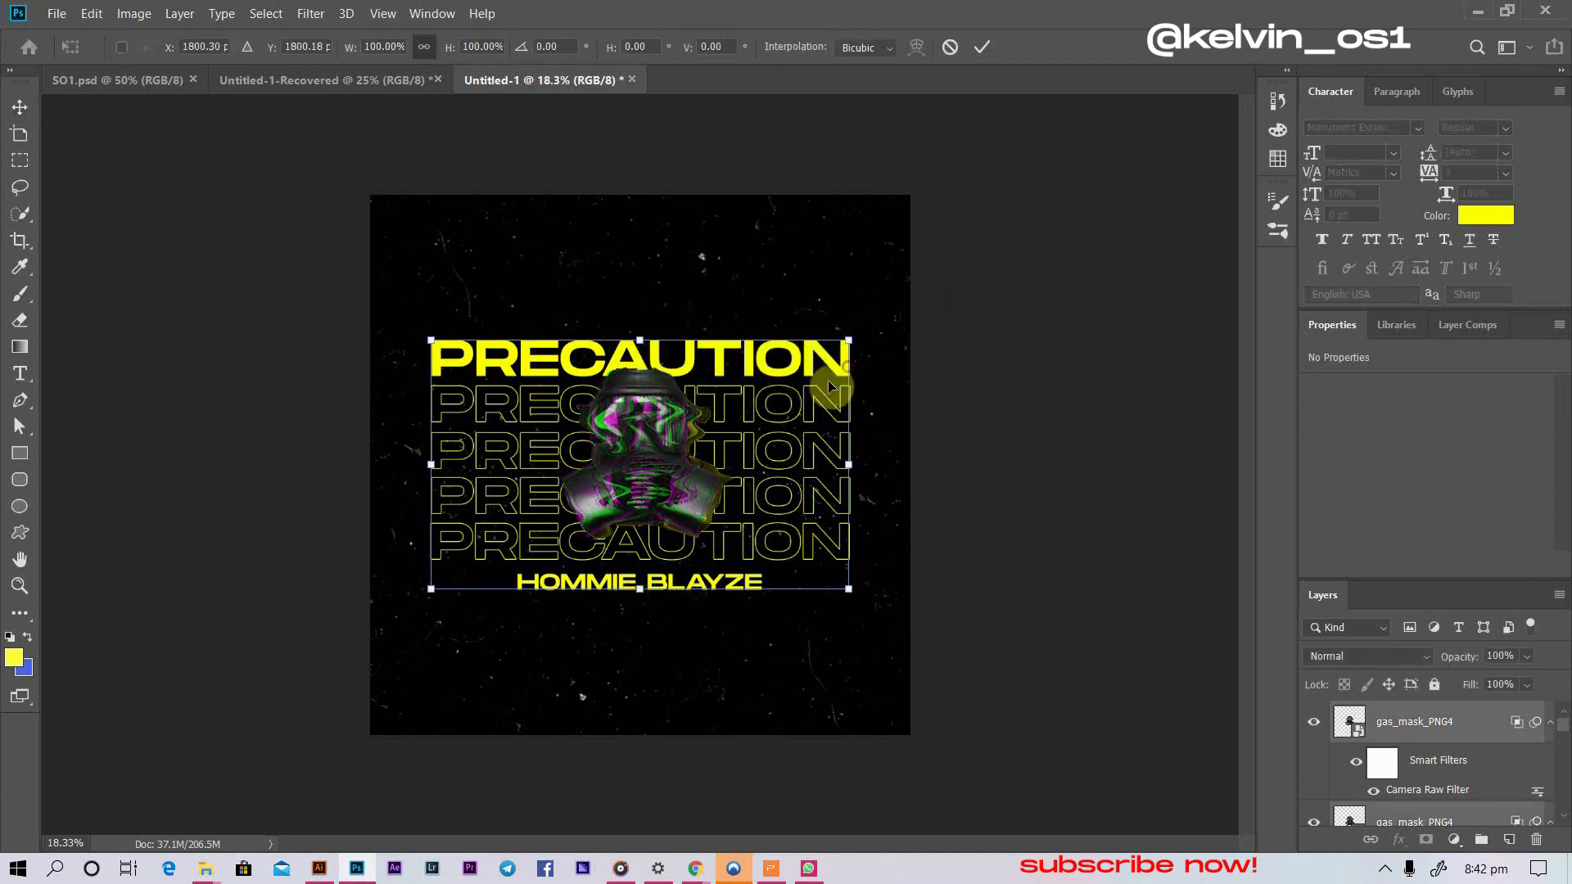
pyautogui.moveTo(640, 588); pyautogui.dragTo(649, 632)
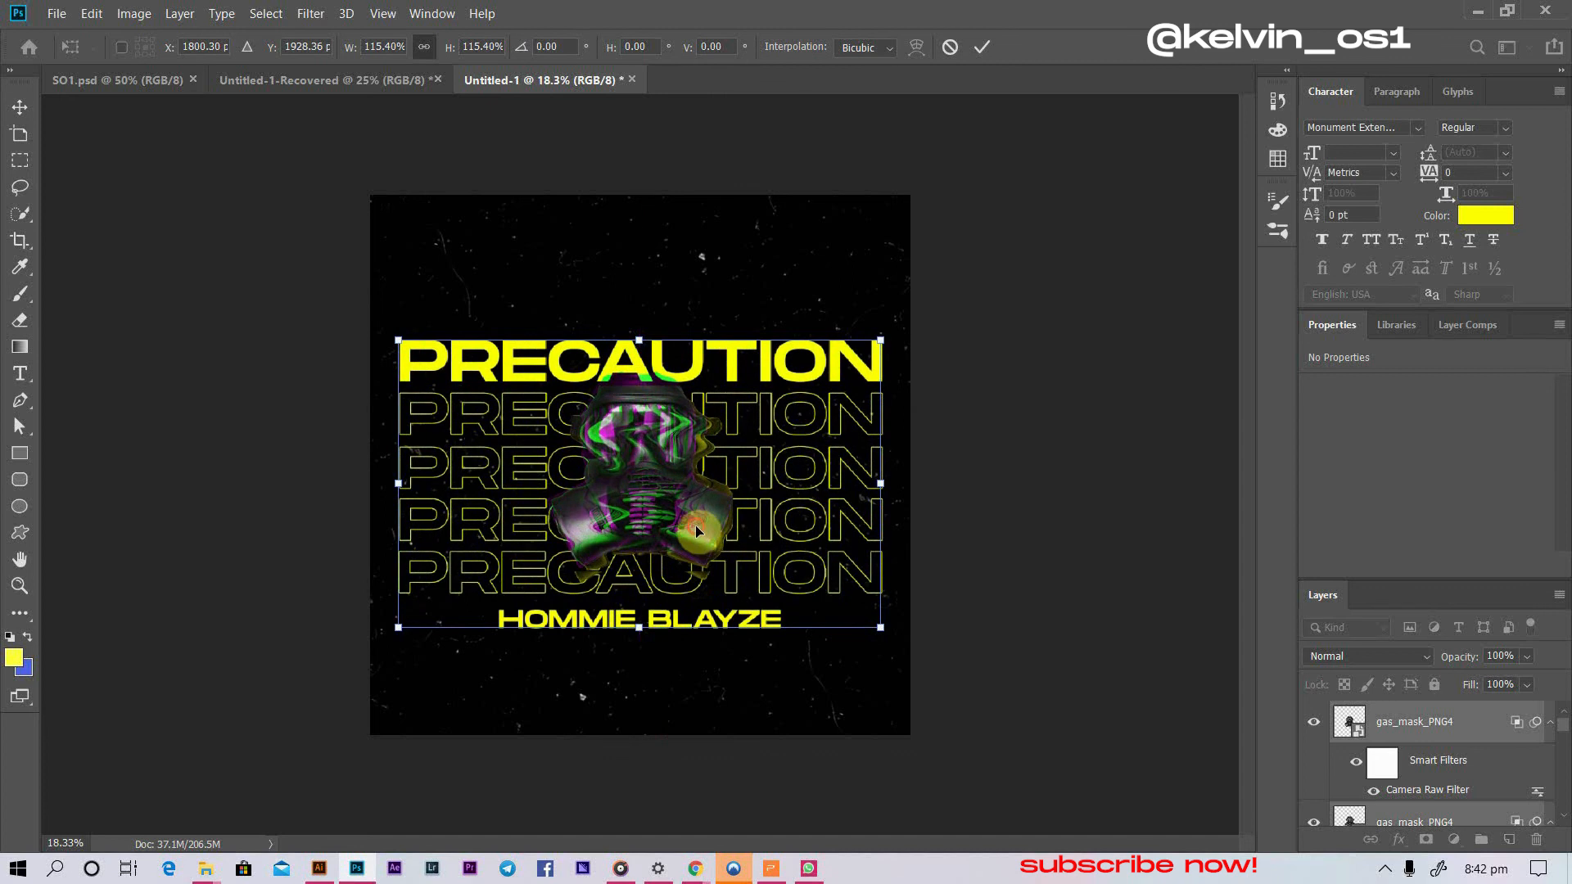
pyautogui.moveTo(698, 526); pyautogui.dragTo(694, 508)
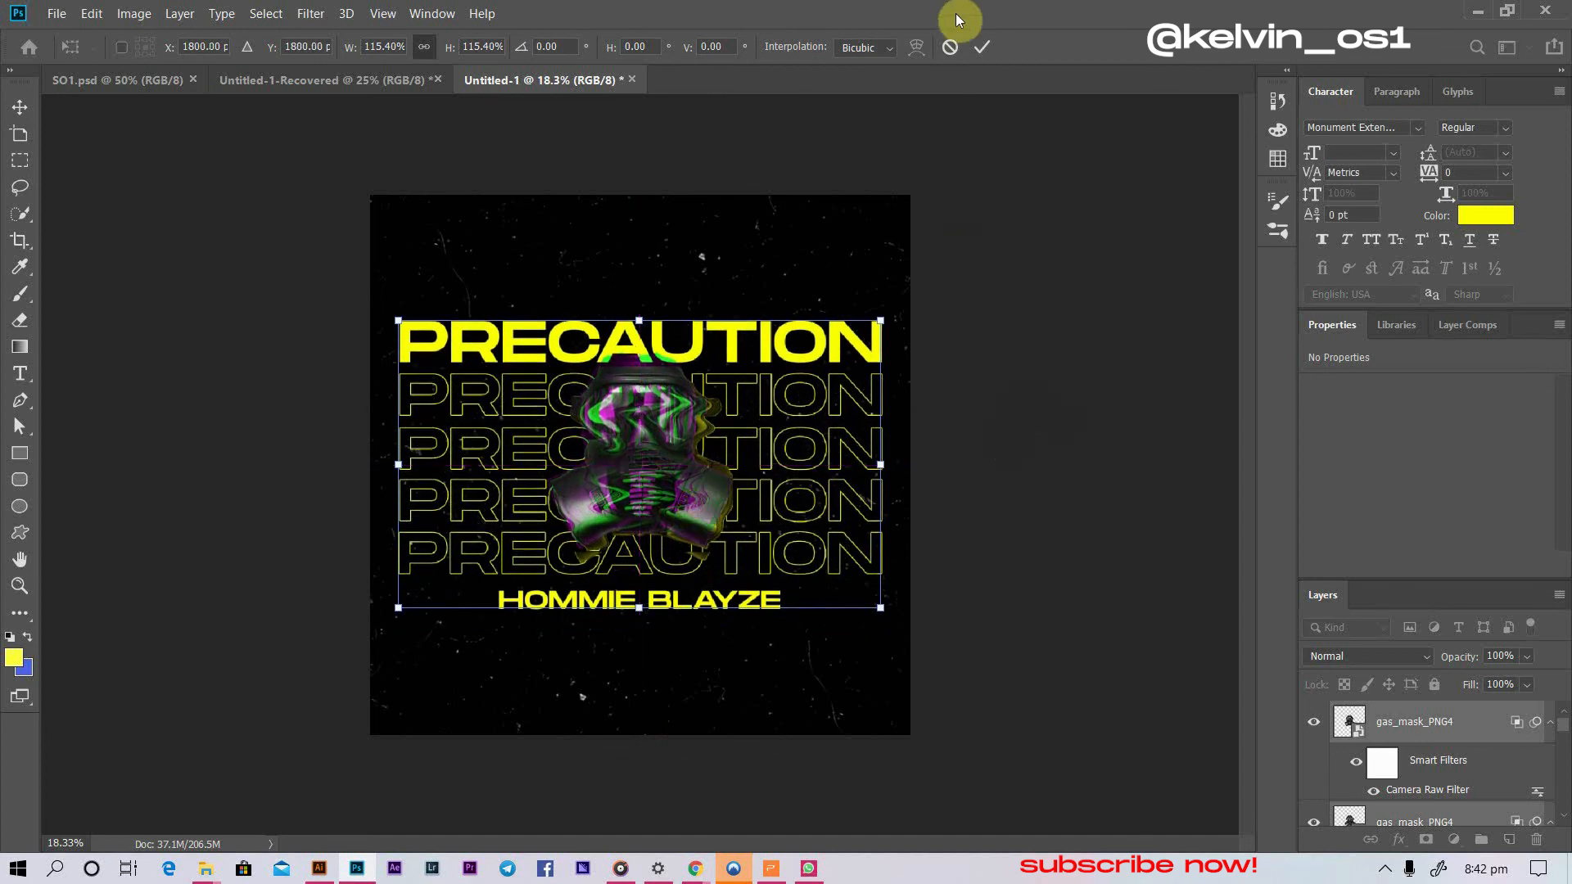
pyautogui.click(981, 47)
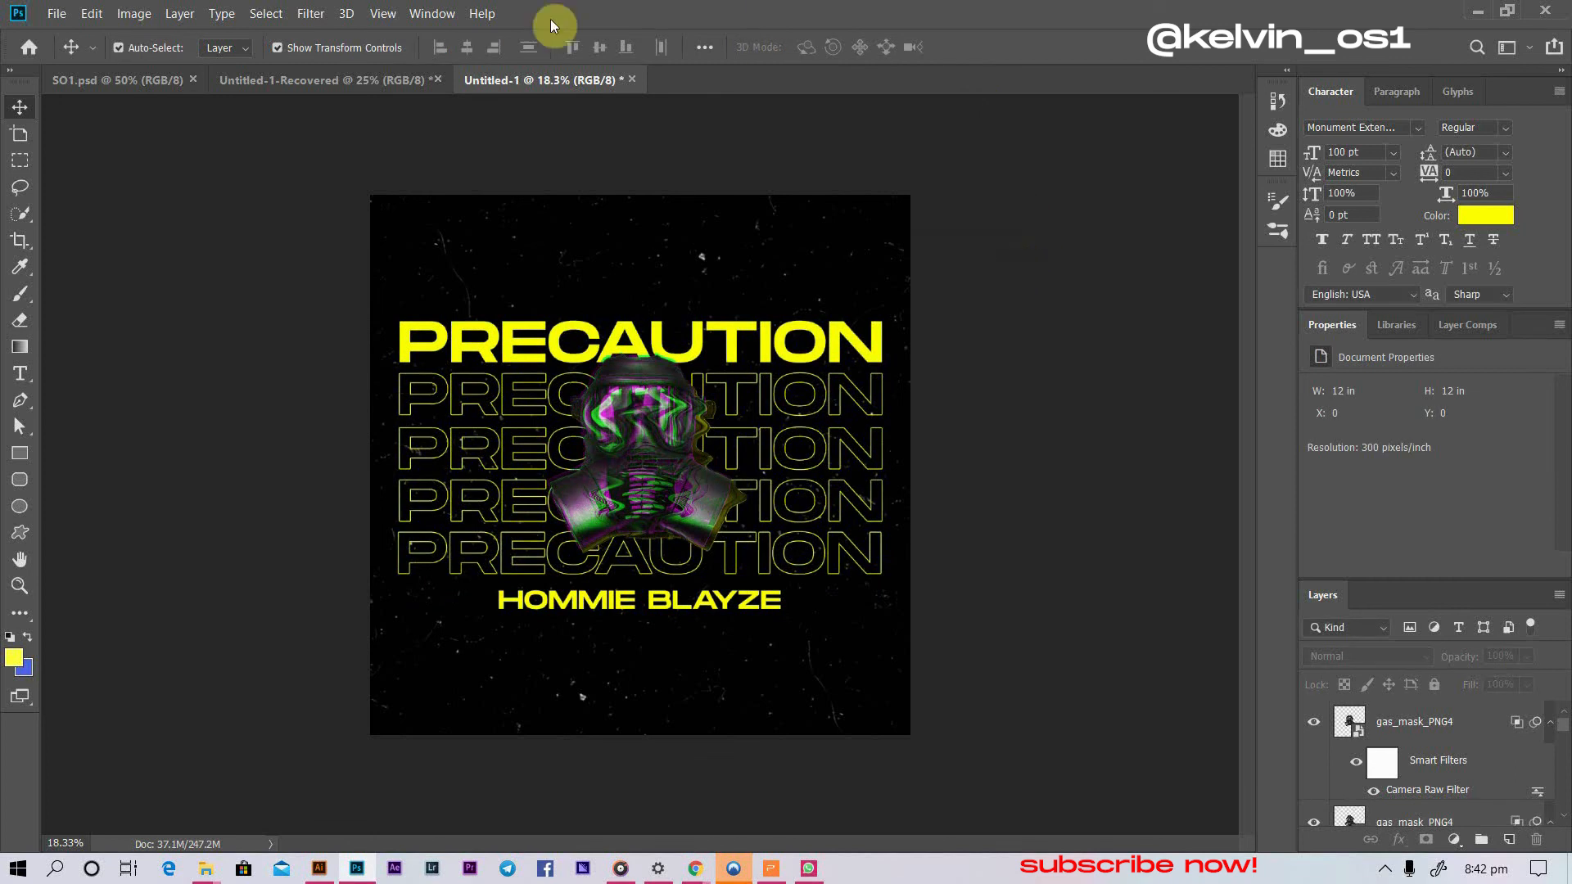
# - Switch to File Explorer and locate the parental advisory explicit content image in the Elementz folder under Documents
pyautogui.moveTo(205, 866)
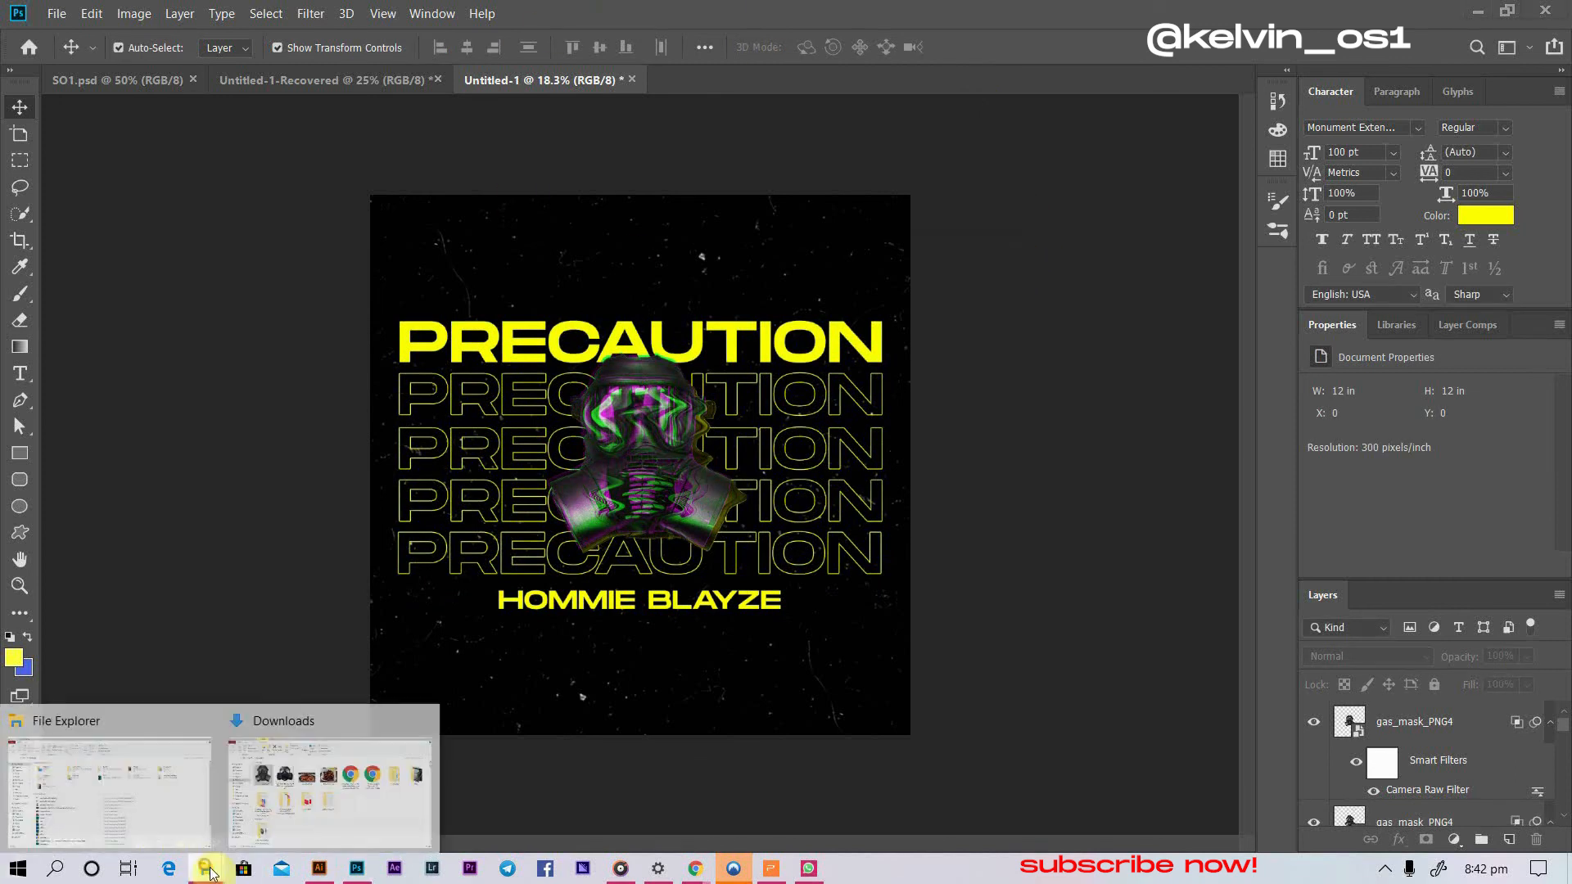
pyautogui.click(274, 812)
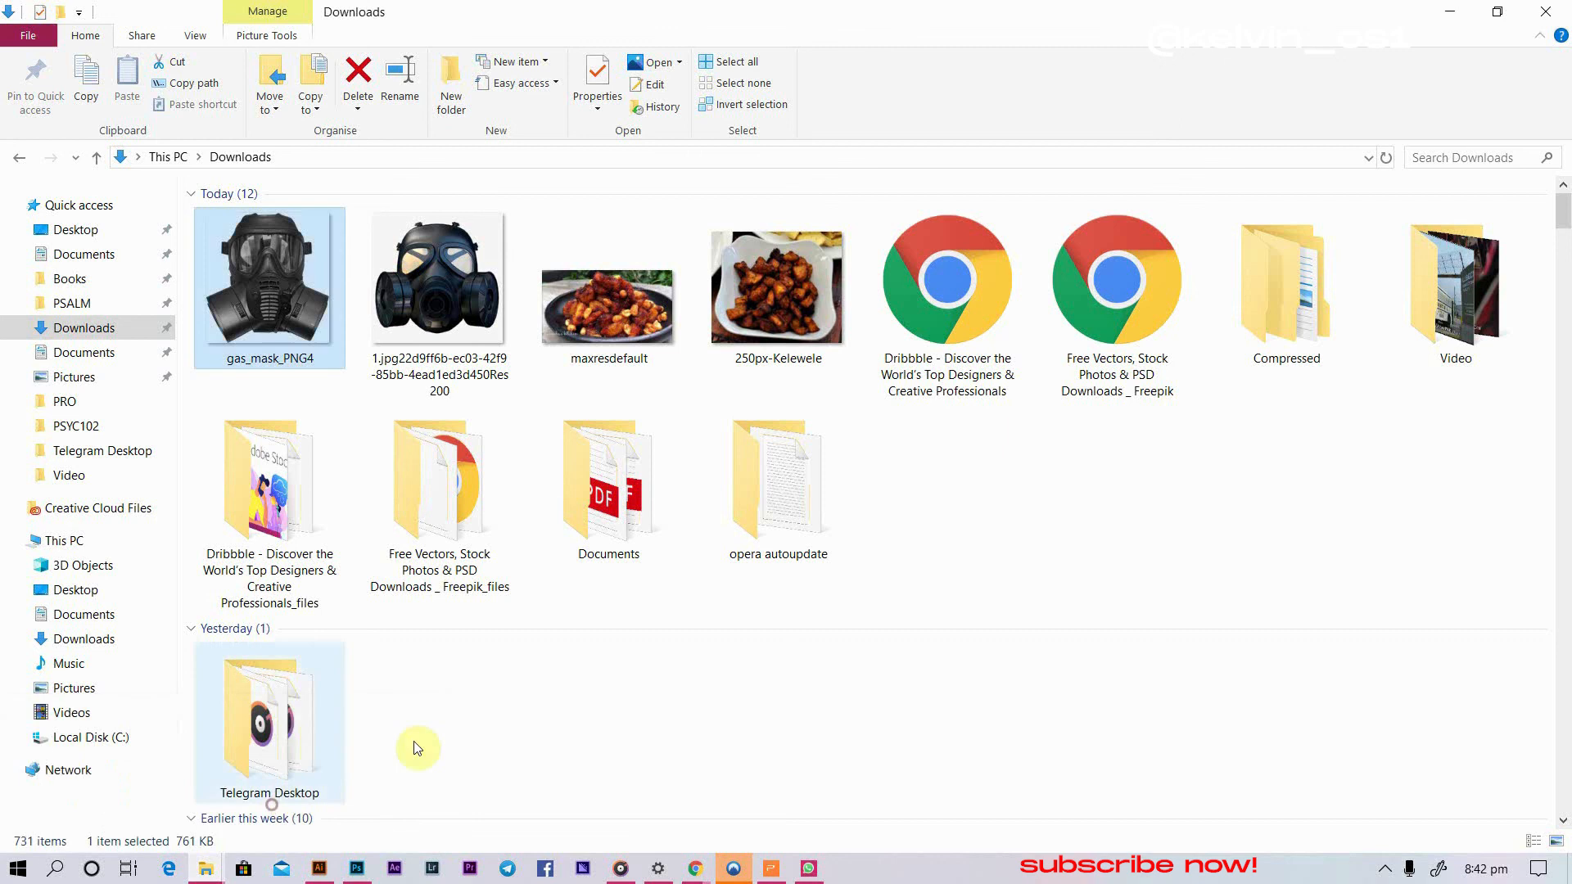
pyautogui.click(110, 359)
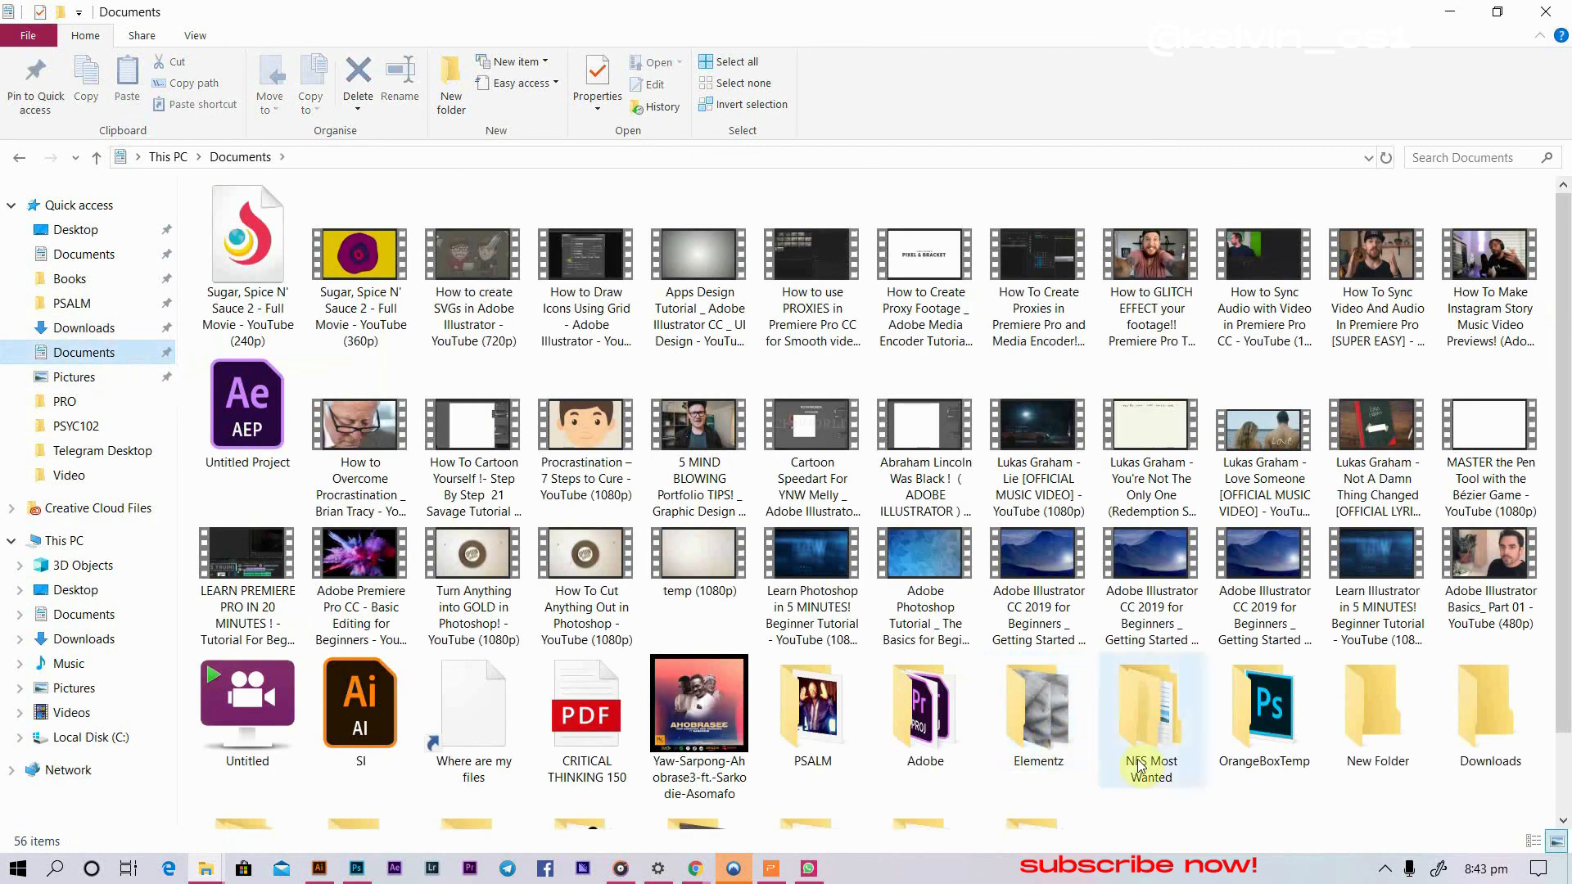
pyautogui.doubleClick(1038, 741)
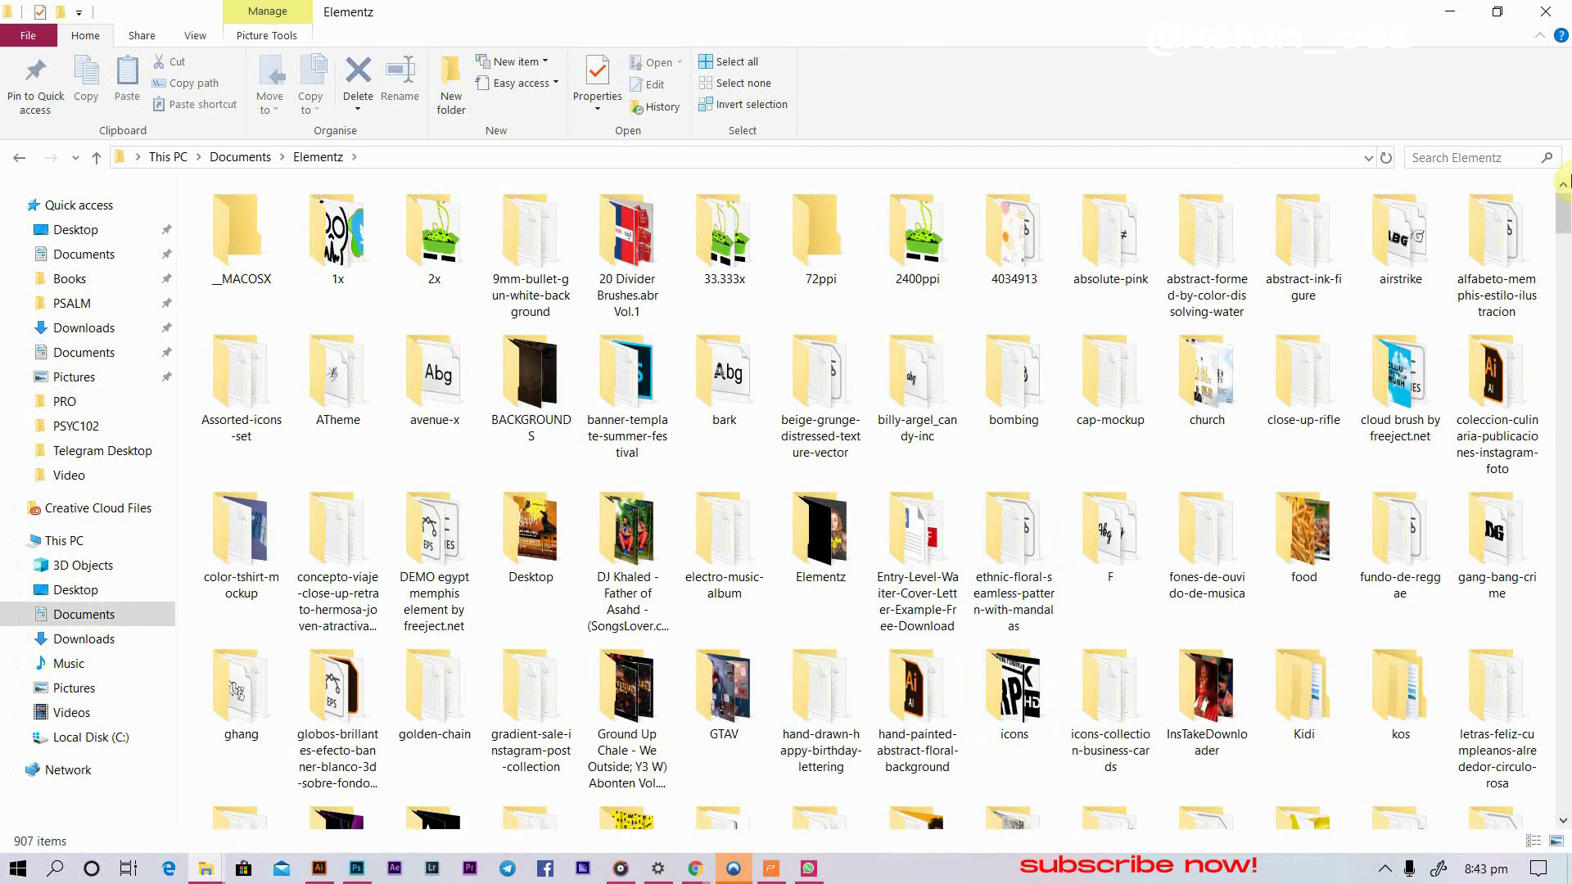
pyautogui.moveTo(1564, 209); pyautogui.dragTo(1565, 286)
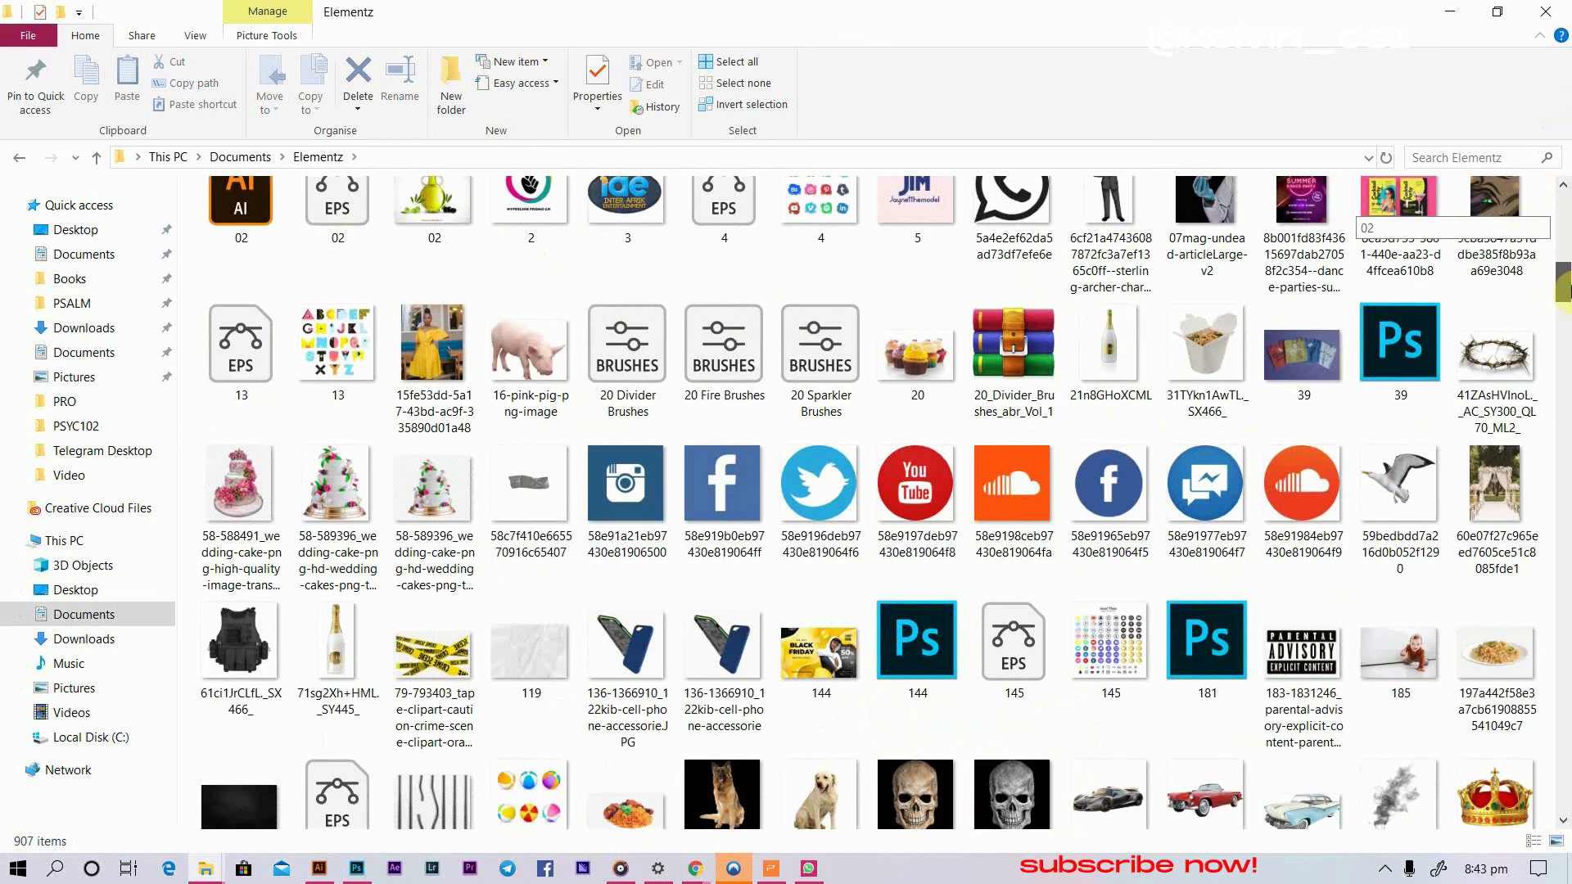
pyautogui.click(1290, 714)
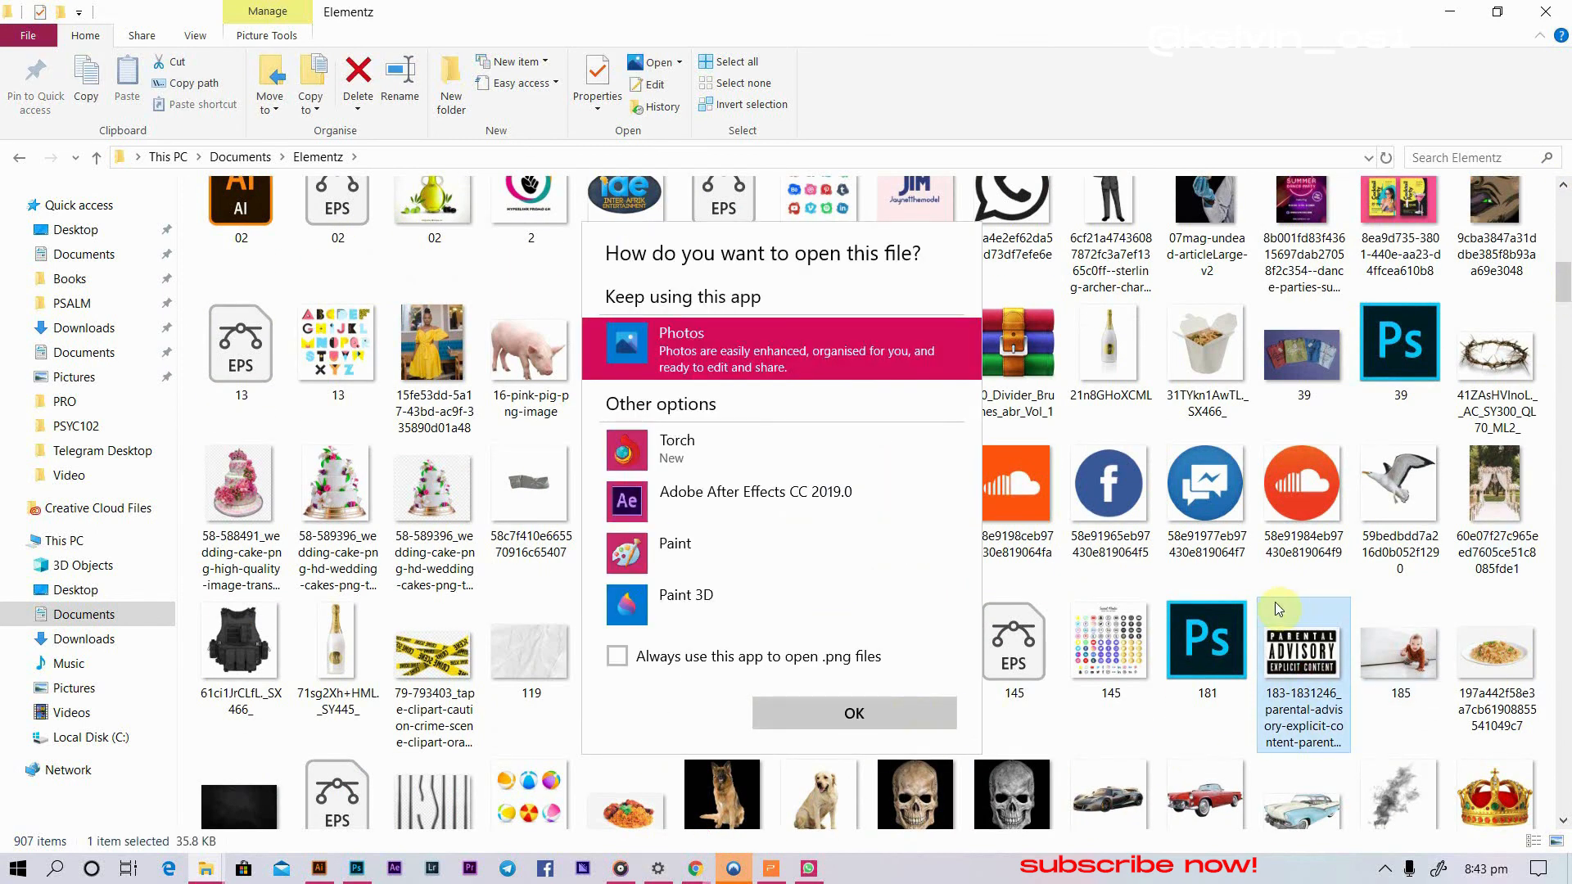
pyautogui.press('Escape')
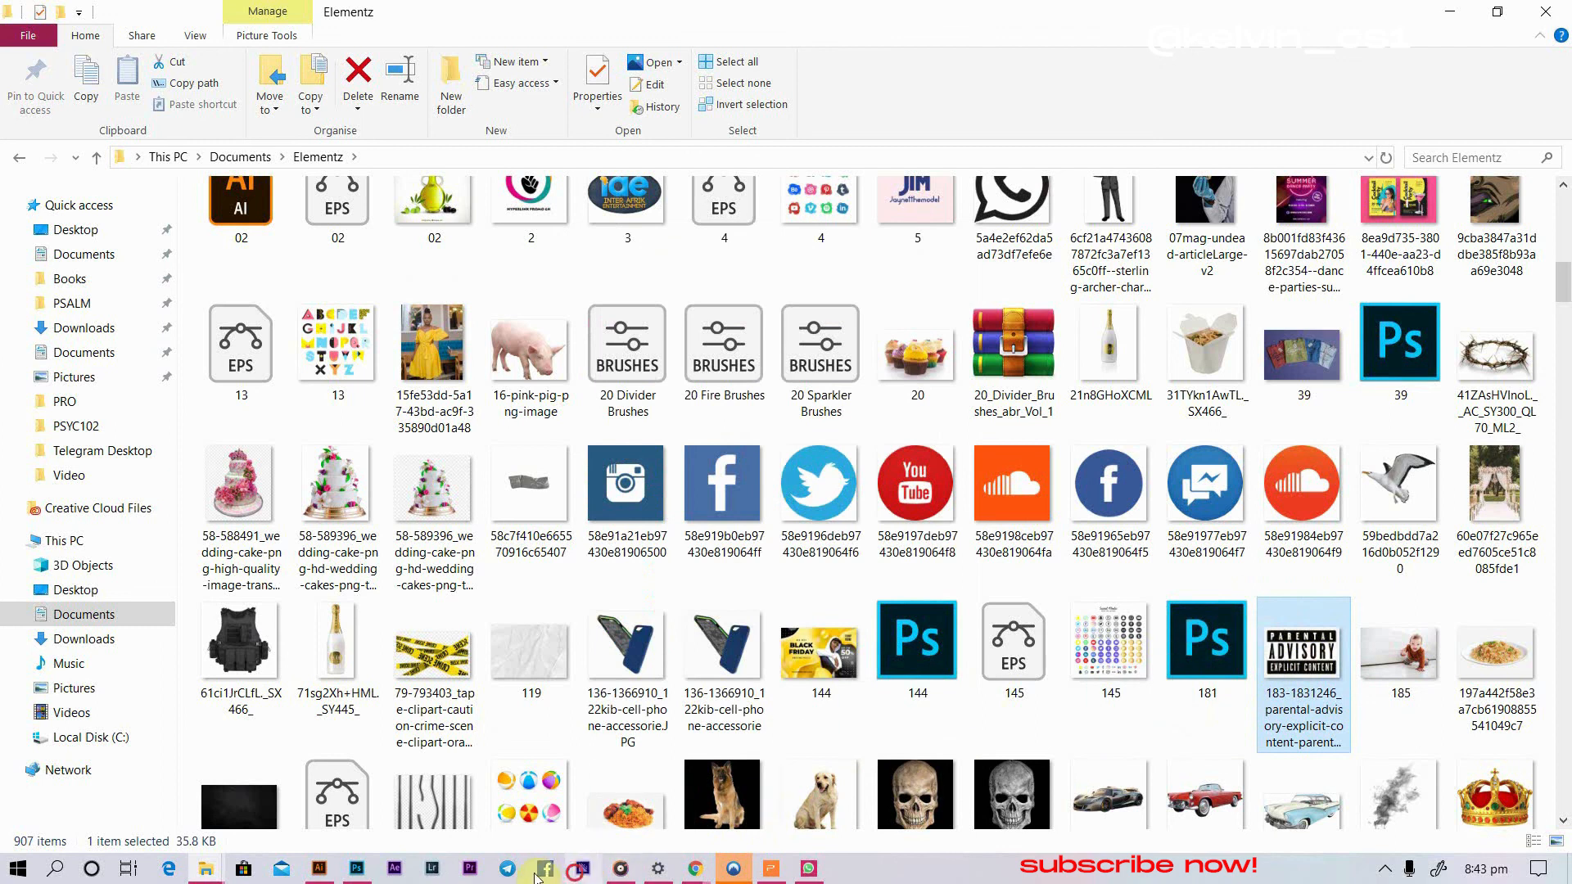
# - Place the parental advisory image in the cover, scaled to about 1.82 × 1.22 in and centred below the HOMMIE BLAYZE line
pyautogui.moveTo(575, 872); pyautogui.dragTo(401, 868)
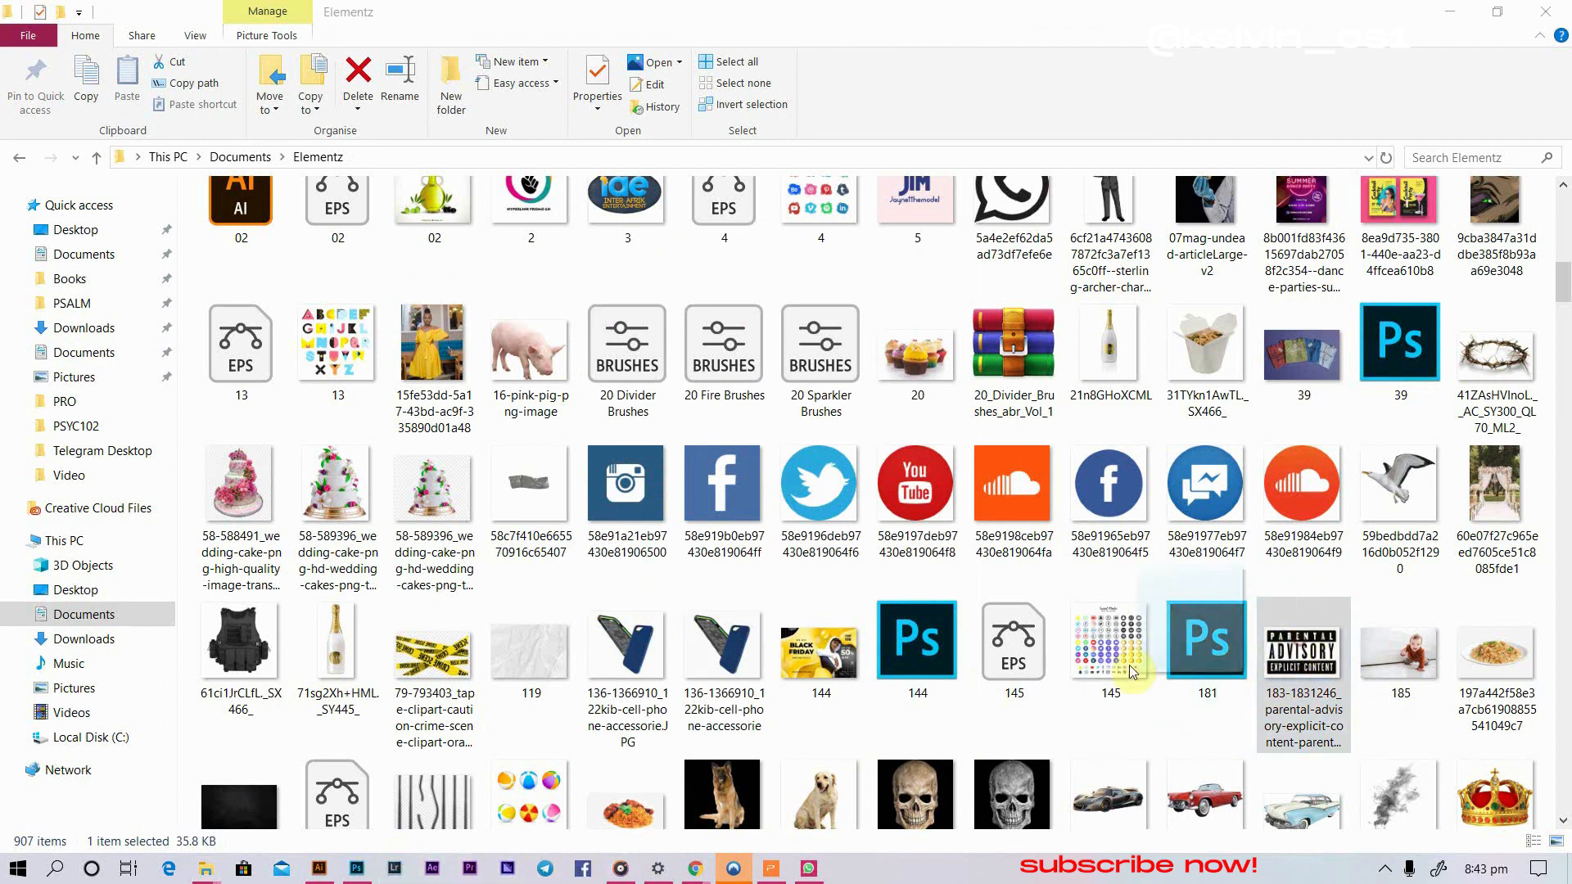
pyautogui.moveTo(1128, 665); pyautogui.dragTo(657, 665)
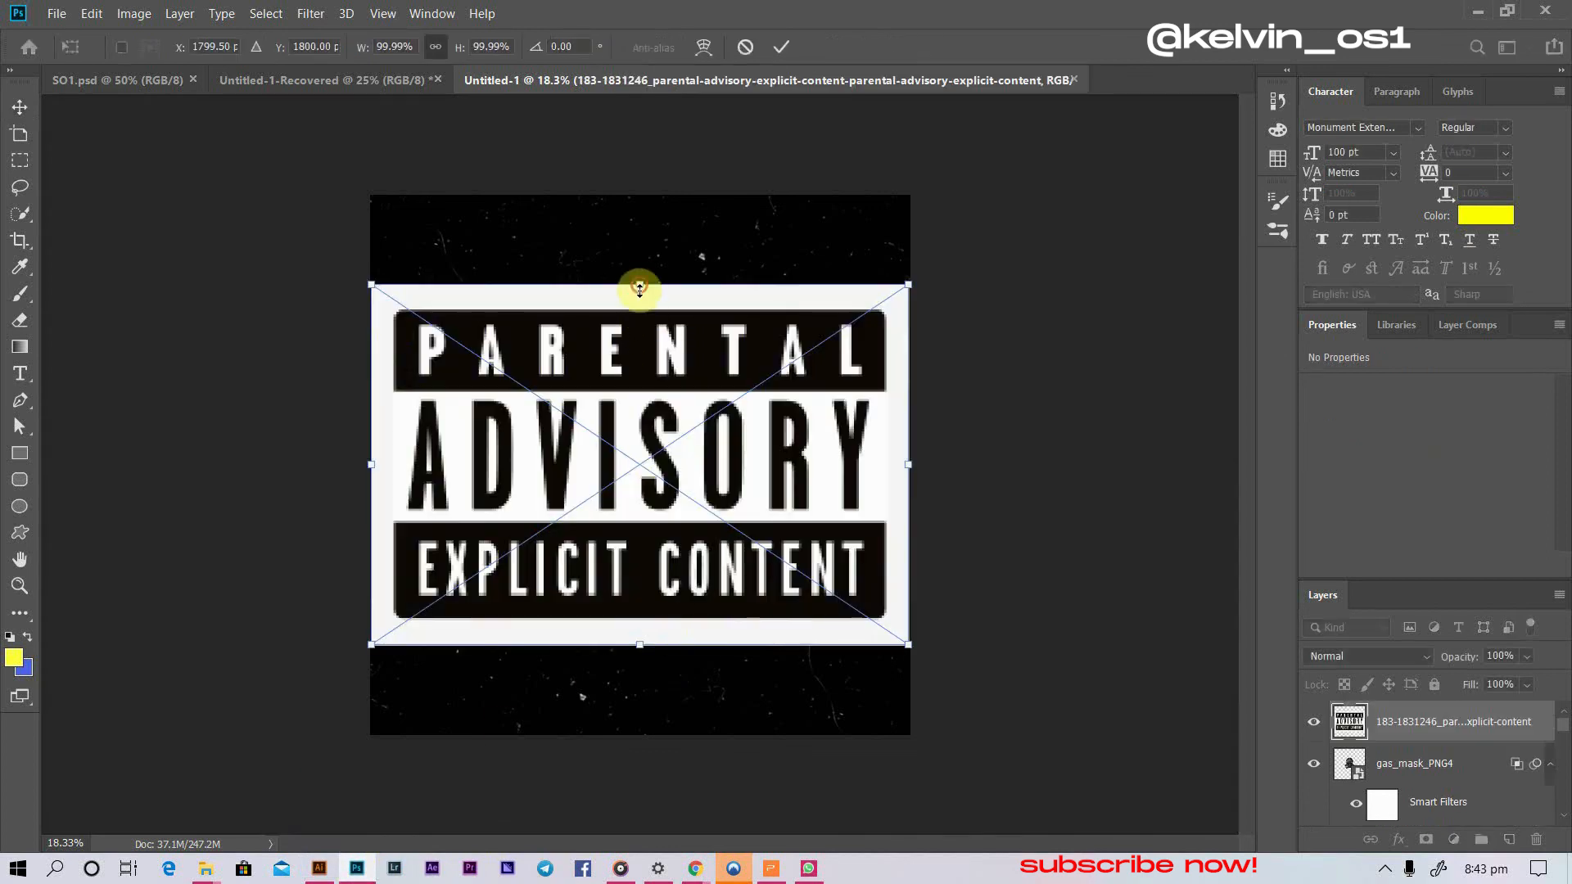
pyautogui.moveTo(640, 288); pyautogui.dragTo(657, 683)
pyautogui.click(1105, 666)
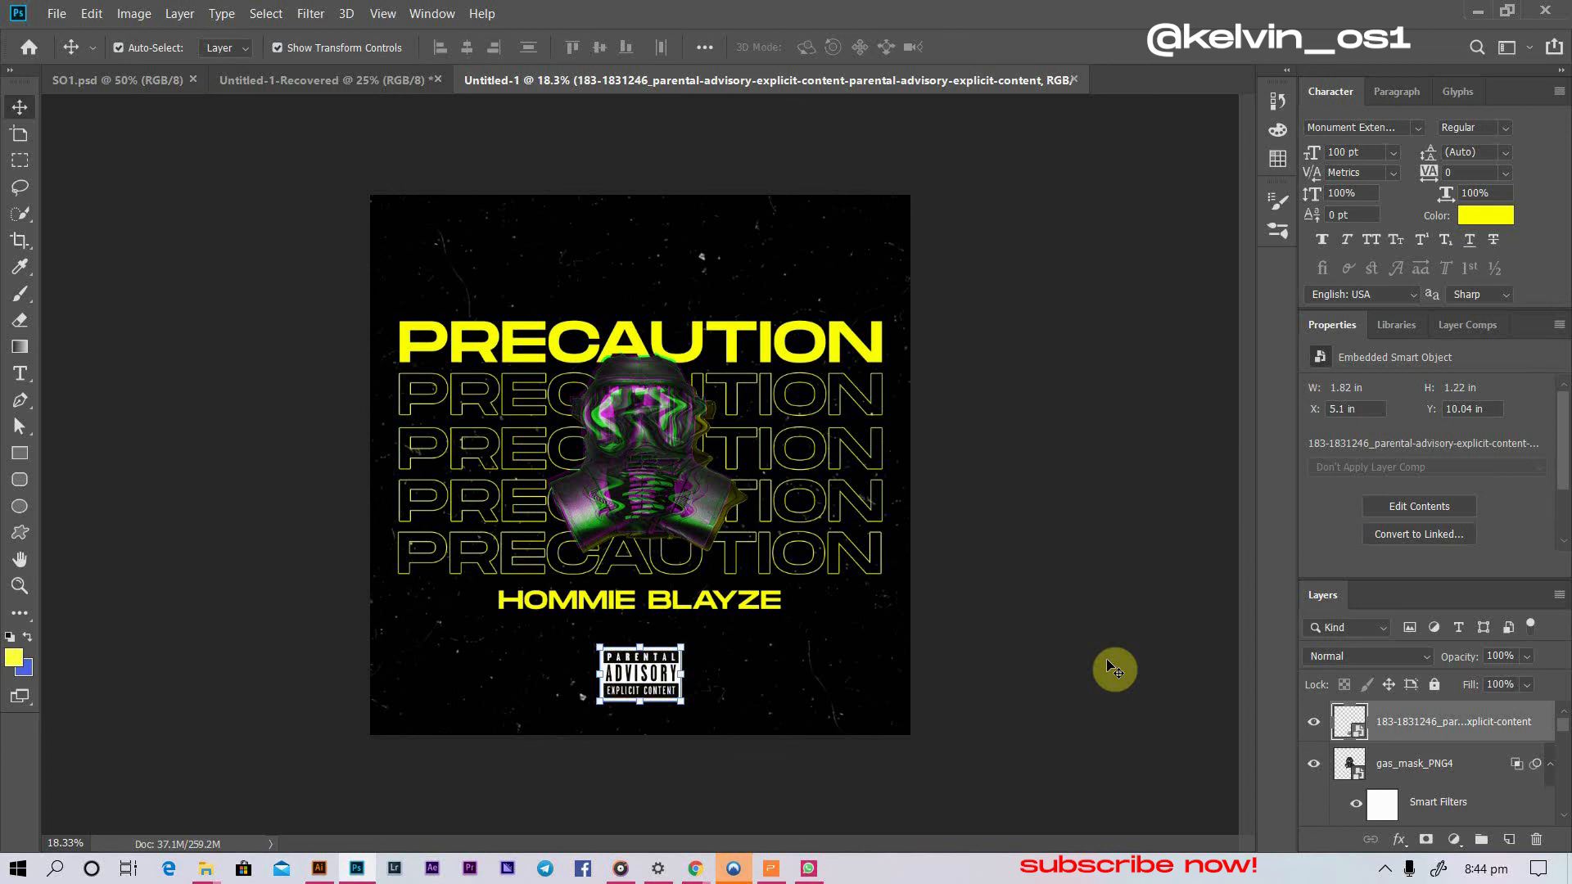
# - Save the cover as a Photoshop file named PRECAUTION
pyautogui.press('ctrl')
pyautogui.hotkey('ctrl', 's')
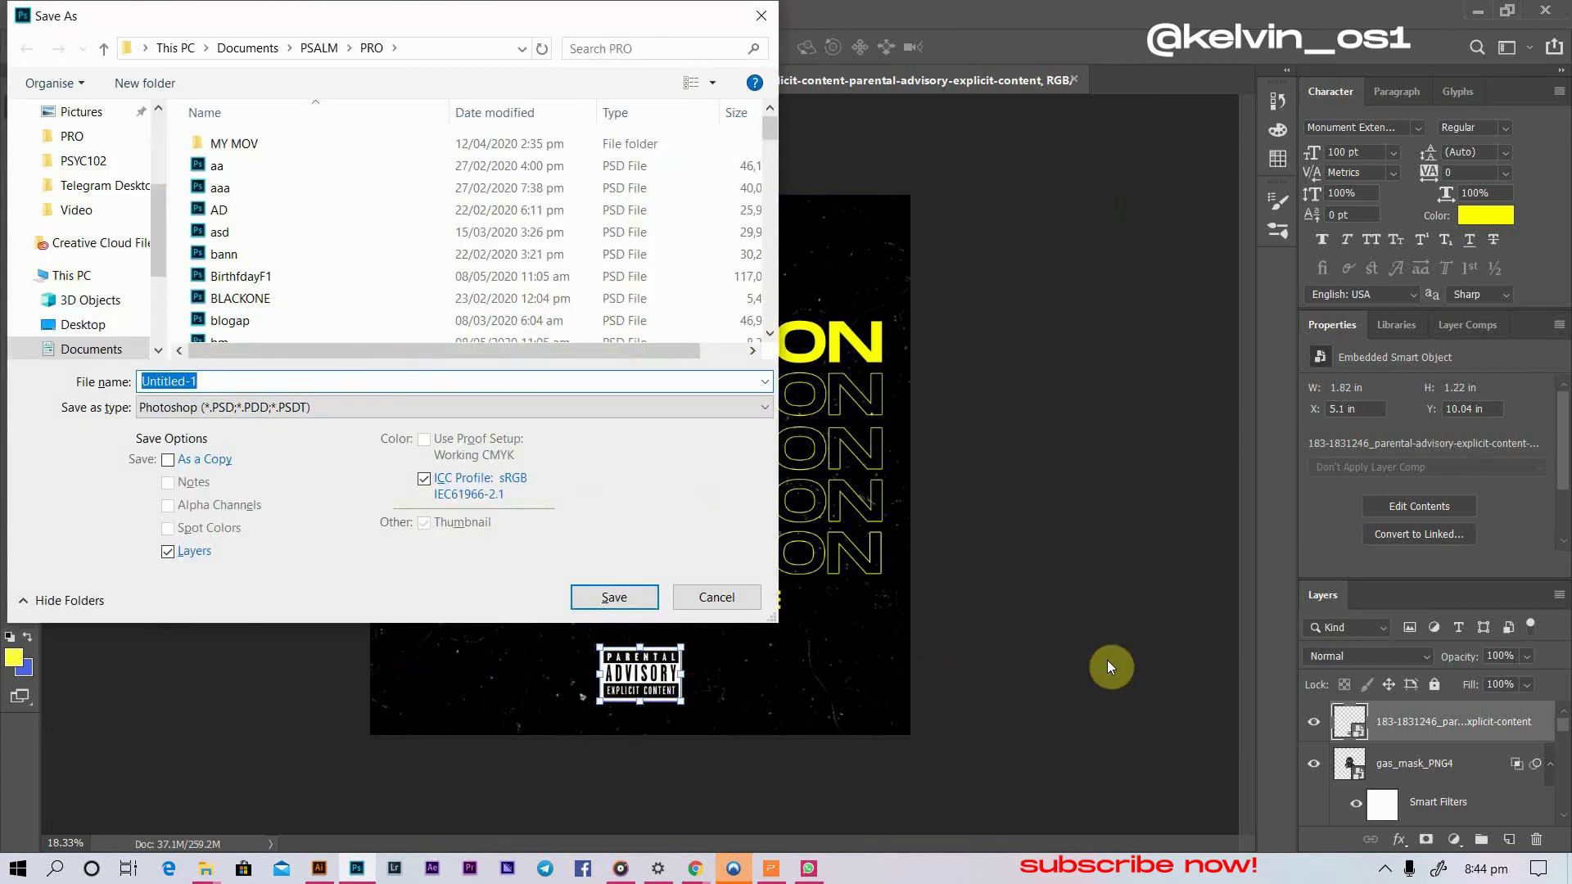
pyautogui.write('PRECAUTION=')
pyautogui.press('BackSpace')
pyautogui.click(611, 600)
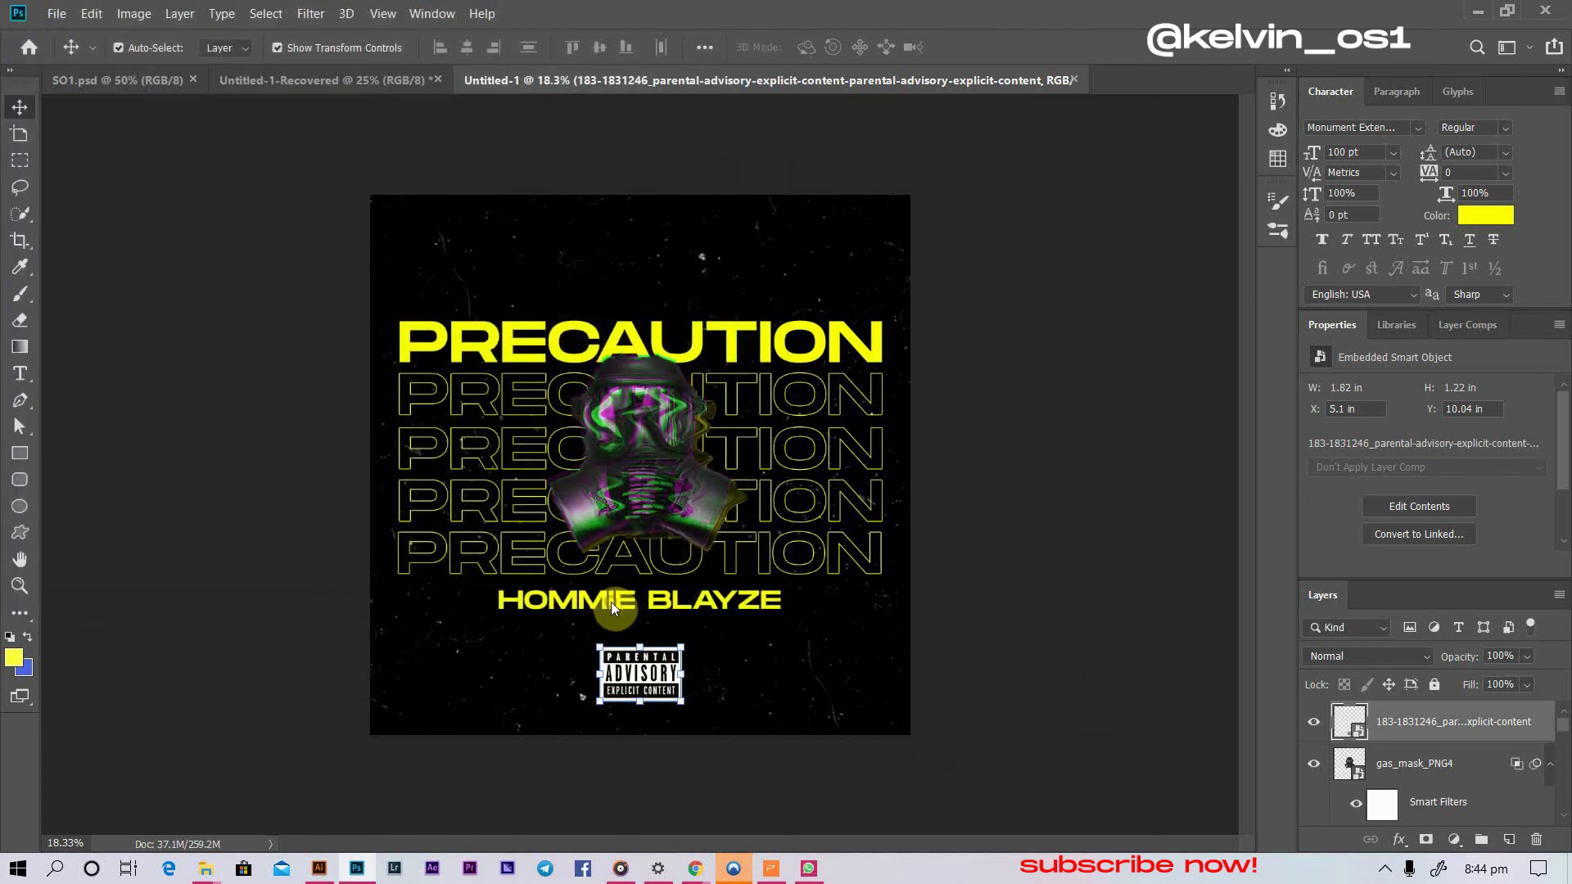
pyautogui.click(1007, 239)
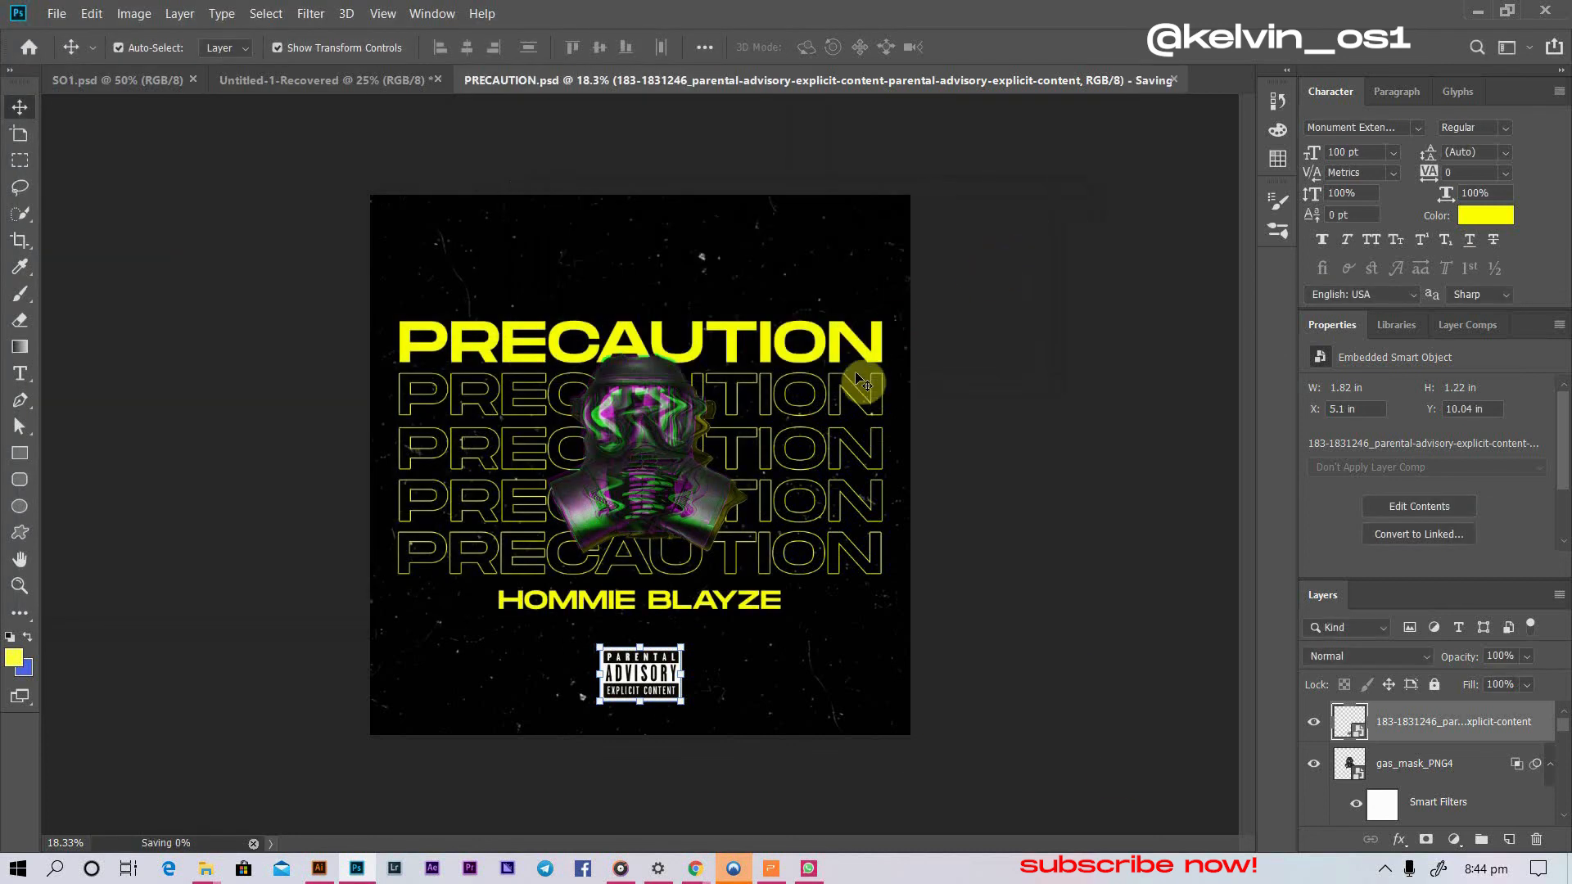
# - Add a Color Balance adjustment layer above the parental advisory label and clip it to that label
pyautogui.click(713, 700)
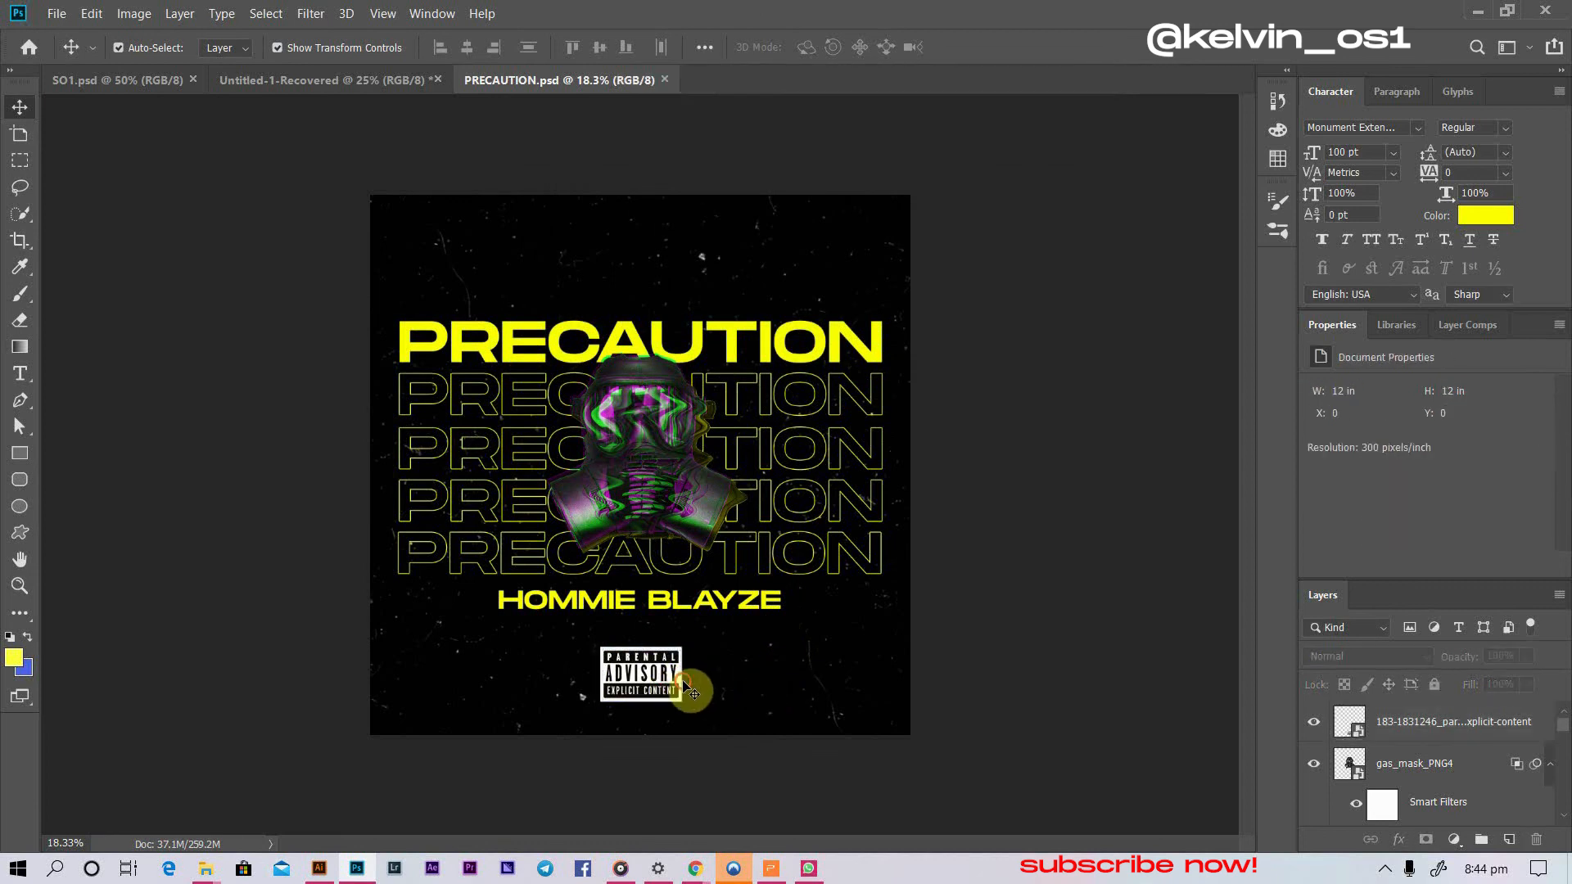
pyautogui.click(669, 696)
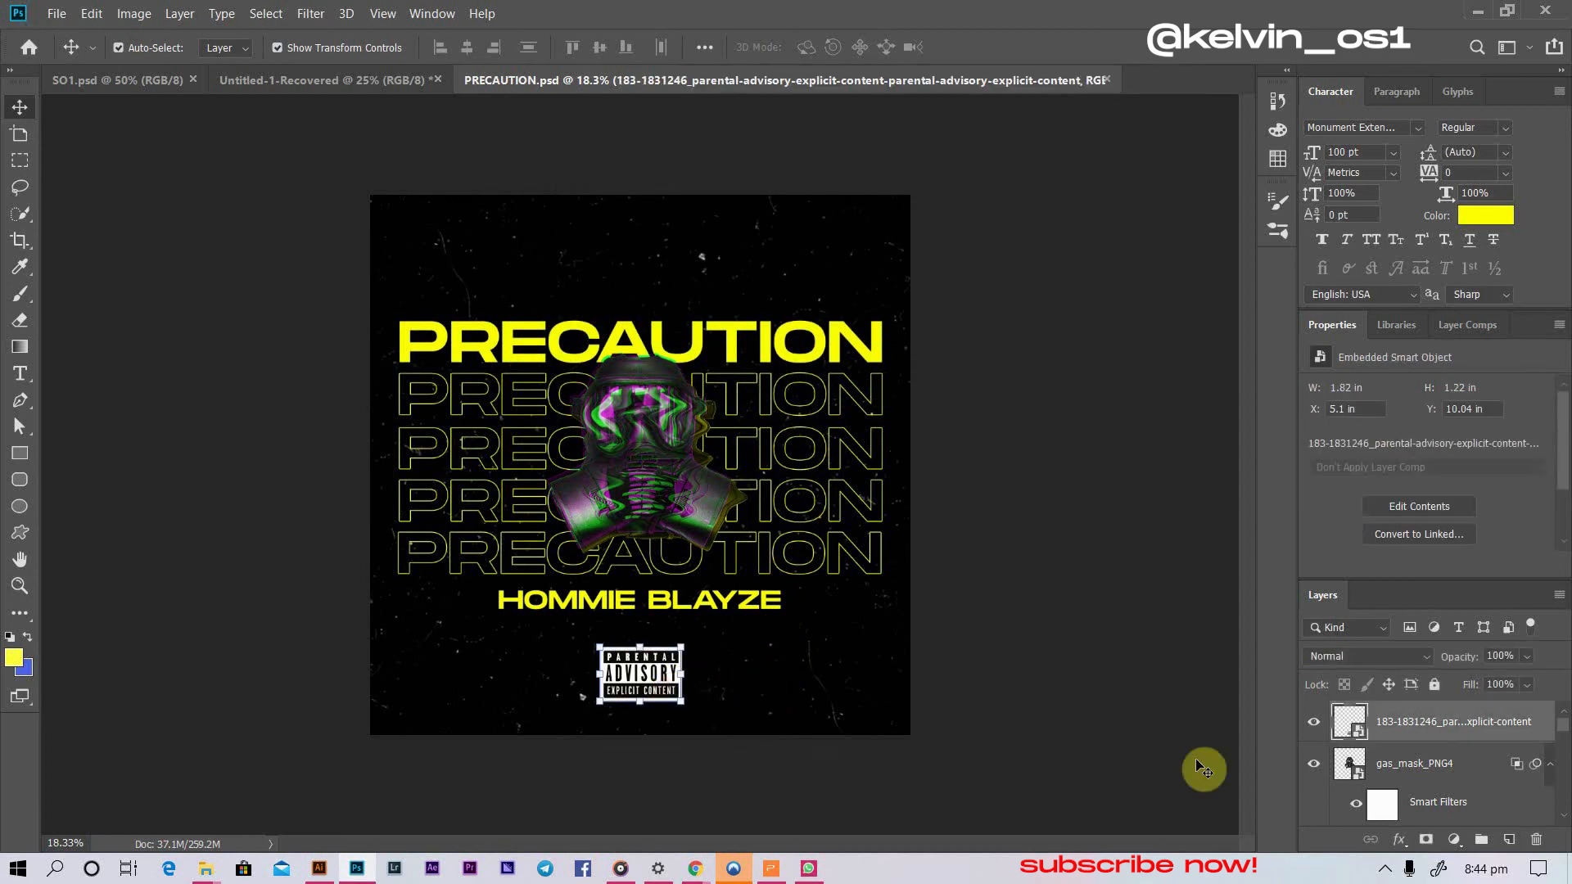
pyautogui.click(1454, 840)
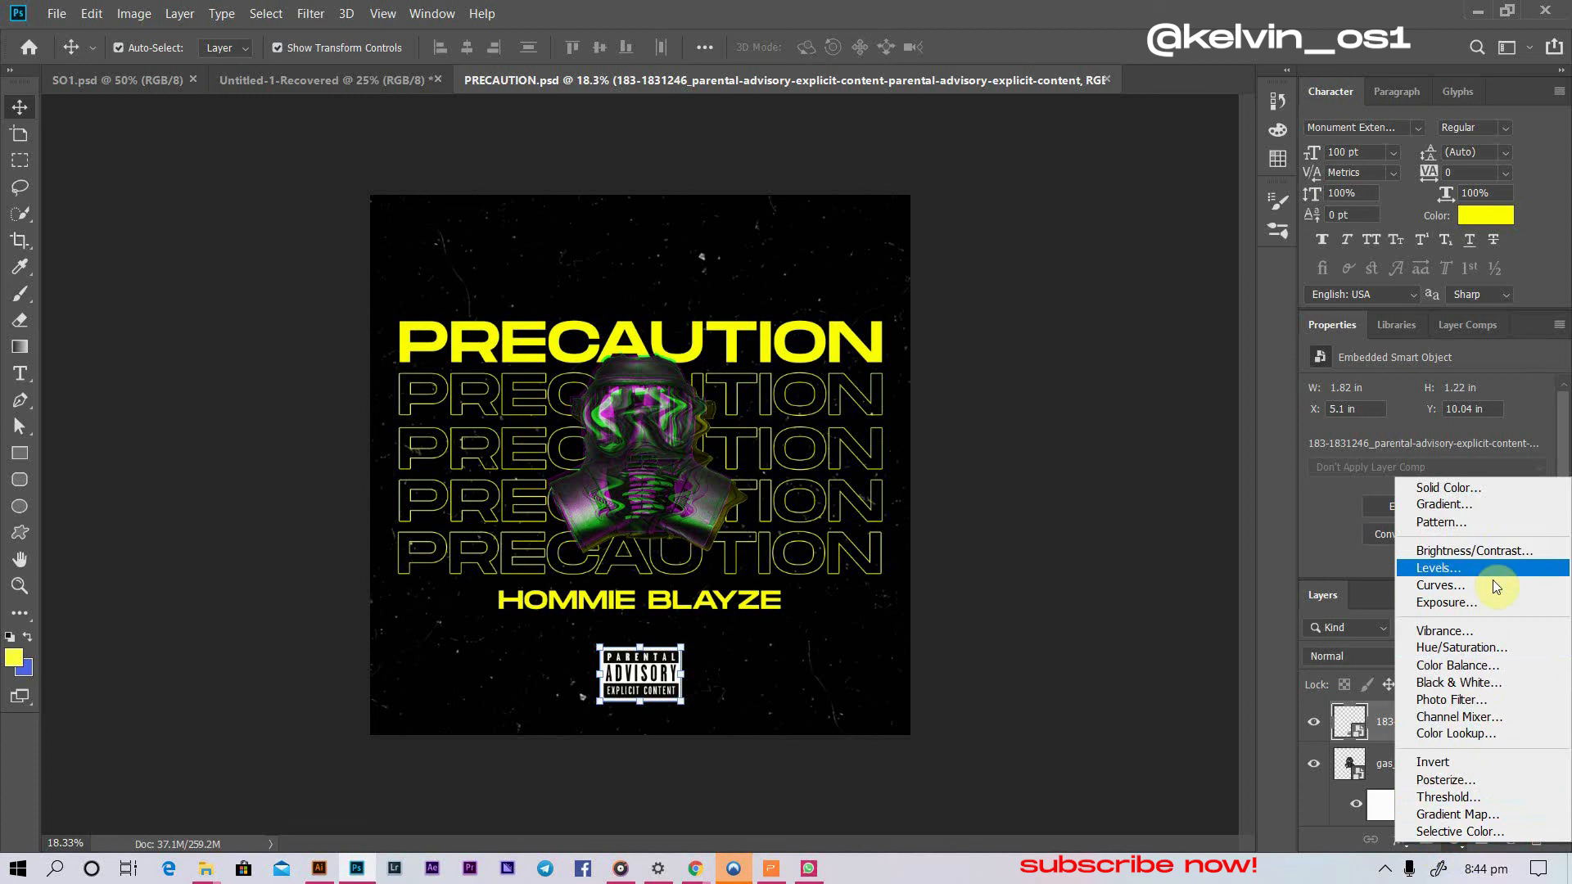
pyautogui.click(1491, 670)
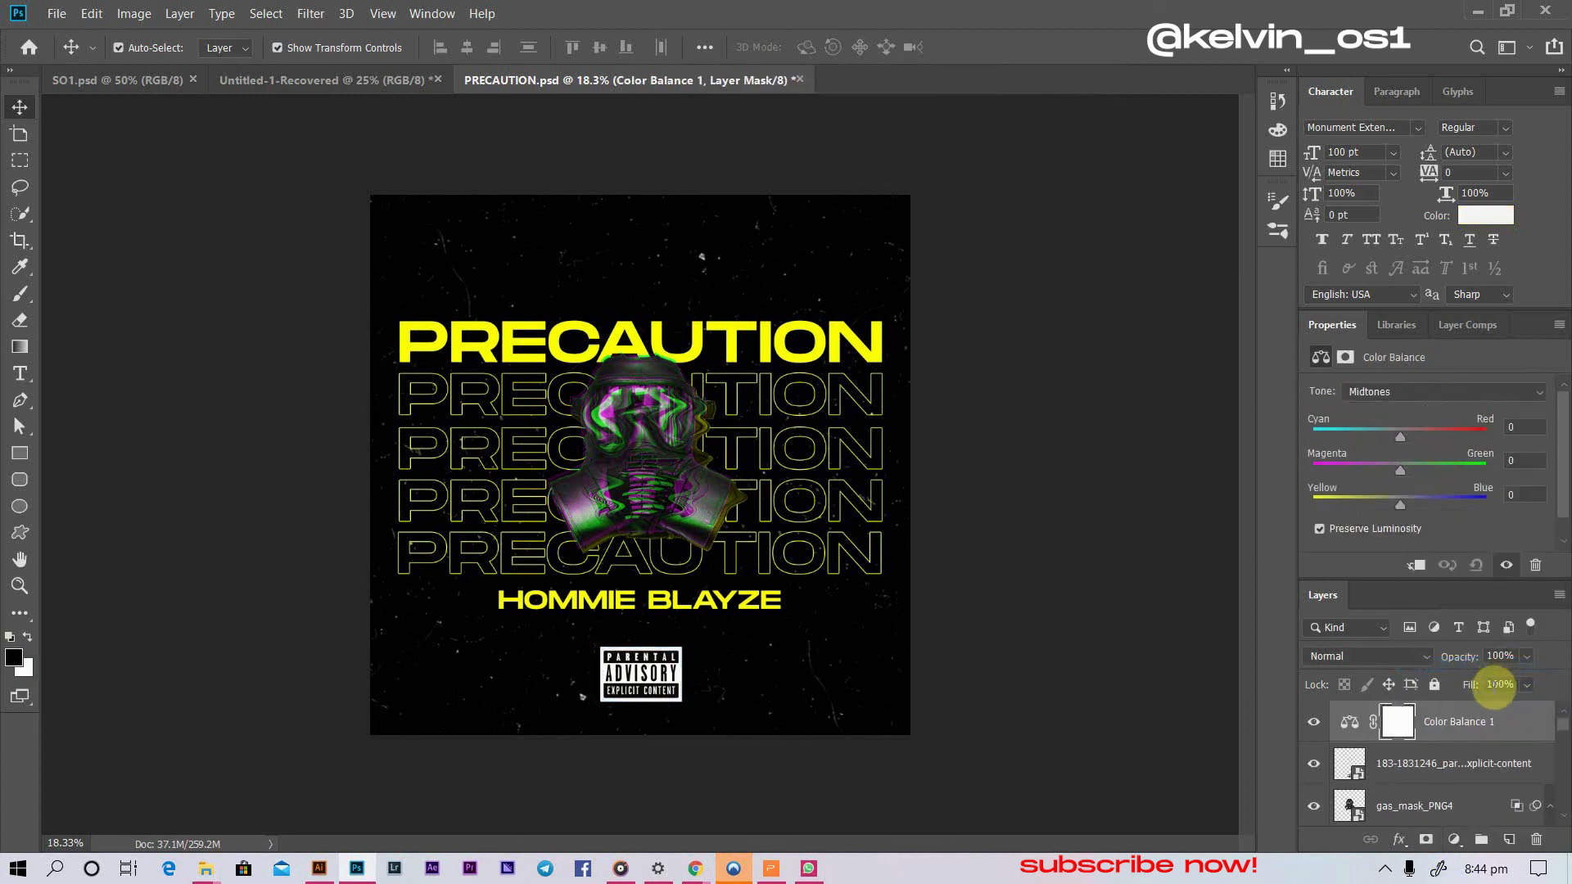
pyautogui.rightClick(1448, 722)
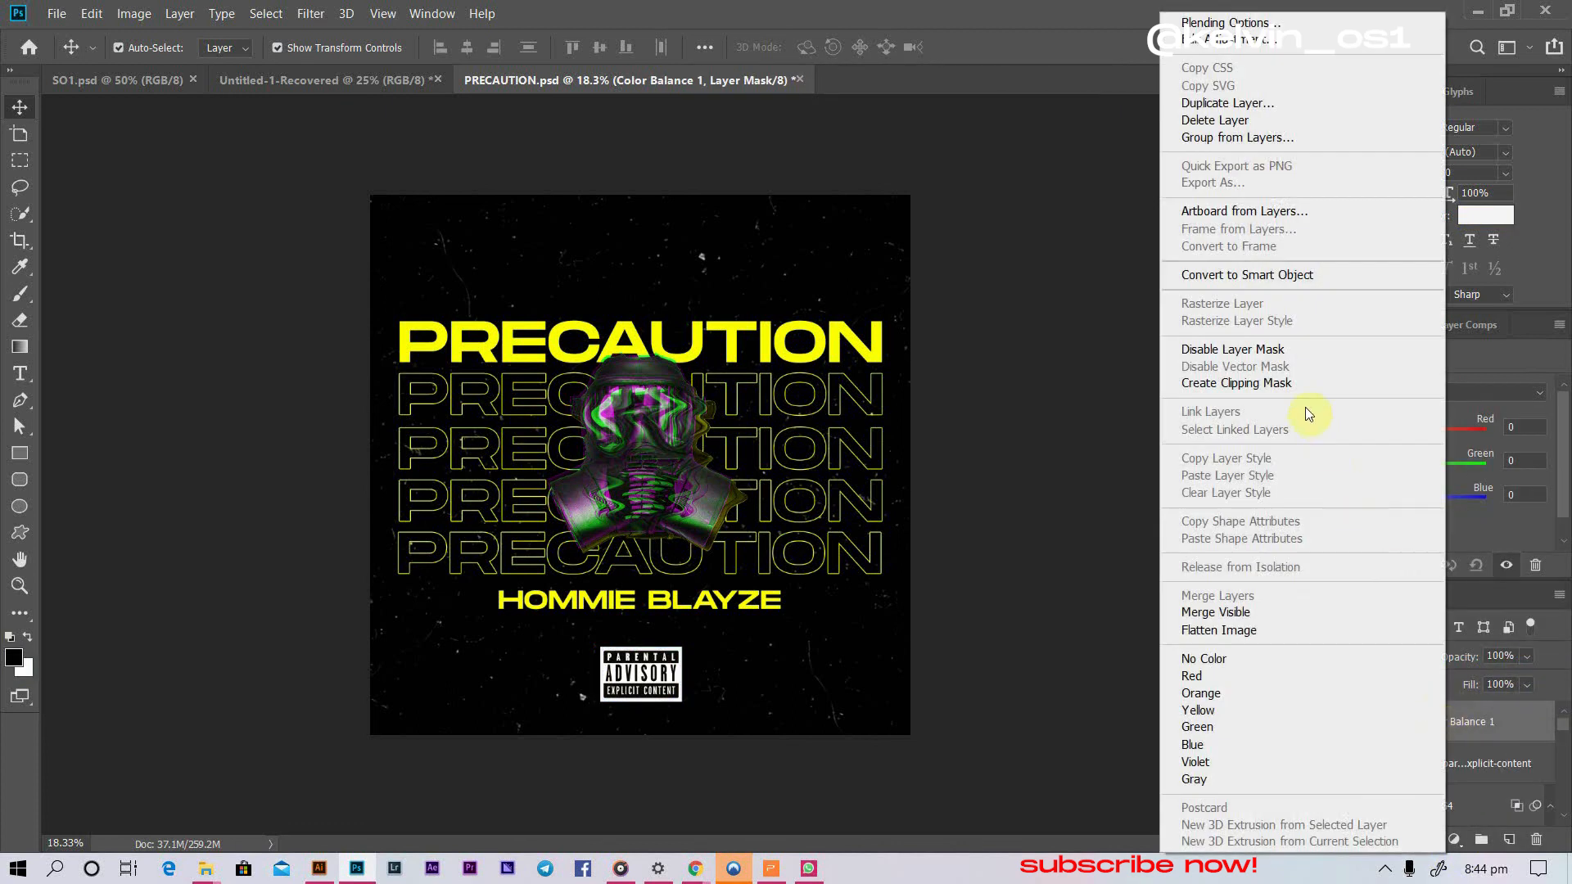
pyautogui.click(1294, 384)
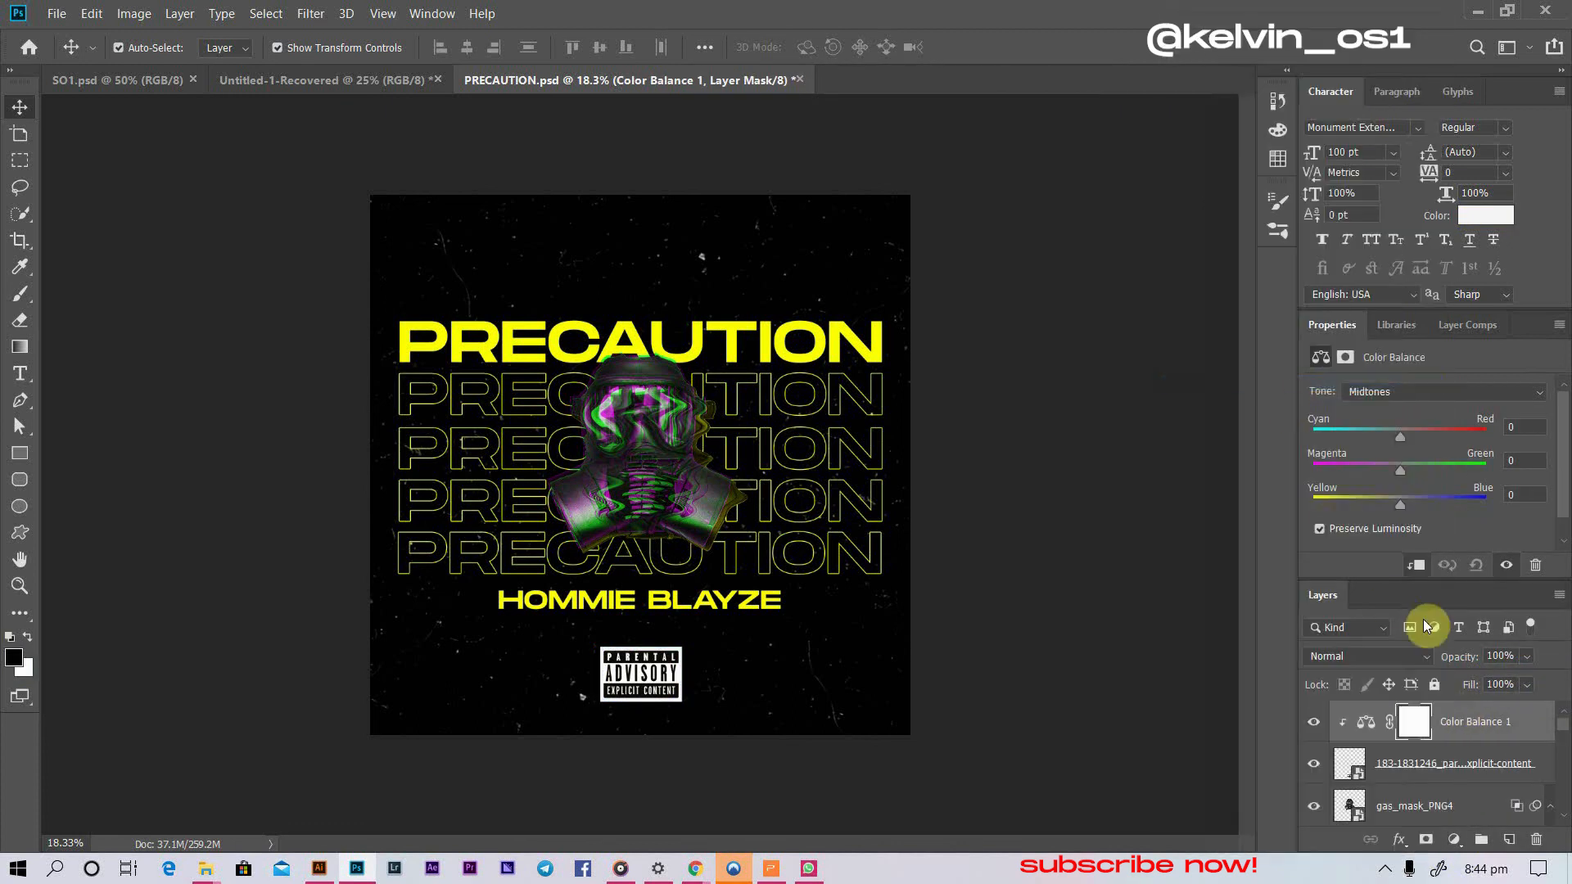
# - Try tinting the label's midtones with Magenta–Green +100, Yellow–Blue -100 and a shift towards cyan, and delete the Color Balance adjustment
pyautogui.click(1487, 470)
pyautogui.moveTo(1400, 507); pyautogui.dragTo(1303, 504)
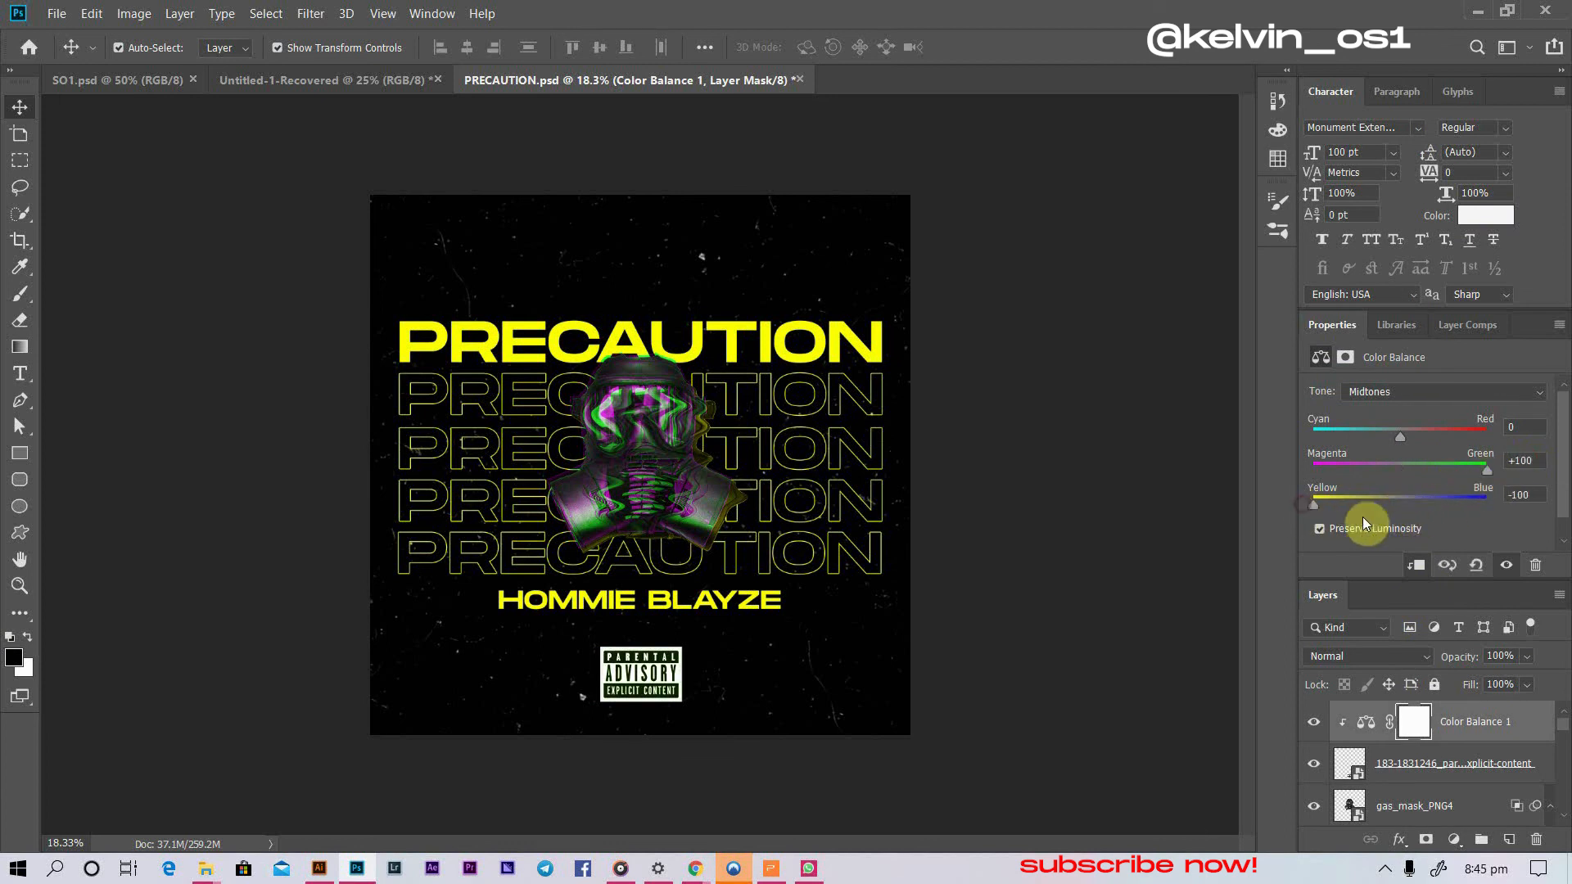
pyautogui.moveTo(1399, 435); pyautogui.dragTo(1282, 448)
pyautogui.click(1535, 565)
# - Add the yellow text "PROD. BY ANO" between HOMMIE BLAYZE and the parental advisory label, and set its size to 24 pt
pyautogui.click(740, 340)
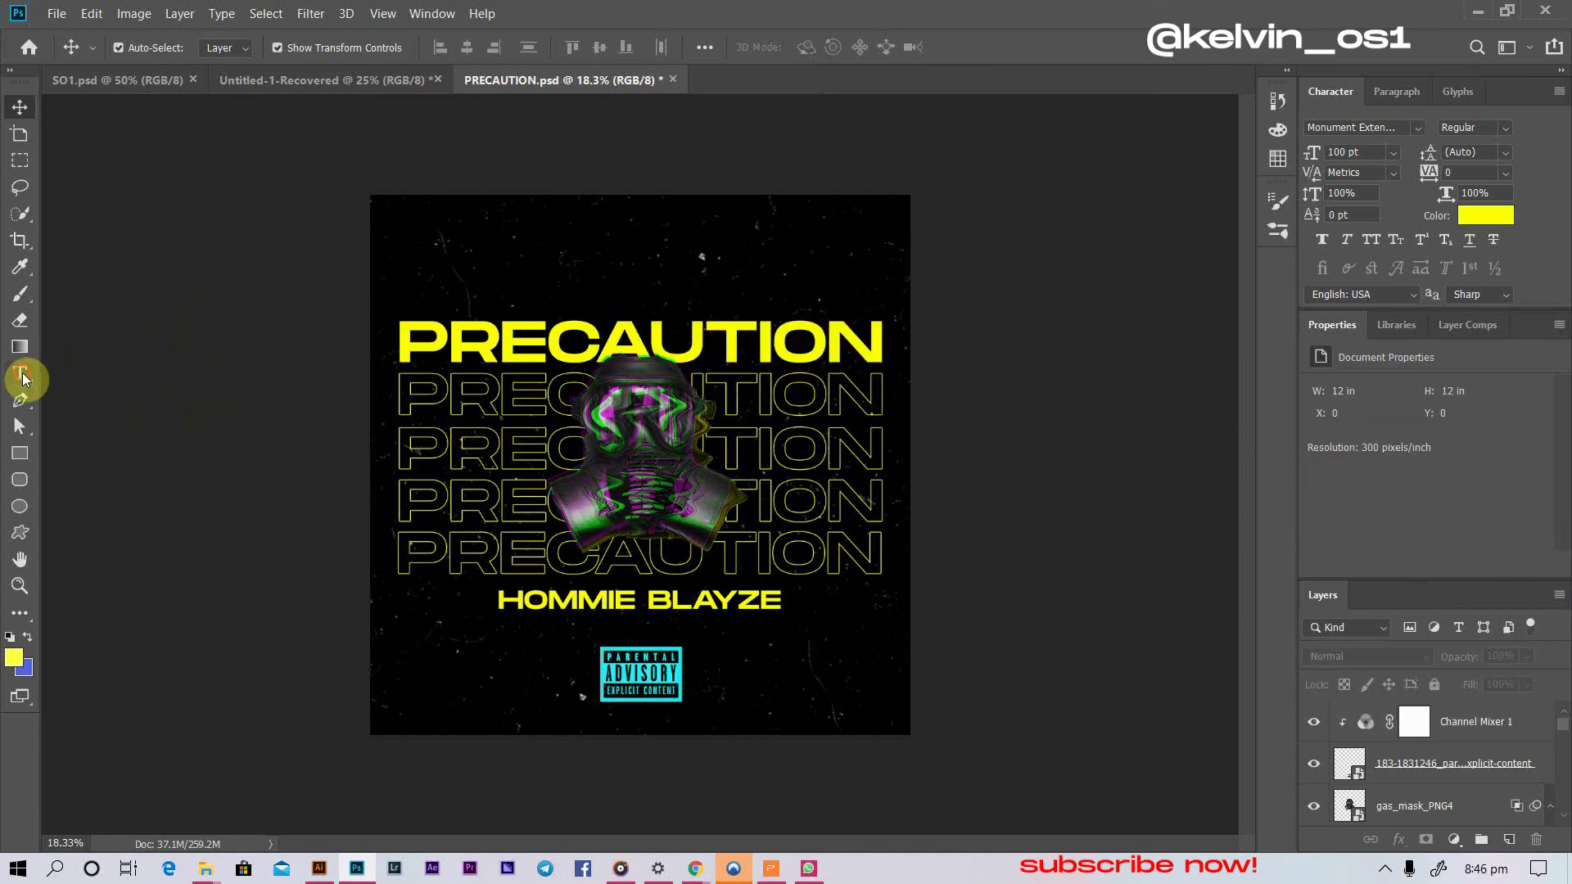
pyautogui.click(20, 374)
pyautogui.click(561, 639)
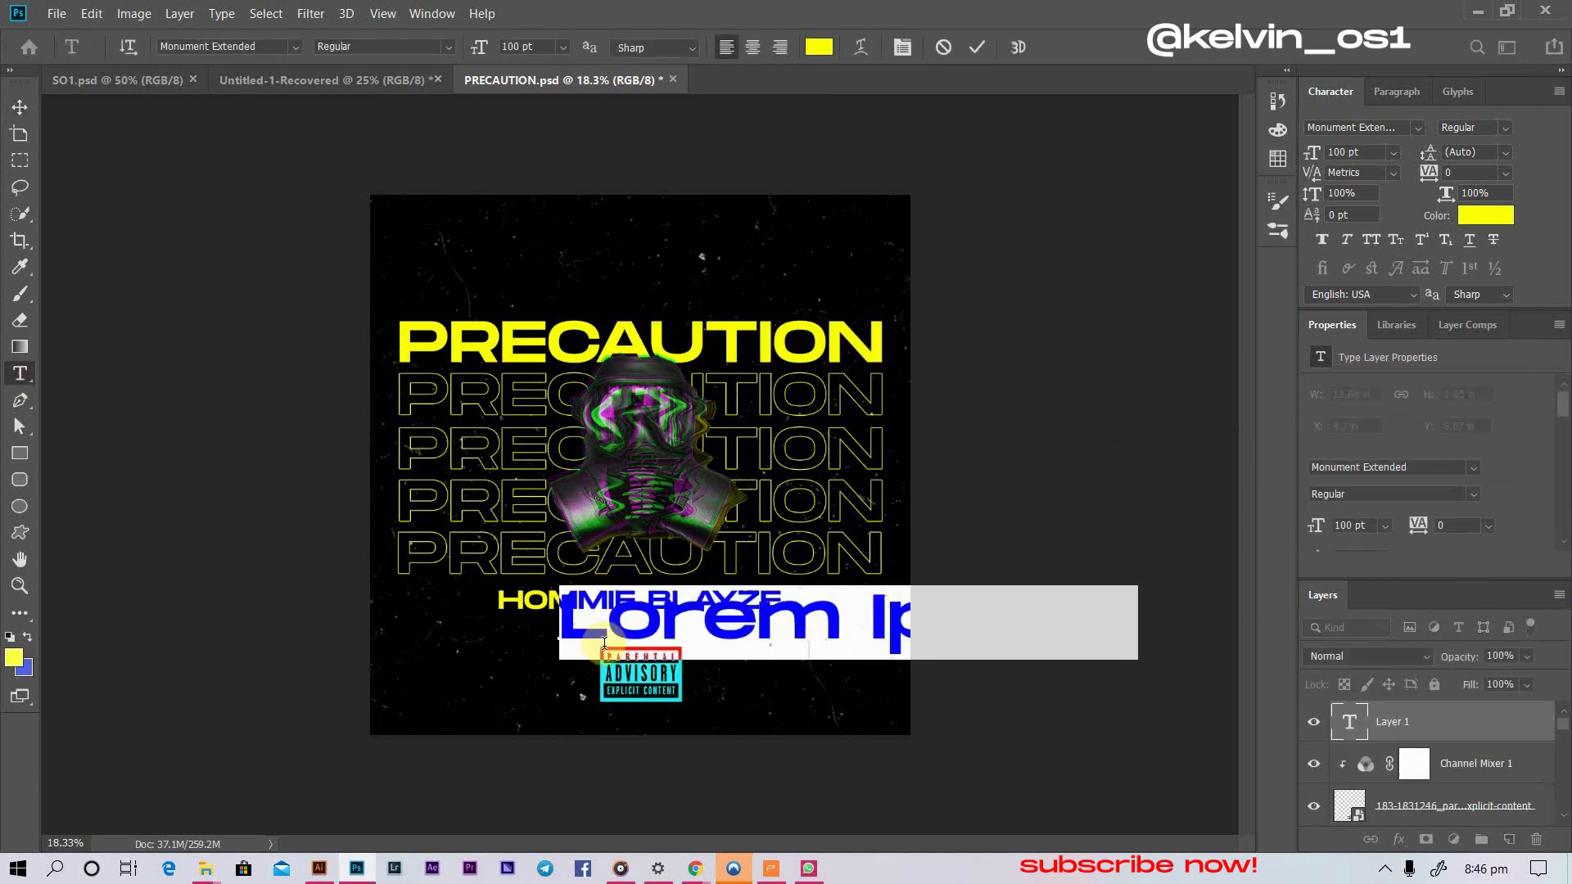
pyautogui.write('P')
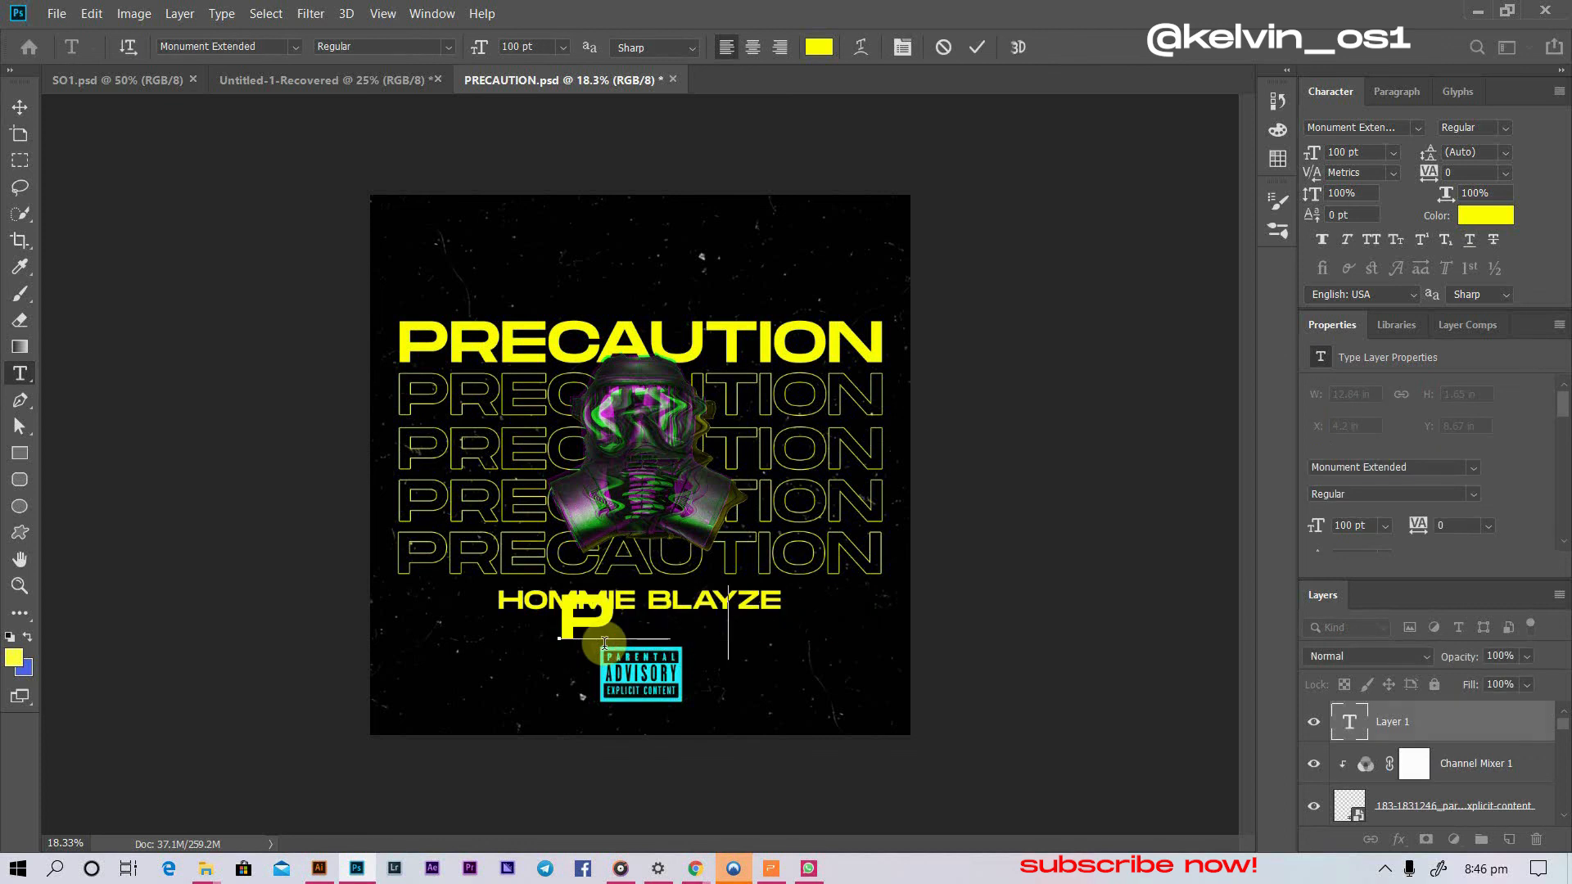
pyautogui.write('ROD. B')
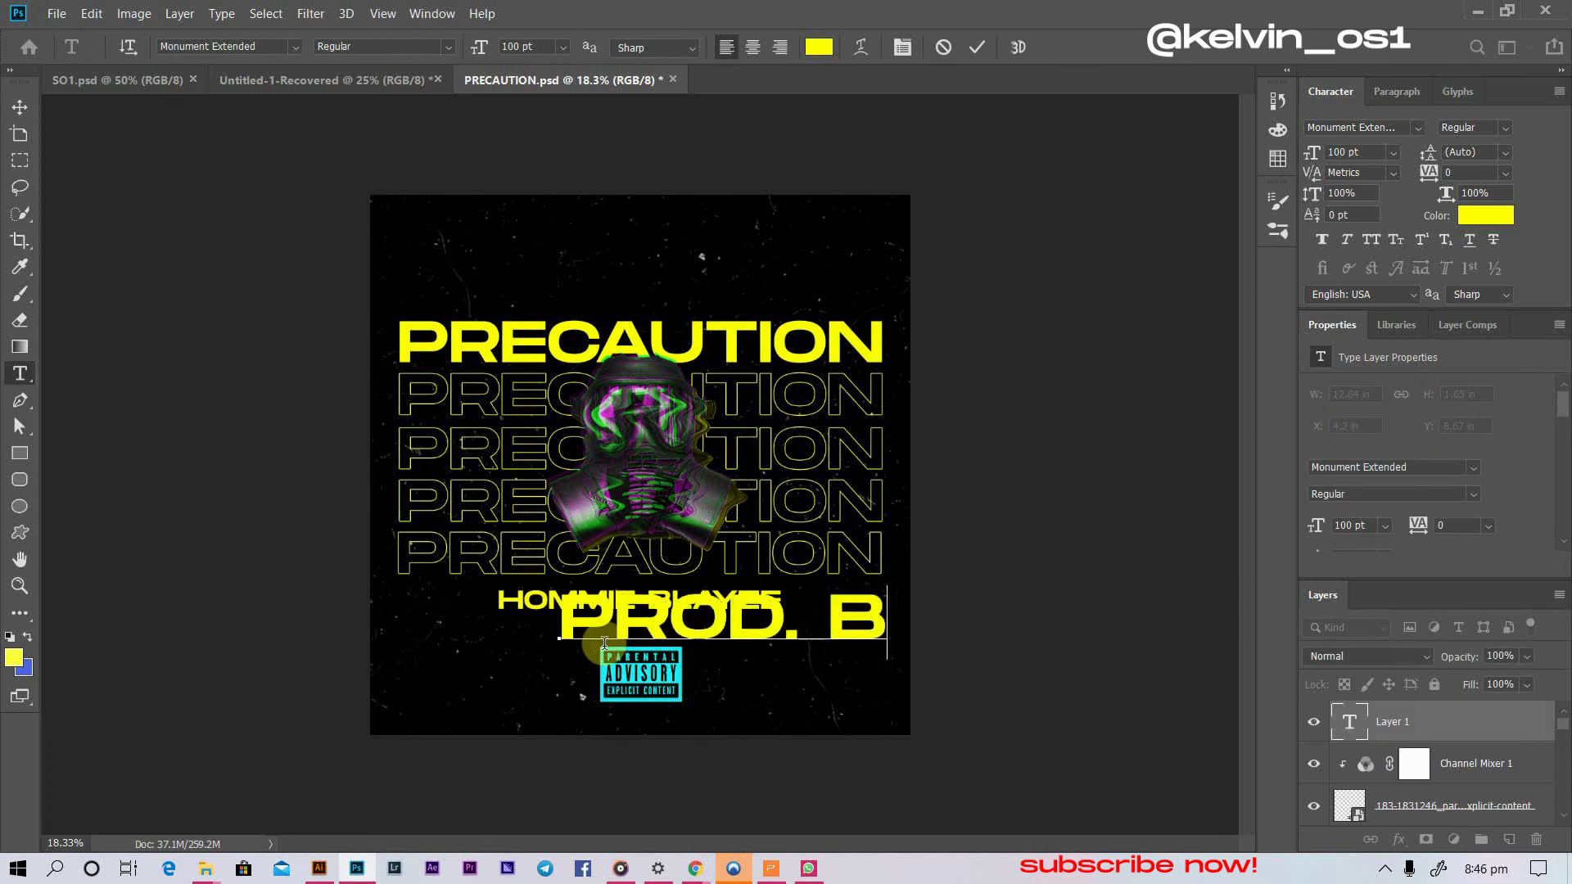
pyautogui.write('Y YOU')
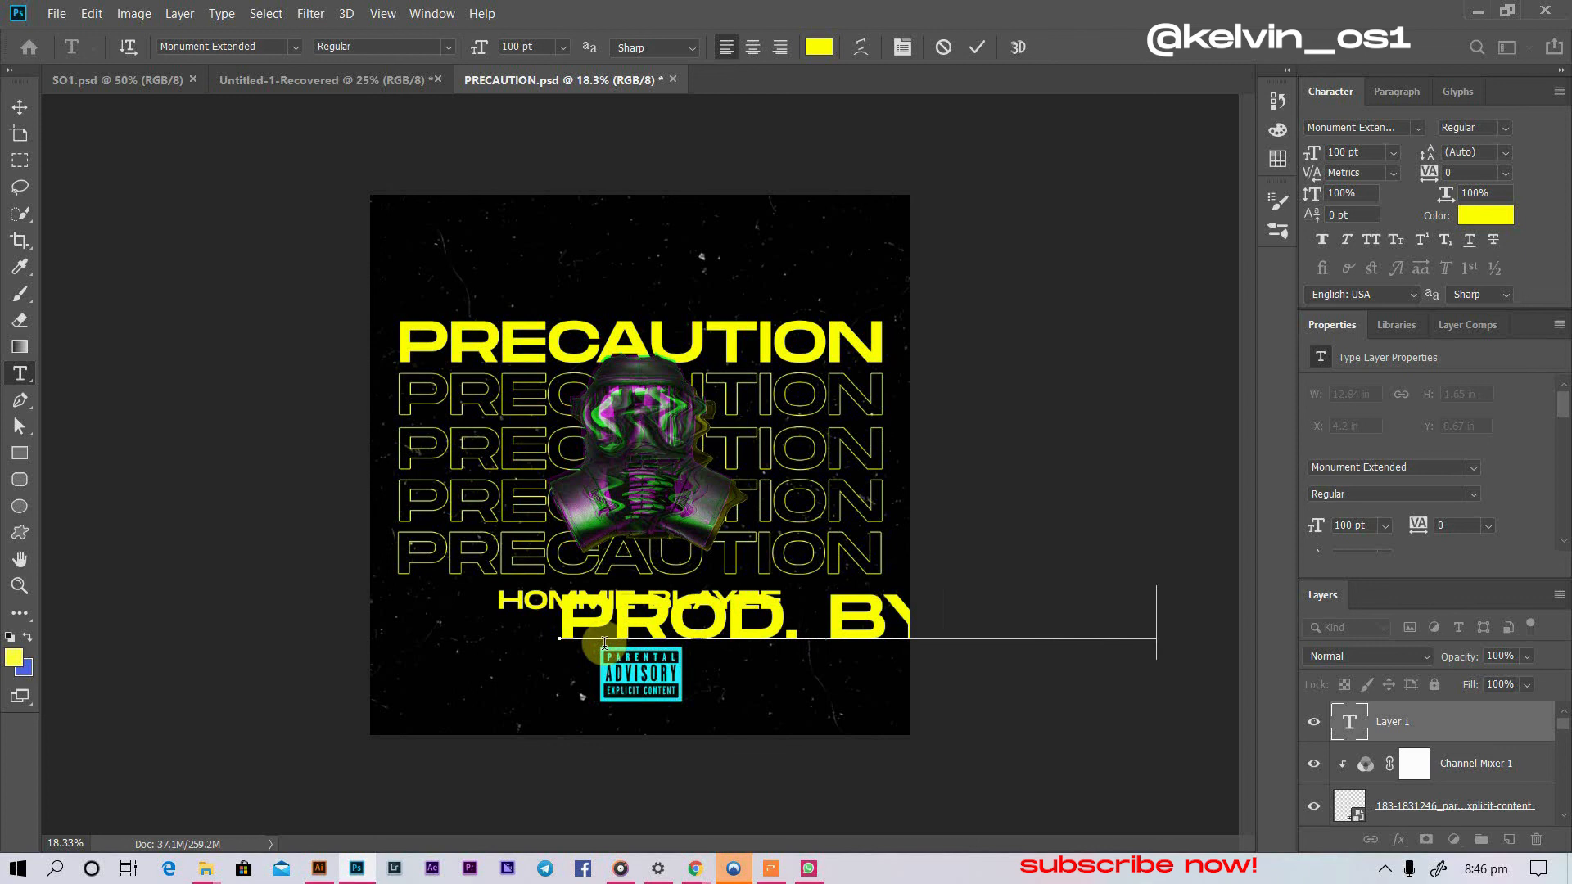
pyautogui.hotkey('ctrl', 'a')
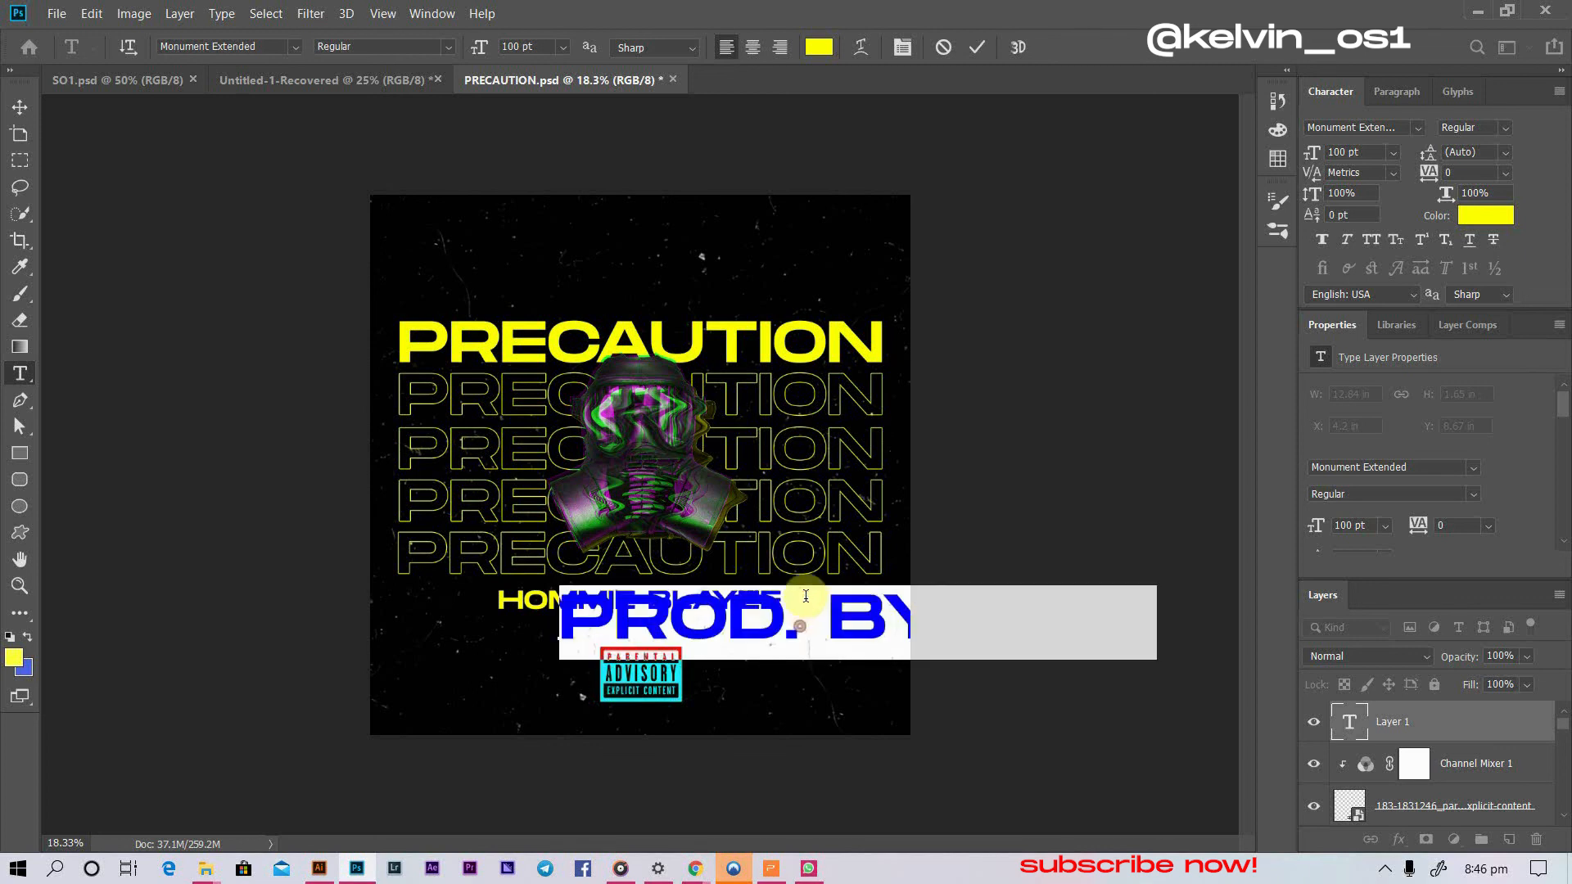
pyautogui.click(563, 47)
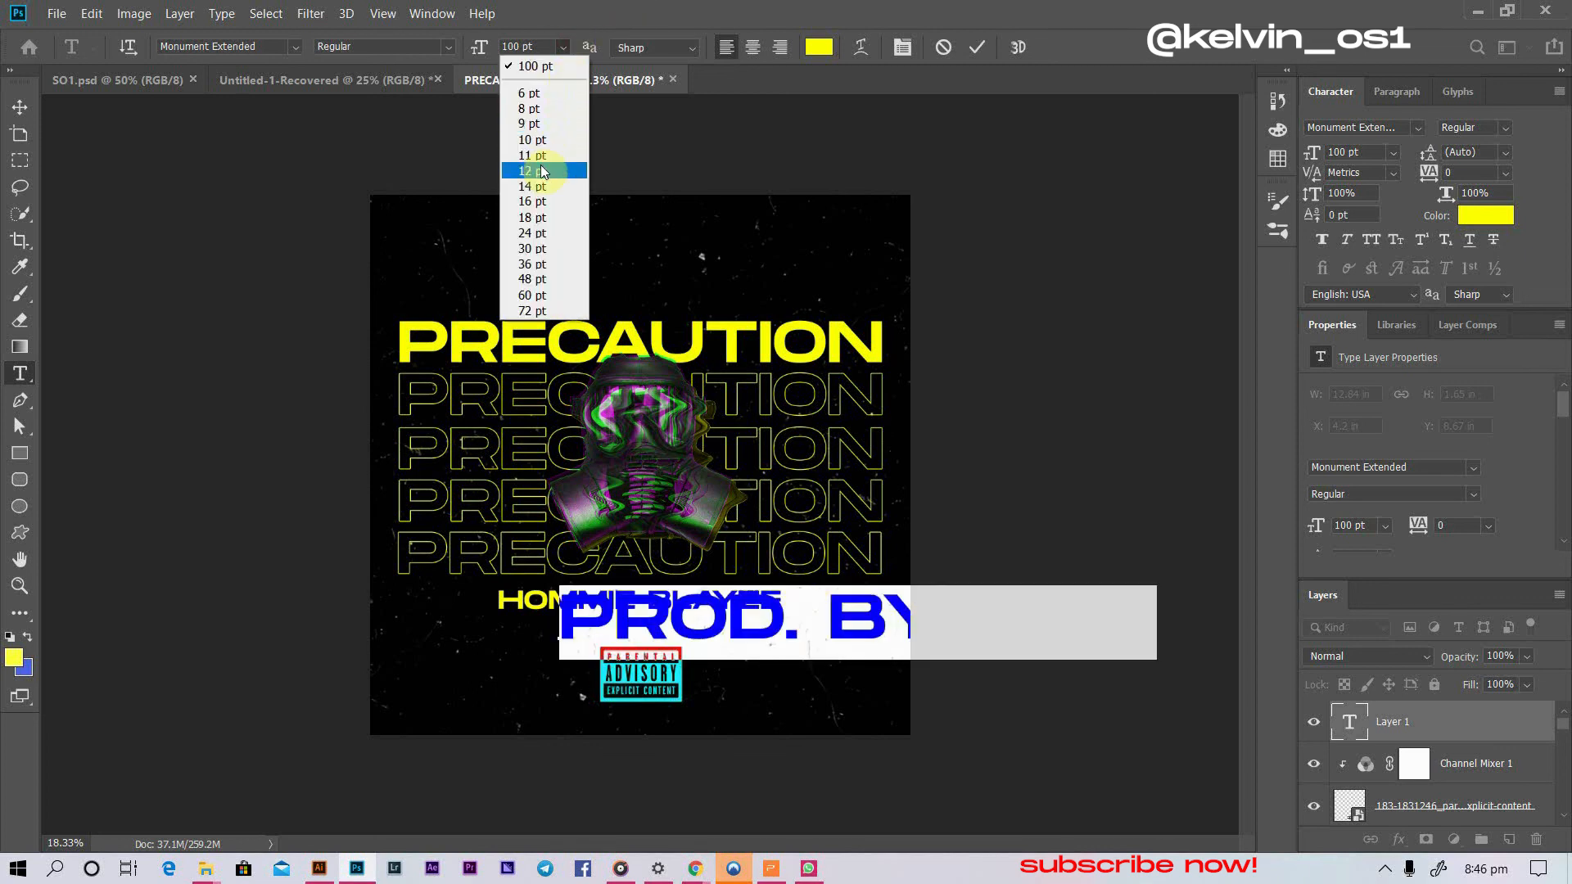
pyautogui.click(534, 233)
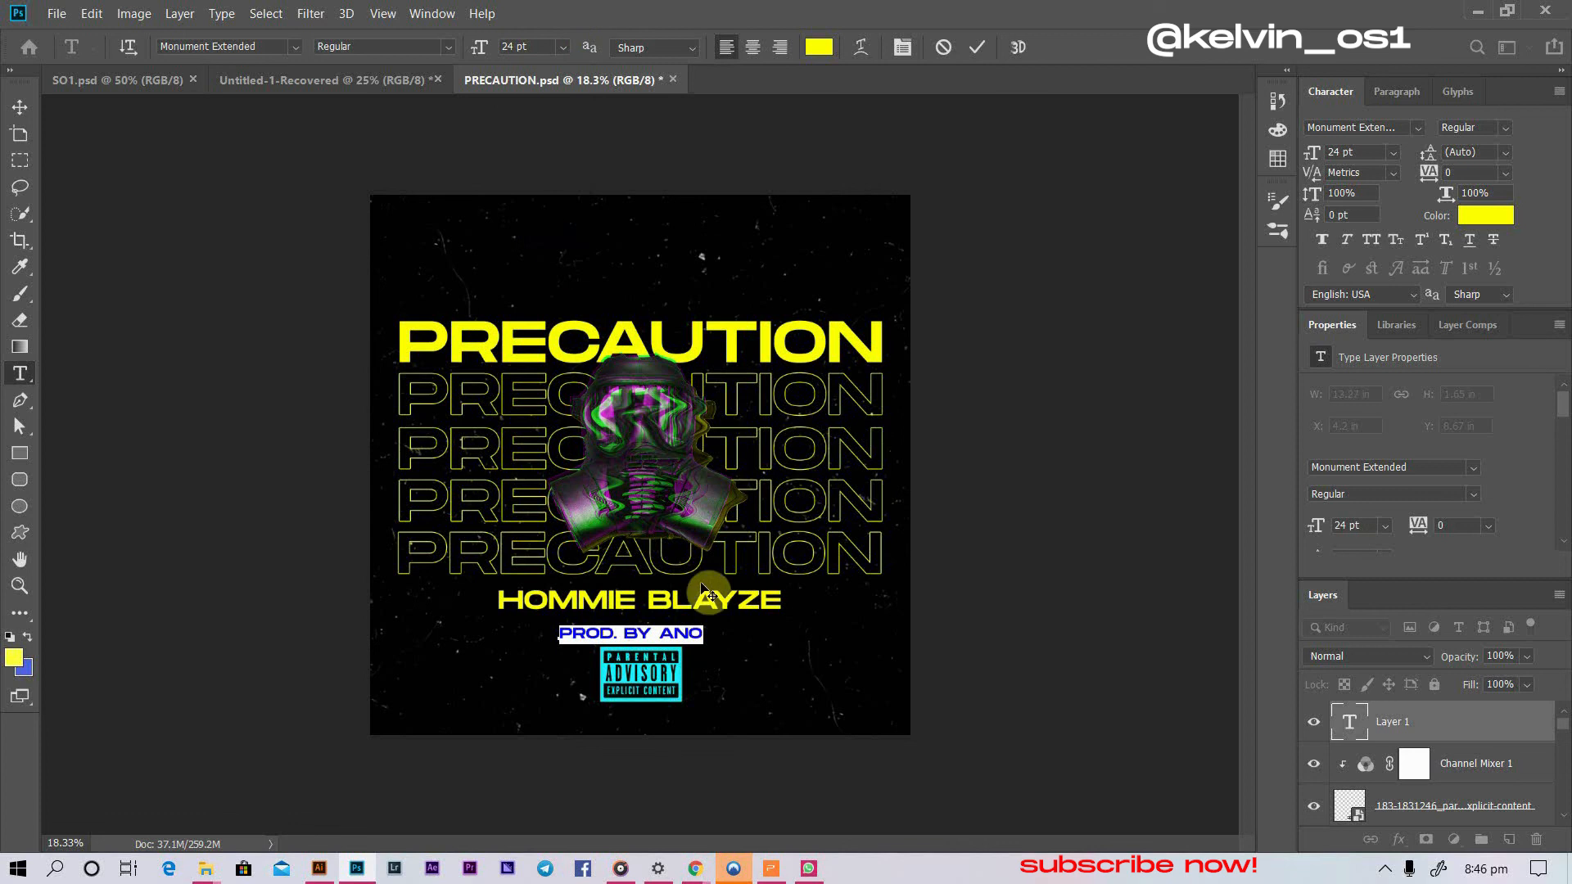
# - Complete the producer credit to read "PROD. BY ANONYMOUS" and set its size to 18 pt
pyautogui.click(701, 633)
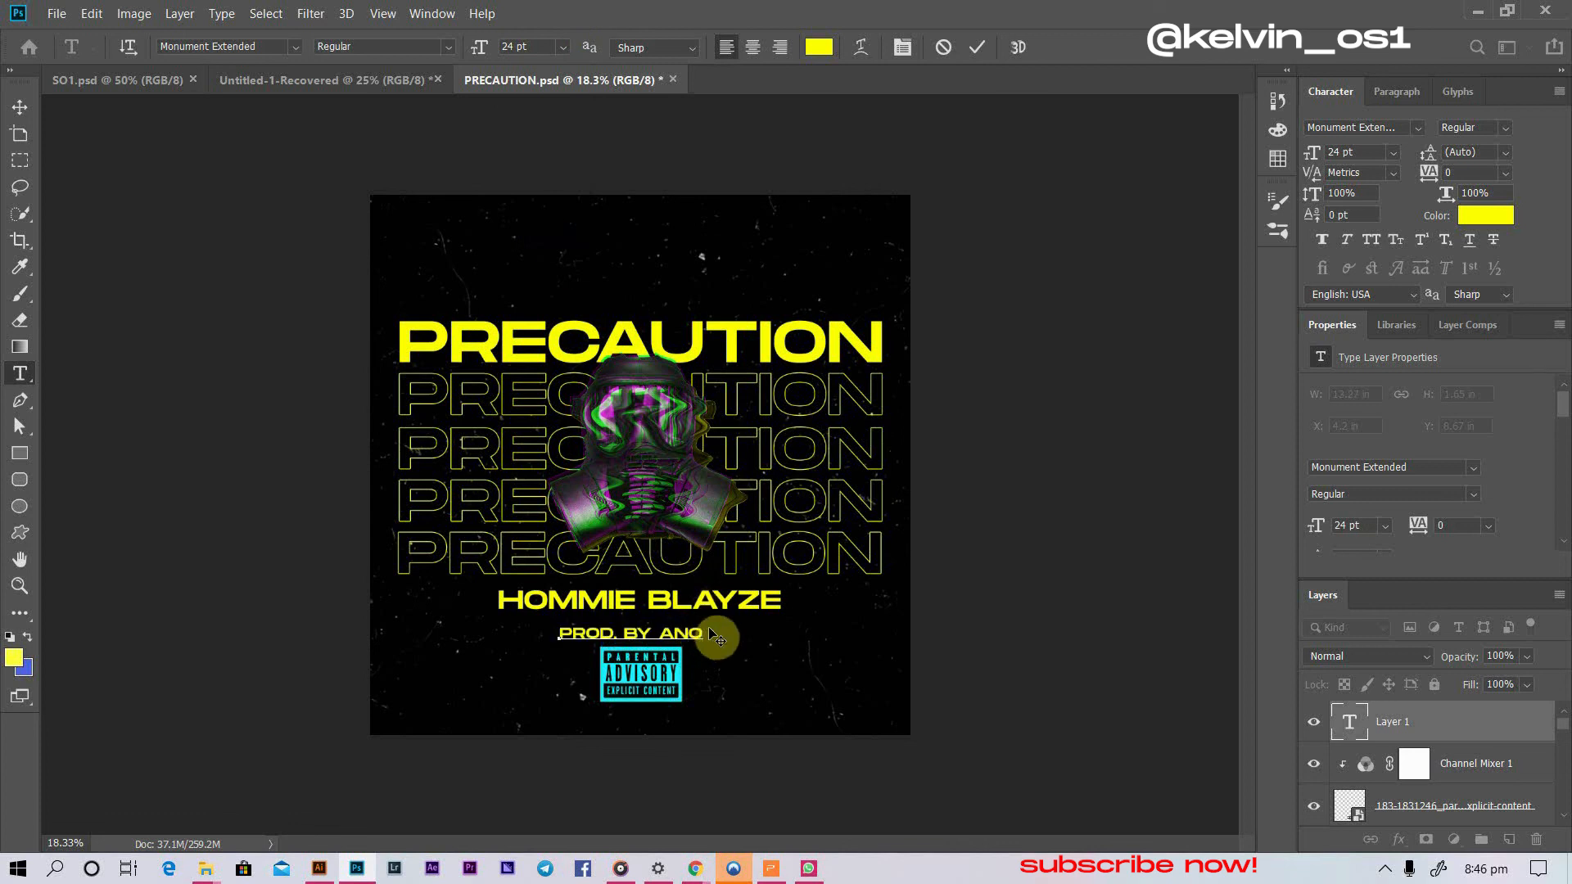
pyautogui.write('NU')
pyautogui.write('MOUS')
pyautogui.tripleClick(681, 624)
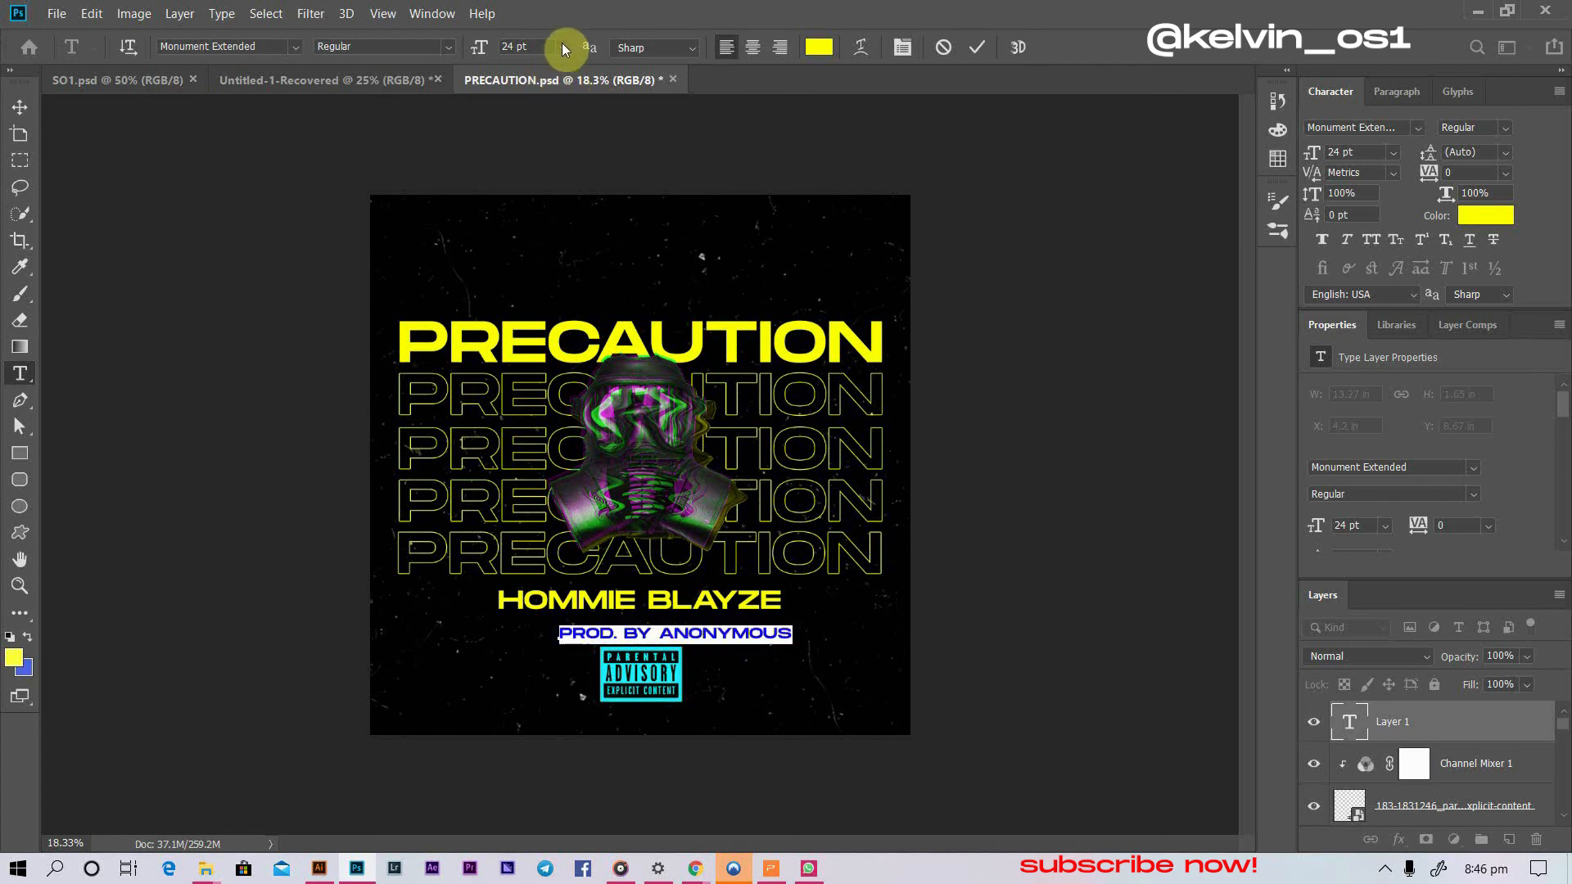
pyautogui.click(563, 46)
pyautogui.click(558, 203)
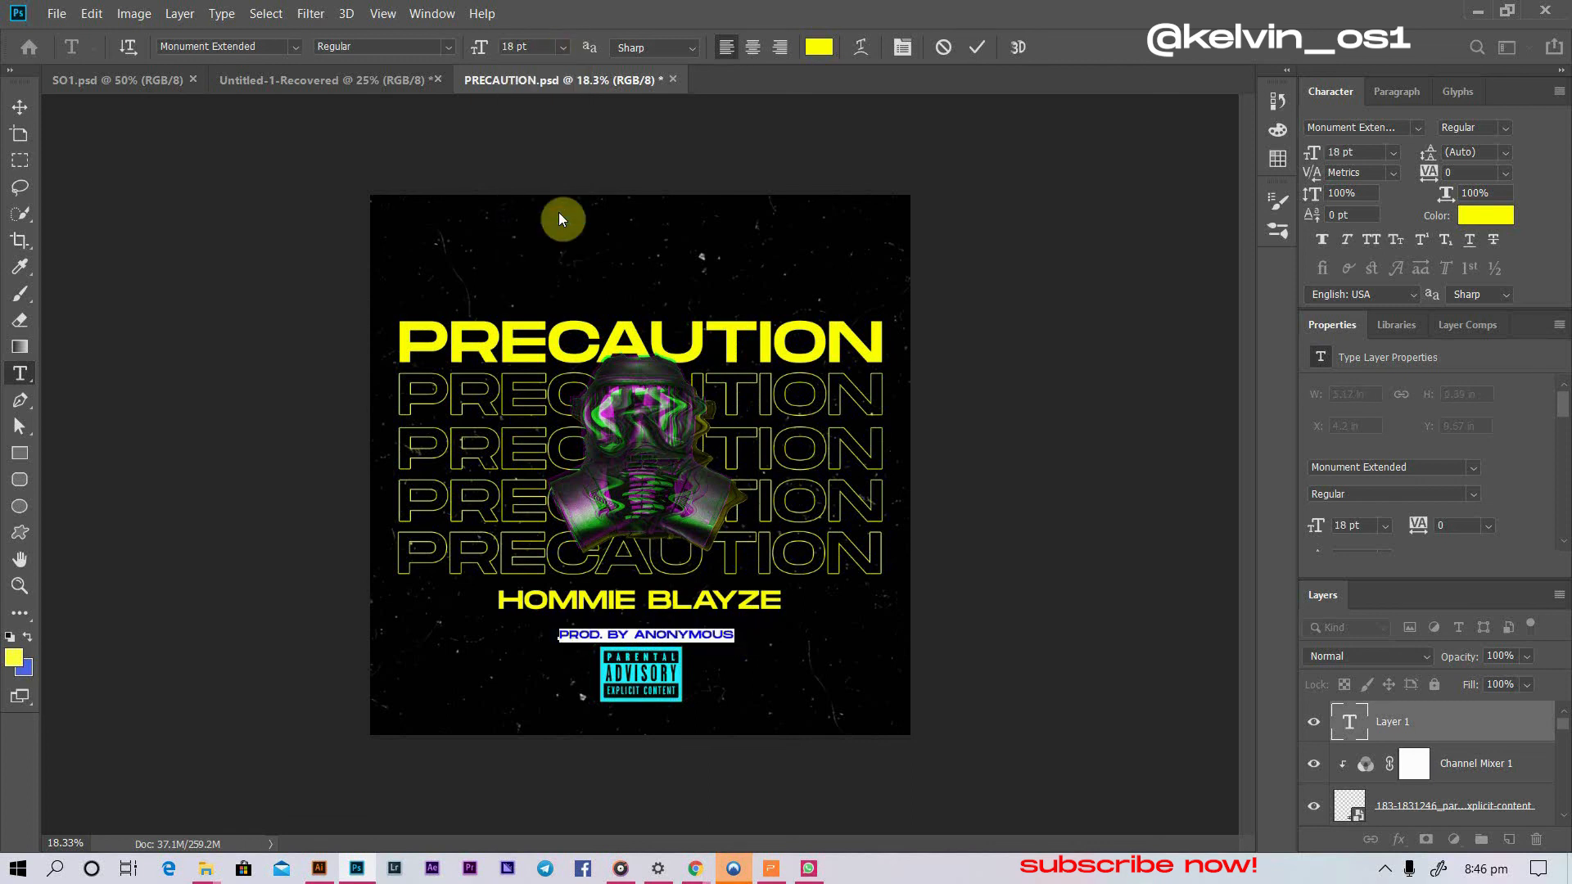
# - Move the producer credit directly beneath HOMMIE BLAYZE, at about X 4.04 in, Y 9.27 in, and save the document
pyautogui.click(20, 106)
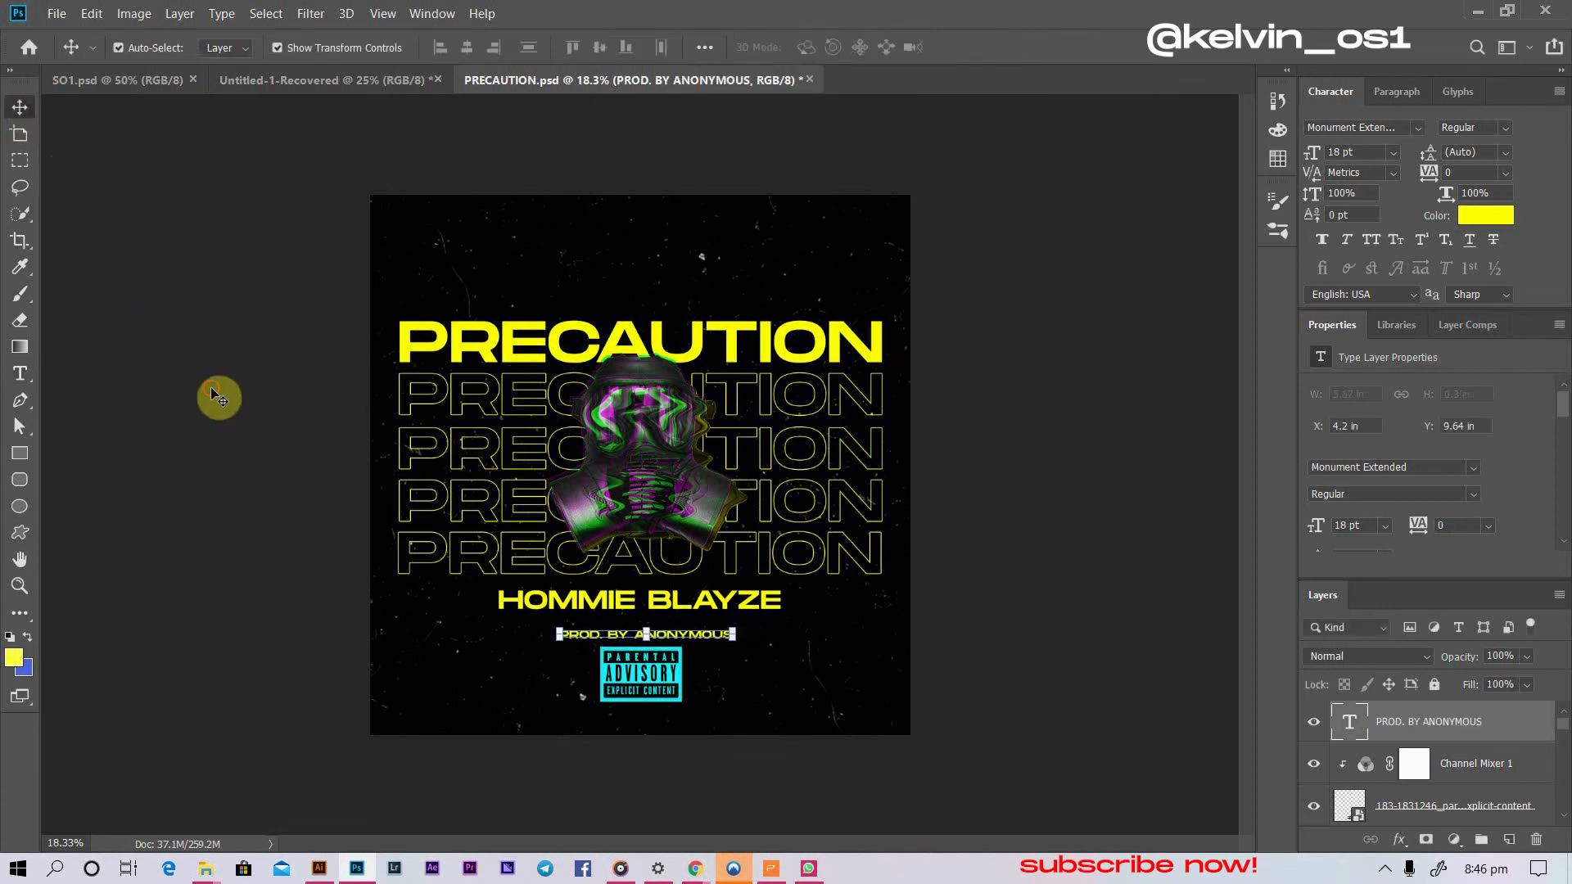
pyautogui.moveTo(710, 634); pyautogui.dragTo(701, 616)
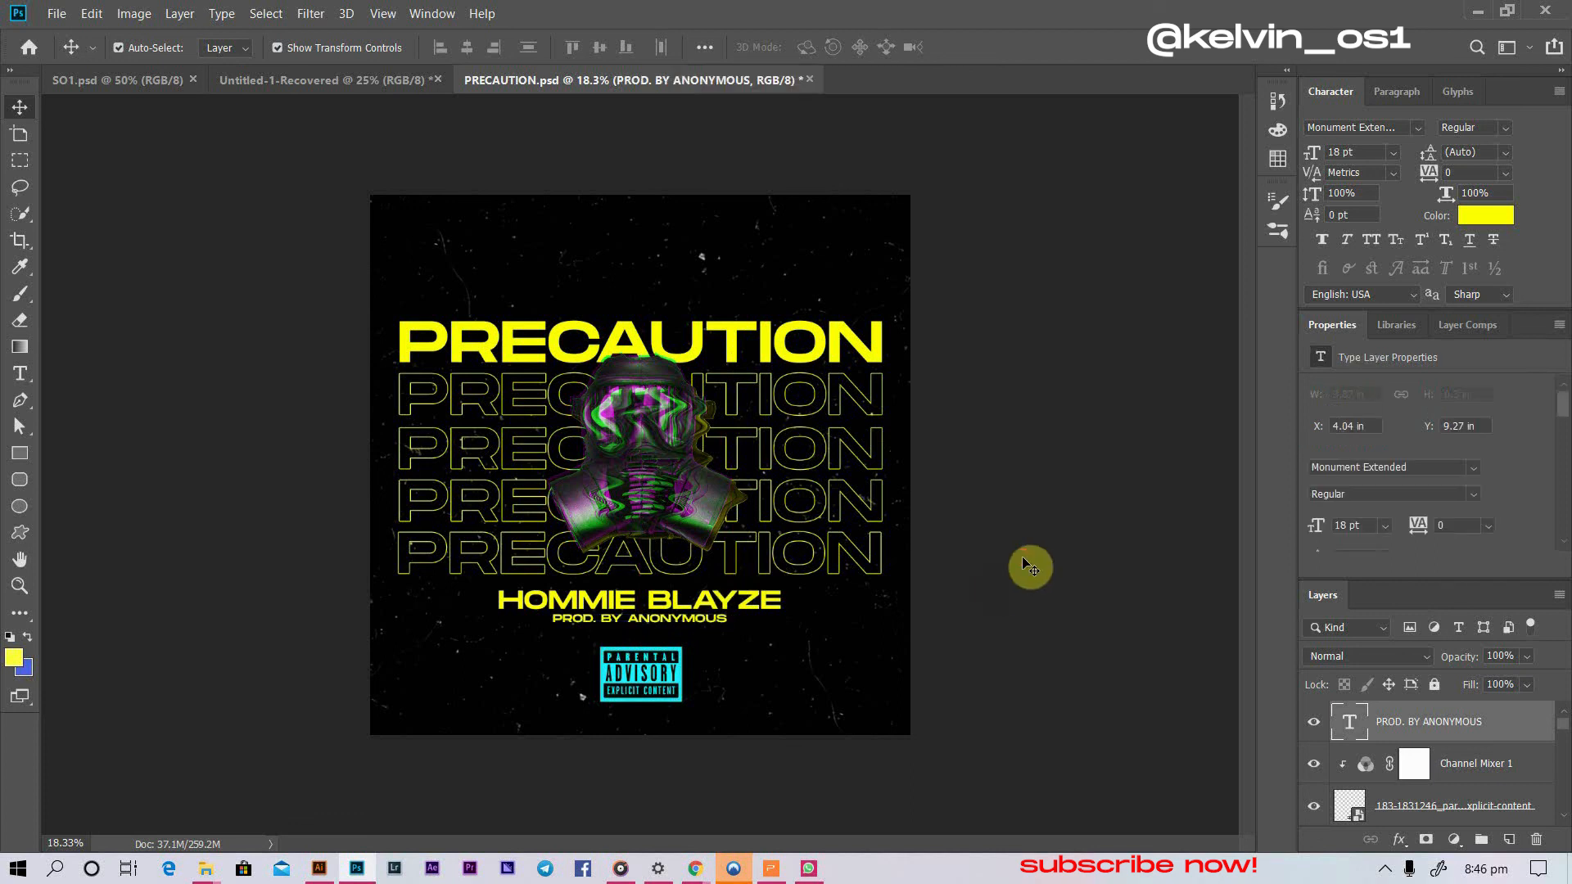
pyautogui.click(1022, 557)
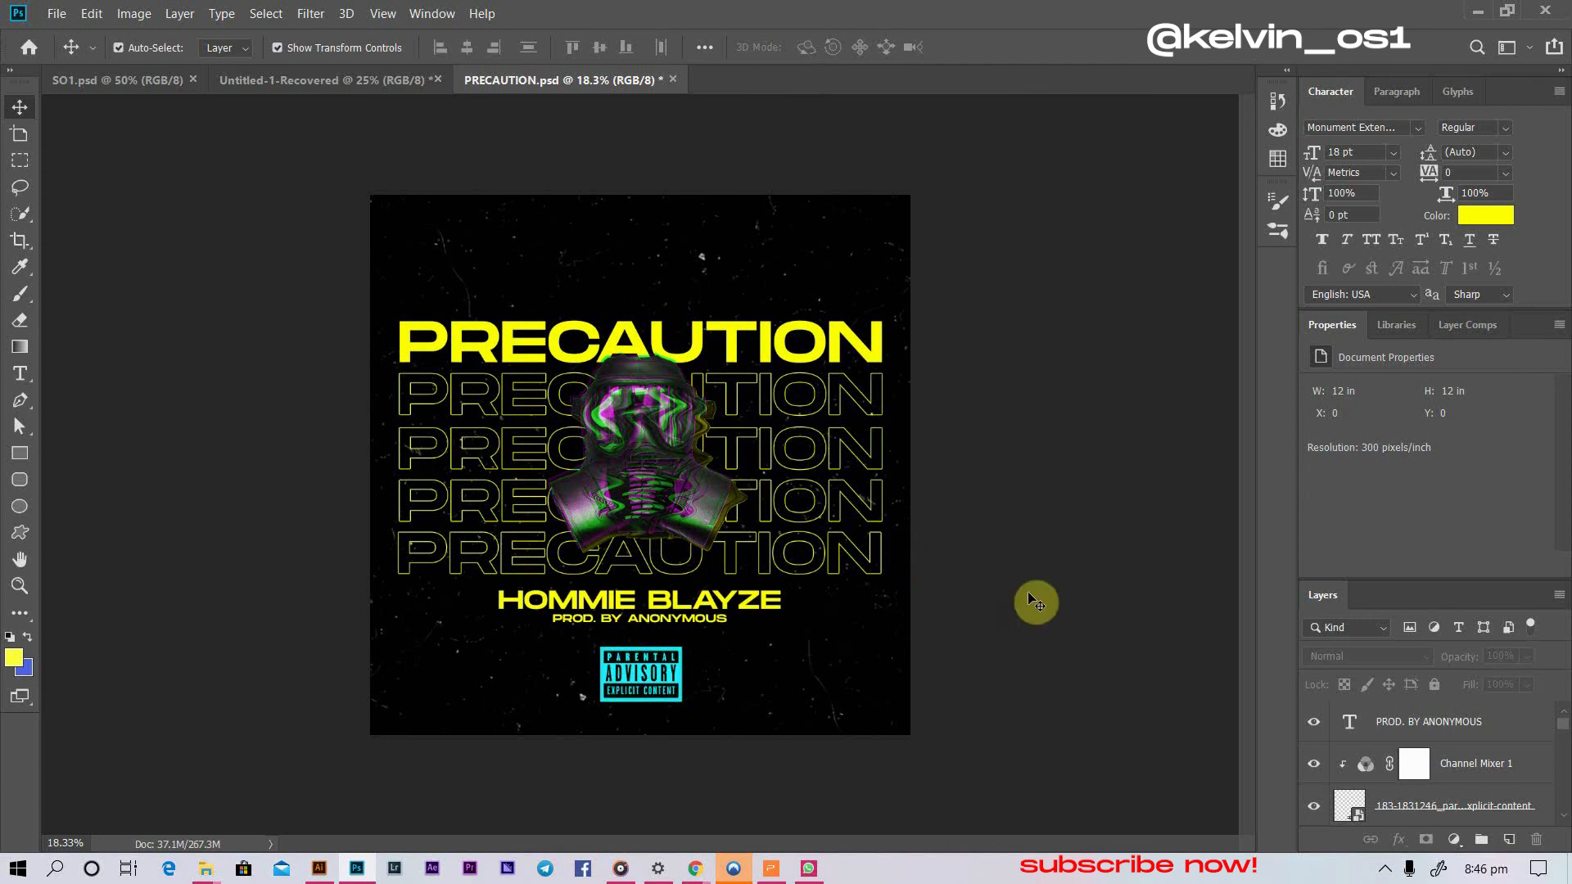
pyautogui.hotkey('ctrl', 's')
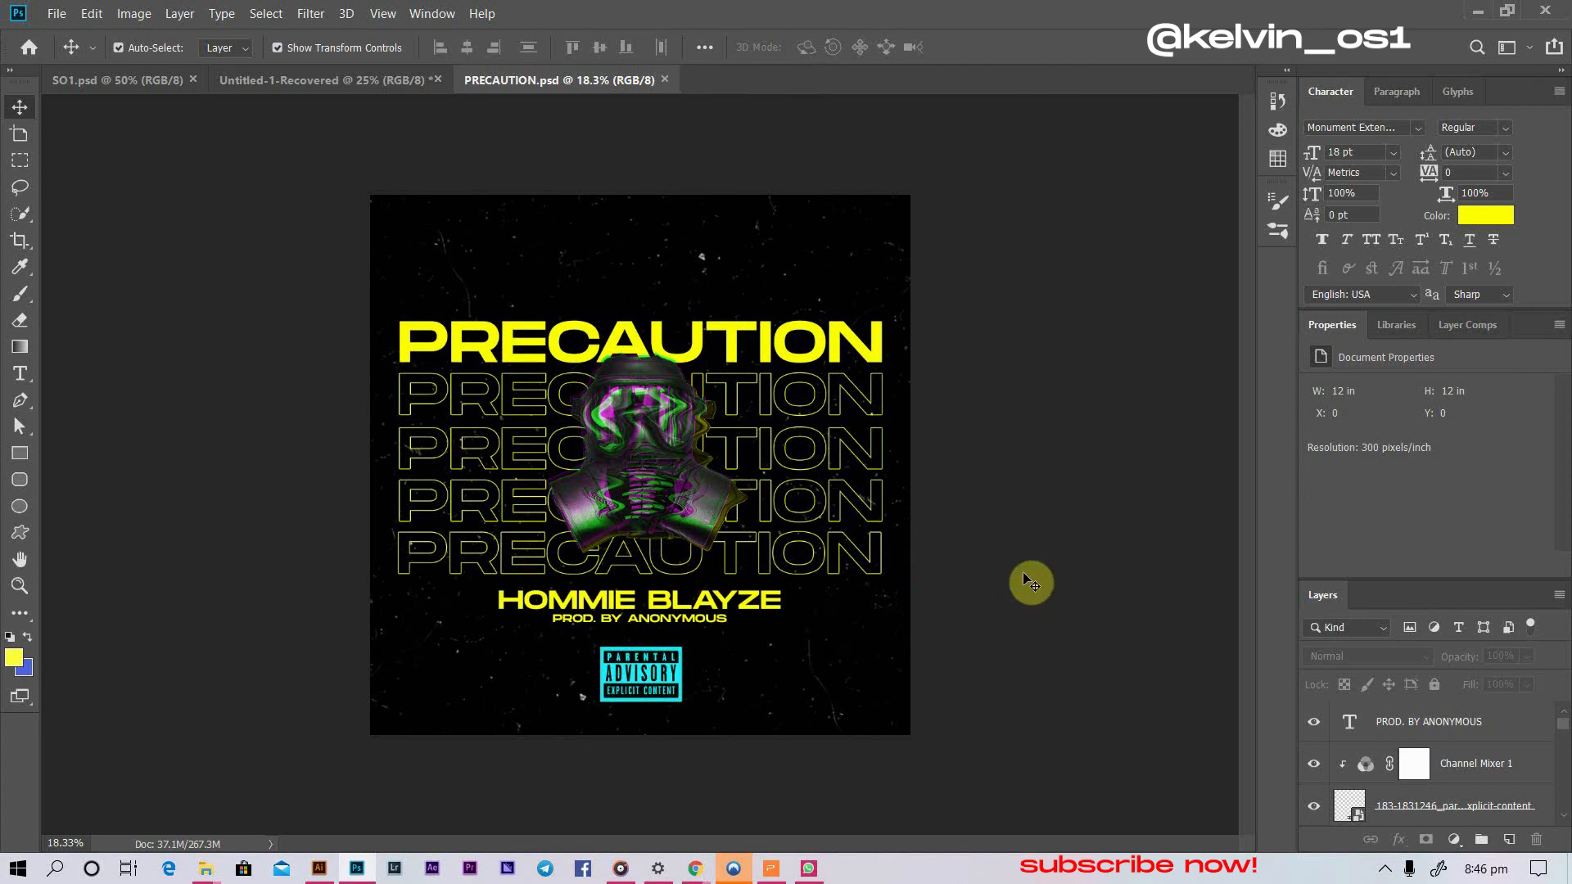